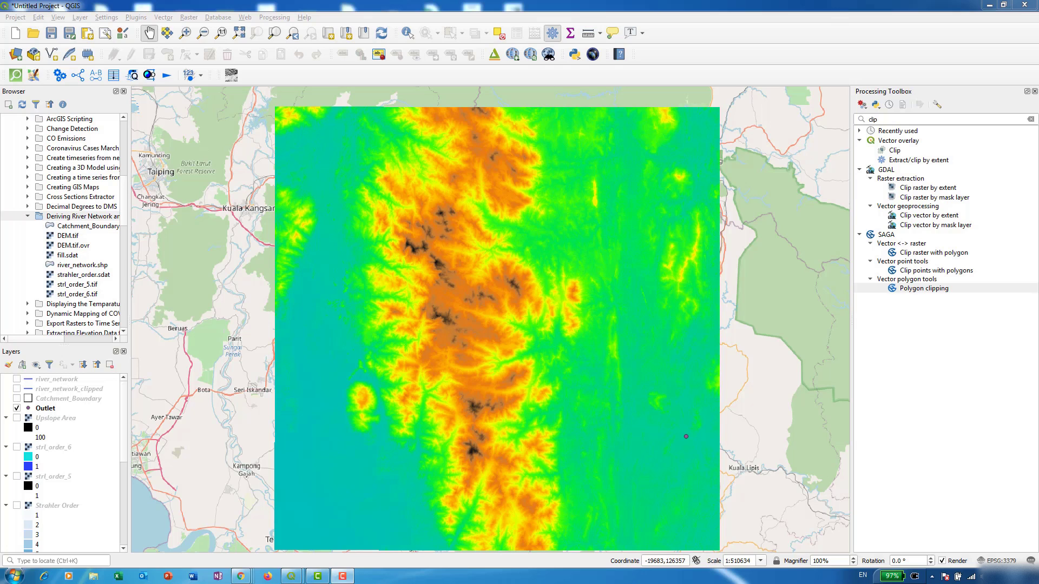
- Show the clipped river network and the catchment boundary over the coloured DEM to review the finished result
drag(620, 266, 620, 258)
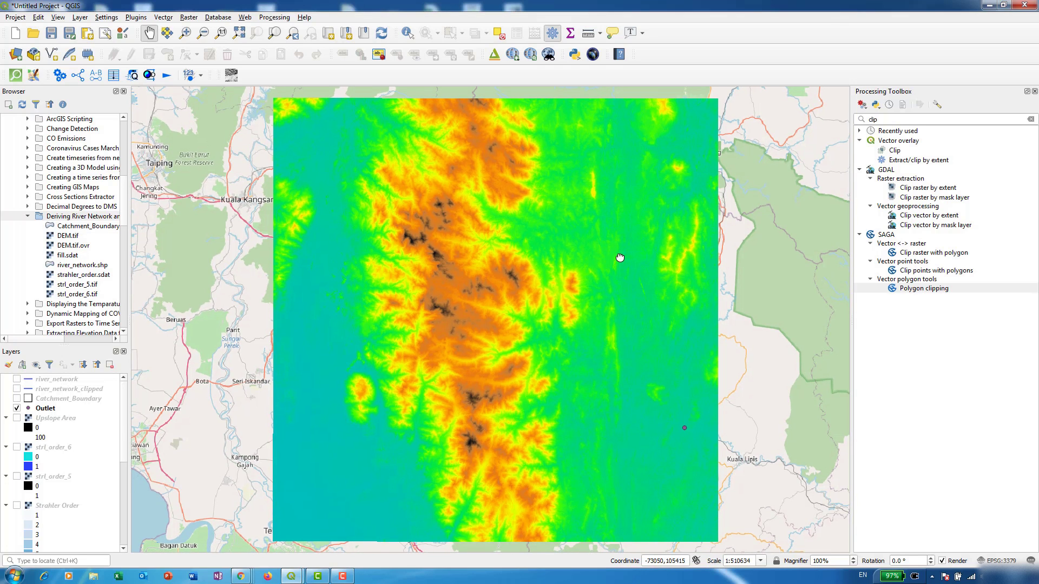
click(17, 388)
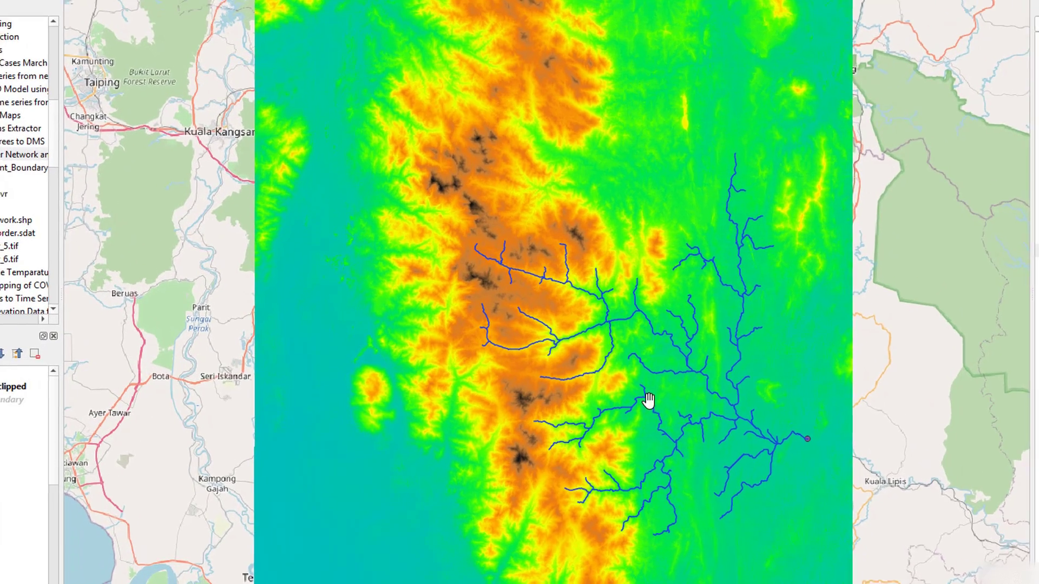
scroll(693, 413, up, 1)
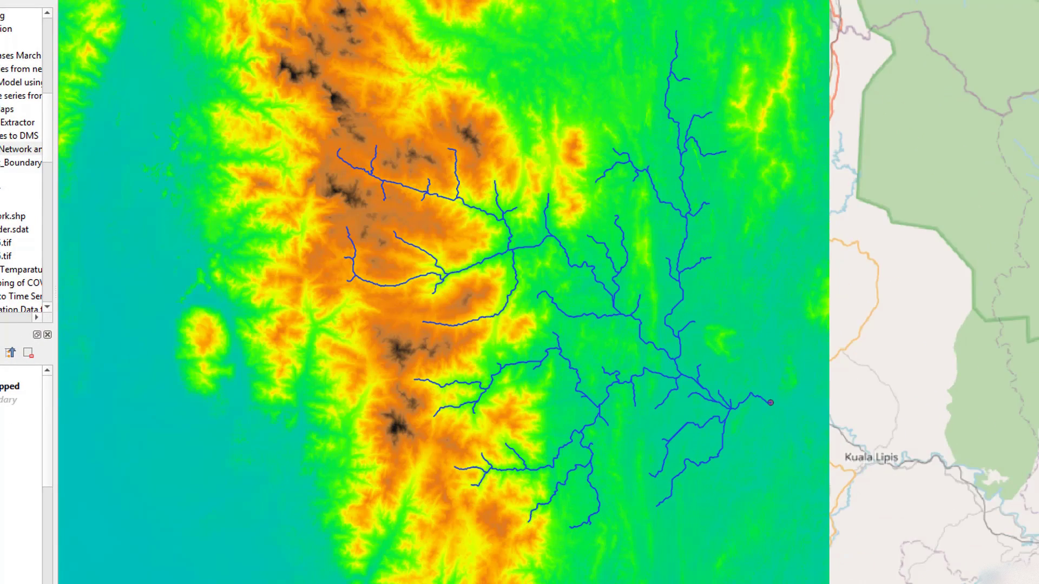
click(8, 400)
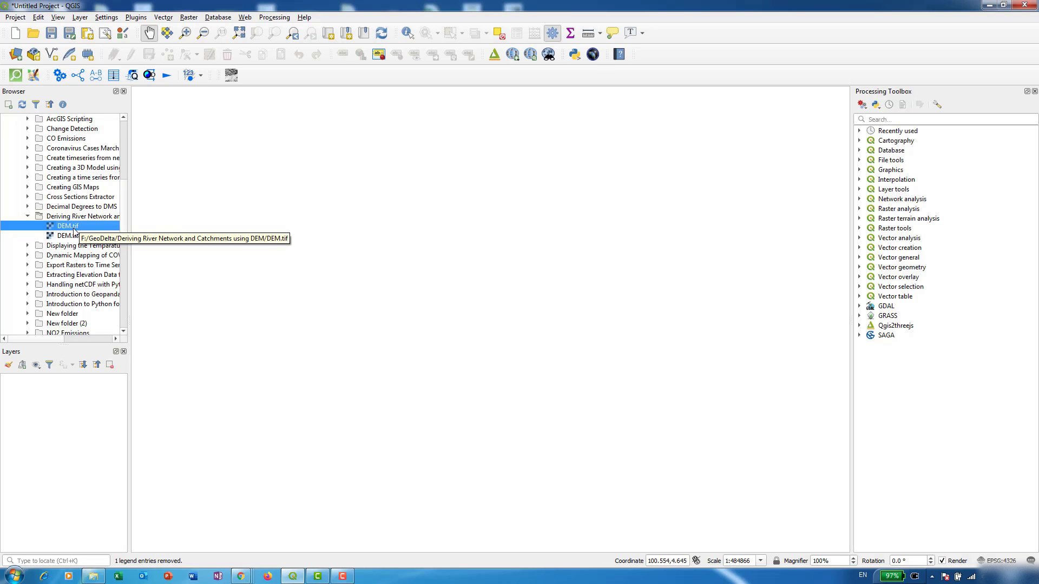
- Add DEM.tif to the empty map and check the layer's coordinate reference system in its properties
drag(74, 228, 246, 257)
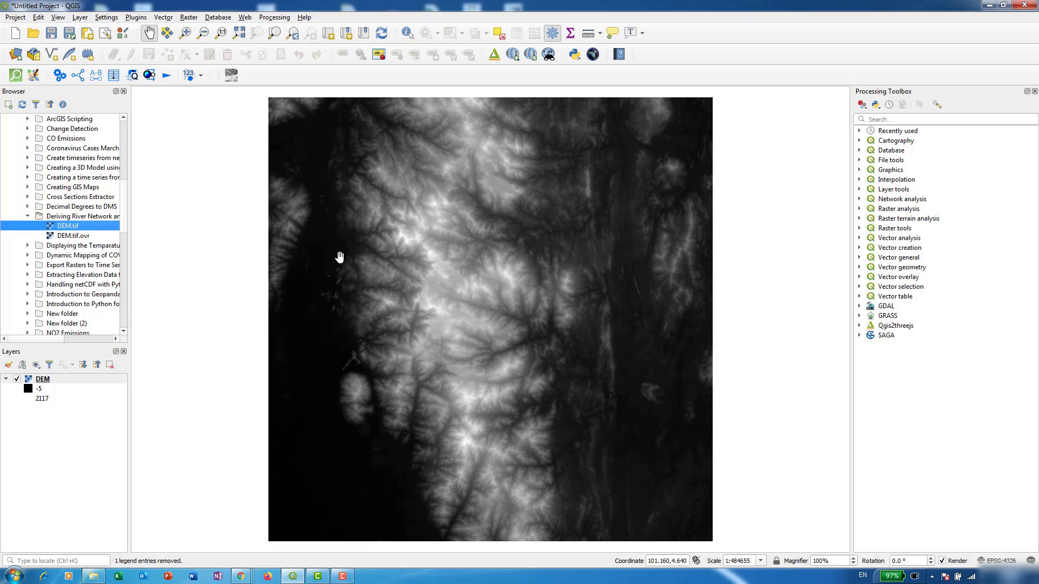
right_click(70, 381)
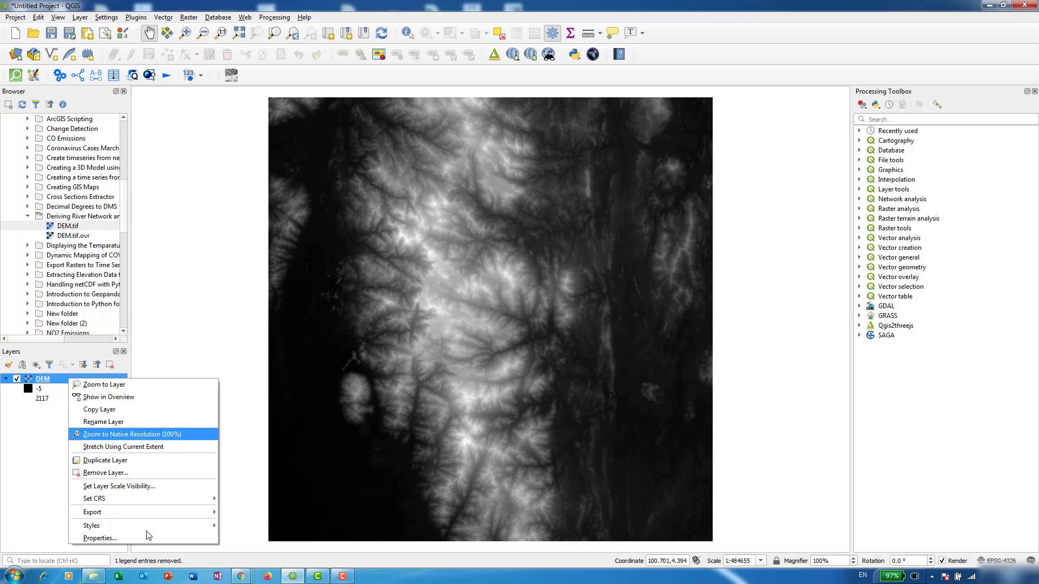
click(100, 538)
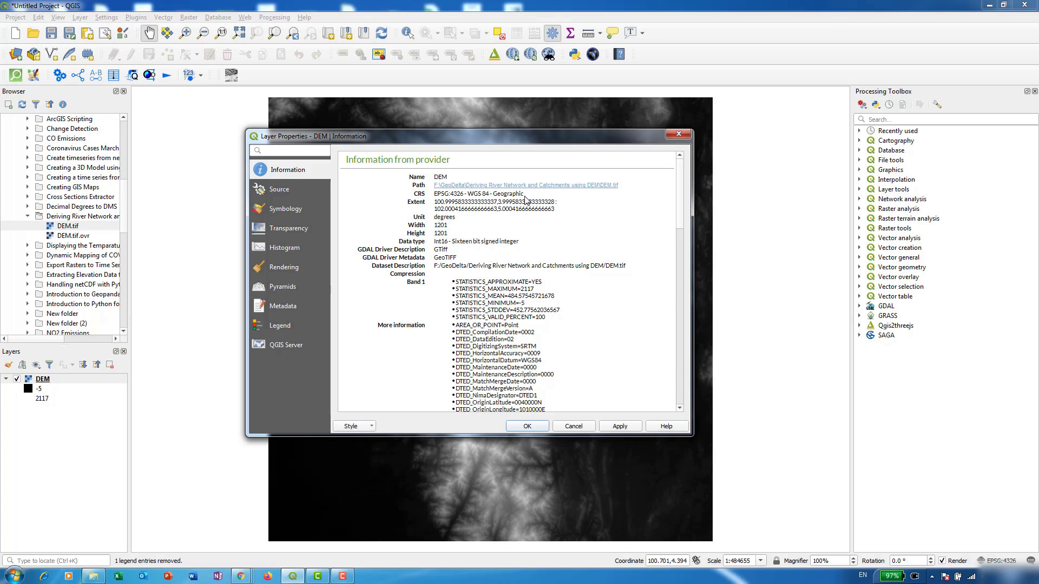
click(678, 134)
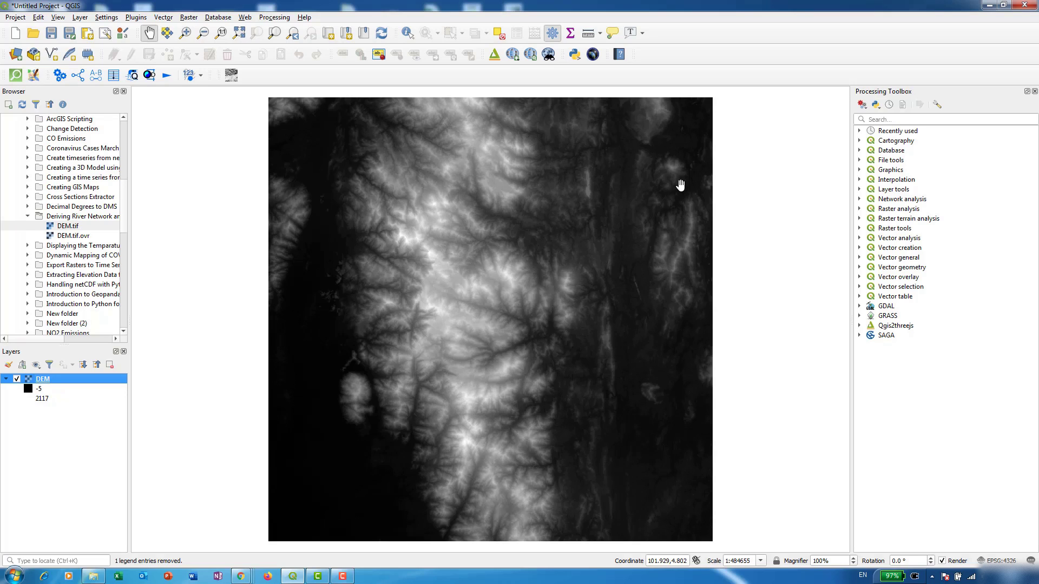
- Add the OSM Standard basemap from QuickMapServices beneath the DEM
scroll(678, 206, down, 1)
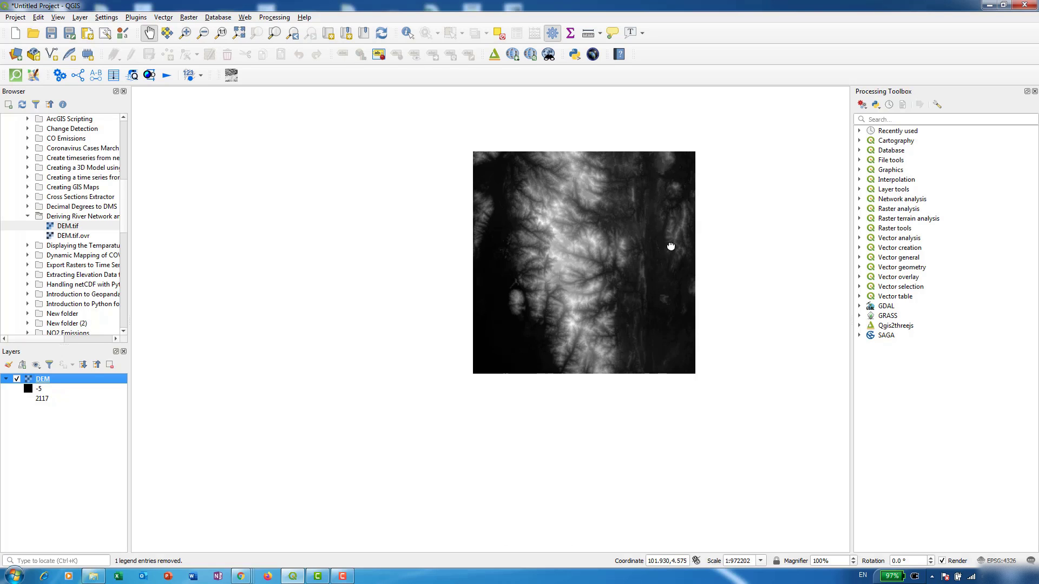
drag(670, 246, 592, 304)
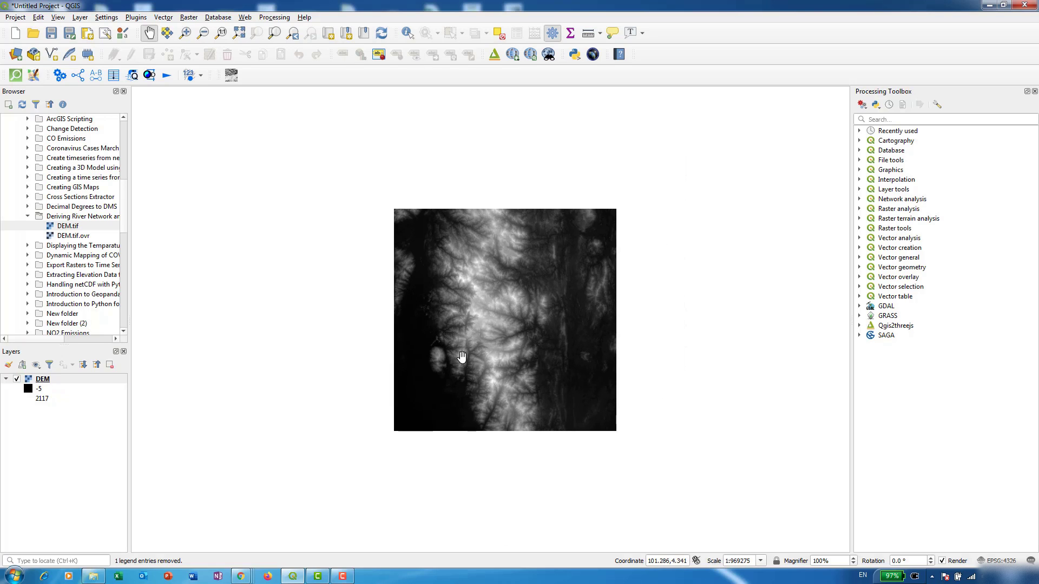
click(245, 17)
mouse_move(258, 54)
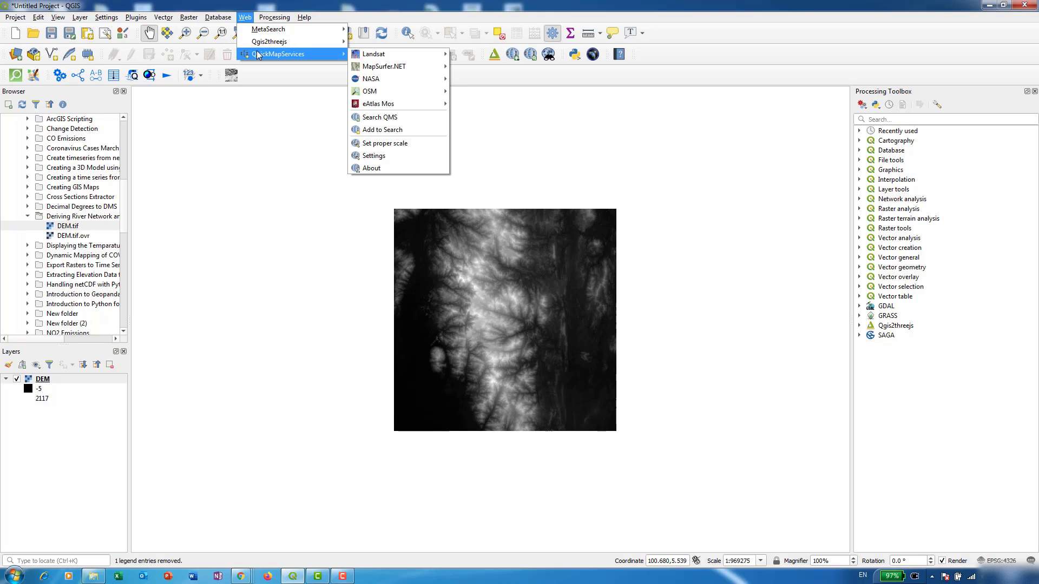
mouse_move(401, 93)
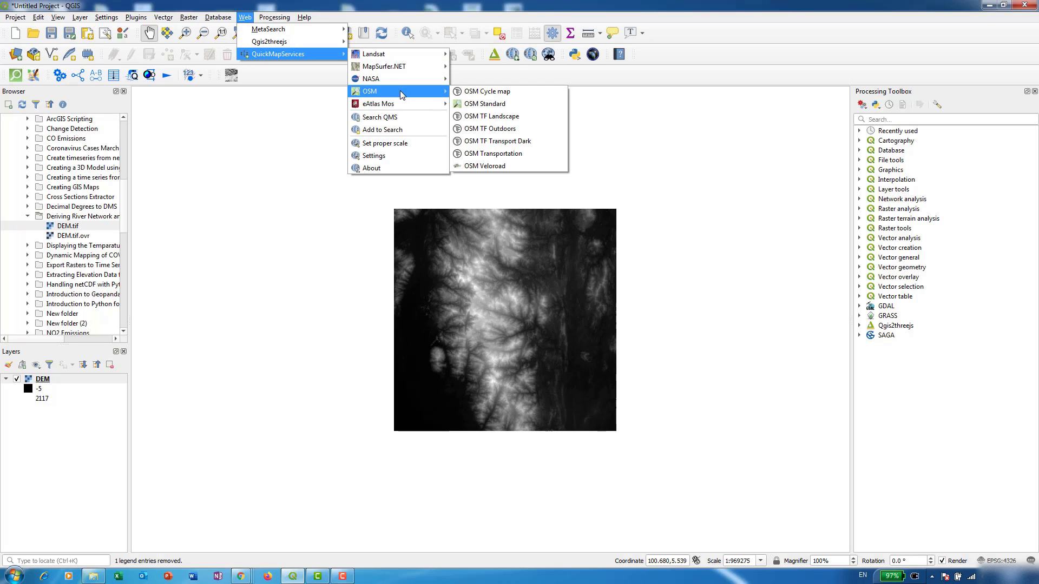
click(511, 107)
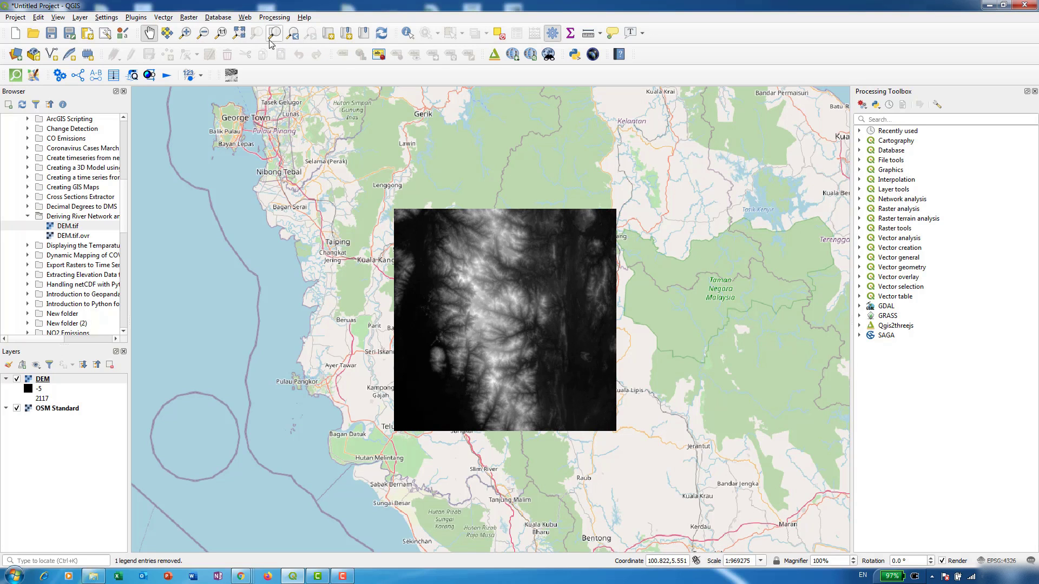
click(244, 18)
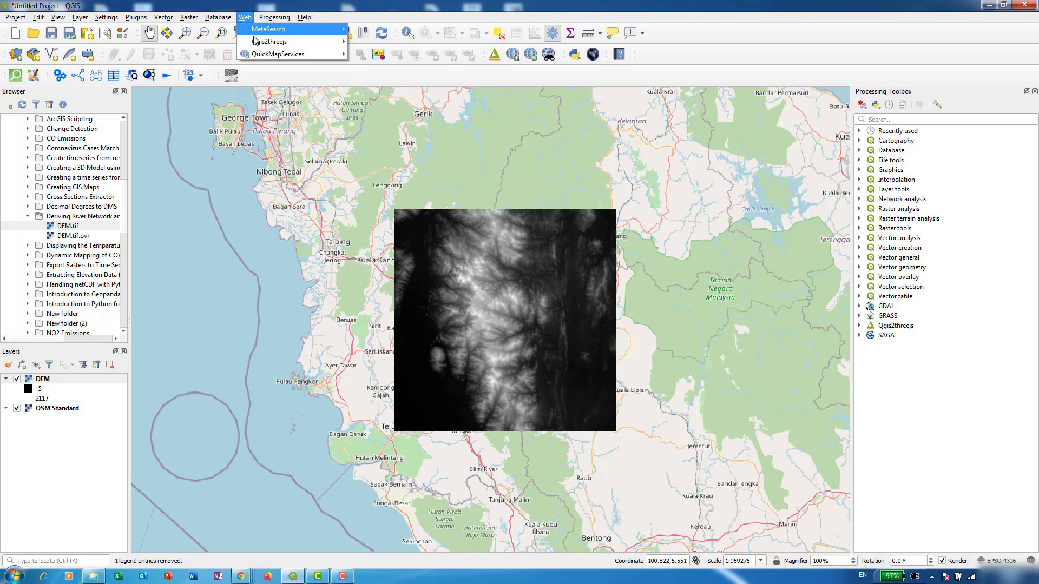
mouse_move(260, 55)
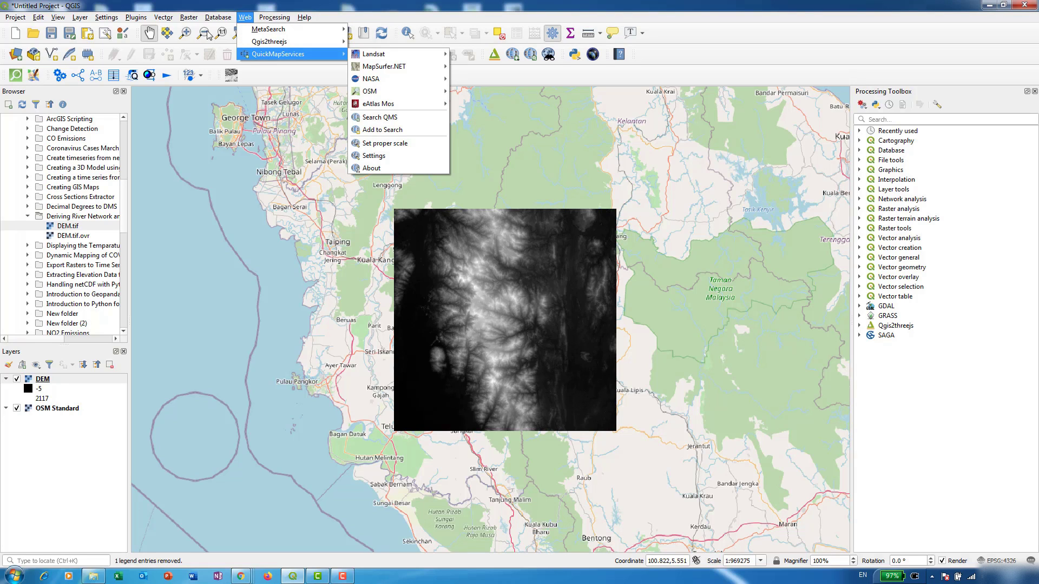
mouse_move(136, 17)
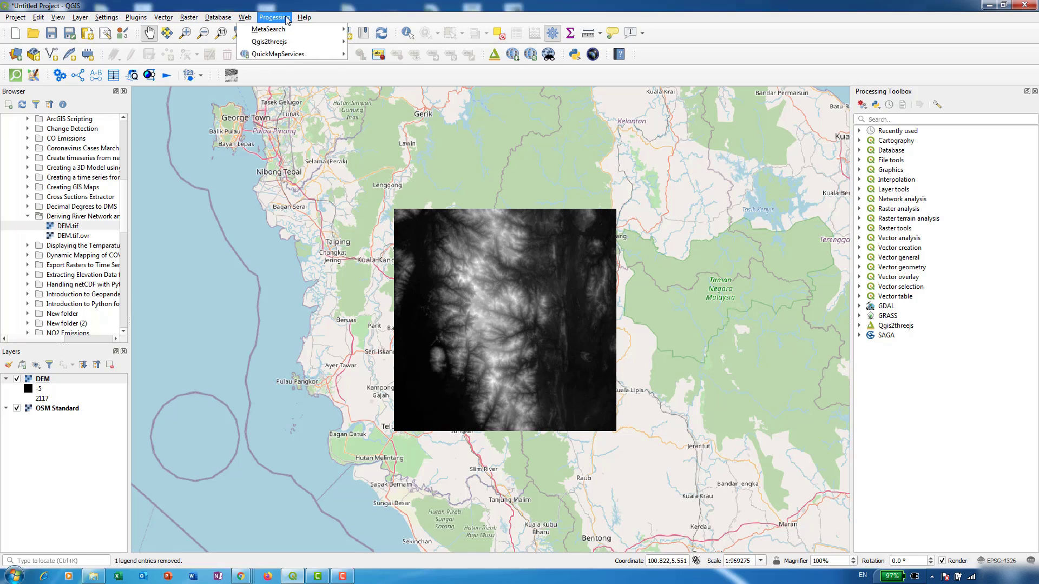
mouse_move(246, 17)
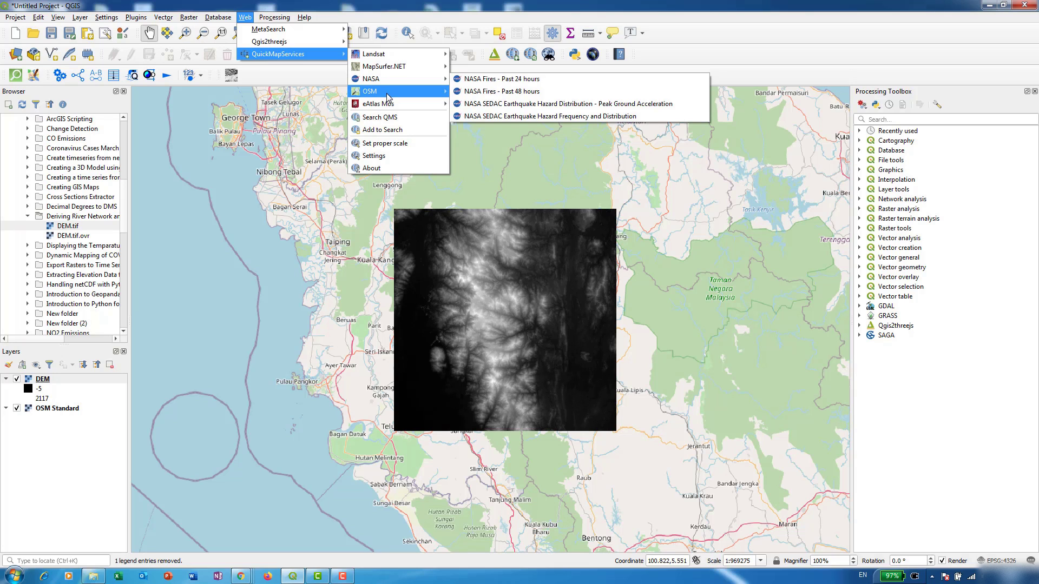
- Examine where the DEM lies on the OSM basemap, from the surrounding region out to the neighbouring countries
mouse_move(388, 96)
drag(351, 246, 324, 230)
scroll(324, 229, down, 1)
scroll(324, 227, up, 1)
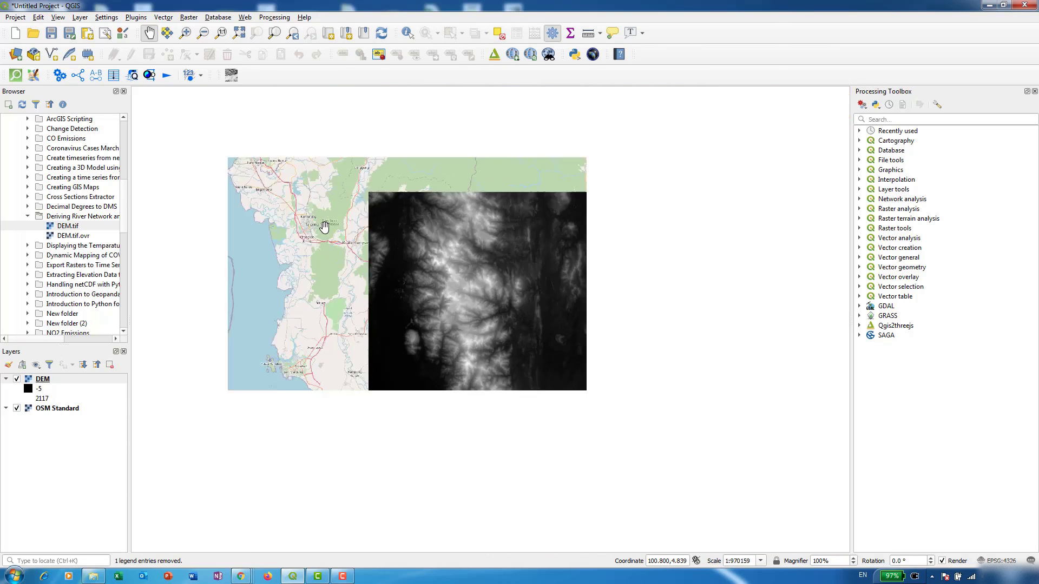
scroll(324, 226, down, 1)
scroll(327, 314, up, 1)
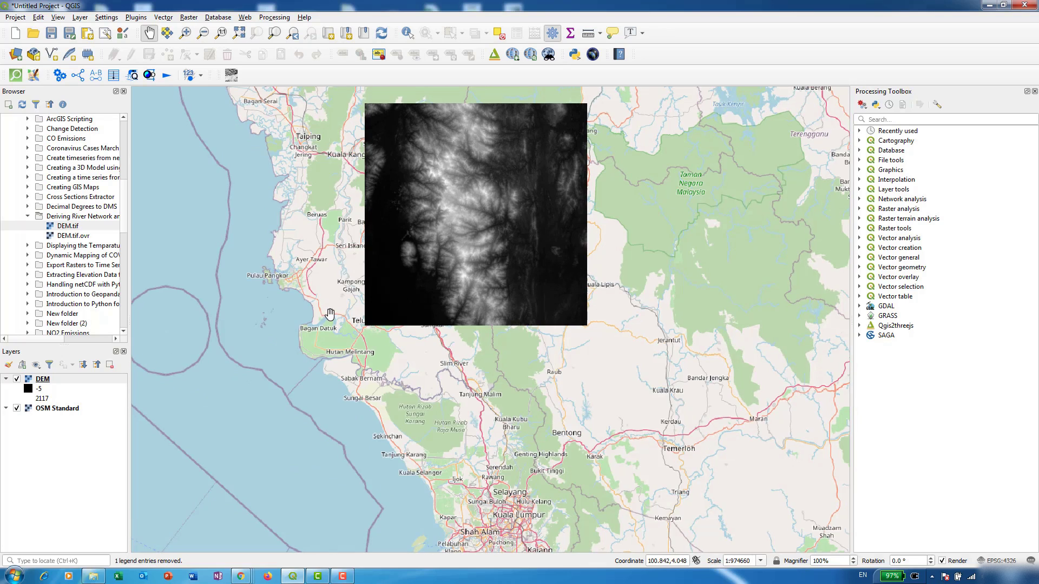
drag(309, 143, 299, 200)
scroll(298, 201, down, 2)
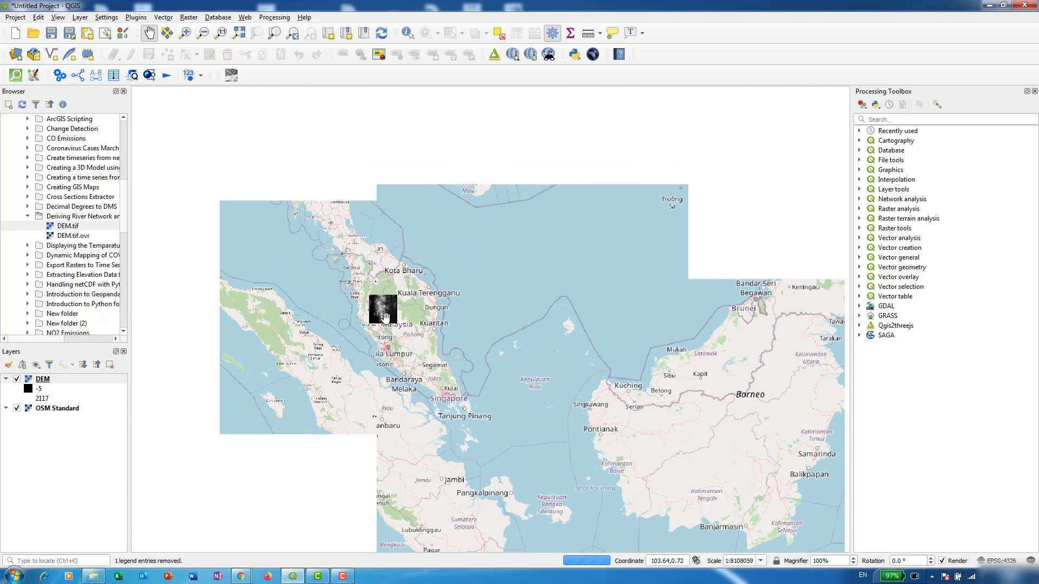
scroll(414, 312, down, 1)
scroll(379, 307, up, 3)
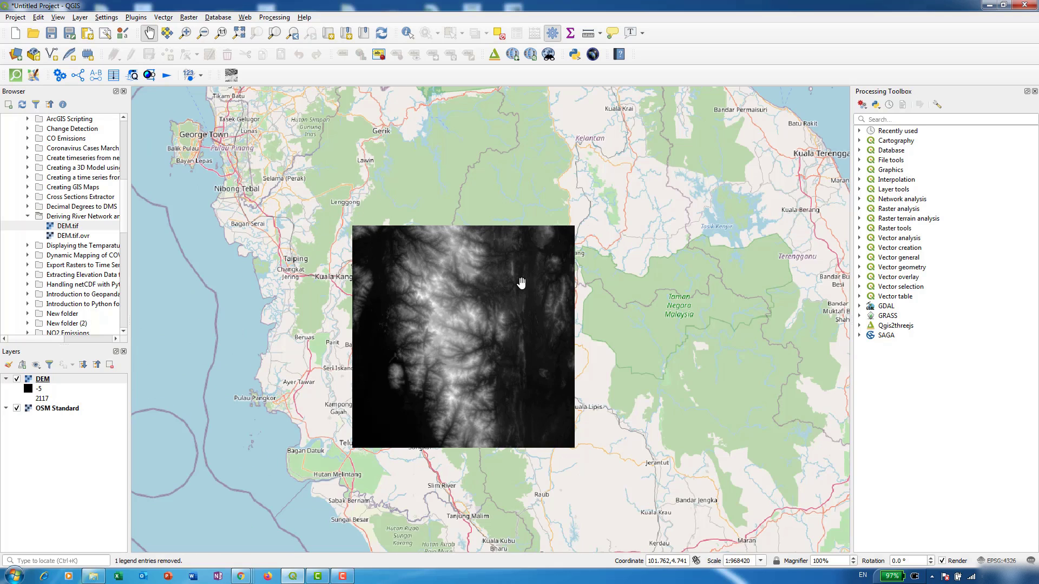
drag(521, 282, 514, 267)
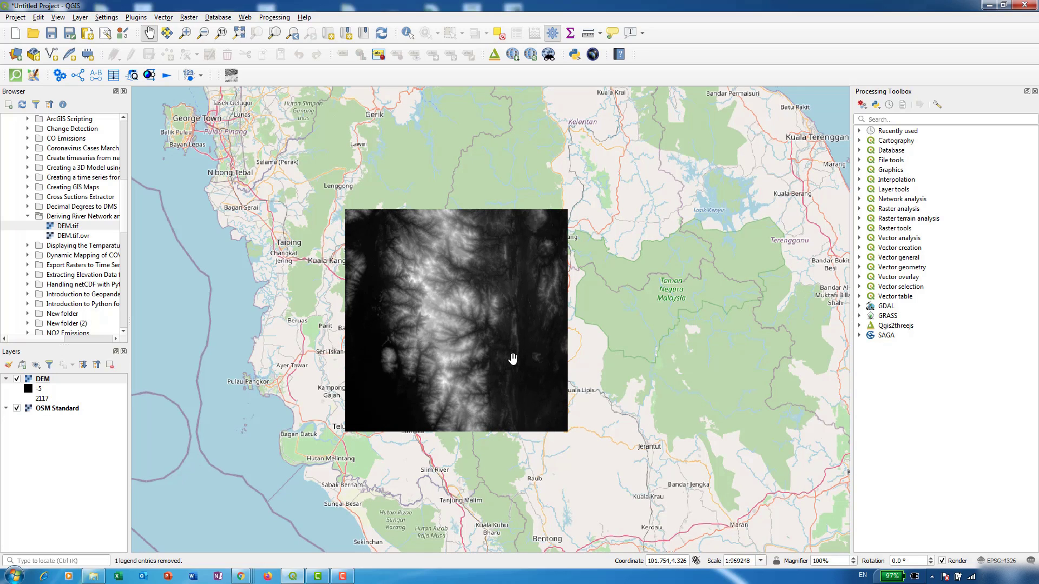
- Reproject the DEM raster with Warp to target CRS EPSG:3379 - GDM2000 / Pahang Grid, keeping Nearest Neighbour resampling
click(188, 20)
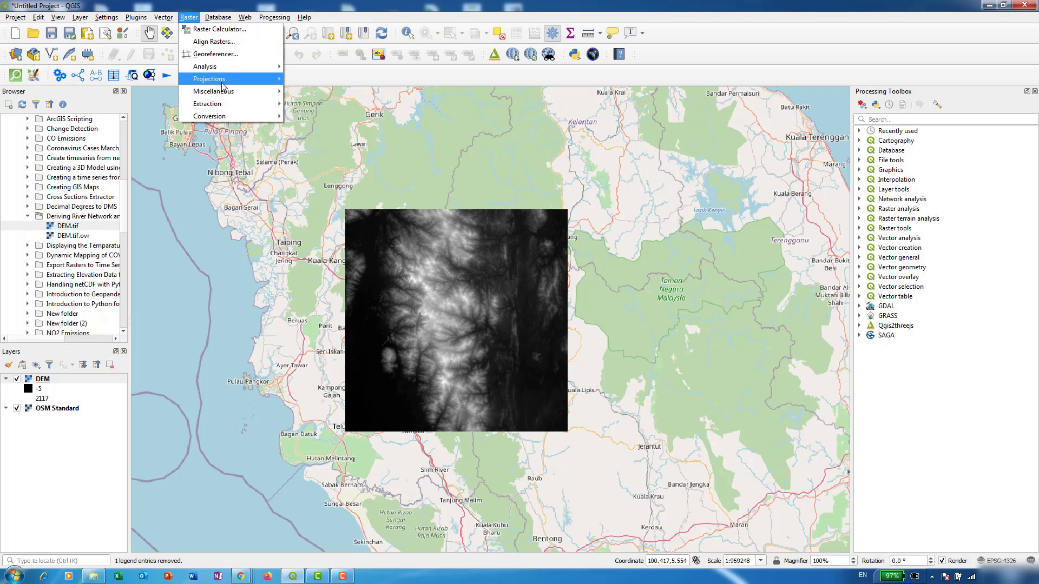
mouse_move(225, 80)
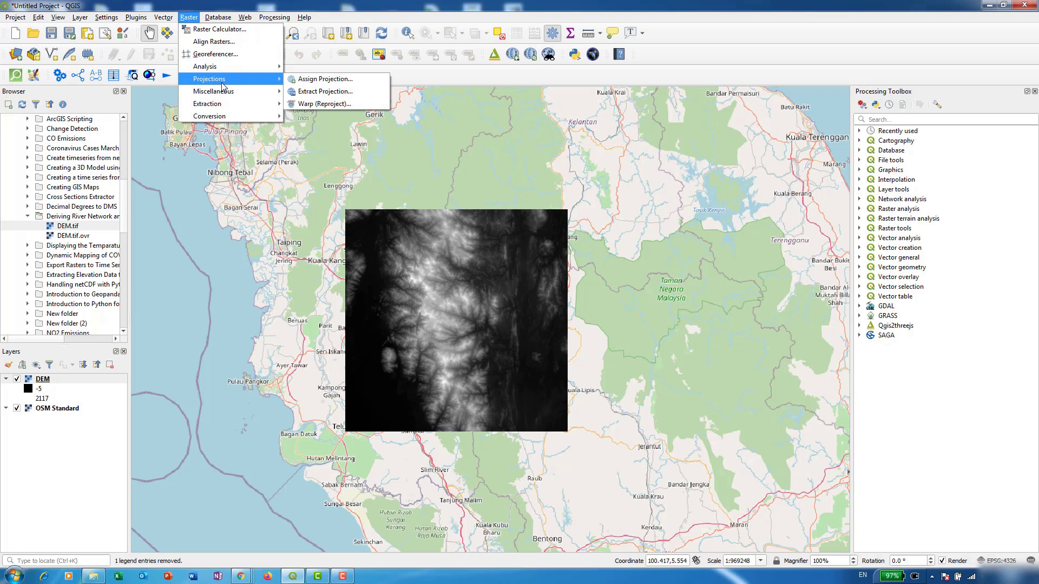
click(334, 105)
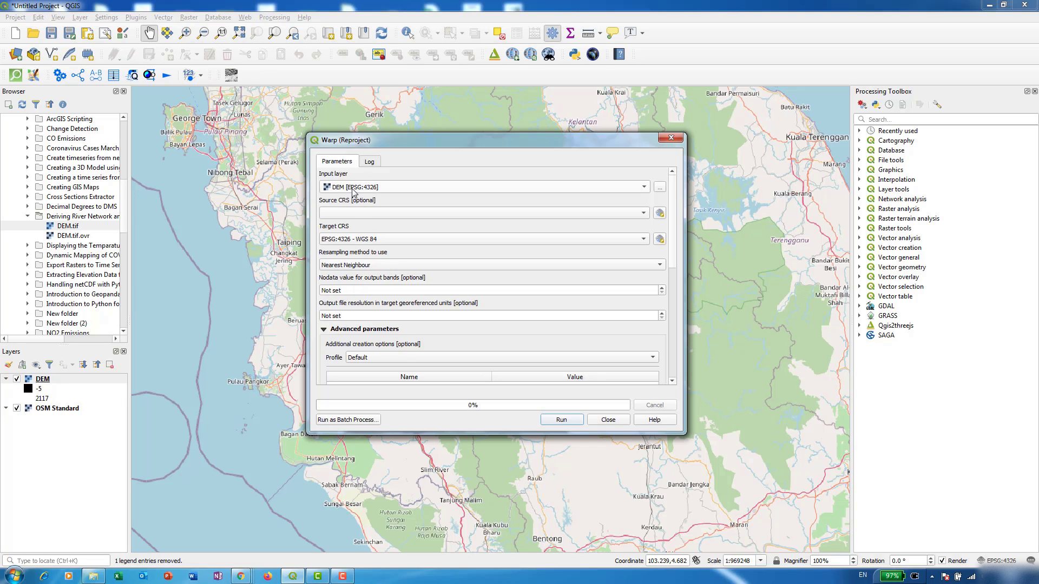
click(353, 189)
click(353, 187)
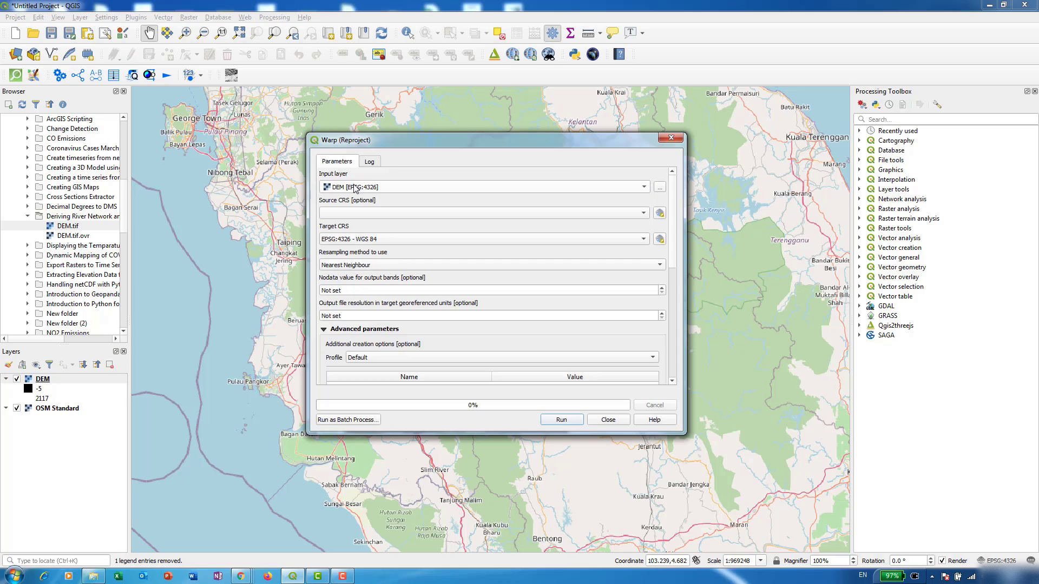
click(362, 241)
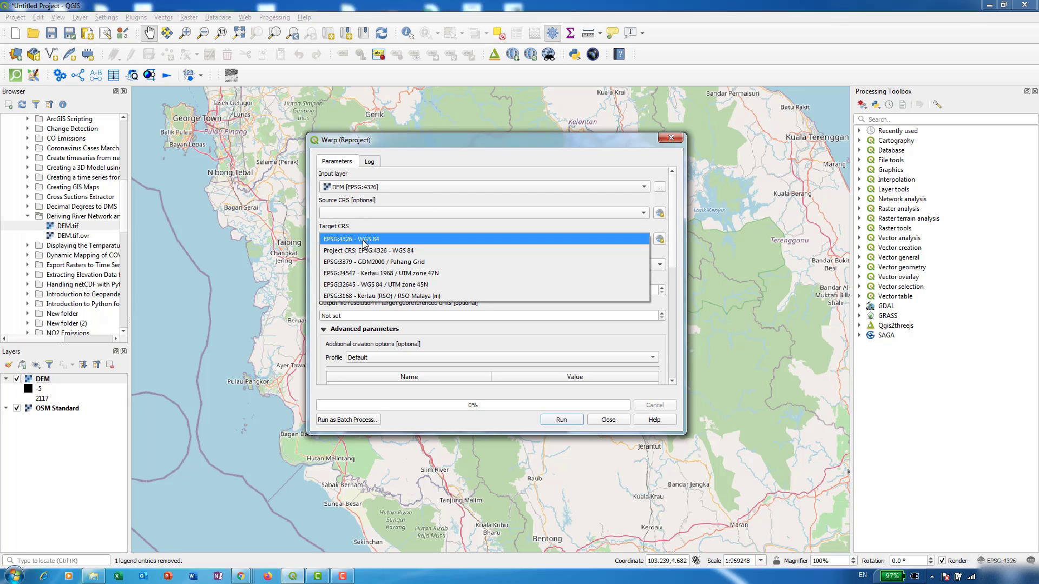
click(362, 242)
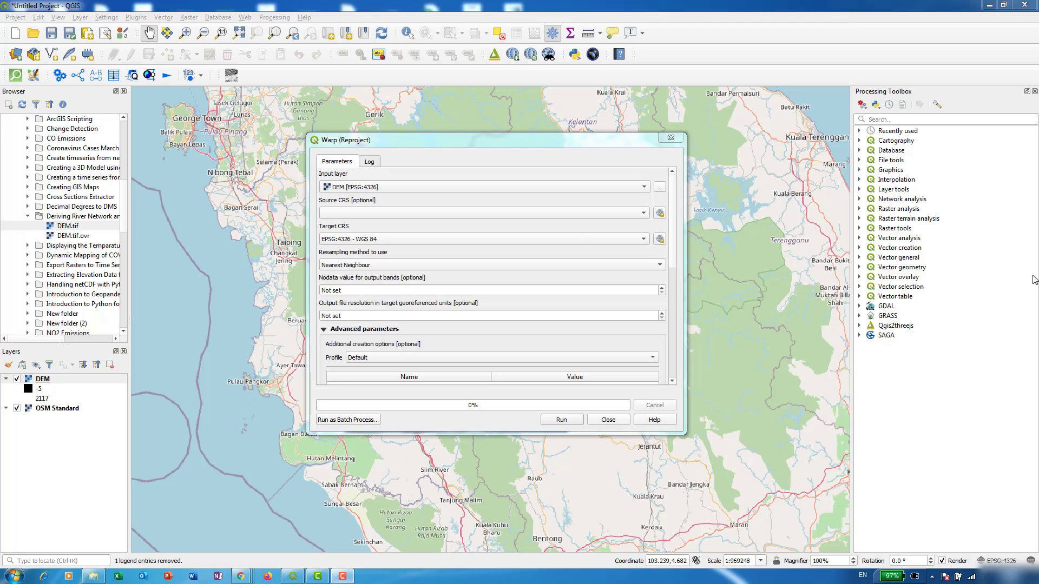
click(487, 239)
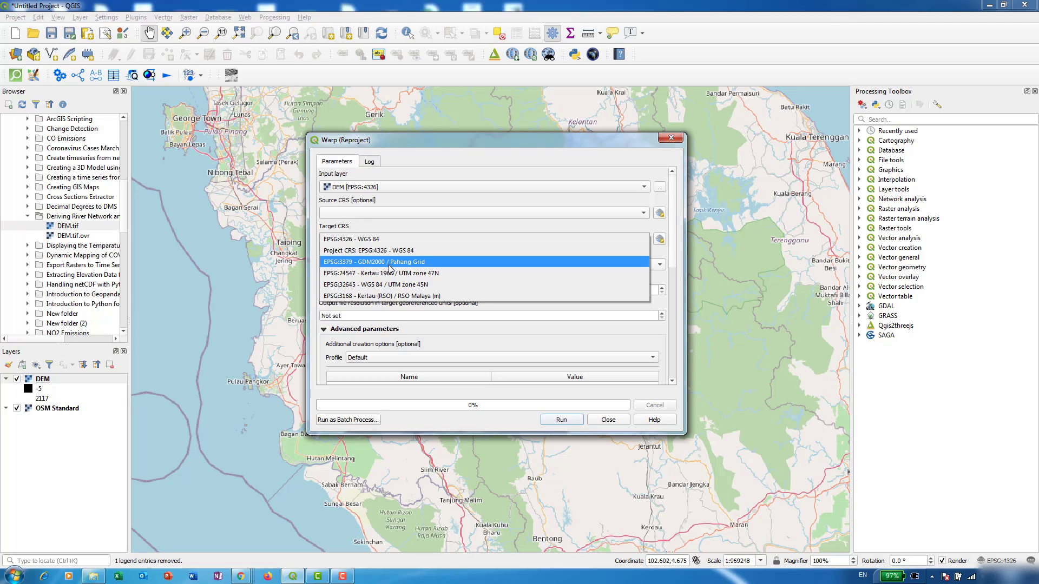
click(389, 265)
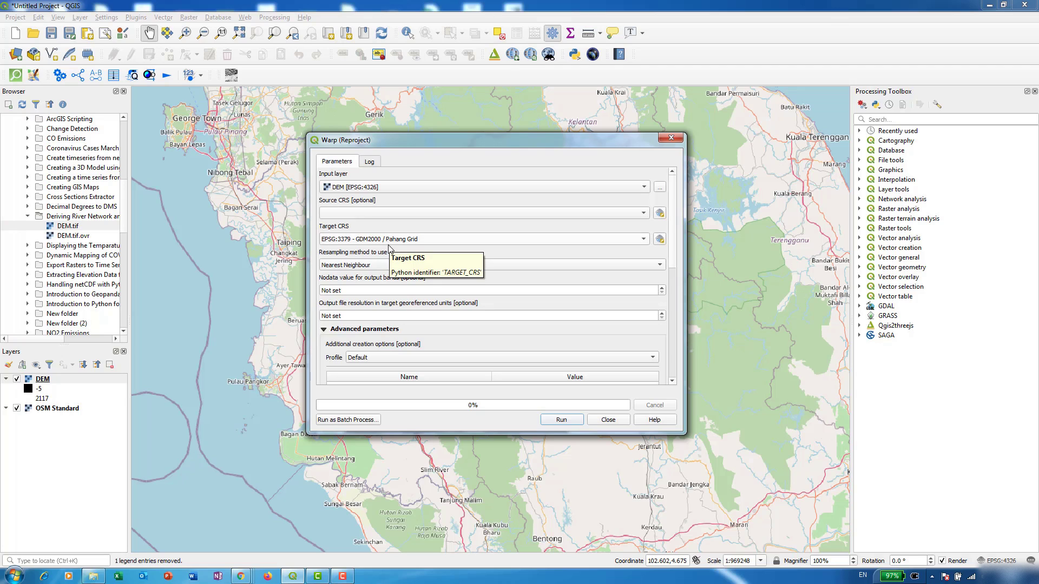
click(571, 424)
click(608, 420)
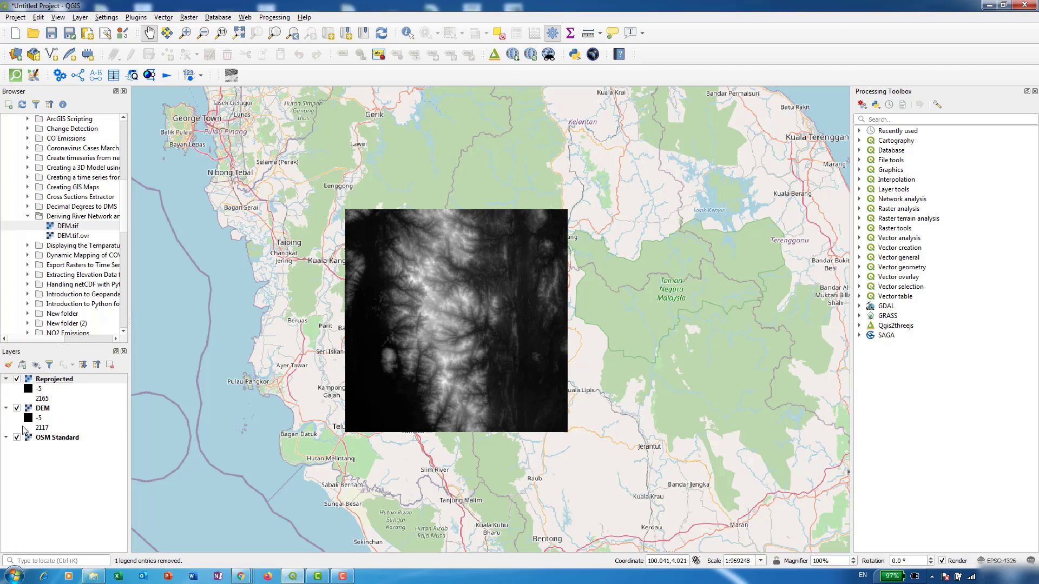
- Set the project coordinate reference system to GDM2000 / Pahang Grid (EPSG:3379)
click(69, 380)
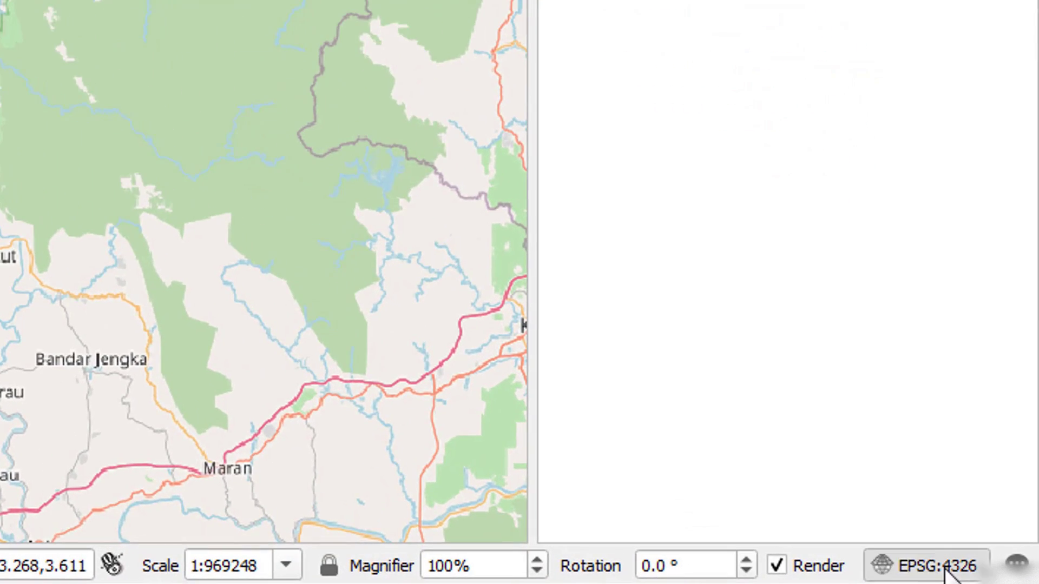
click(1002, 560)
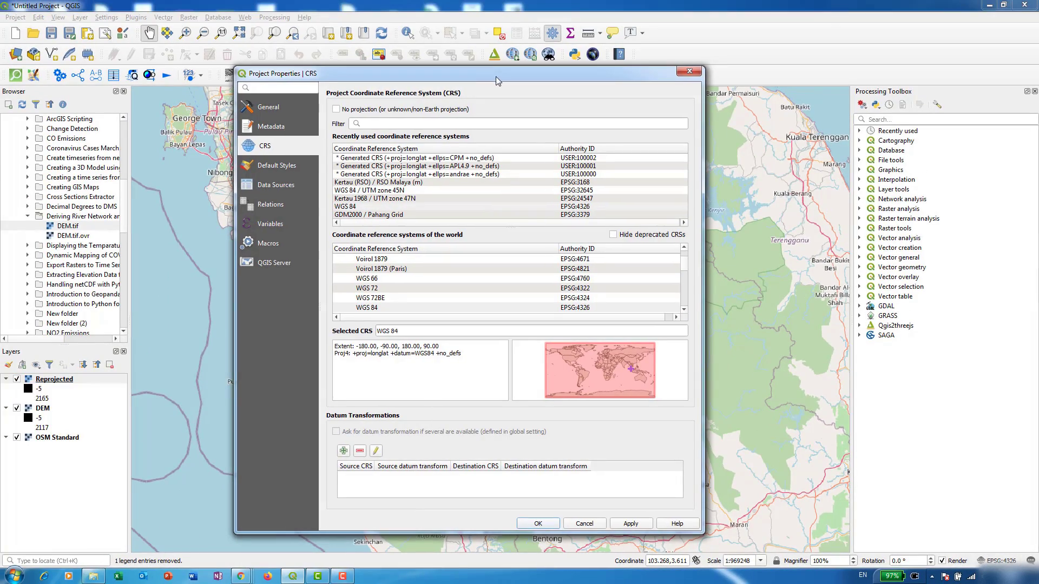
click(382, 216)
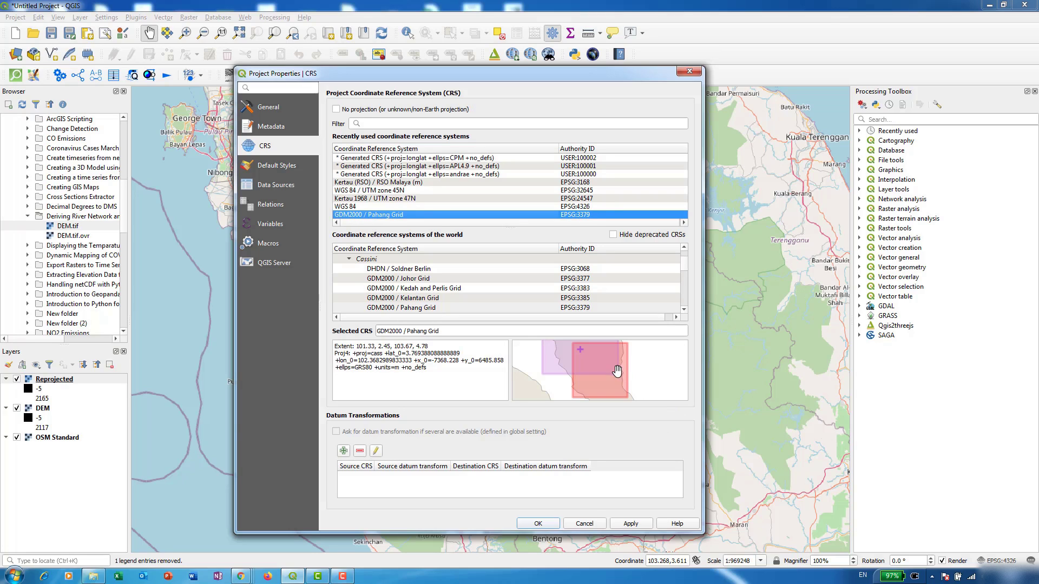
scroll(622, 377, down, 2)
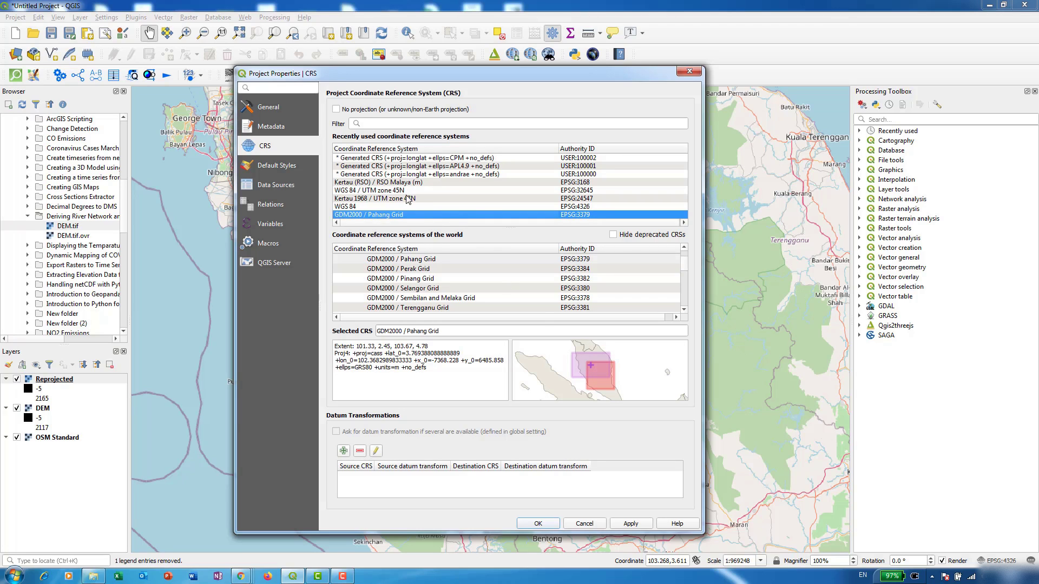
click(598, 374)
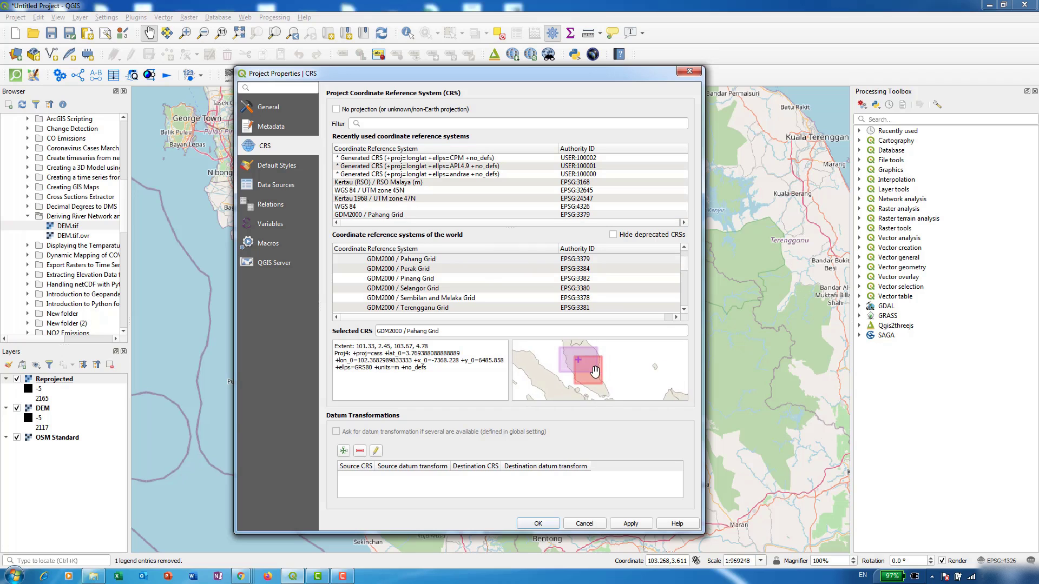
click(380, 215)
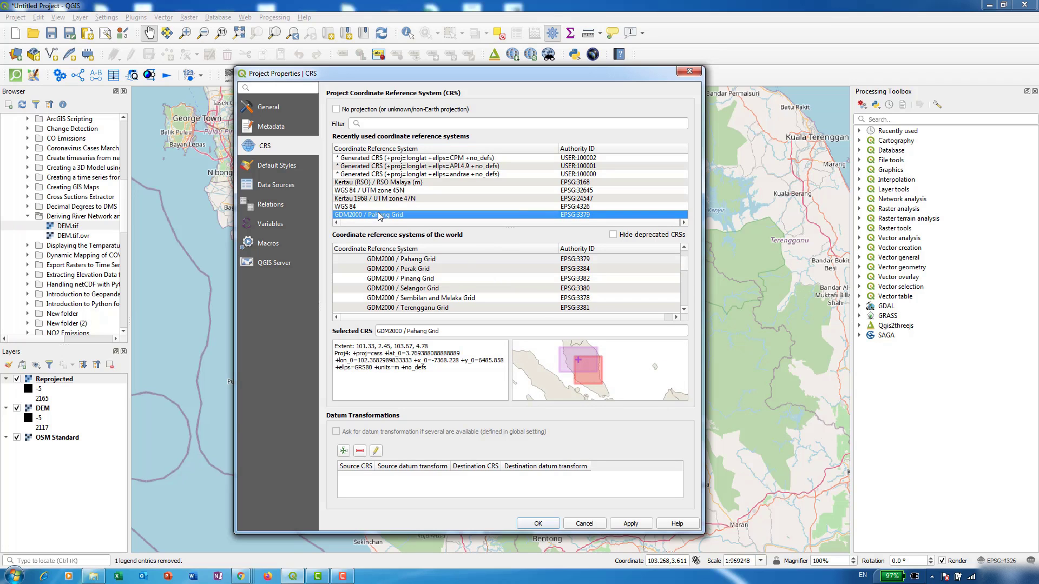
click(631, 523)
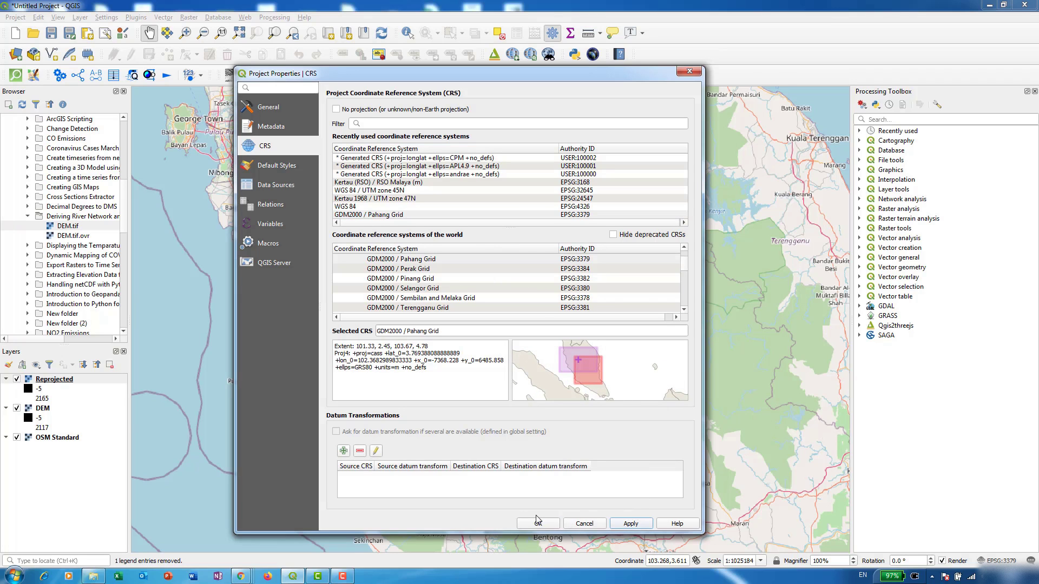
click(537, 522)
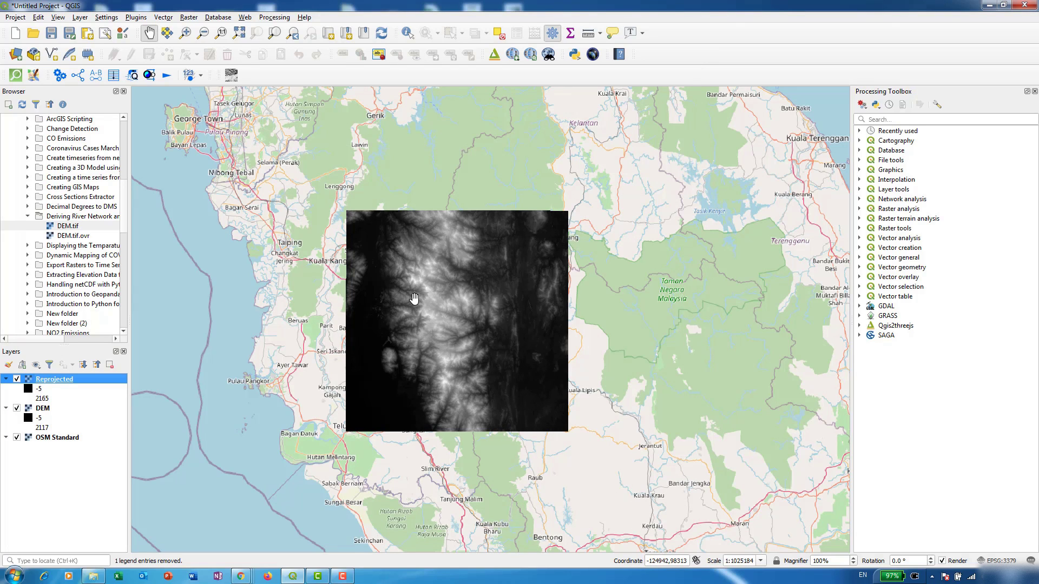
- Remove the original DEM layer from the project, keeping the reprojected raster and the OSM basemap
right_click(46, 408)
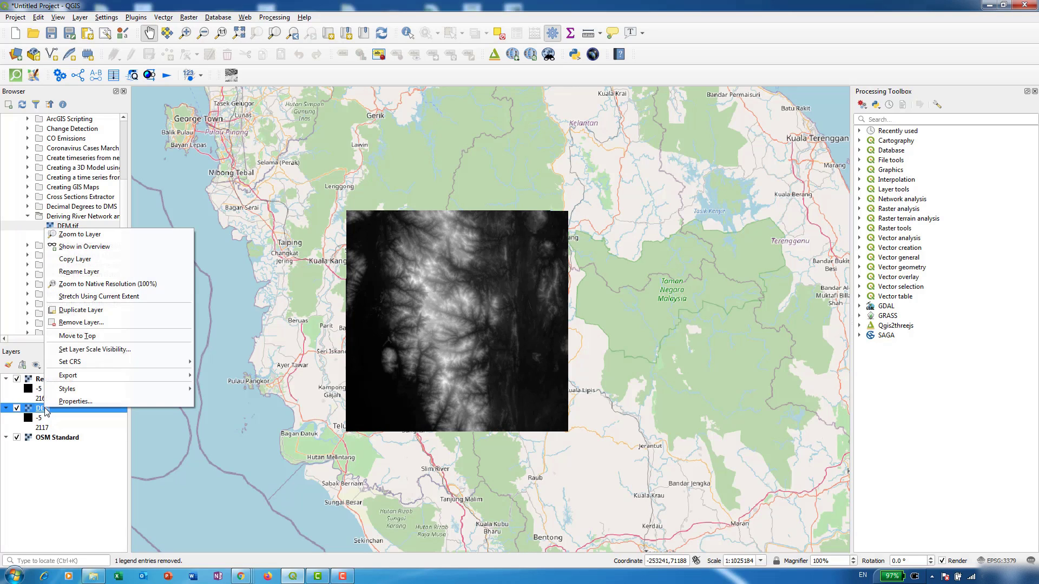
click(81, 322)
click(492, 308)
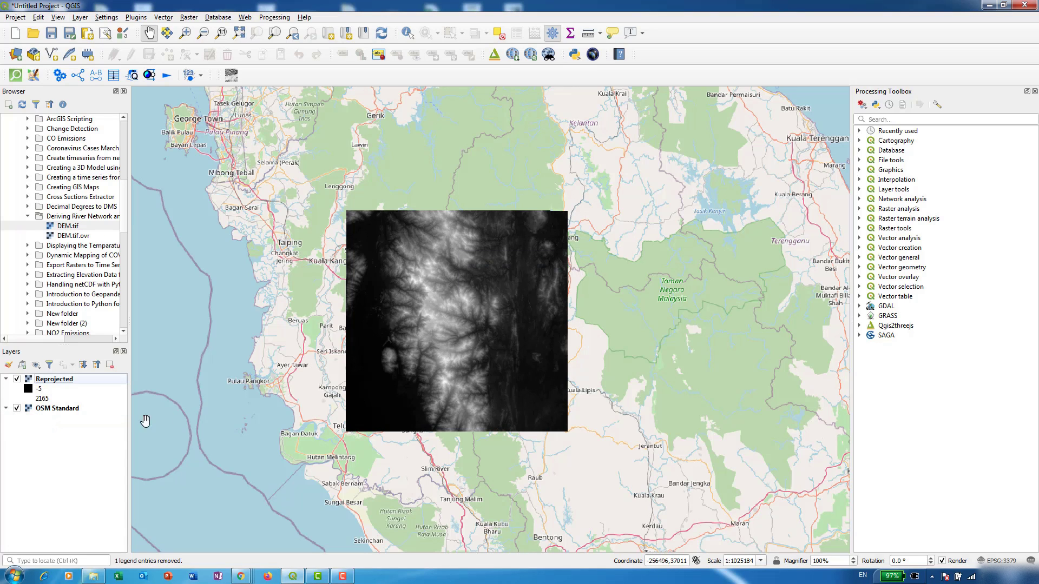
- Rename the Reprojected layer as Reprojected_DEM
click(62, 381)
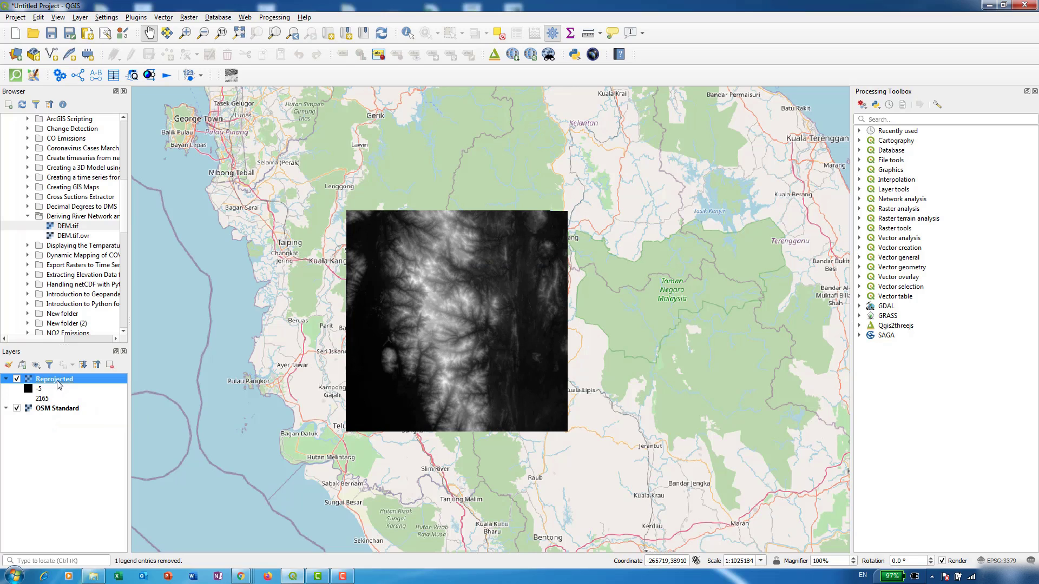
right_click(60, 382)
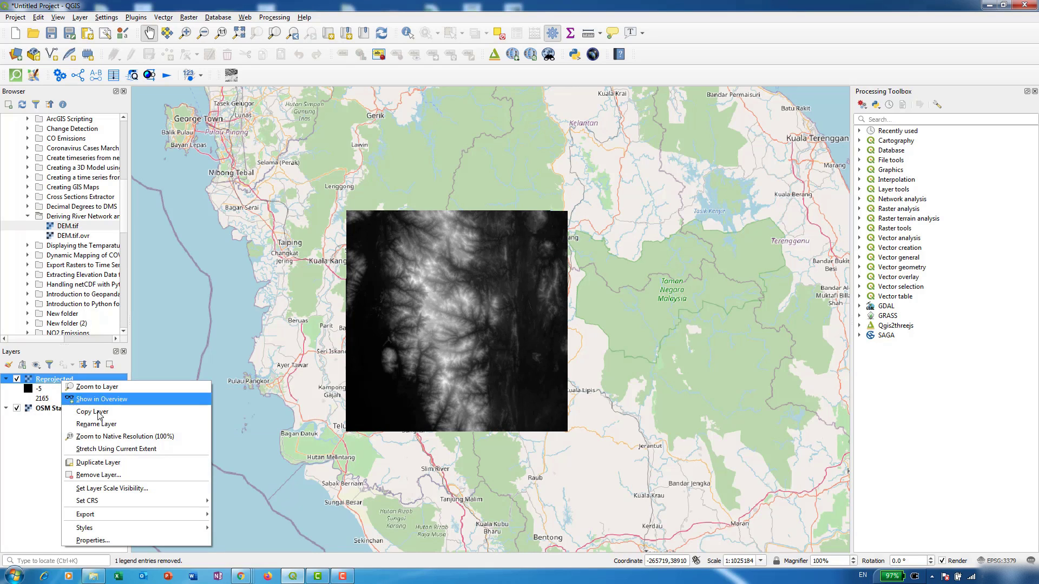
click(97, 424)
text(_DEM)
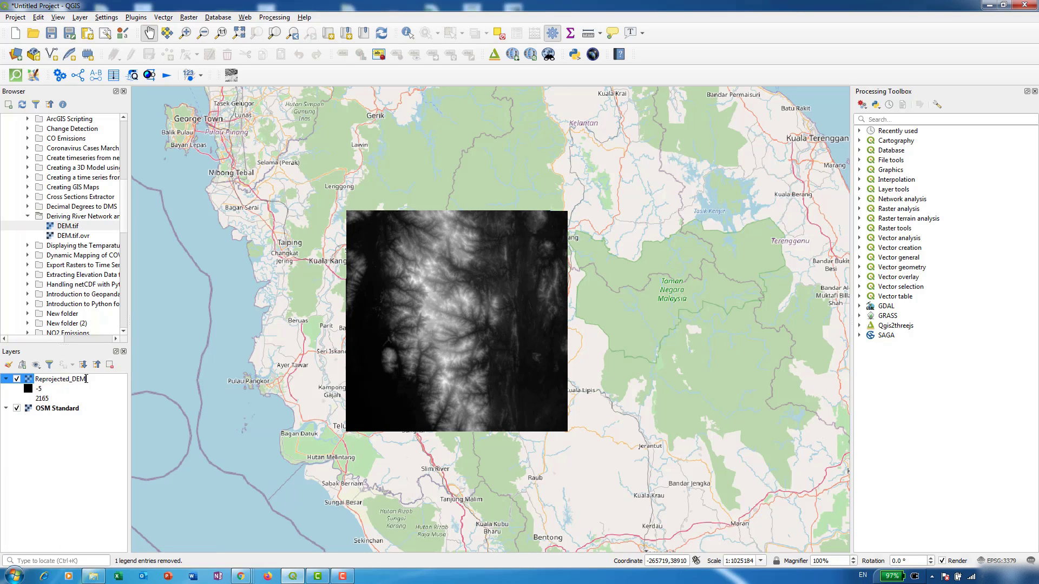
key(Return)
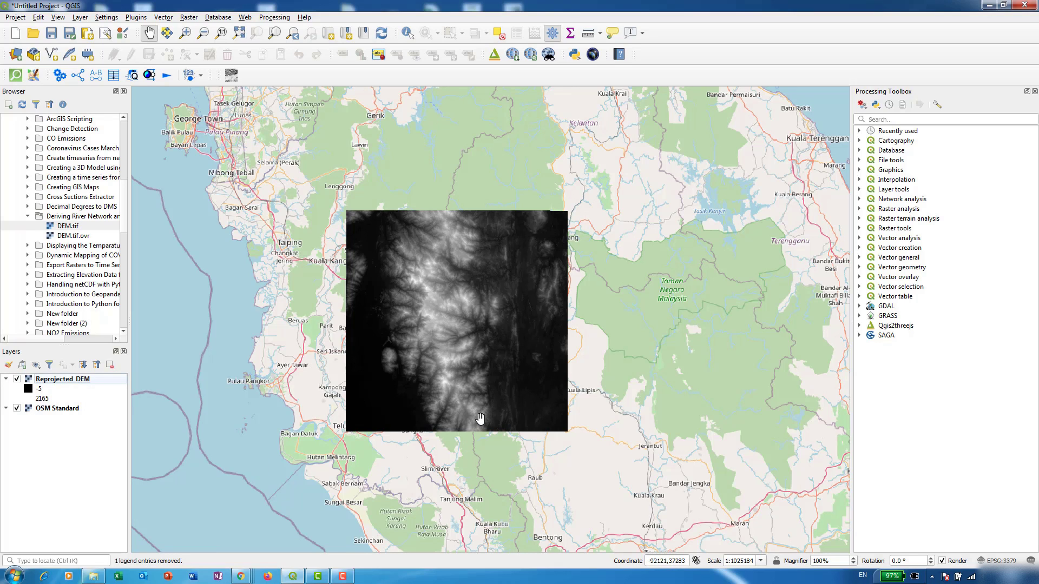
- Find the fill algorithms in the Processing Toolbox and open SAGA's Fill sinks (wang & liu)
drag(462, 397, 462, 403)
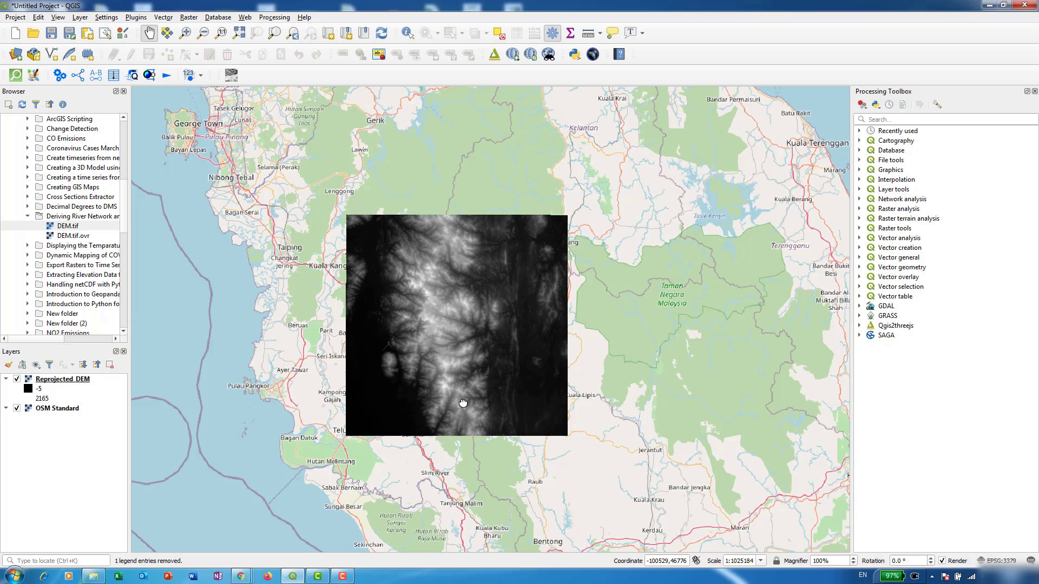
scroll(463, 403, up, 1)
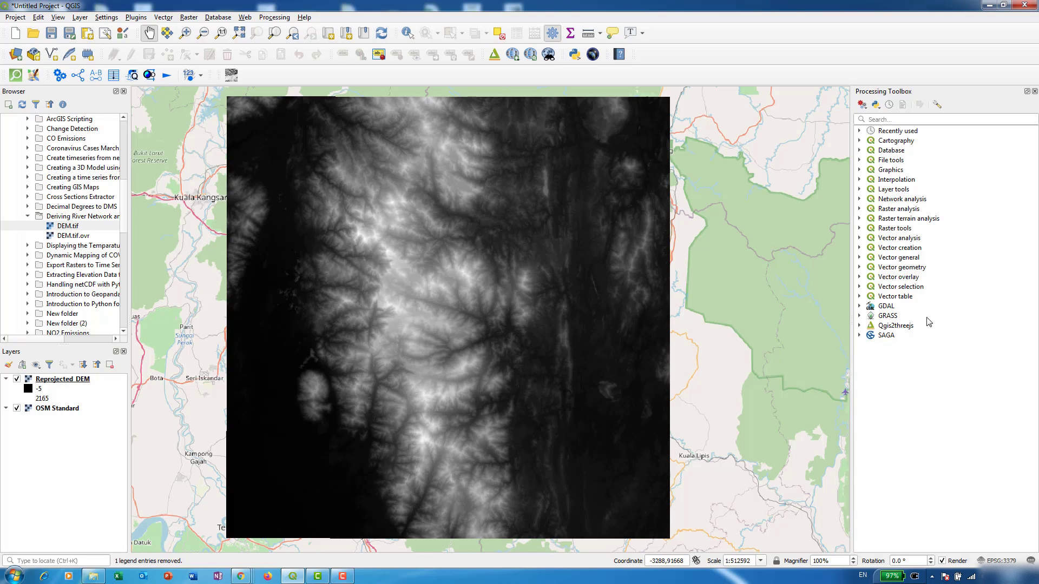
click(898, 120)
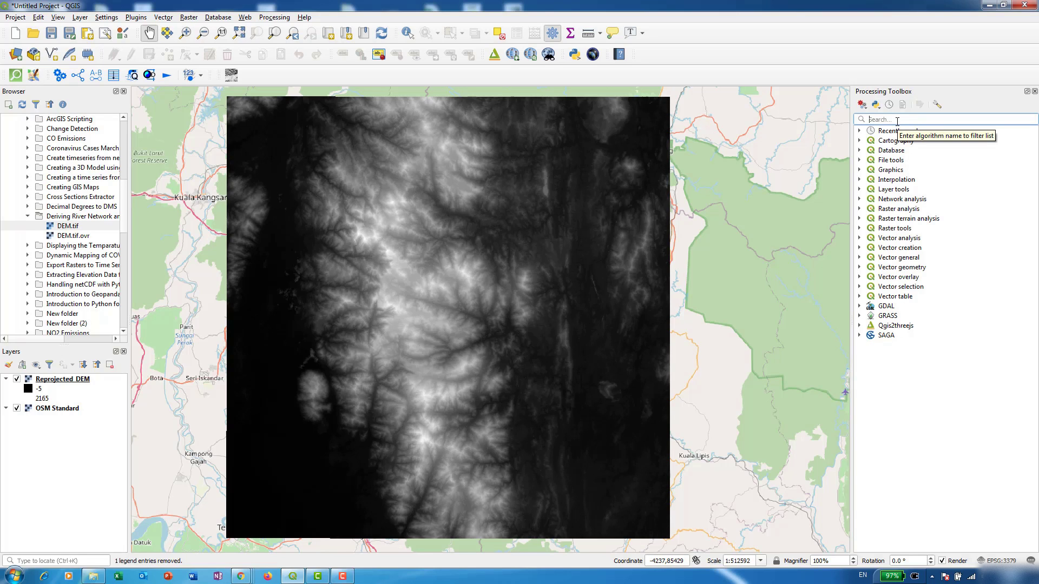
text(fill)
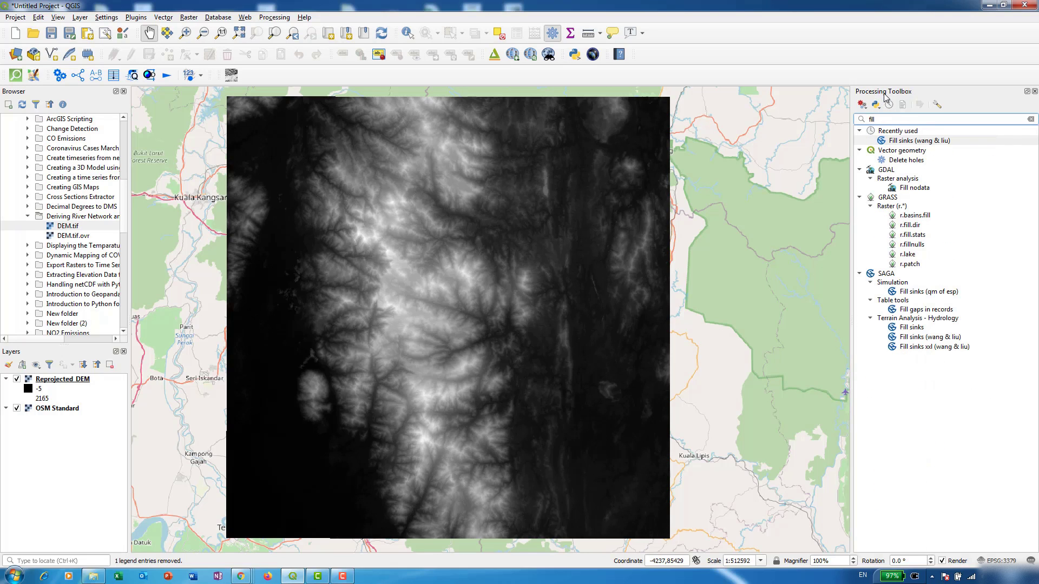
click(263, 18)
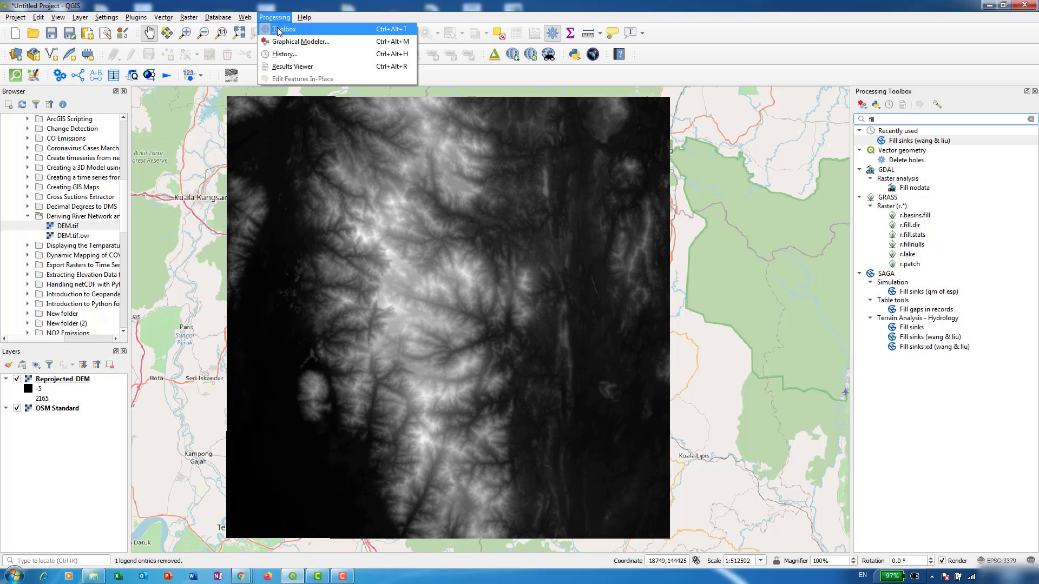
click(900, 123)
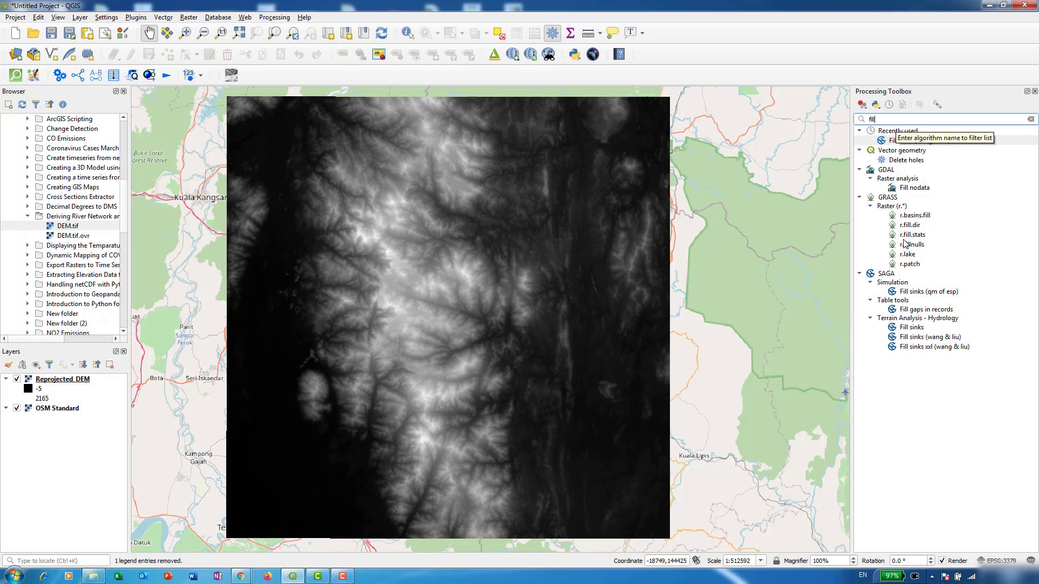
click(929, 339)
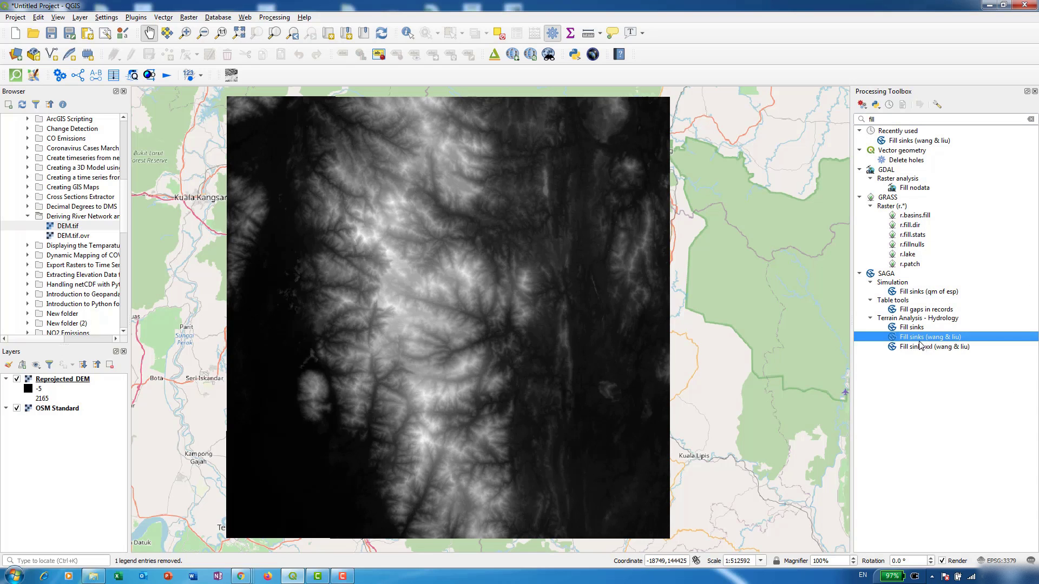
double_click(918, 338)
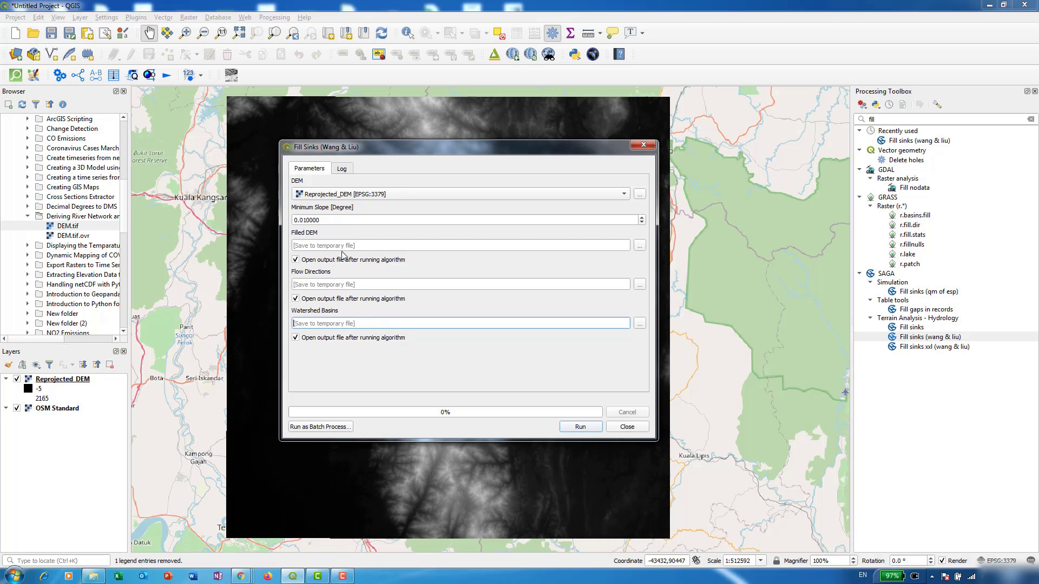
- Run Fill Sinks on Reprojected_DEM, saving the filled DEM as fill.sdat and not loading the Flow Directions and Watershed Basins outputs
click(296, 338)
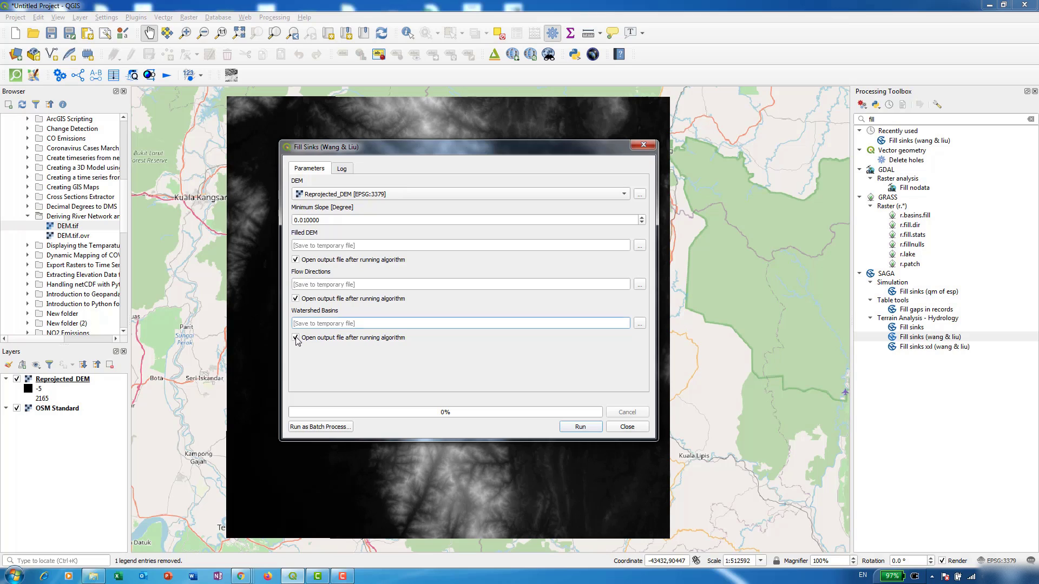
click(295, 299)
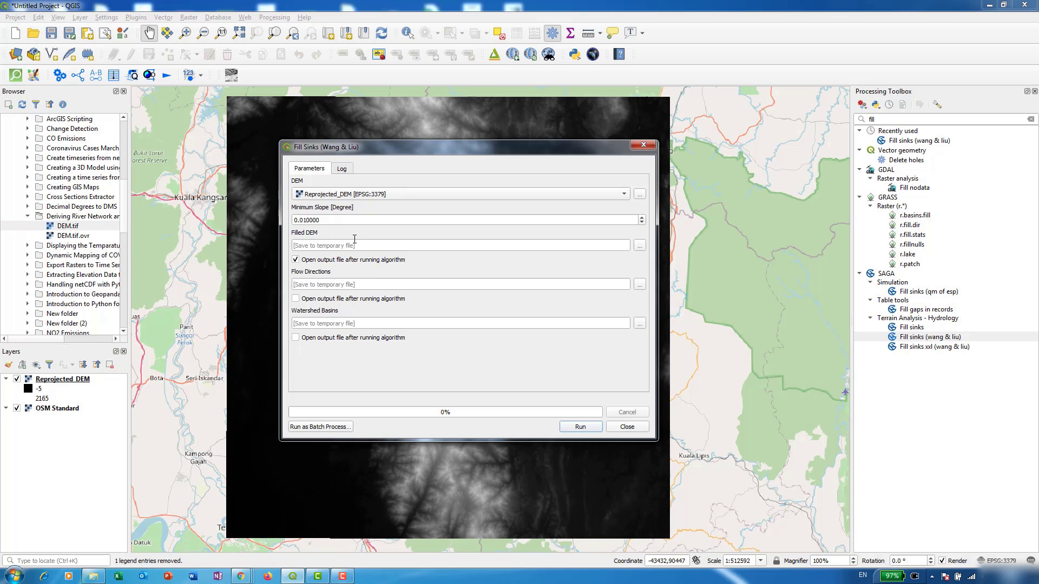
click(317, 245)
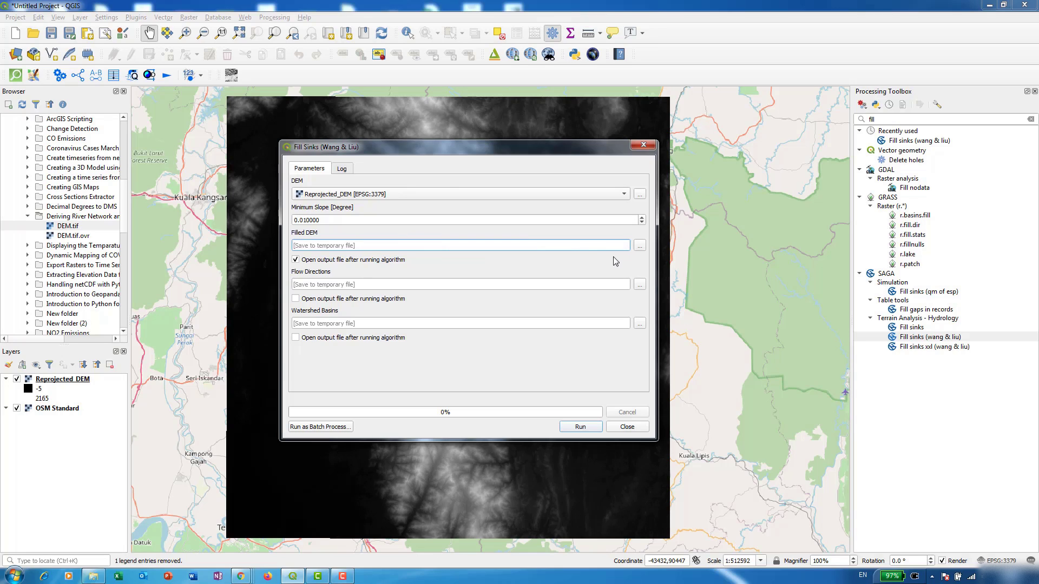
click(640, 247)
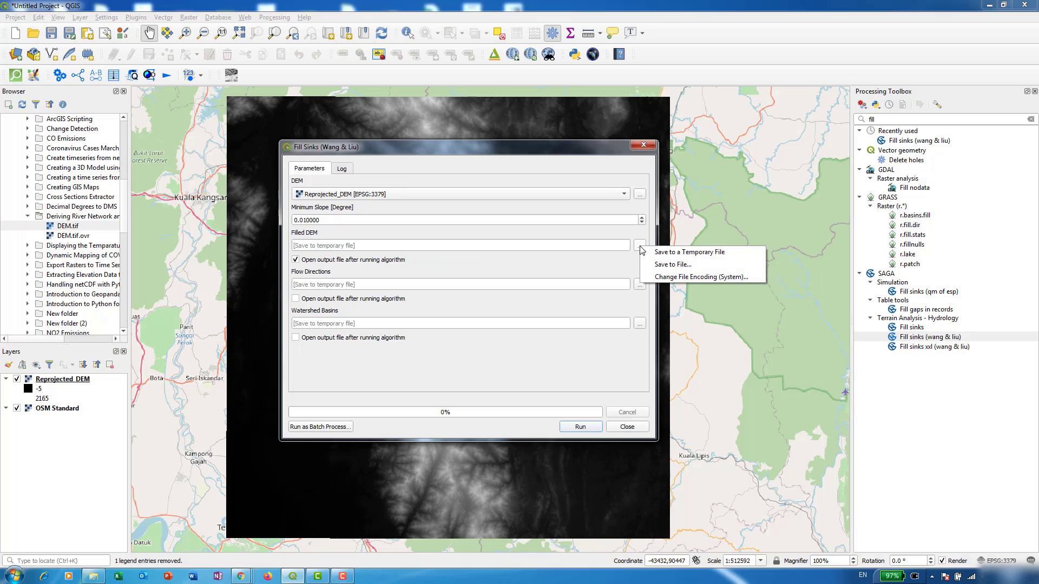
click(671, 265)
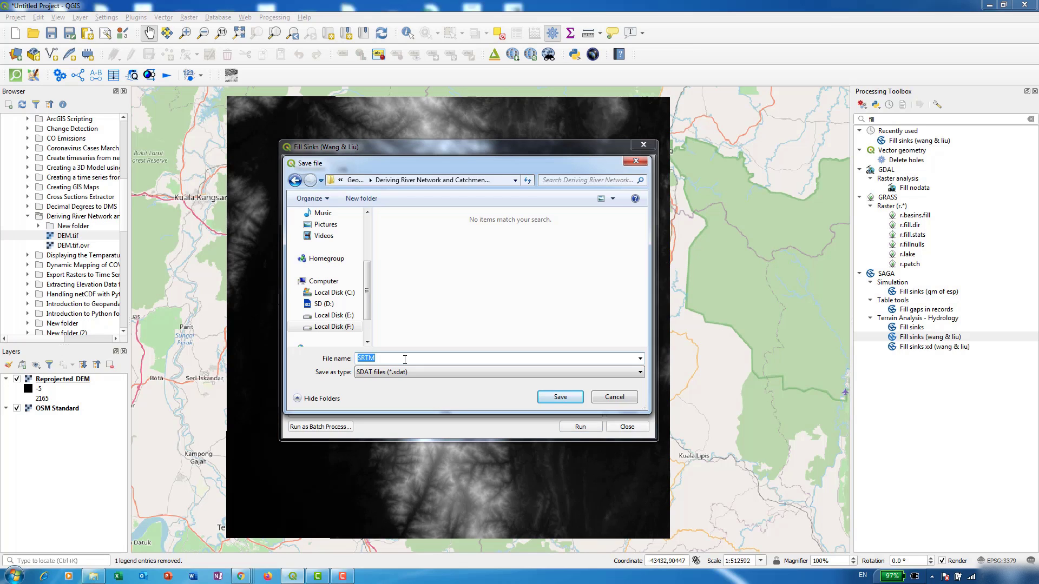
text(fill)
key(Return)
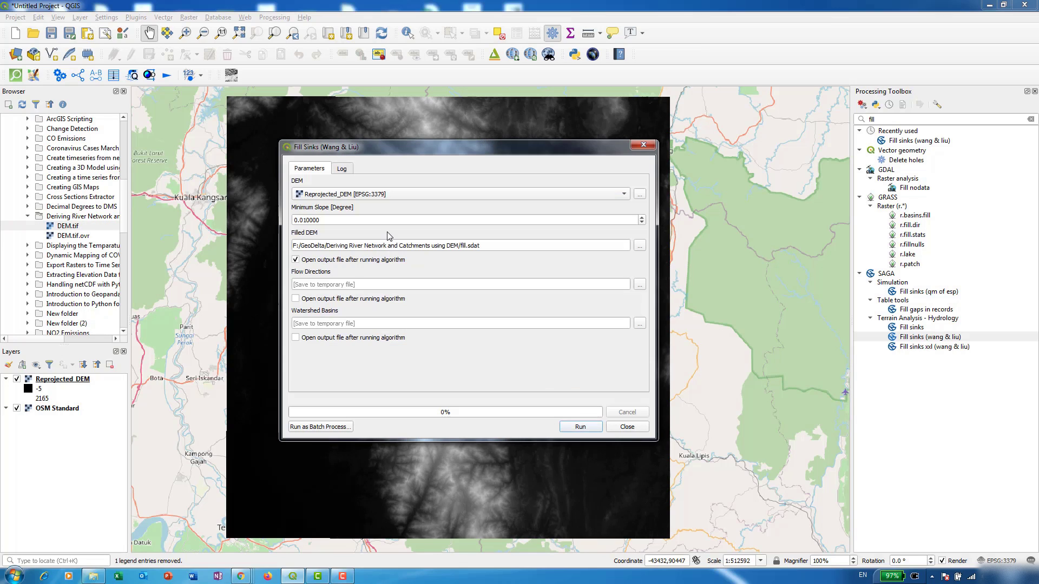
click(579, 427)
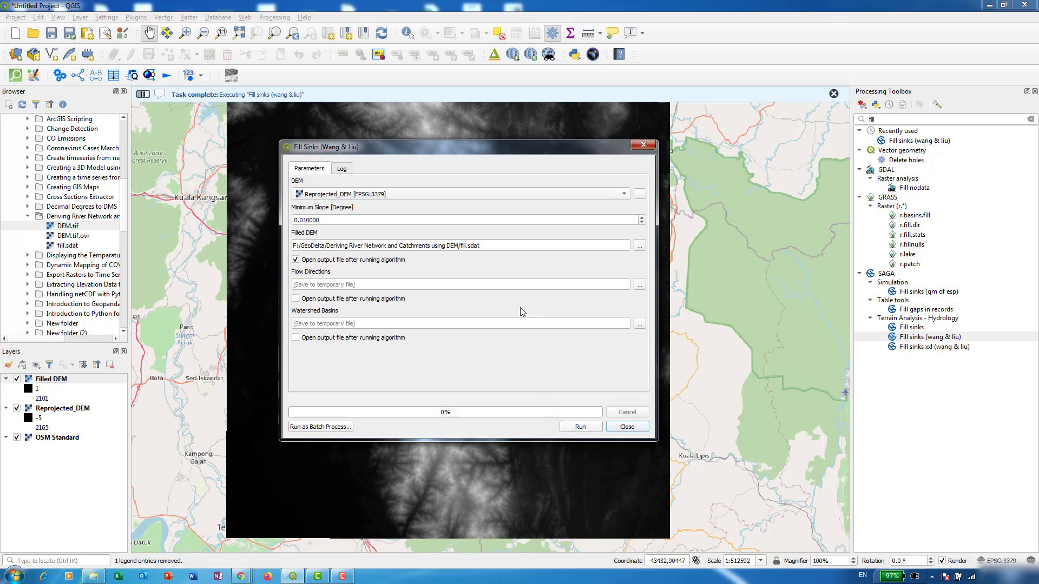
click(625, 426)
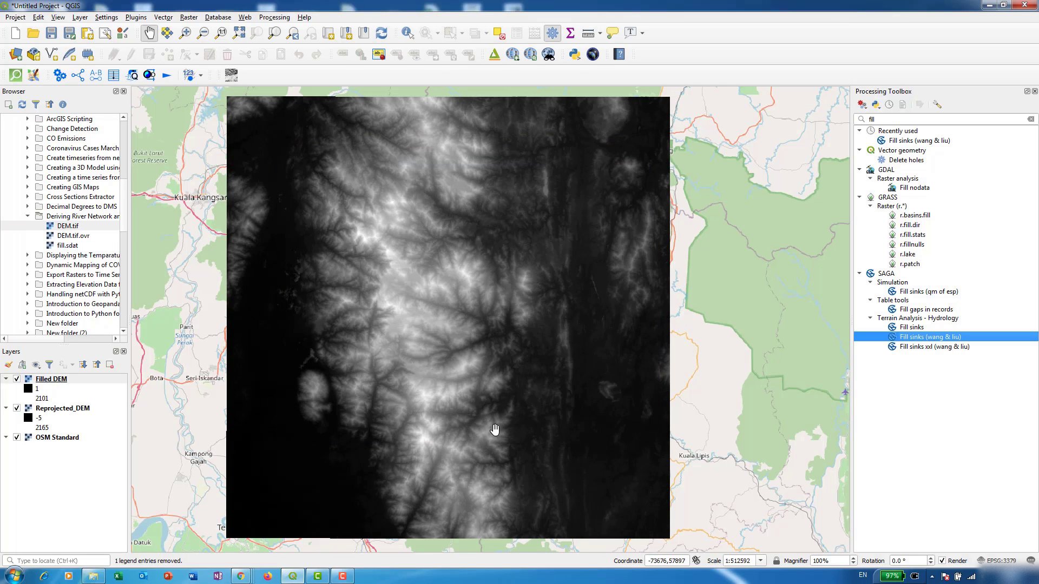
- Compare the value ranges of Filled DEM and Reprojected_DEM, hide Reprojected_DEM, and make Filled DEM the active layer
click(49, 379)
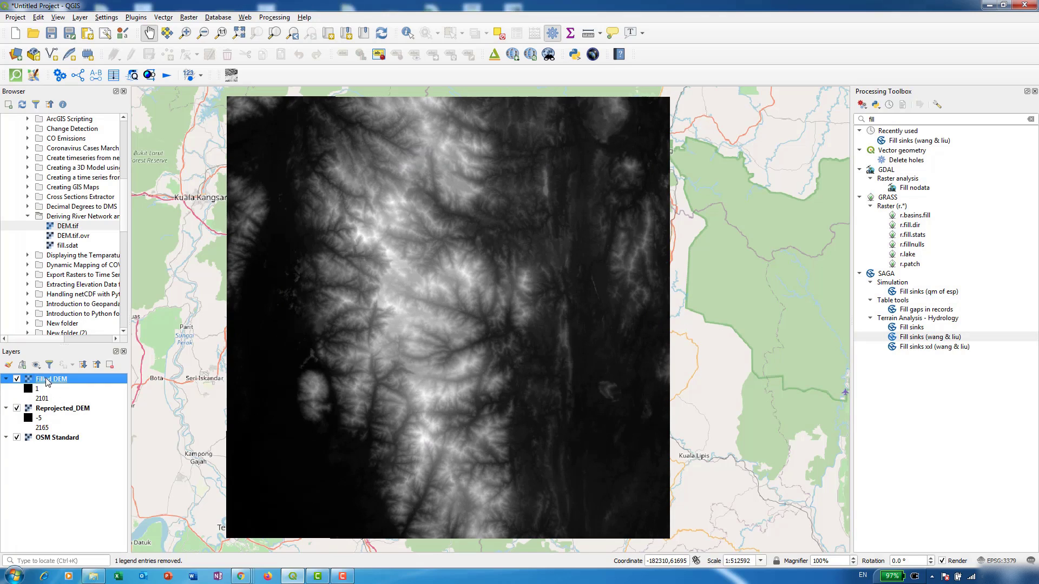
click(40, 420)
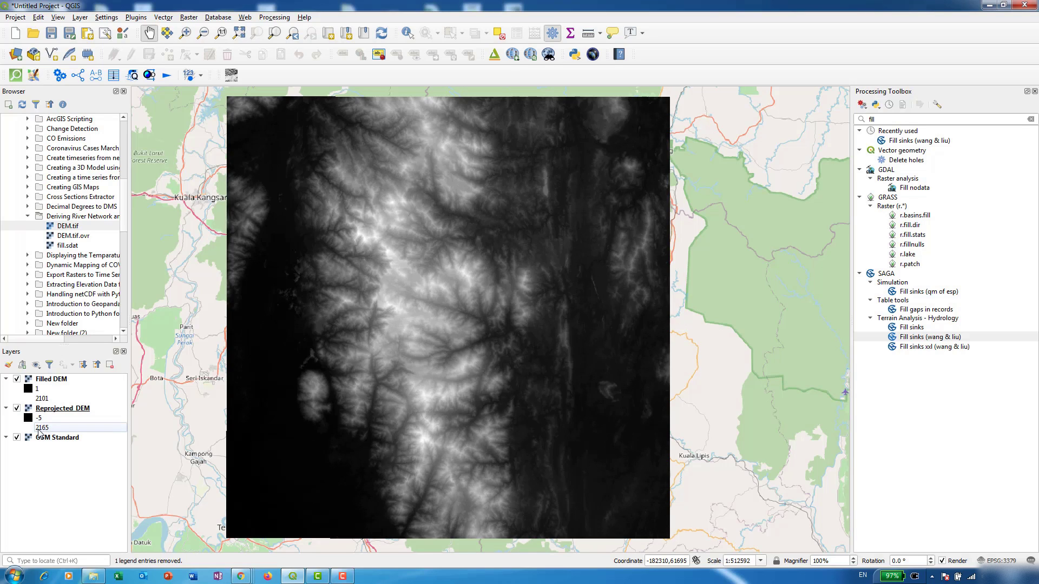
click(46, 391)
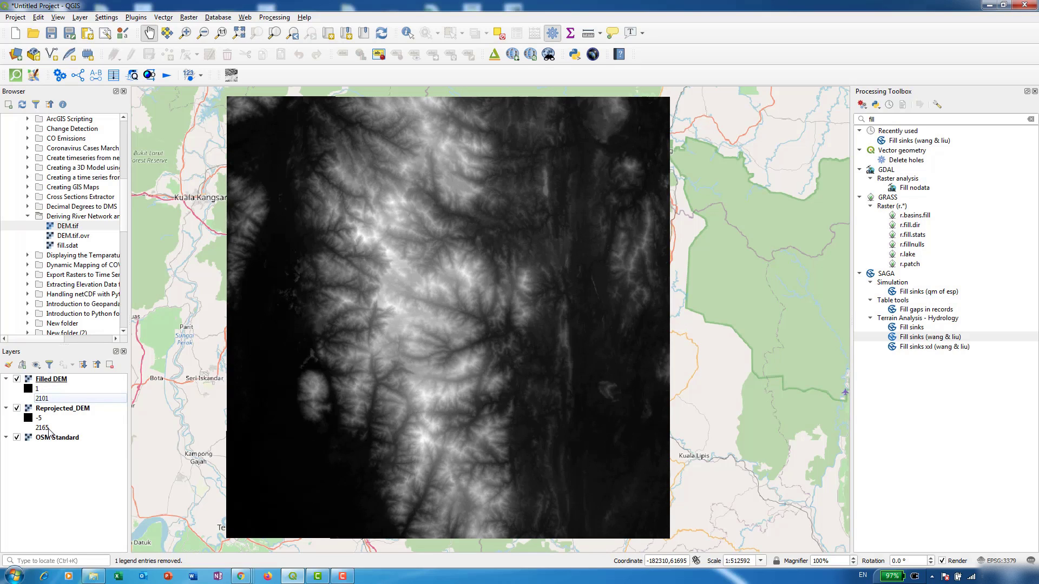
click(70, 409)
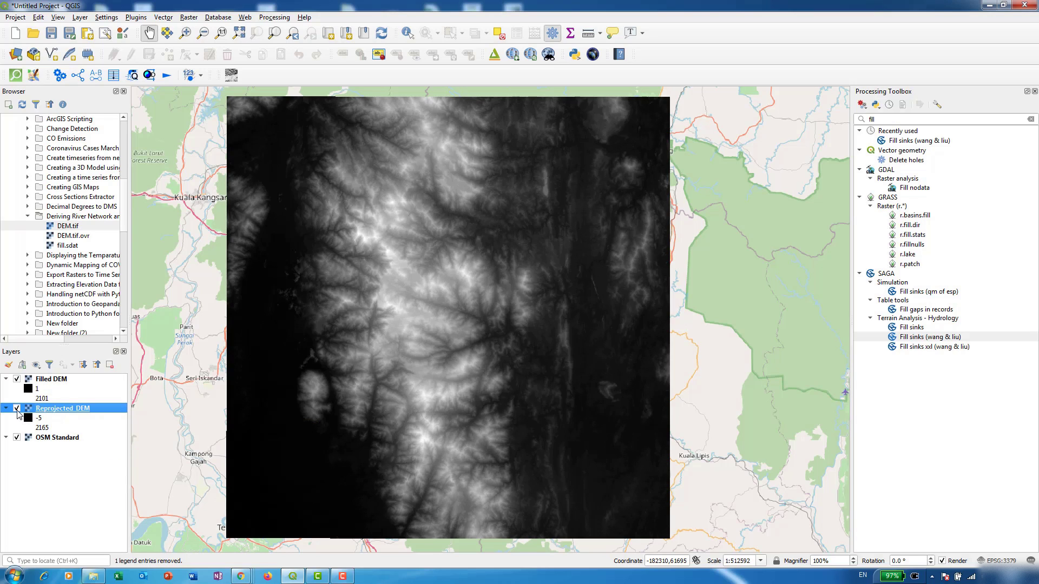
click(17, 409)
click(58, 379)
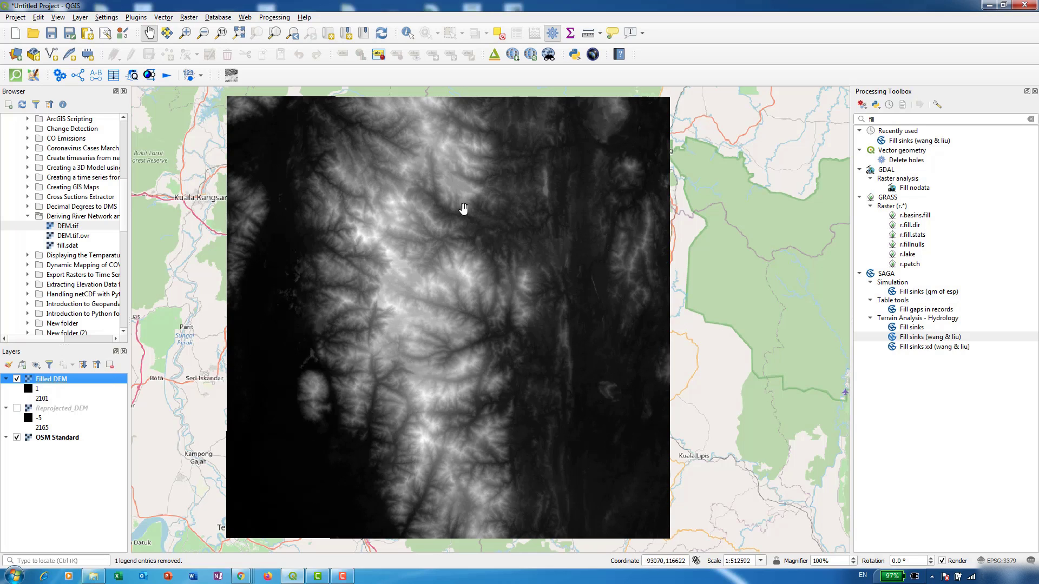
- Search the Processing Toolbox for strahler order and open SAGA's Strahler order algorithm
drag(540, 385, 540, 389)
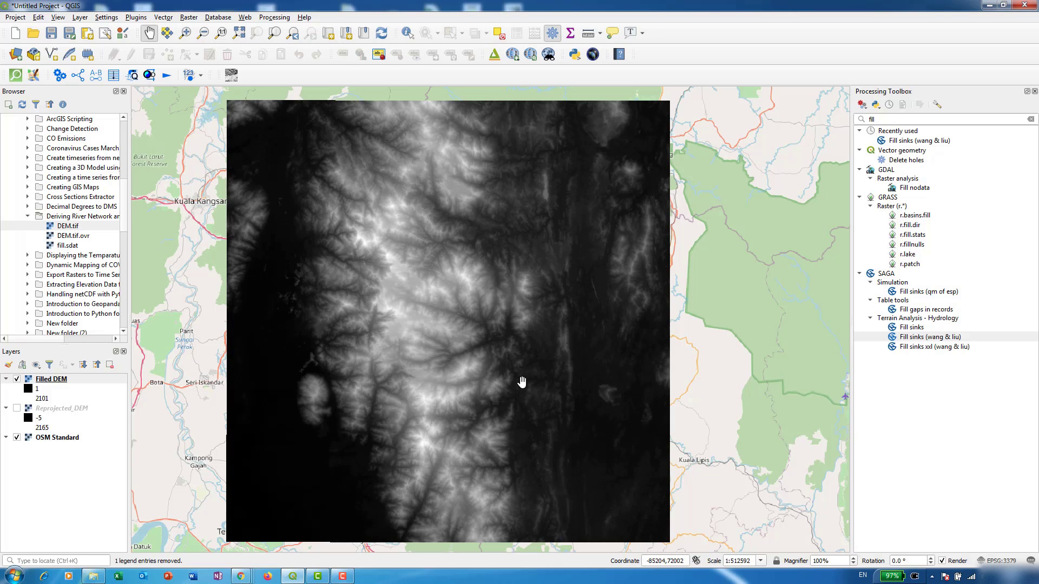
click(893, 120)
drag(892, 120, 864, 120)
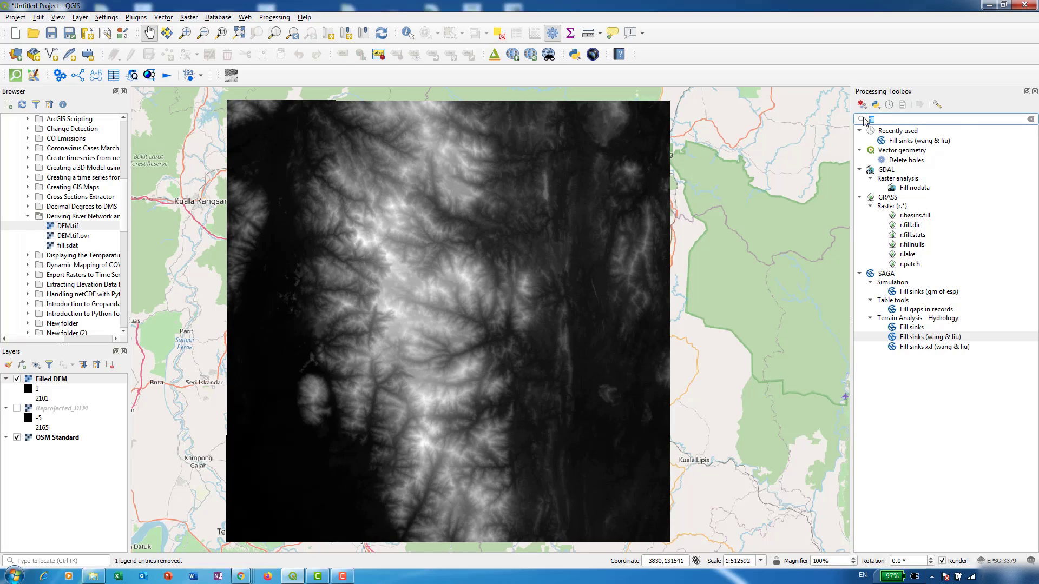
text(strahler order)
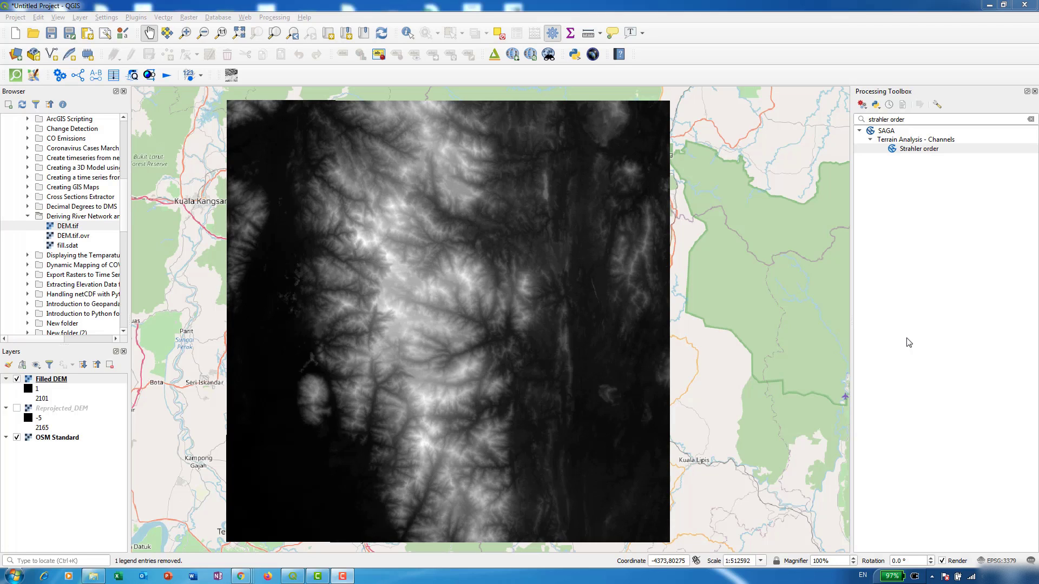
double_click(918, 149)
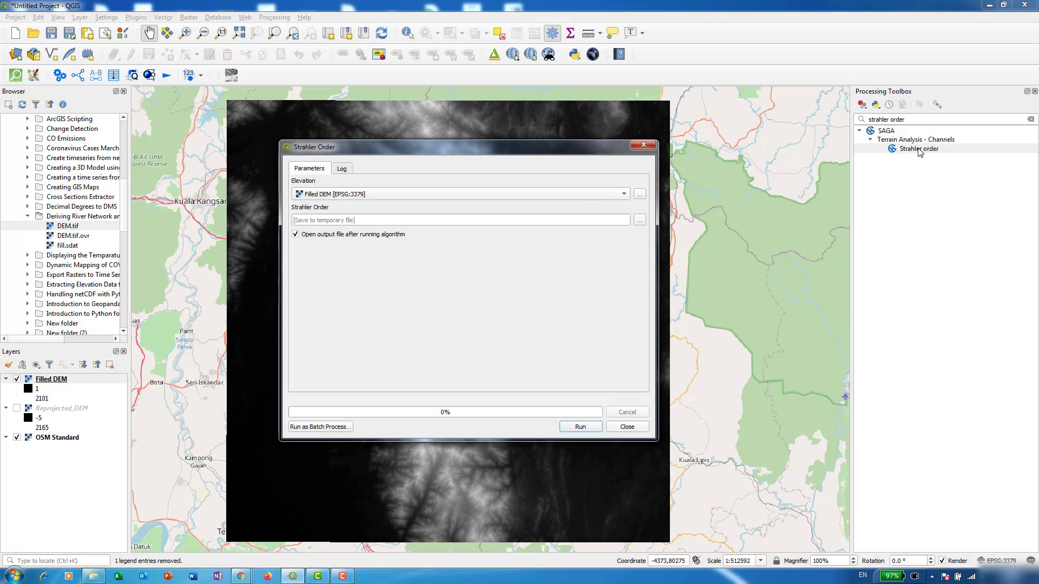
- Run Strahler Order with Filled DEM as the elevation, saving the output as strahler_order.sdat in the project folder
click(320, 196)
click(328, 198)
click(639, 220)
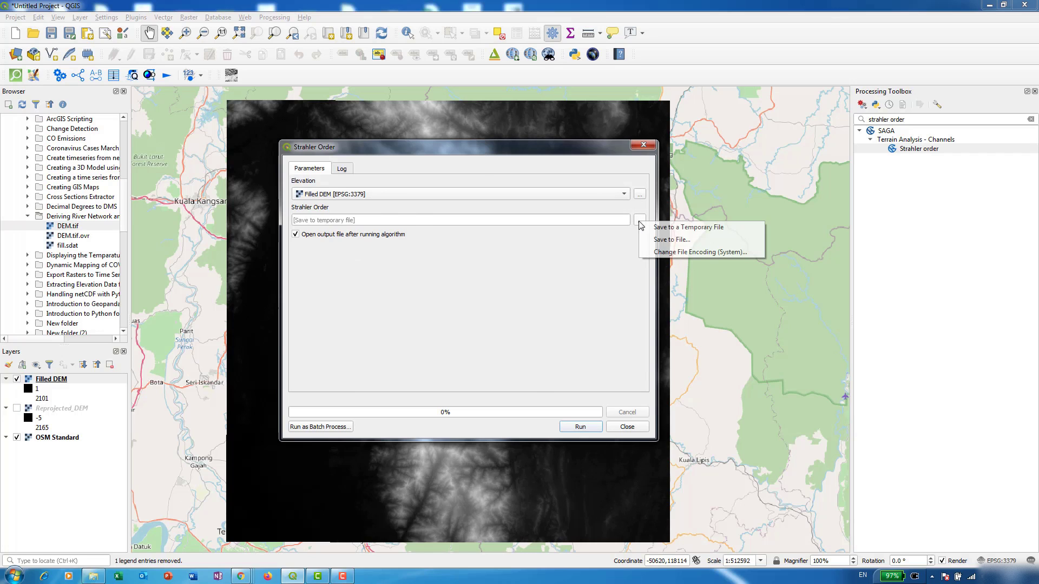
click(649, 233)
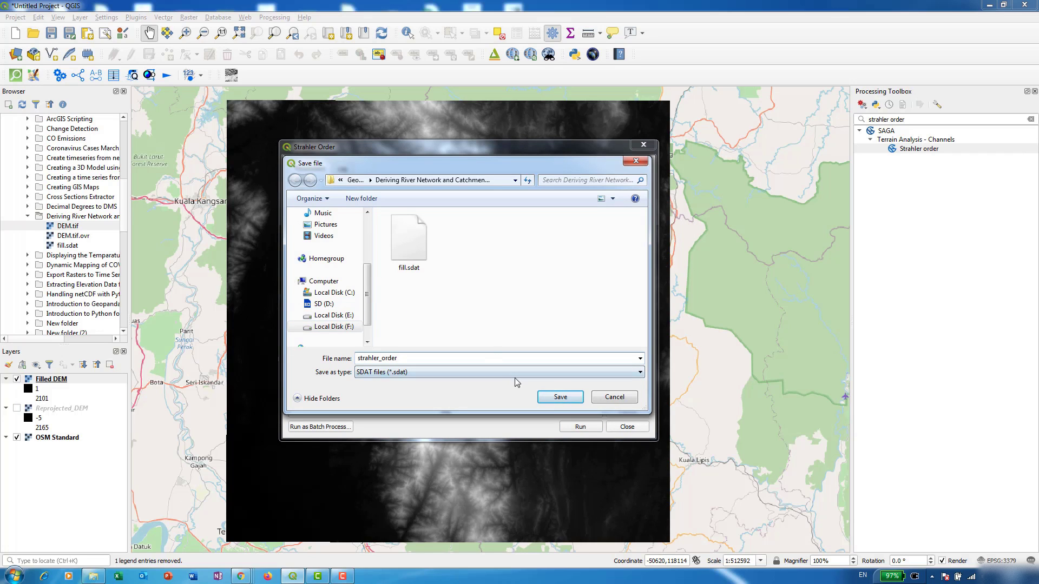
click(560, 397)
click(576, 427)
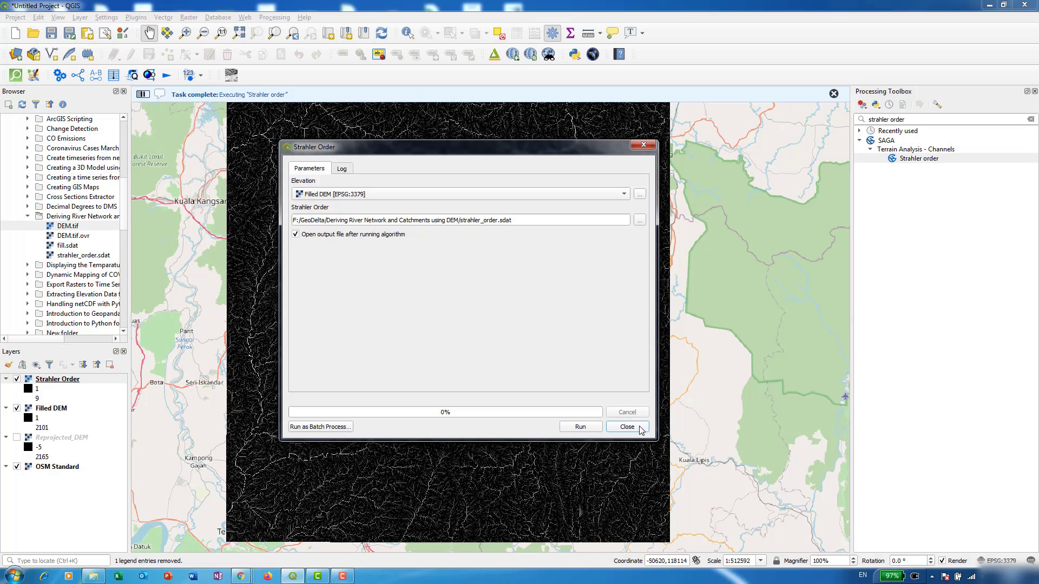
click(631, 427)
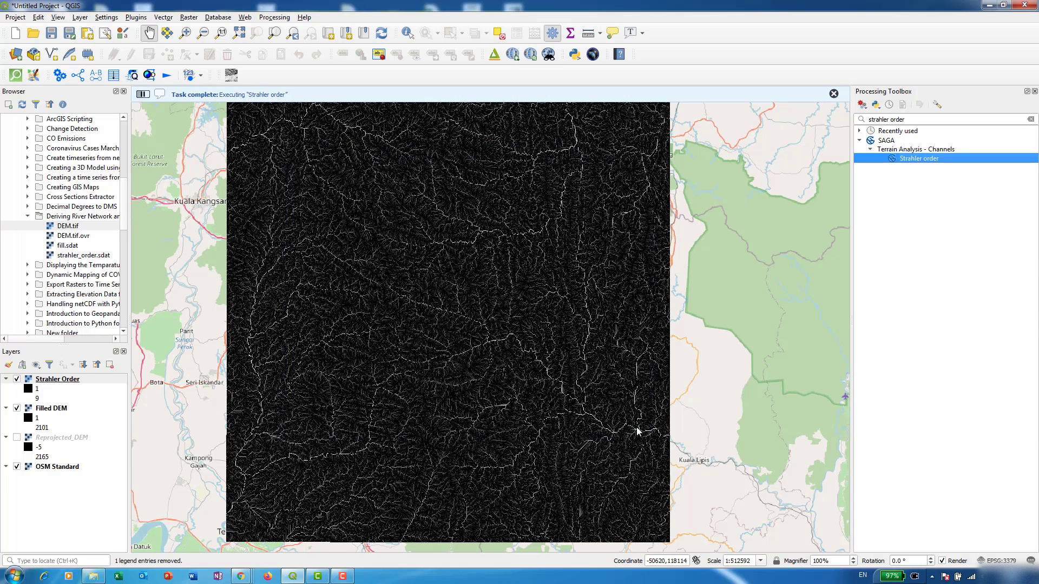
- Hide the Filled DEM layer and examine the Strahler Order raster and its value range
click(16, 410)
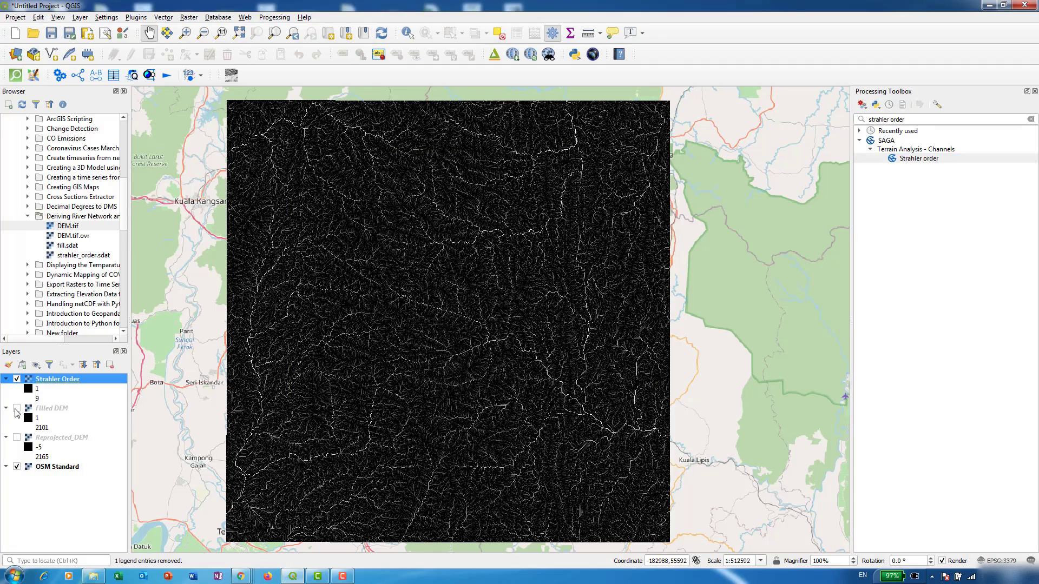
scroll(575, 356, up, 1)
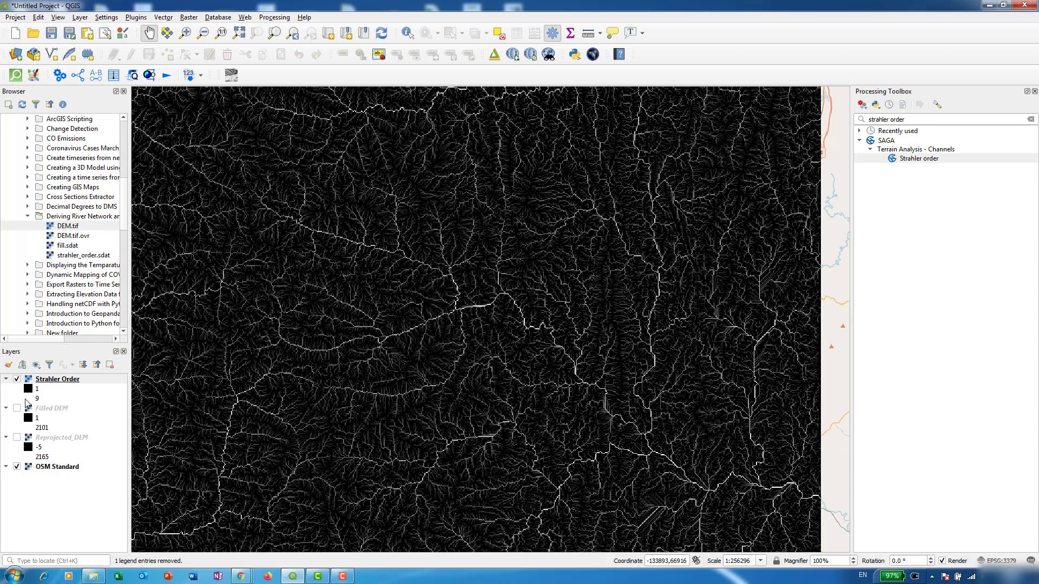
click(34, 401)
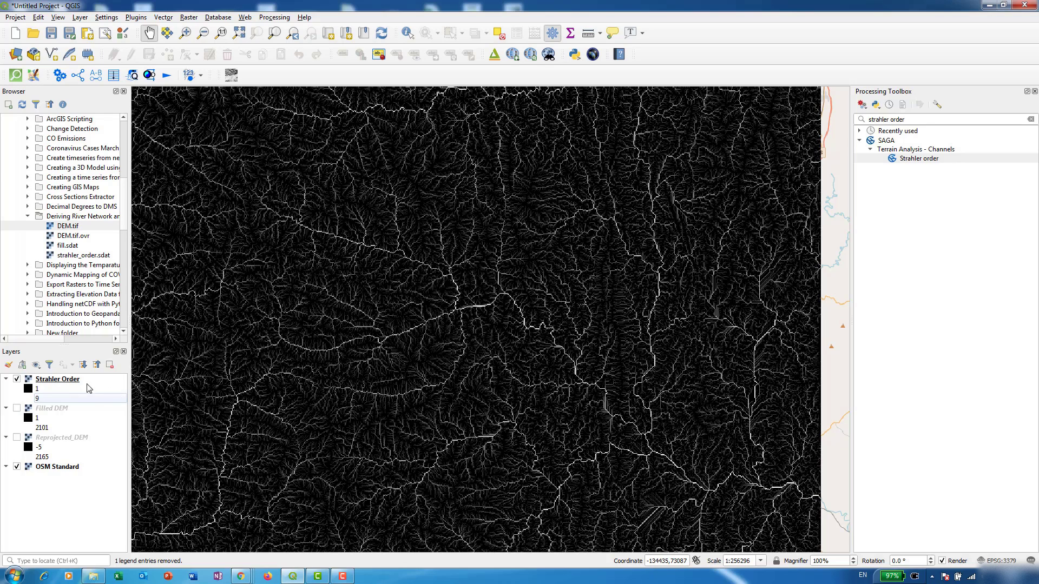
- Open the Strahler Order layer's symbology and set its render type to Singleband pseudocolor
right_click(66, 379)
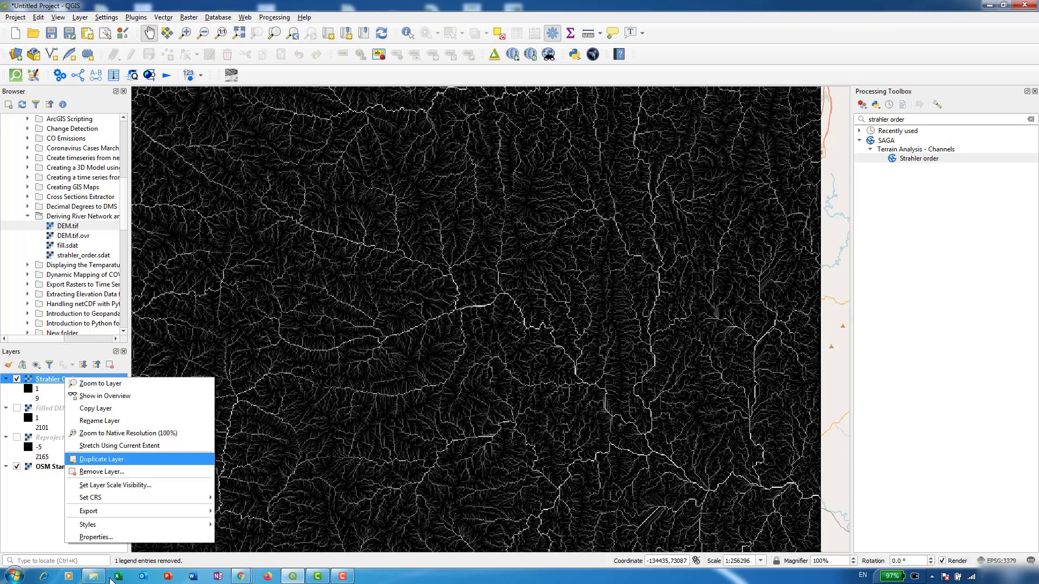
click(108, 537)
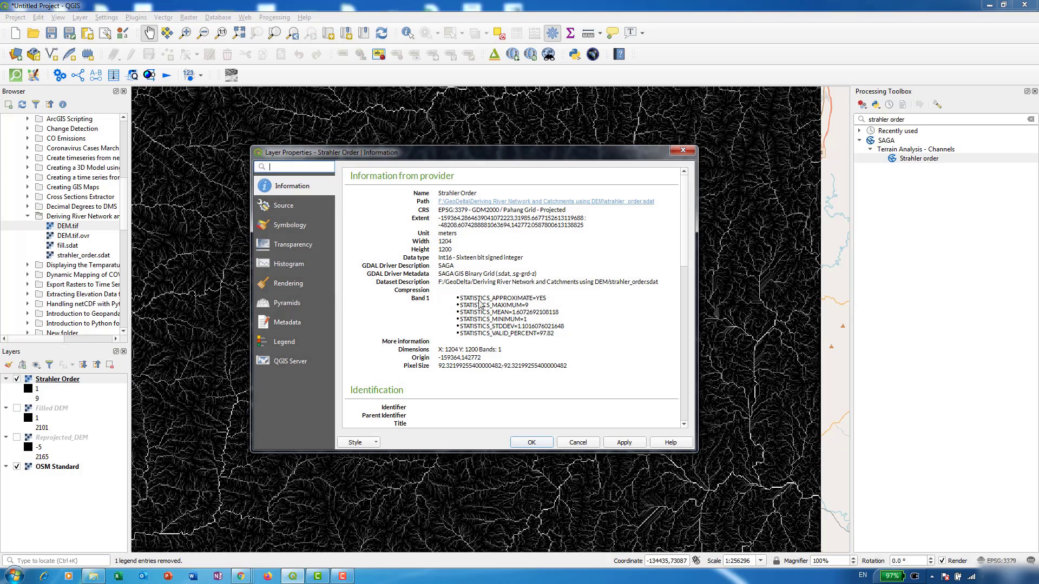
click(297, 226)
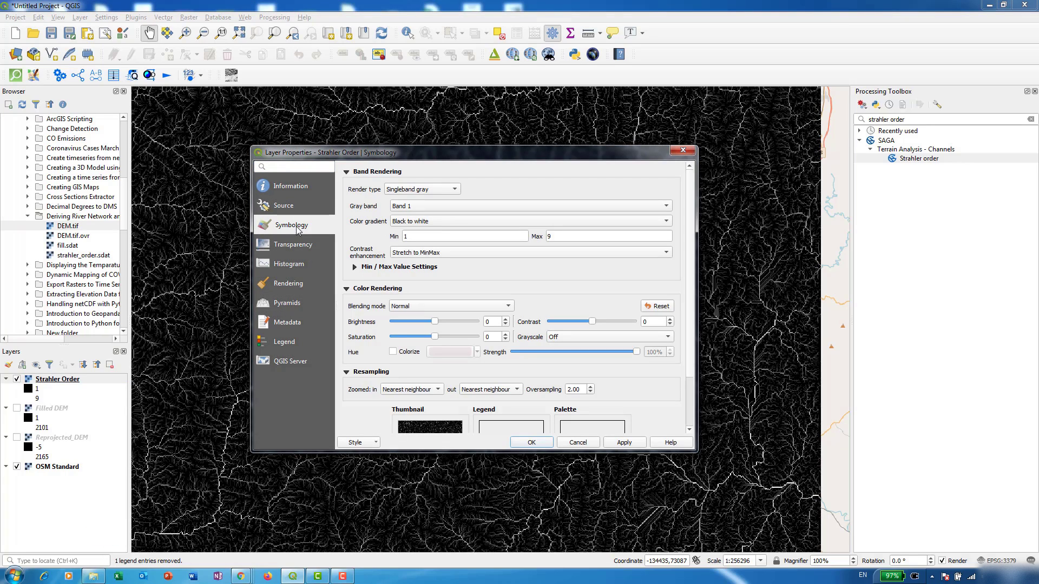
drag(417, 152, 385, 94)
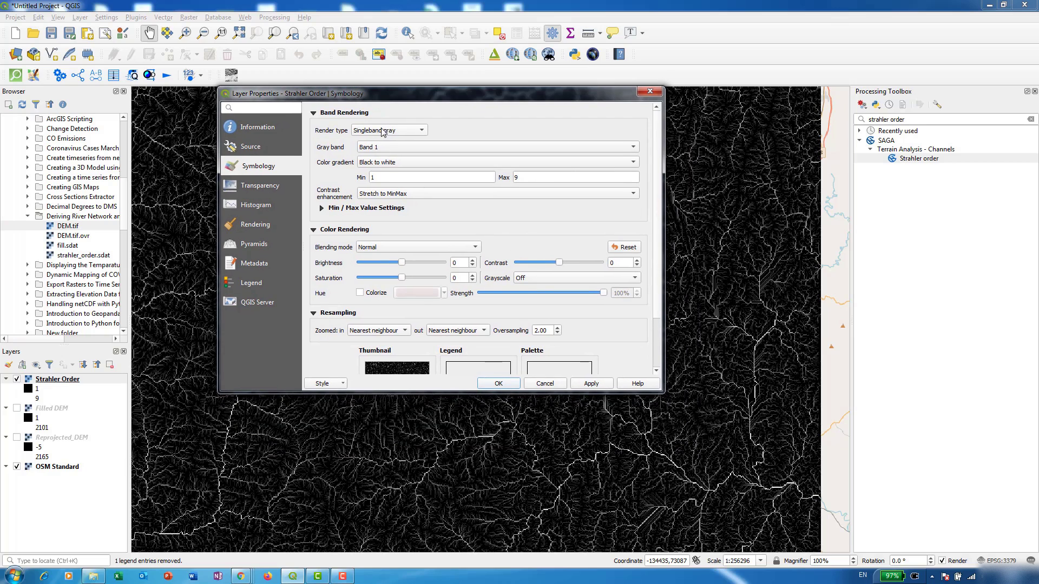
click(386, 133)
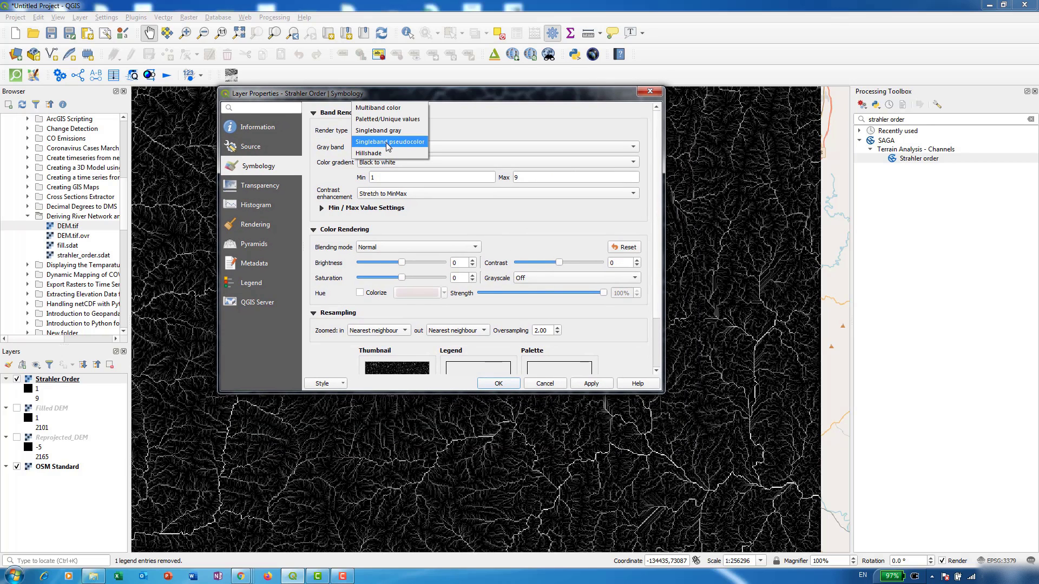
click(388, 142)
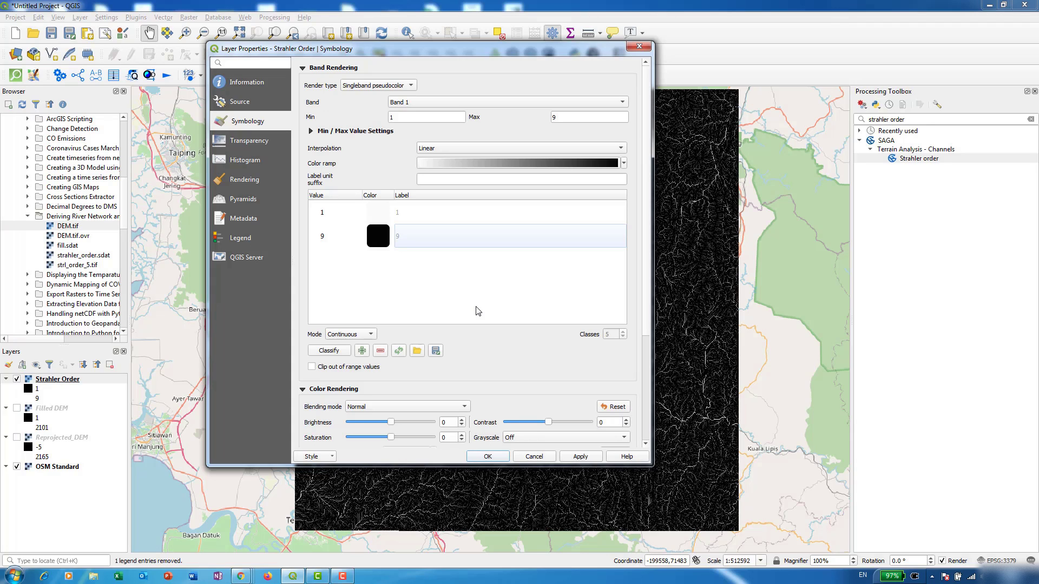
- Use the Blues color ramp for the Strahler Order layer
click(351, 213)
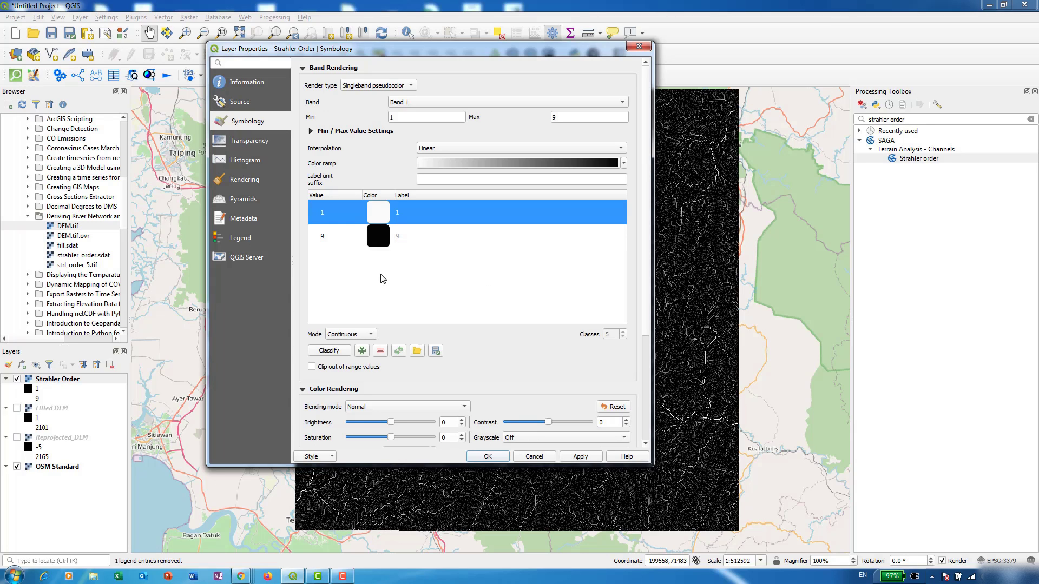
click(625, 164)
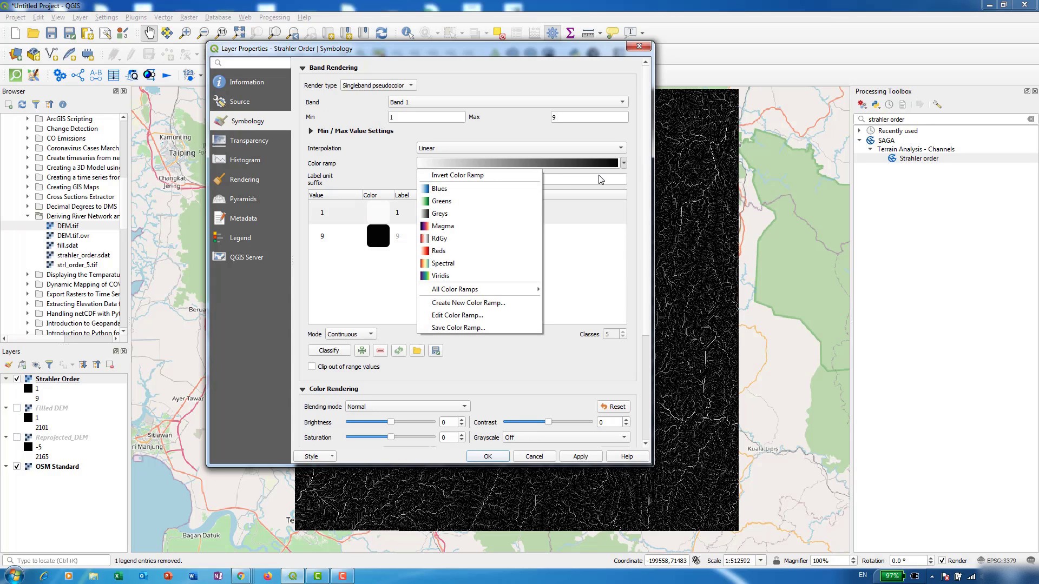
click(490, 193)
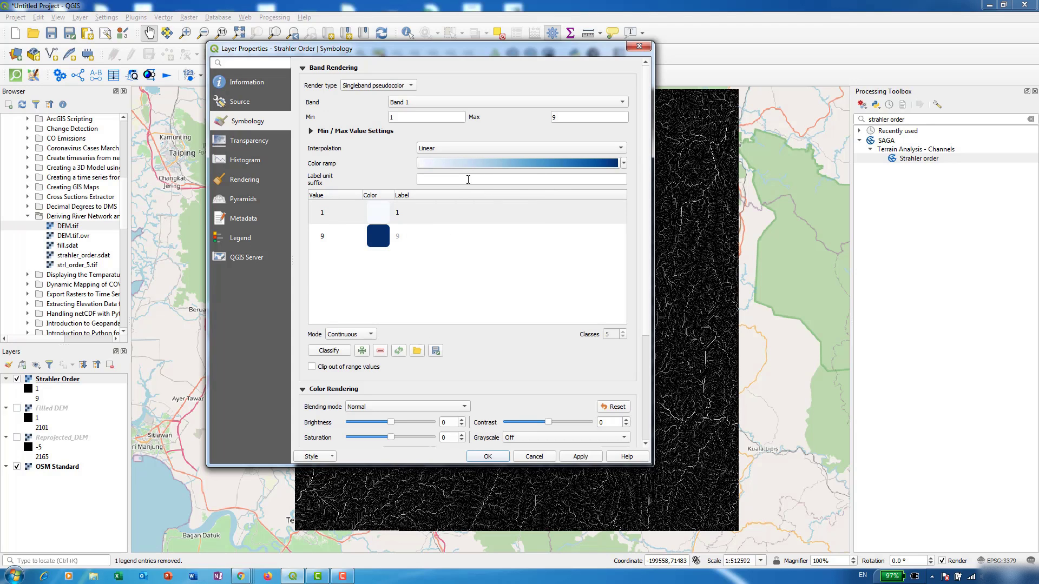
- Classify the Strahler Order values in Equal Interval mode with 9 classes
click(343, 336)
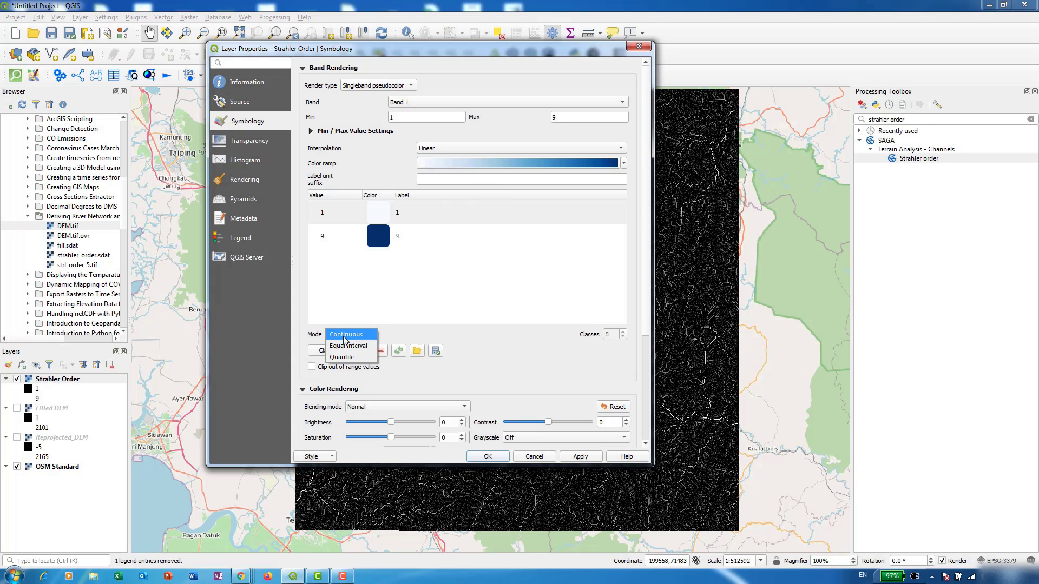
click(343, 346)
click(342, 349)
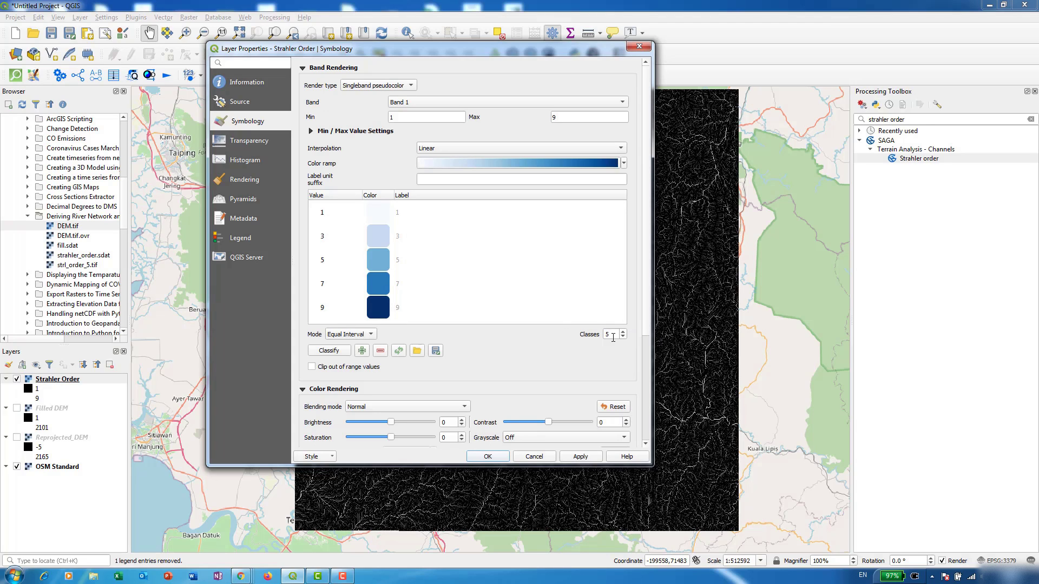
drag(612, 337, 598, 333)
text(9)
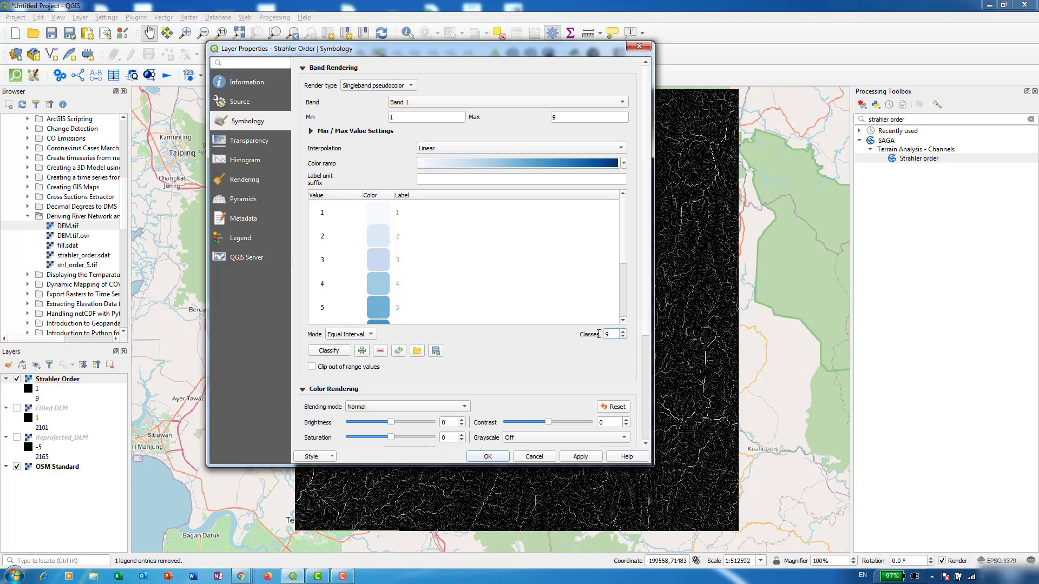
- Review the class values and colors through the whole list, and apply the symbology to the Strahler Order layer
drag(623, 242, 623, 298)
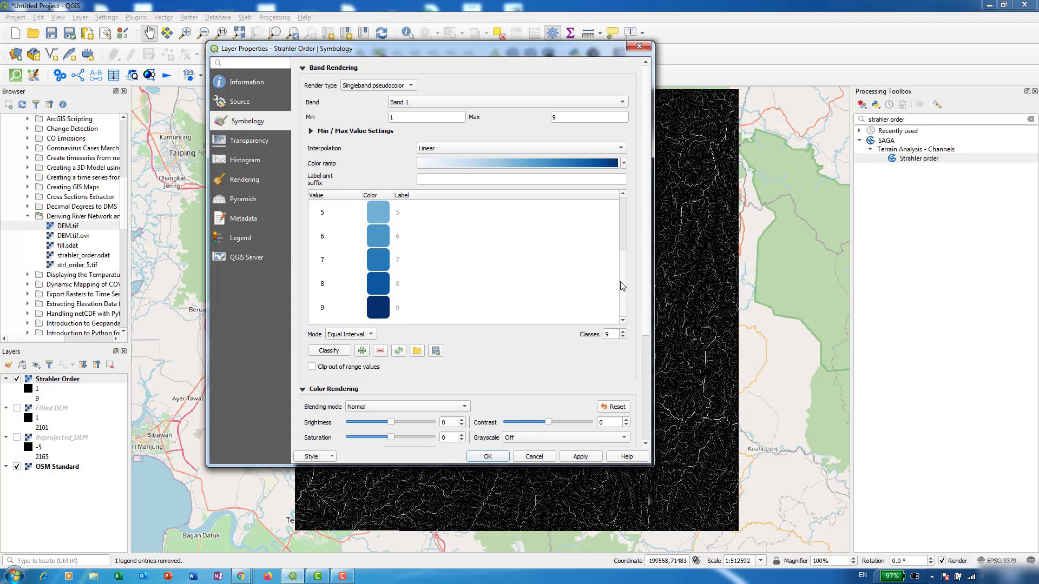
scroll(623, 255, up, 4)
scroll(622, 305, down, 4)
scroll(615, 246, up, 1)
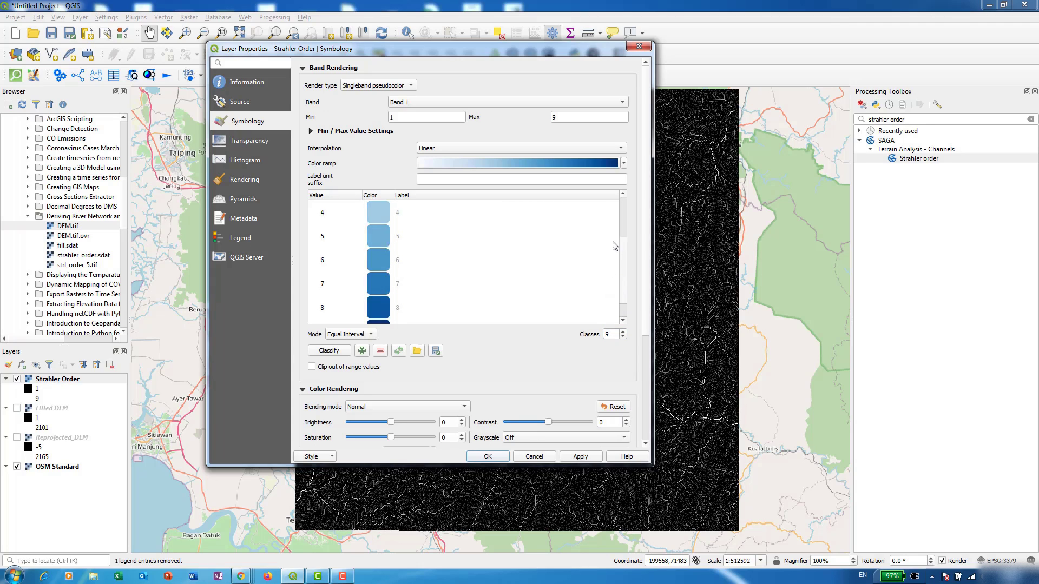
scroll(615, 246, up, 3)
scroll(621, 303, down, 4)
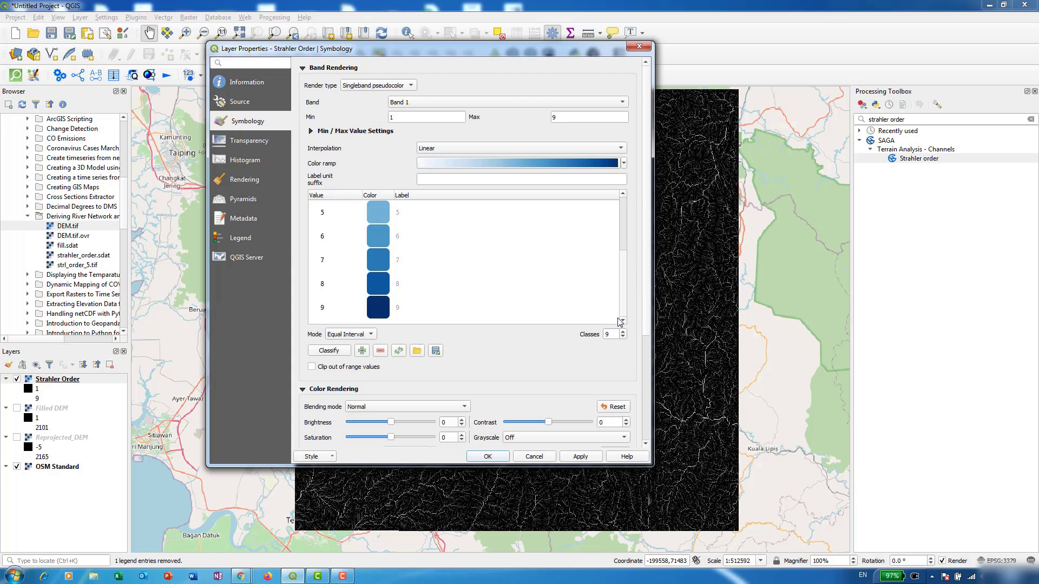
scroll(622, 224, up, 4)
scroll(622, 260, down, 4)
click(588, 457)
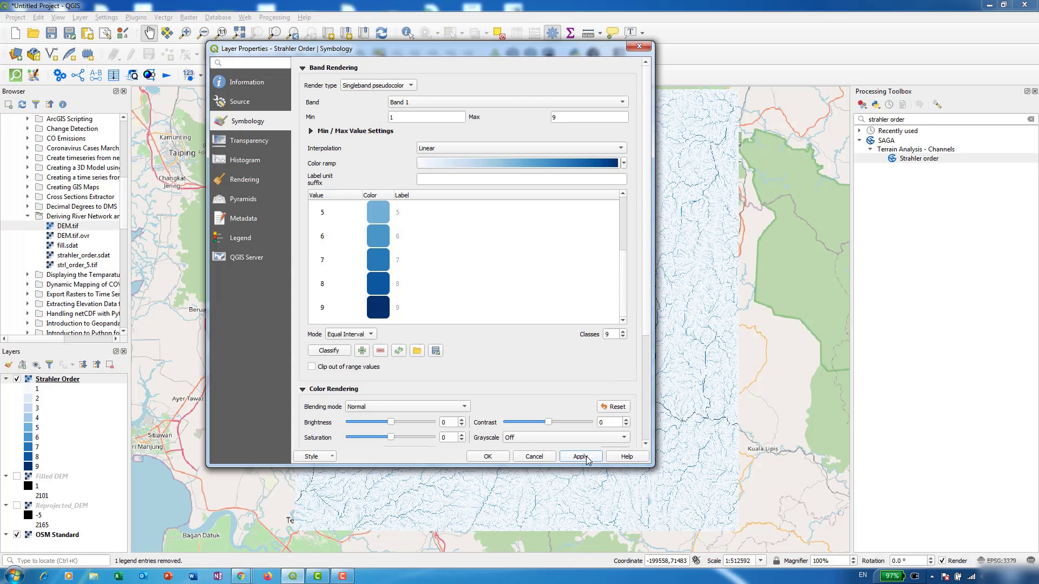
click(496, 462)
- Inspect the stream orders up close and compare the Strahler Order network with the OSM rivers around Kuala Medang by toggling the layer's visibility
scroll(575, 371, up, 1)
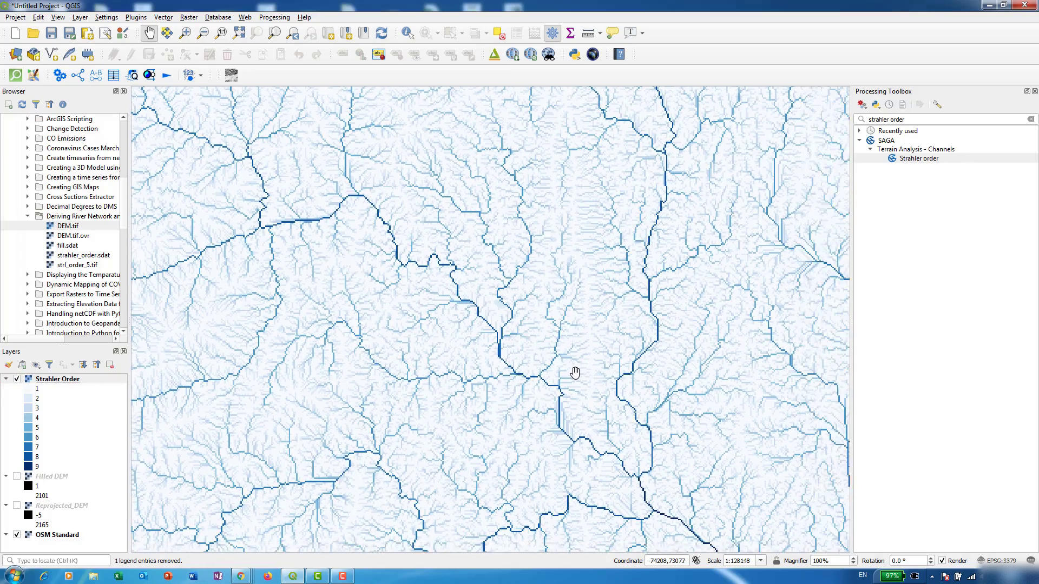
scroll(557, 433, up, 2)
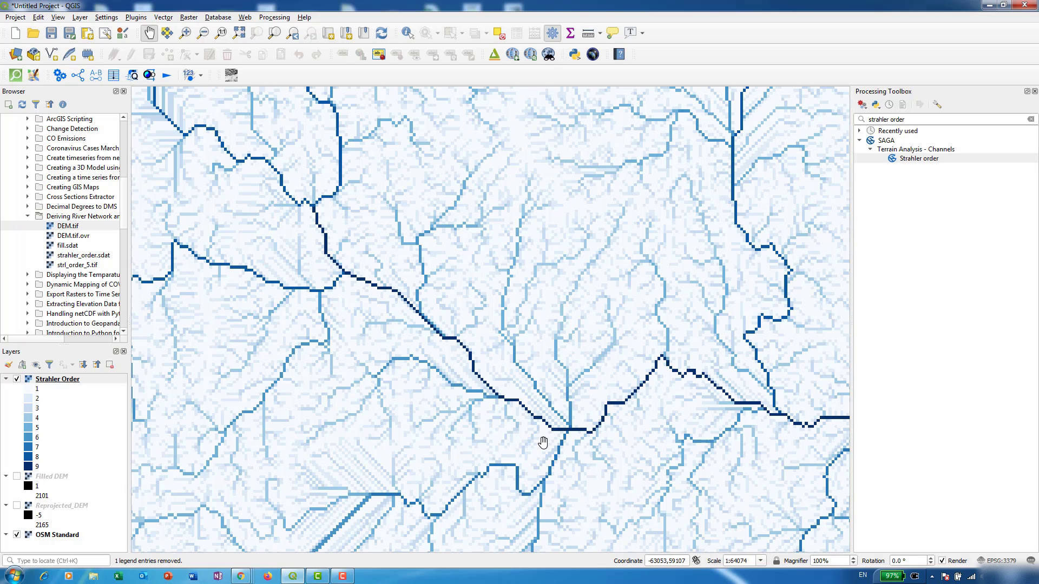
scroll(779, 452, down, 1)
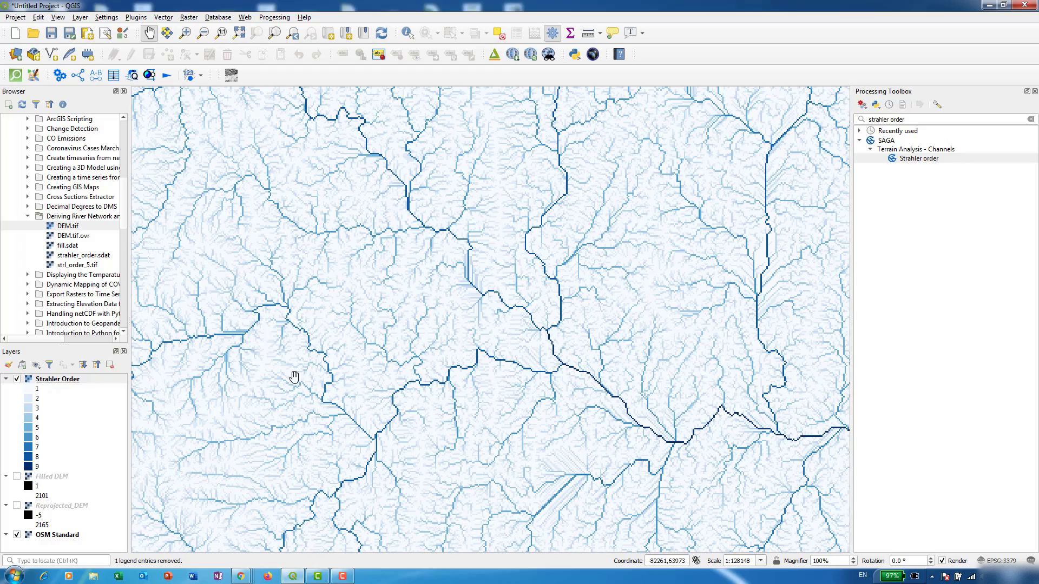
scroll(544, 317, down, 2)
scroll(544, 317, up, 4)
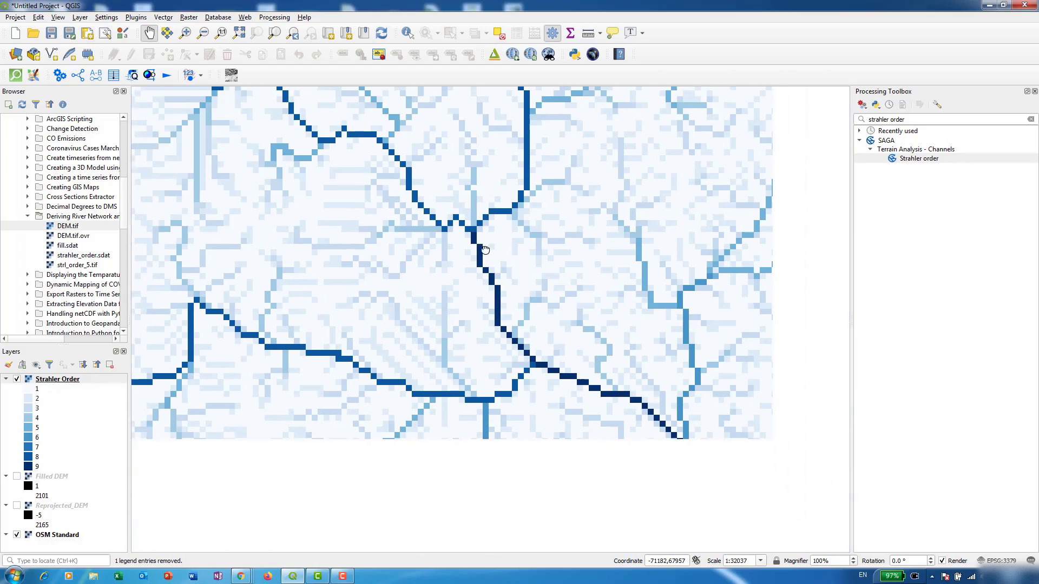
drag(563, 347, 413, 238)
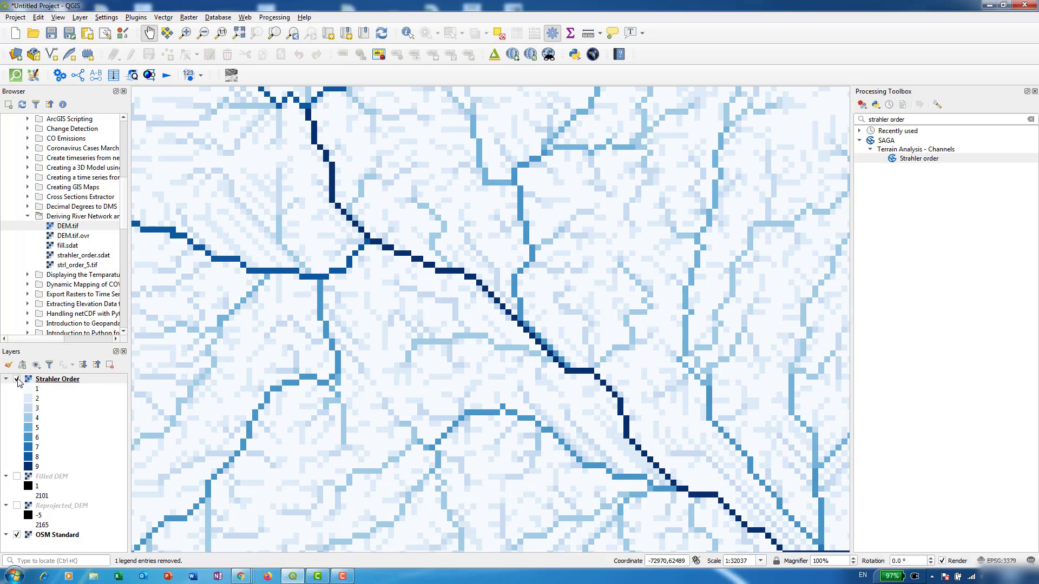
click(16, 379)
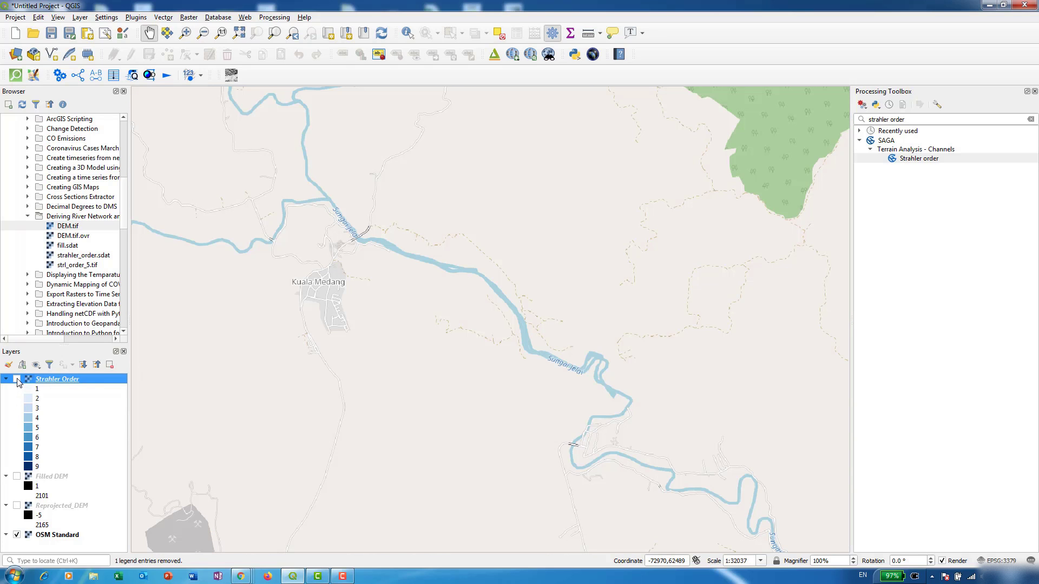
click(17, 379)
click(17, 379)
click(17, 379)
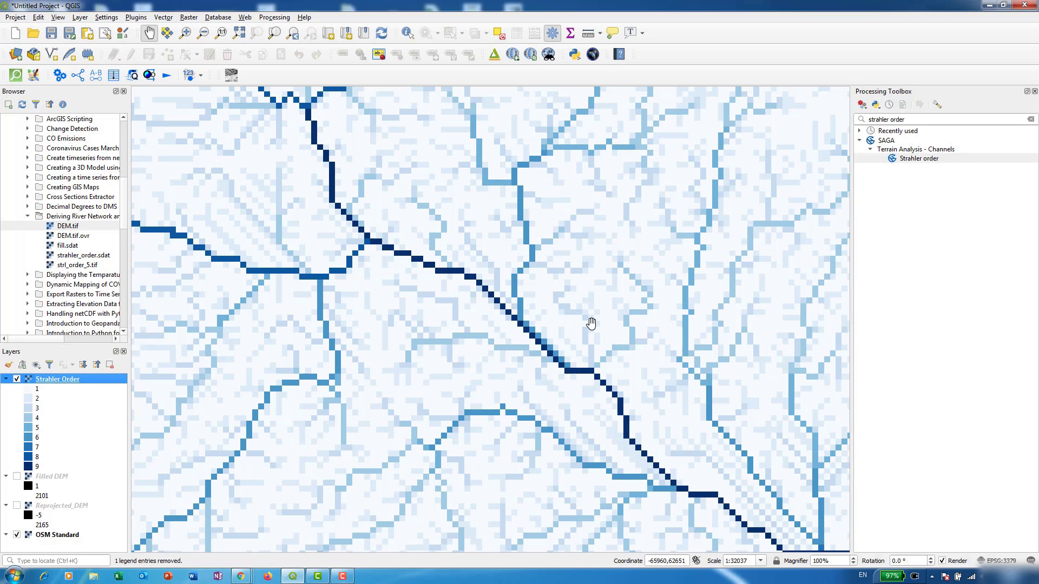
scroll(336, 394, down, 2)
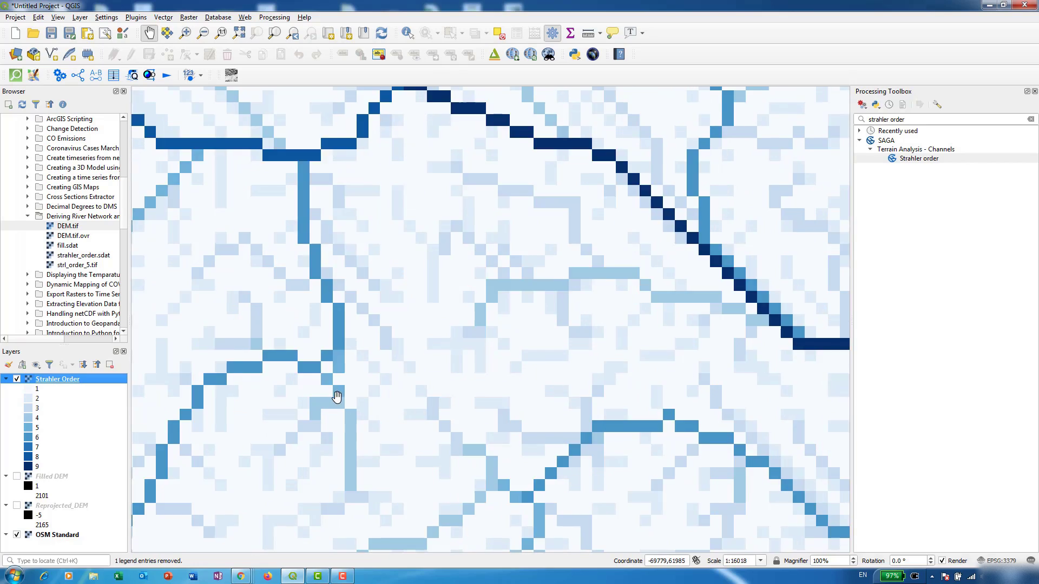
- Build a raster calculator expression that selects cells where "Strahler Order@1" >= 5
drag(395, 384, 660, 391)
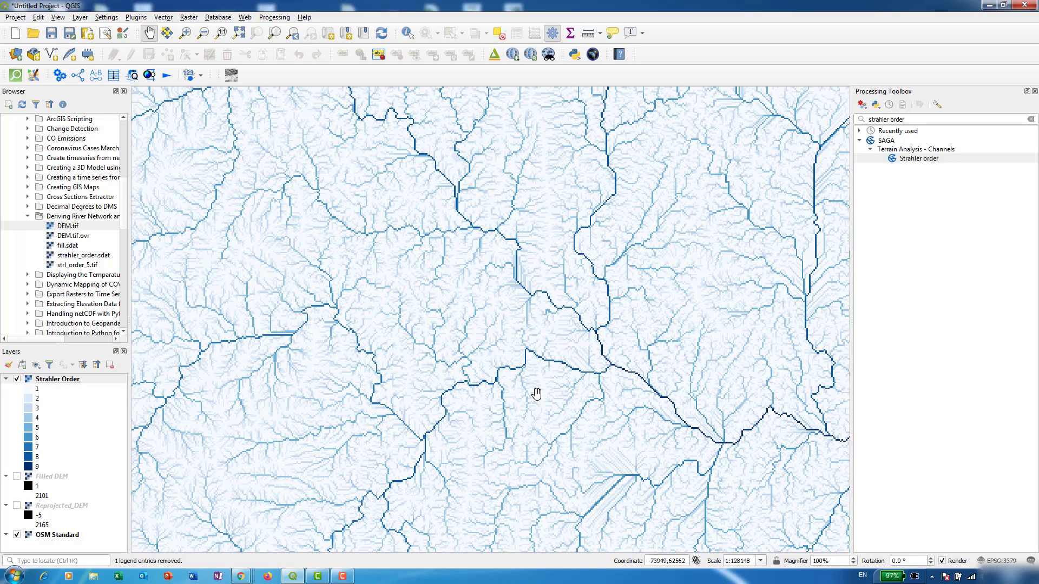
click(189, 18)
click(199, 31)
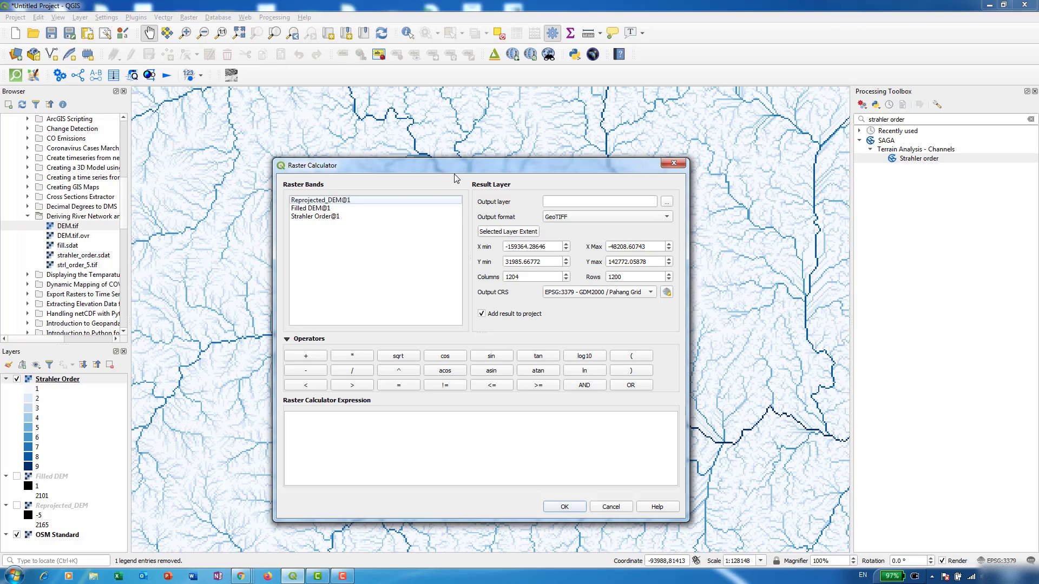
click(321, 217)
click(406, 440)
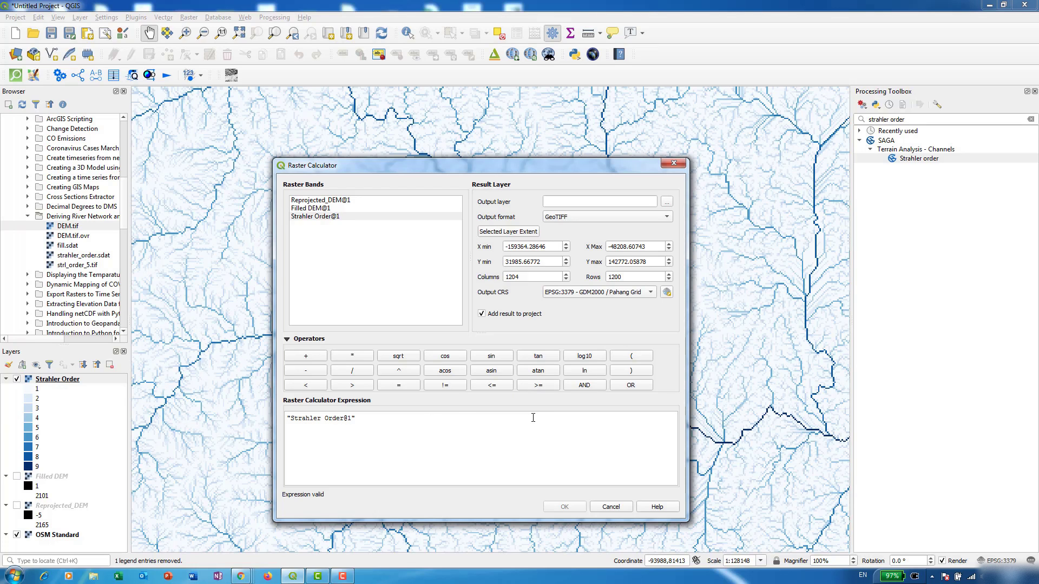
click(538, 385)
- Save the calculation output as strl_order_5.tif in the project folder and run the raster calculation
click(667, 202)
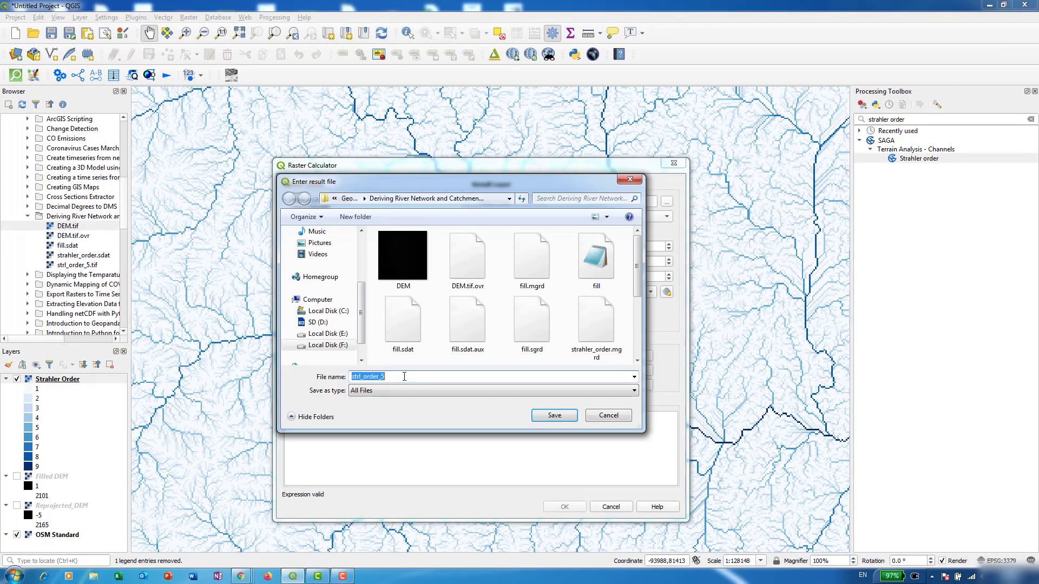
click(553, 416)
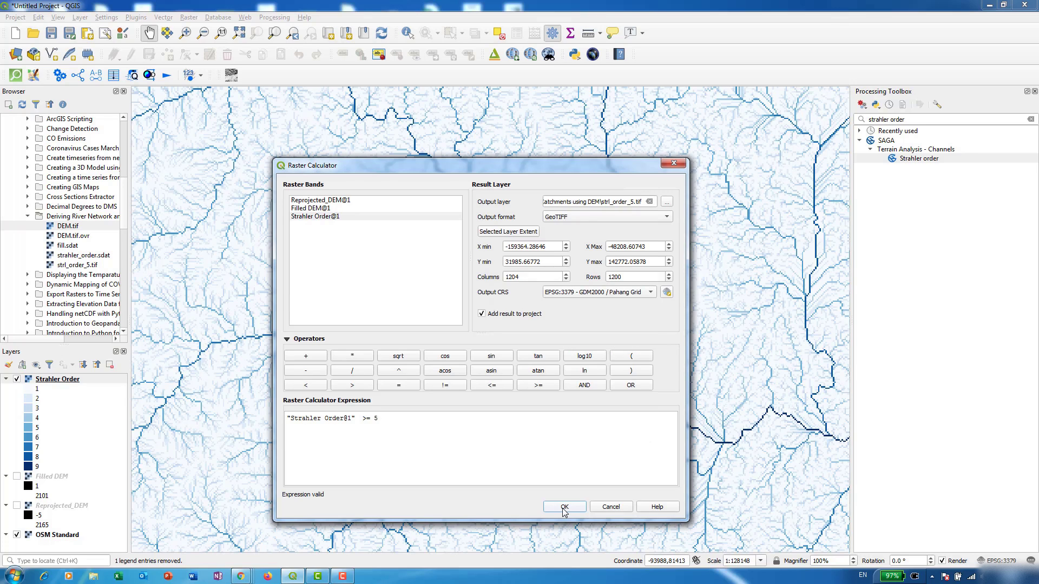
click(563, 507)
- Examine the extent and density of the stream network in the strl_order_5 raster
scroll(627, 373, up, 2)
scroll(623, 359, down, 3)
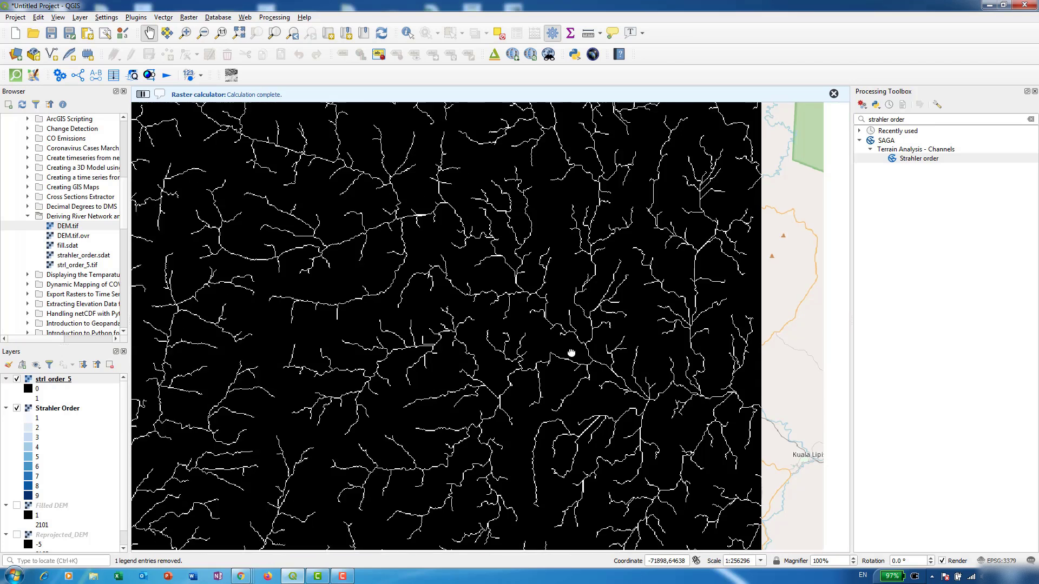
drag(571, 352, 557, 336)
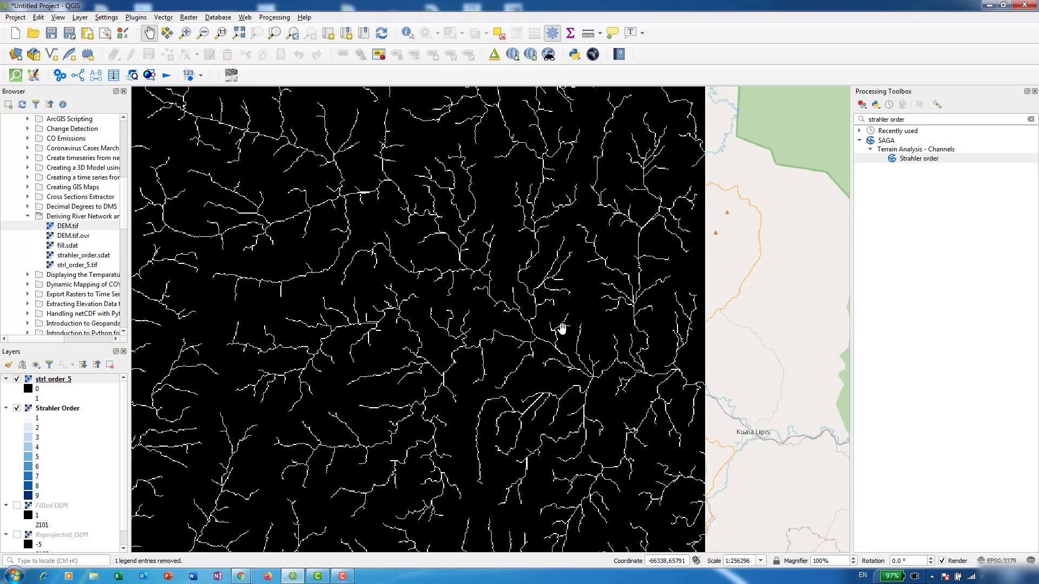
drag(559, 326, 683, 343)
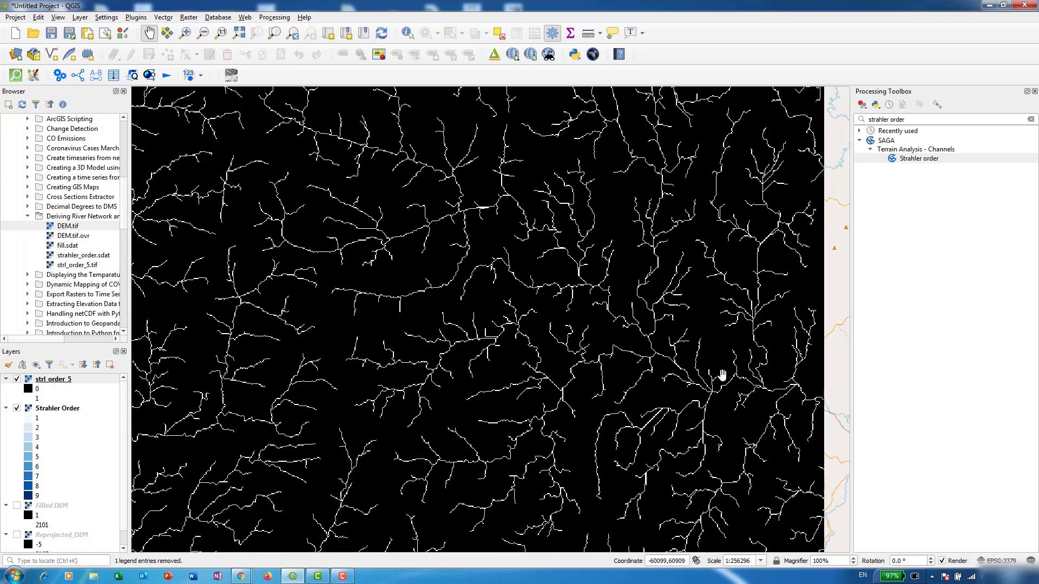
scroll(722, 371, down, 1)
scroll(626, 353, up, 1)
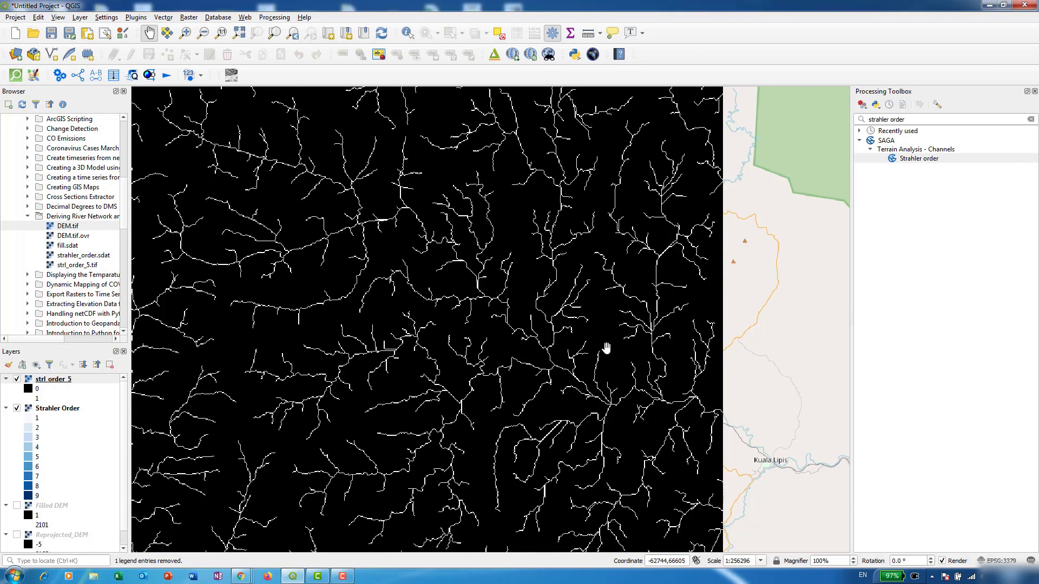
scroll(605, 346, up, 1)
scroll(471, 259, down, 1)
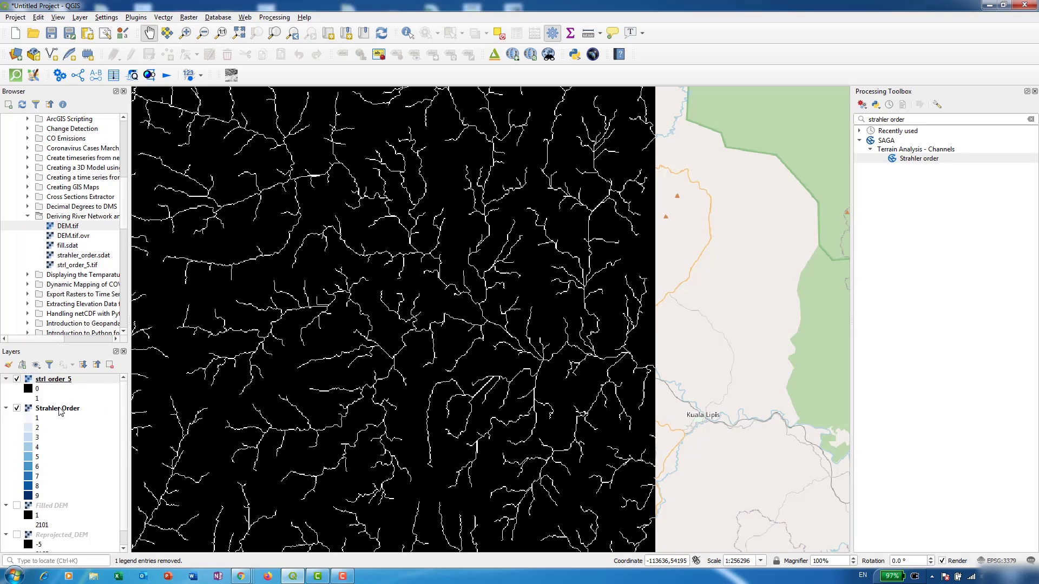
- Calculate a raster of streams with Strahler Order >= 6 and save it as strl_order_6
double_click(315, 216)
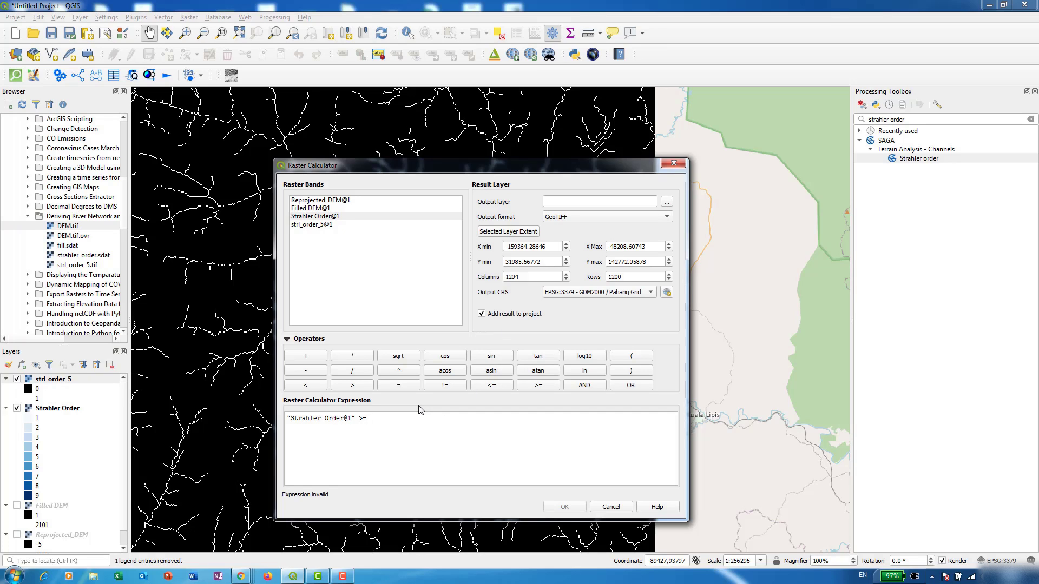
click(666, 201)
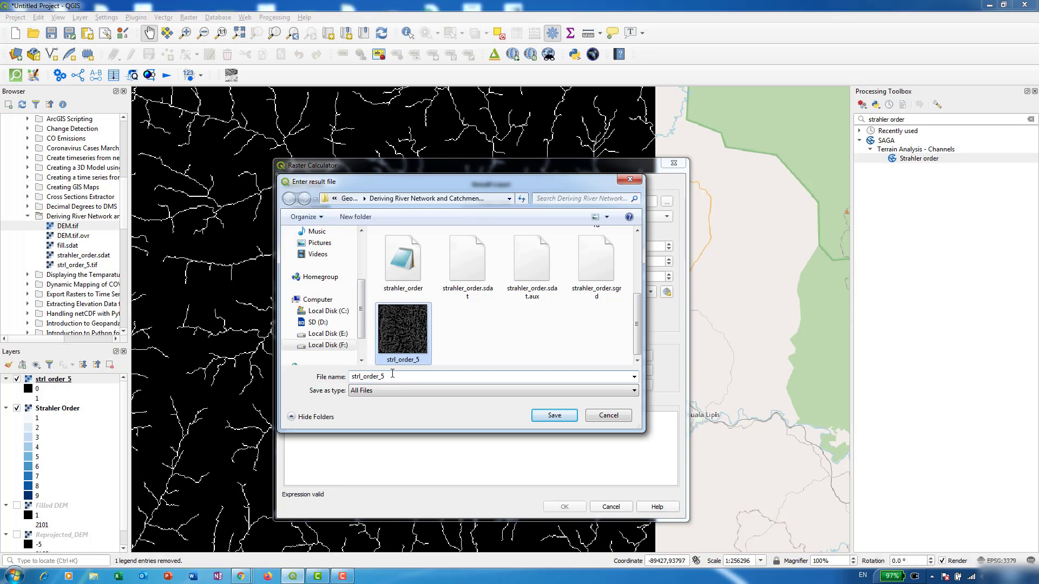
click(392, 377)
click(386, 377)
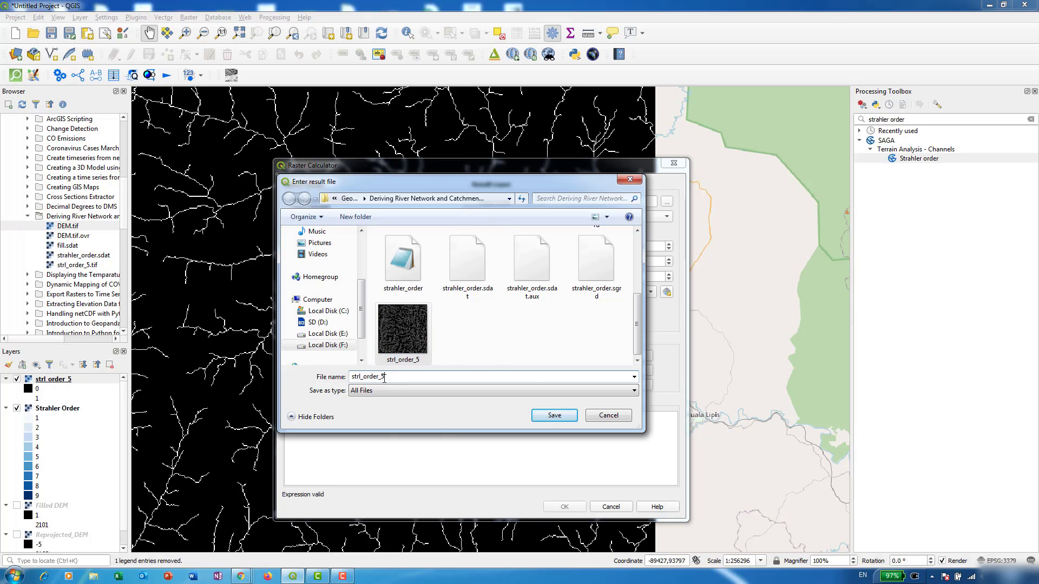
key(BackSpace)
text(6)
key(Return)
click(563, 507)
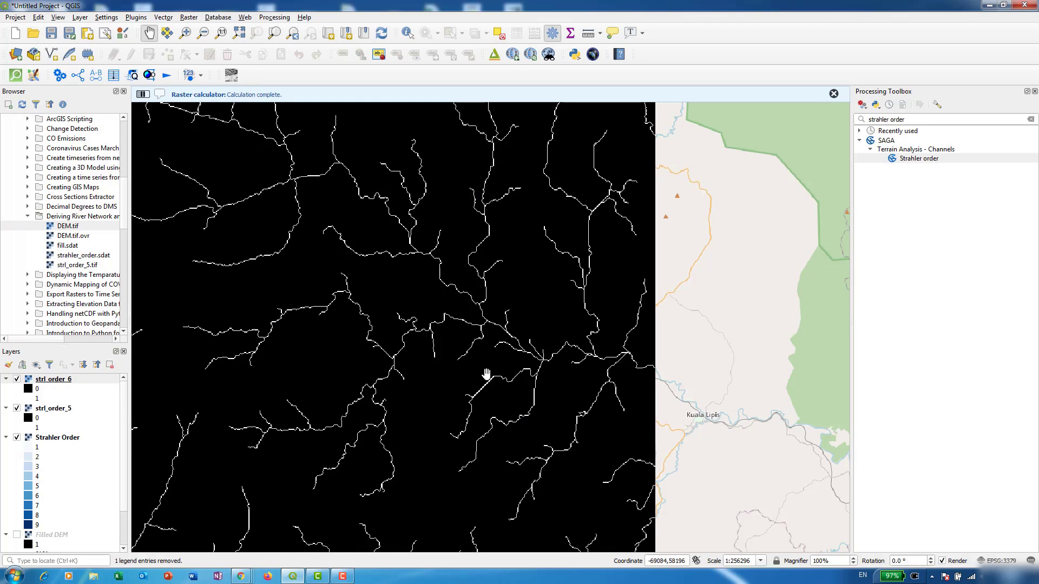
- Examine the strl_order_6 stream network both at pixel level and across the full raster extent
click(34, 384)
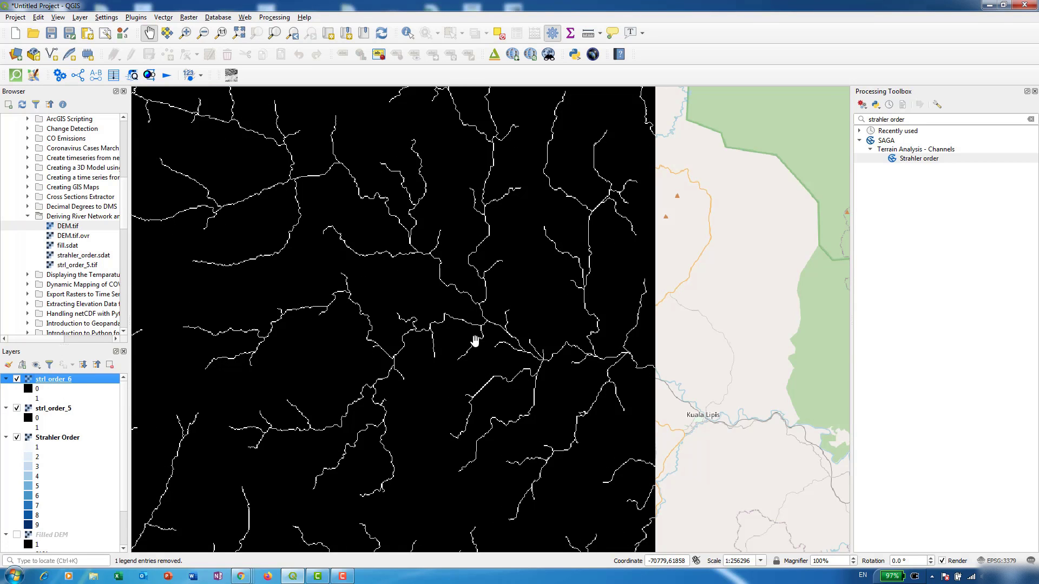
drag(505, 366, 656, 390)
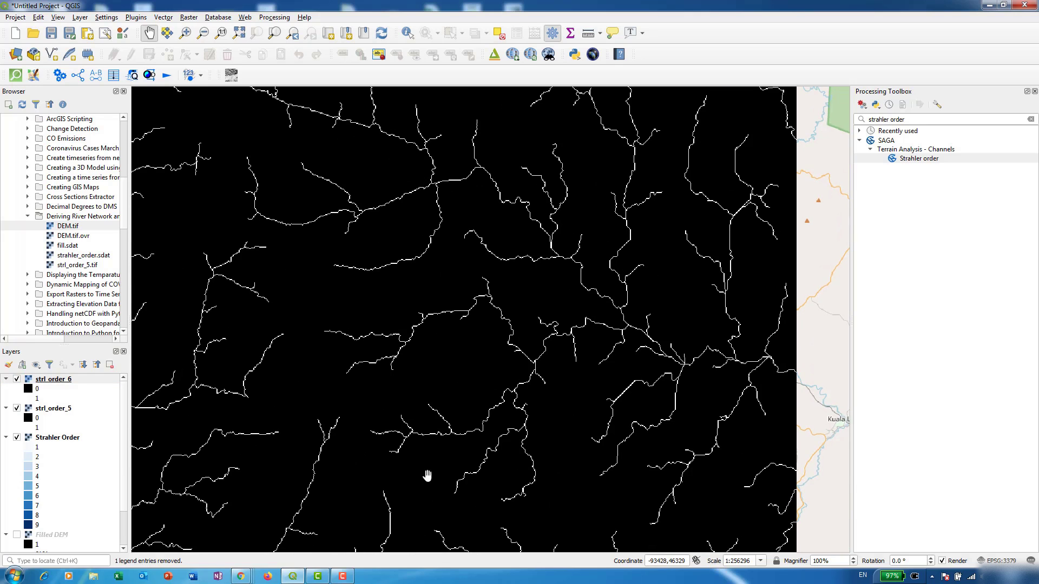
scroll(335, 349, up, 2)
scroll(349, 352, down, 2)
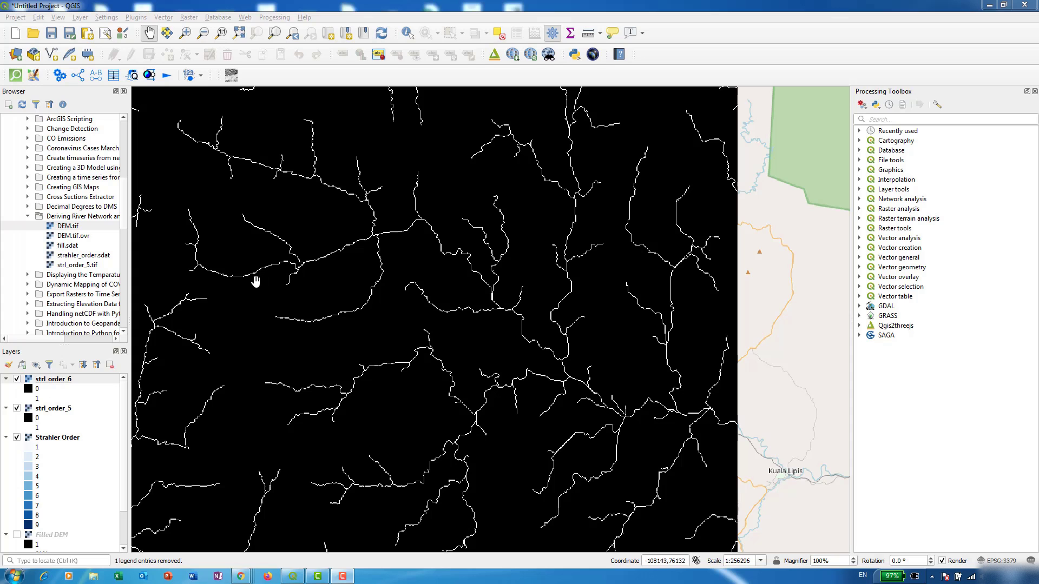
drag(261, 271, 288, 291)
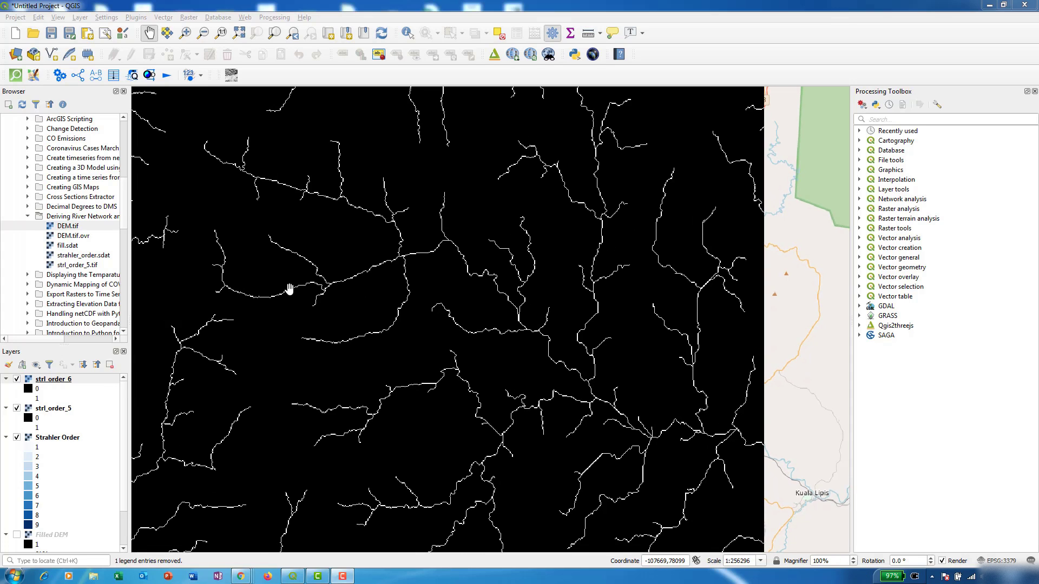
scroll(265, 310, up, 5)
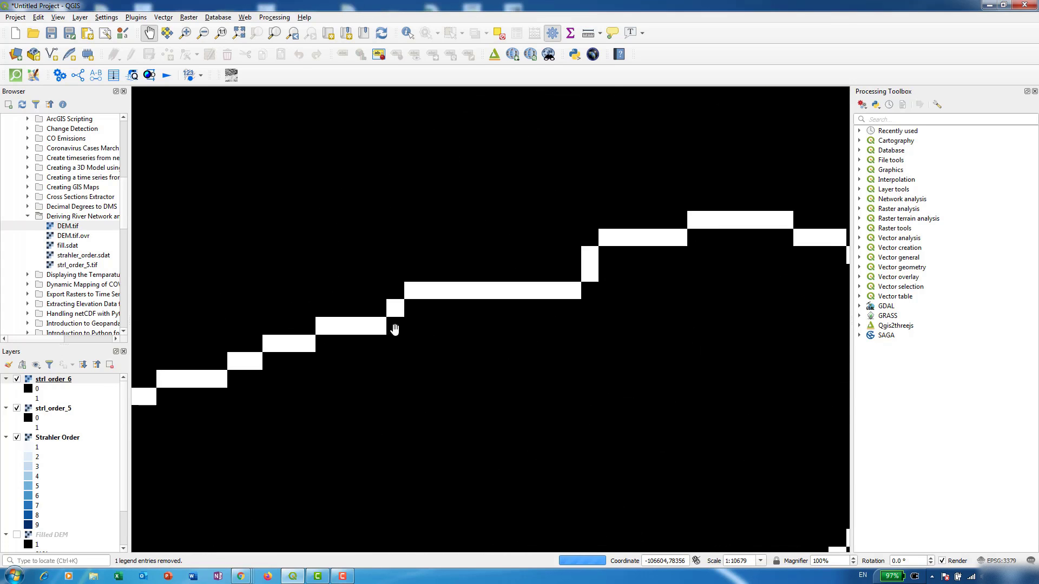
scroll(394, 330, down, 6)
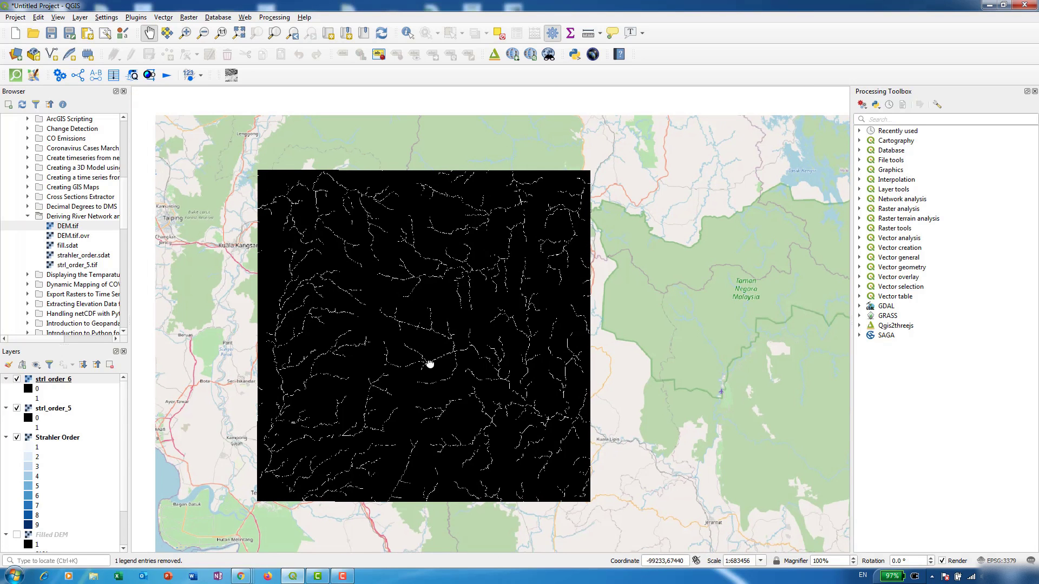
scroll(430, 363, up, 1)
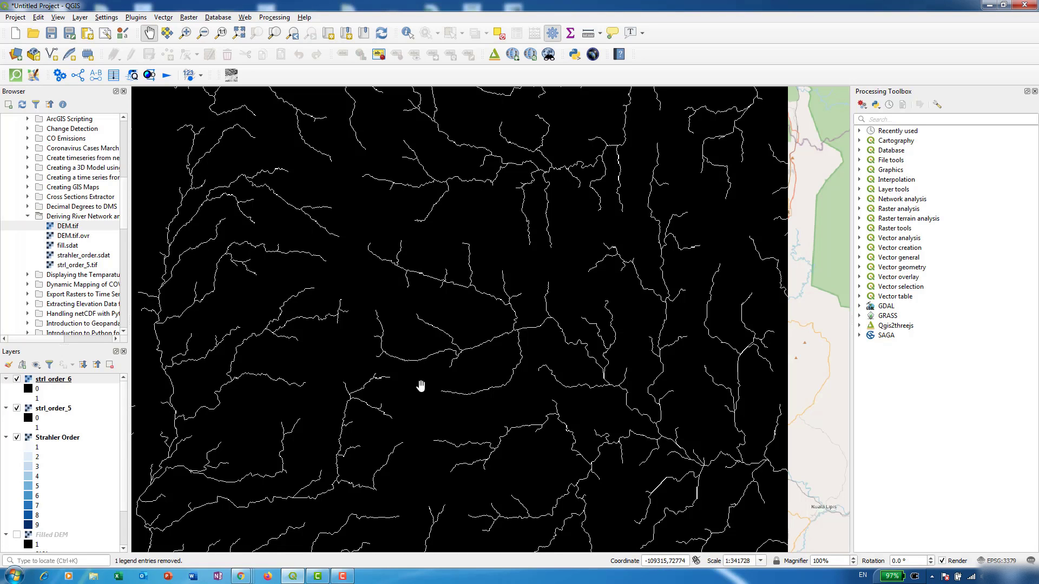
- Hide the strl_order_5 layer and classify strl_order_6 with the Paletted/Unique values renderer
click(17, 409)
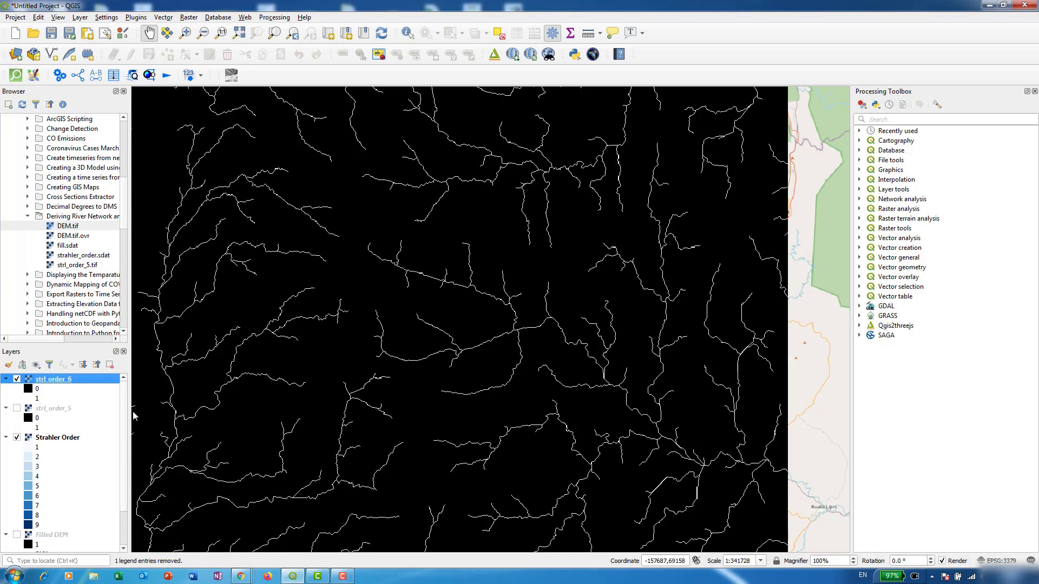
drag(432, 376, 420, 286)
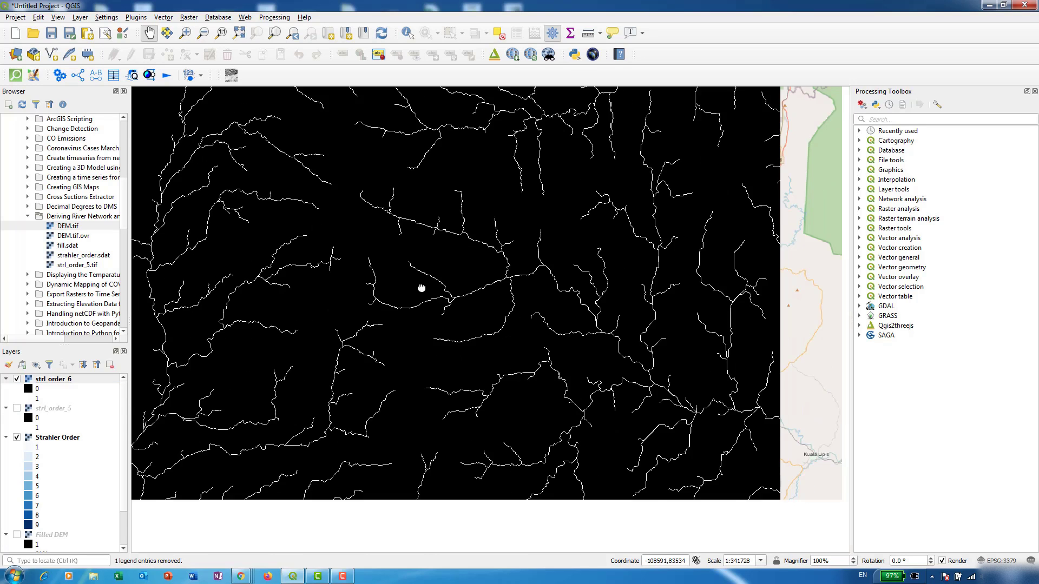
right_click(48, 378)
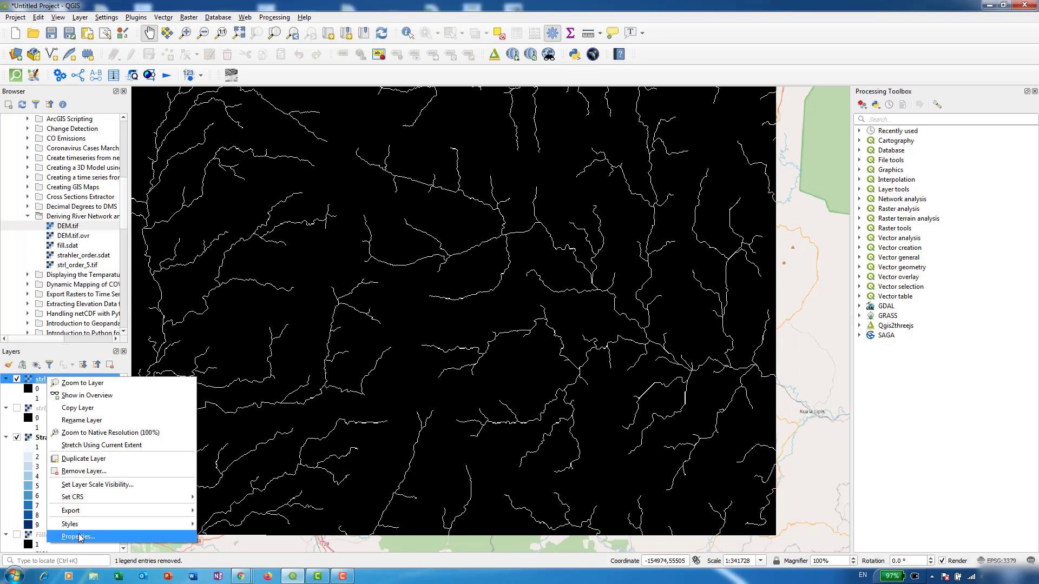
click(80, 538)
click(376, 85)
click(373, 100)
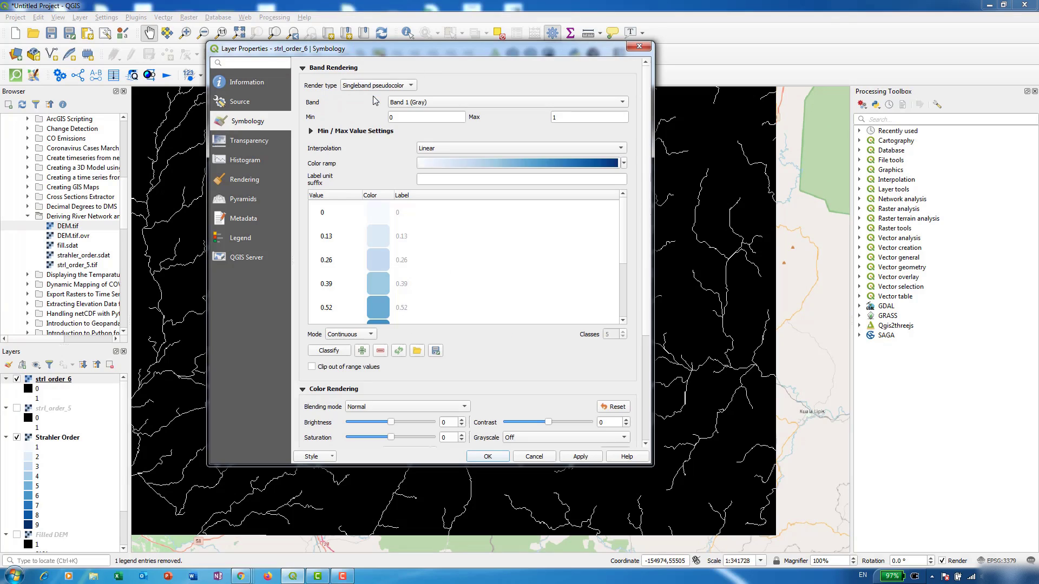
click(377, 87)
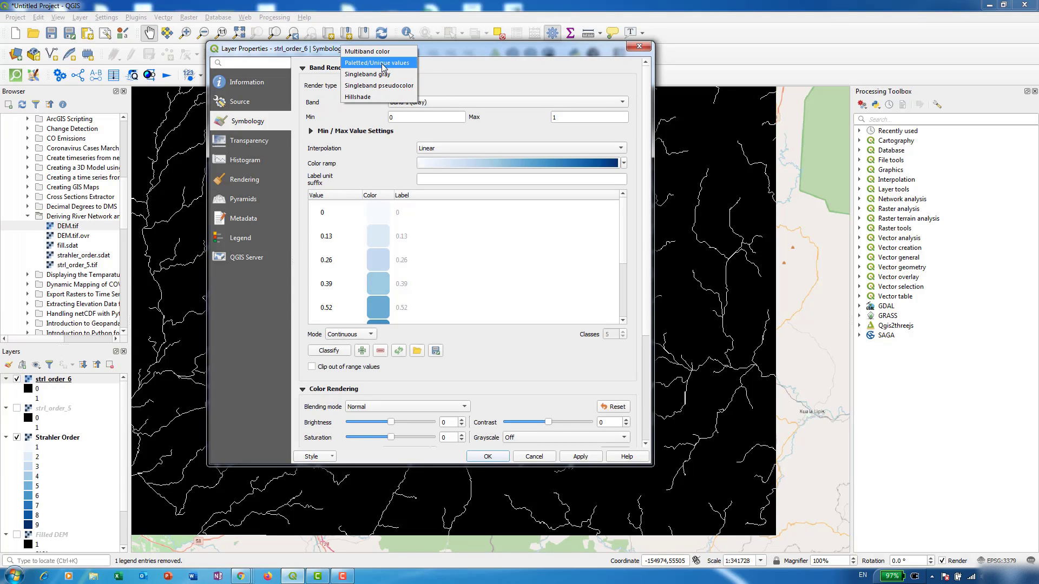
click(383, 64)
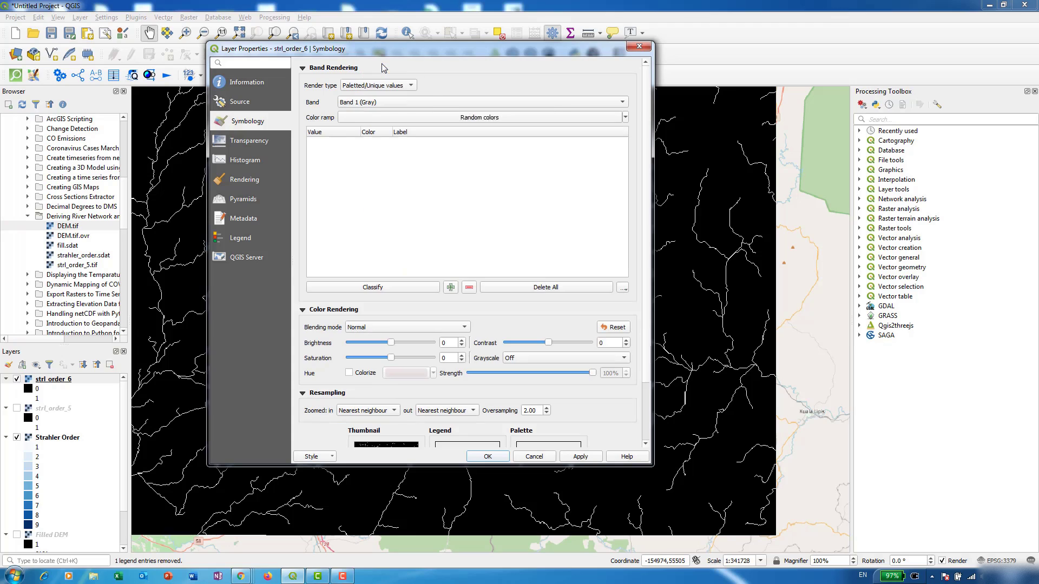
click(380, 290)
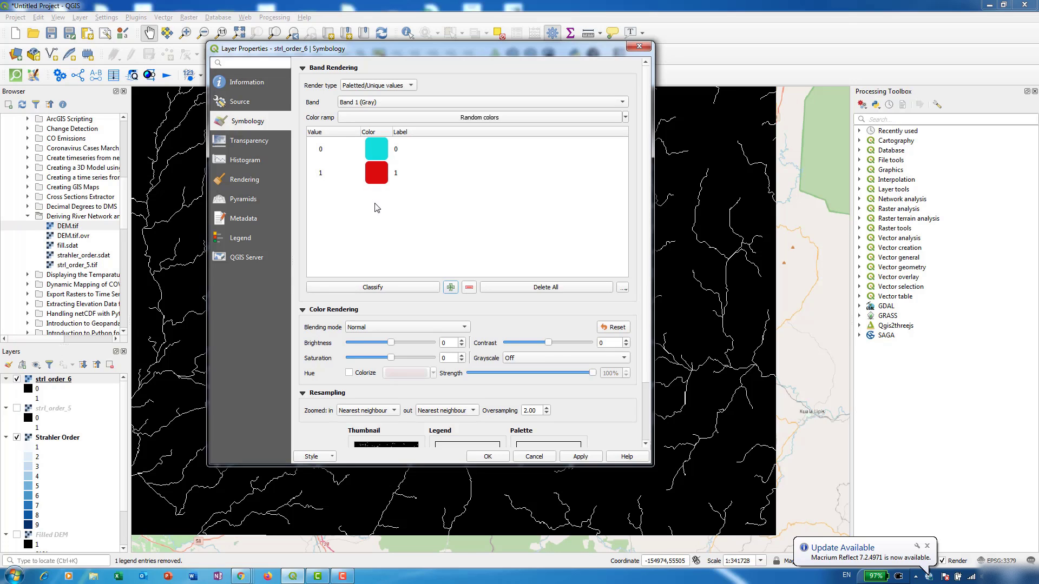
- Set the color of value 1 in strl_order_6 to blue #2a42f5 and apply the symbology
click(378, 176)
double_click(378, 176)
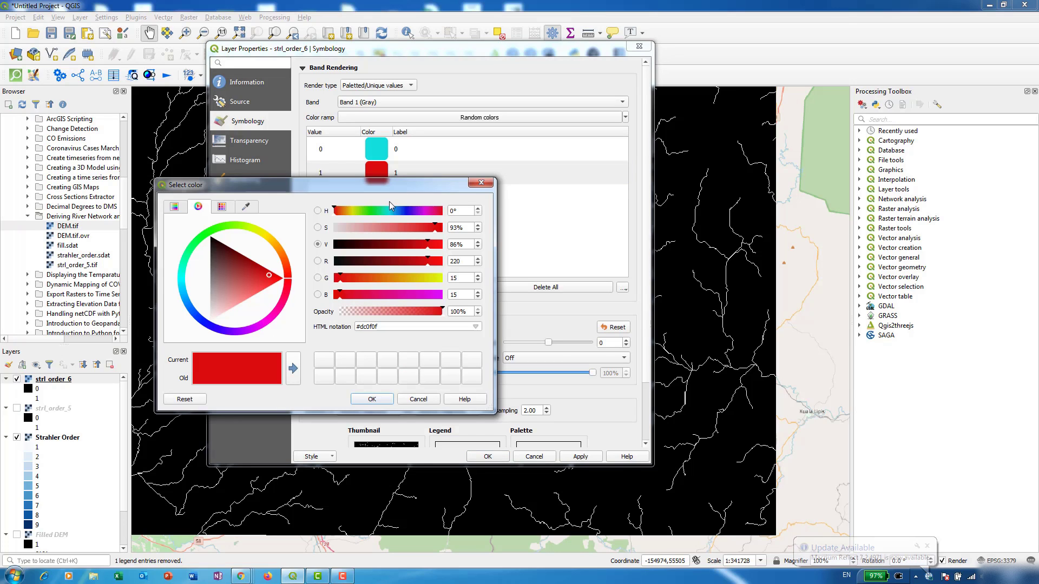
click(407, 212)
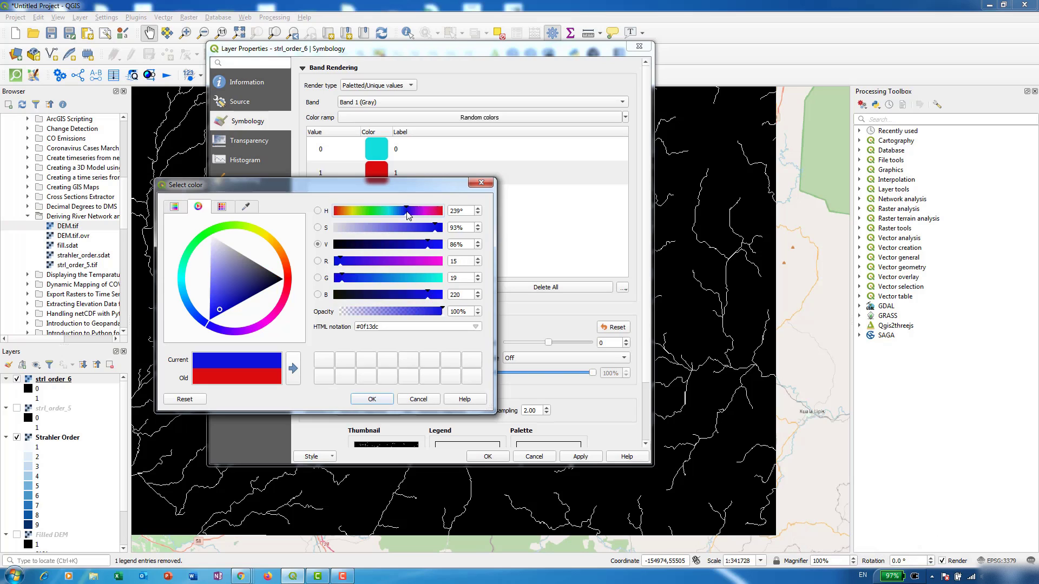
mouse_move(252, 286)
mouse_down()
mouse_move(203, 328)
mouse_move(213, 301)
mouse_up()
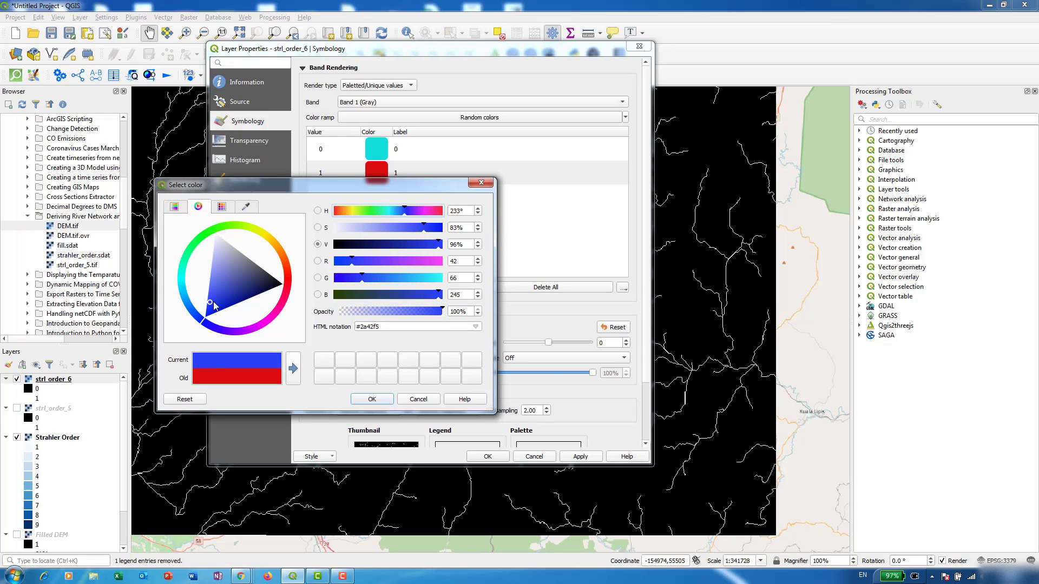
click(372, 400)
click(383, 155)
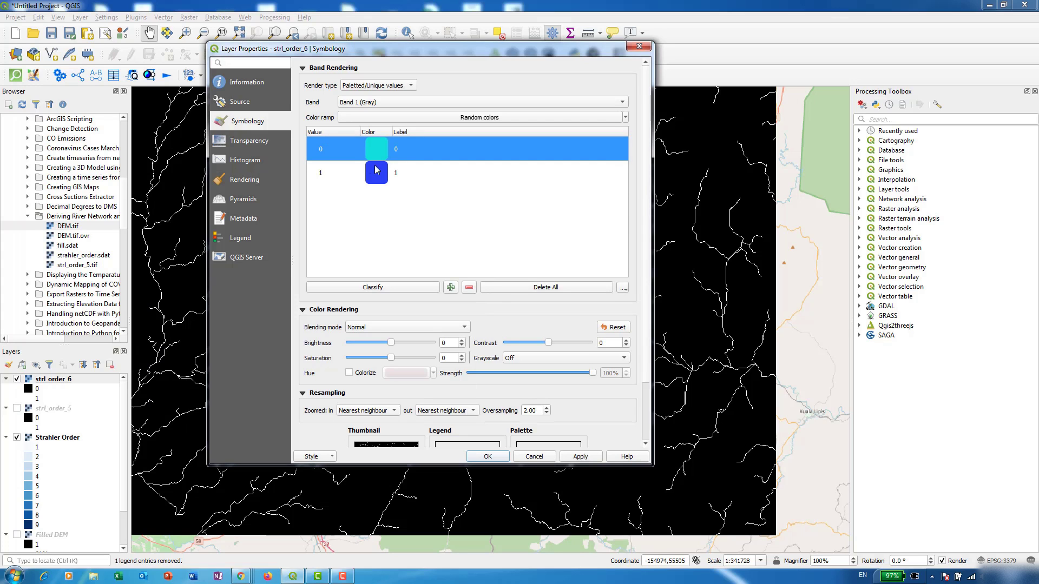
click(569, 458)
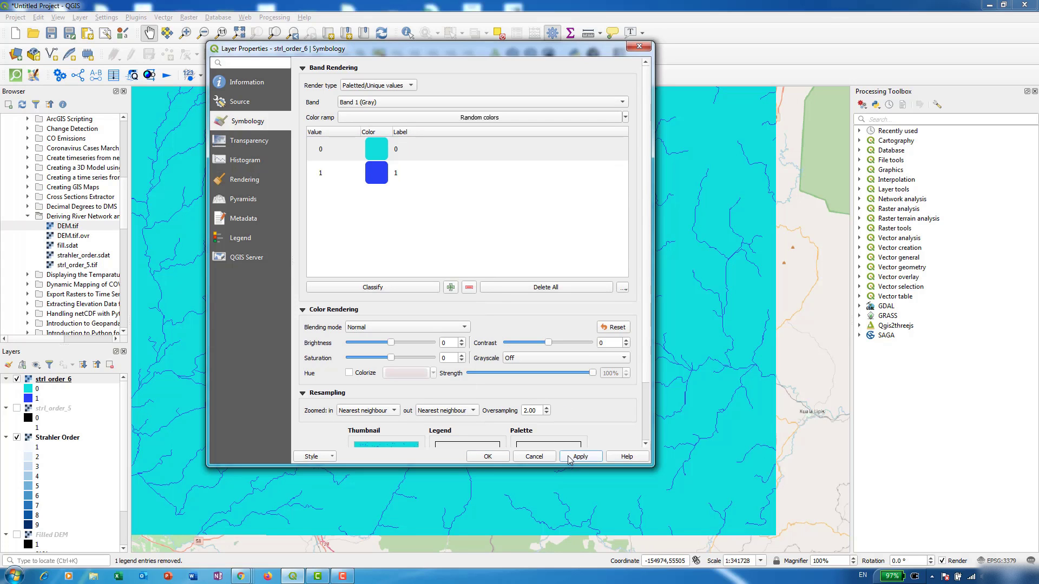
- Set 0 as an additional no data value for strl_order_6 and hide the Strahler Order layer
drag(495, 48, 789, 93)
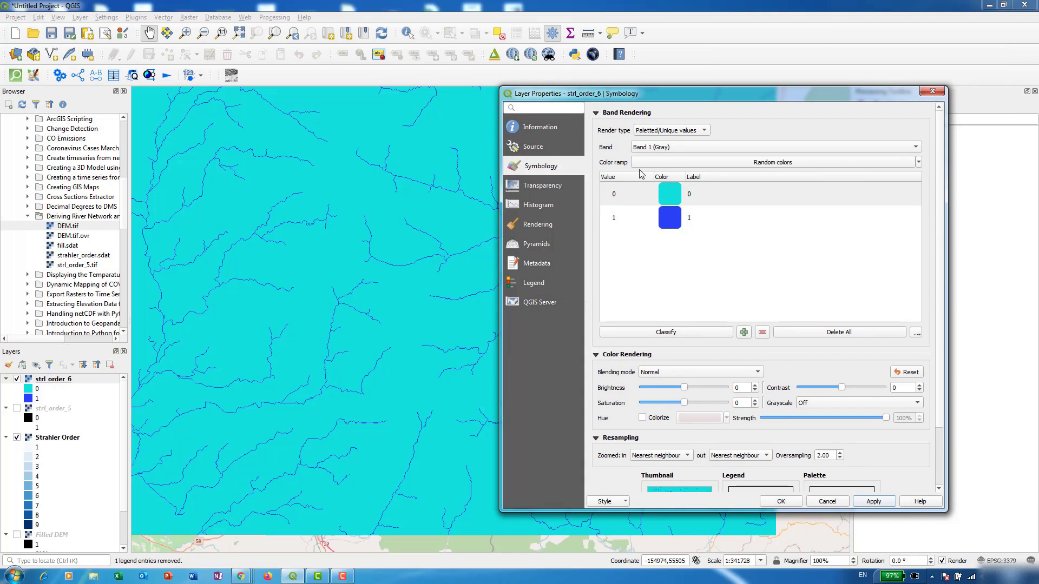
click(540, 187)
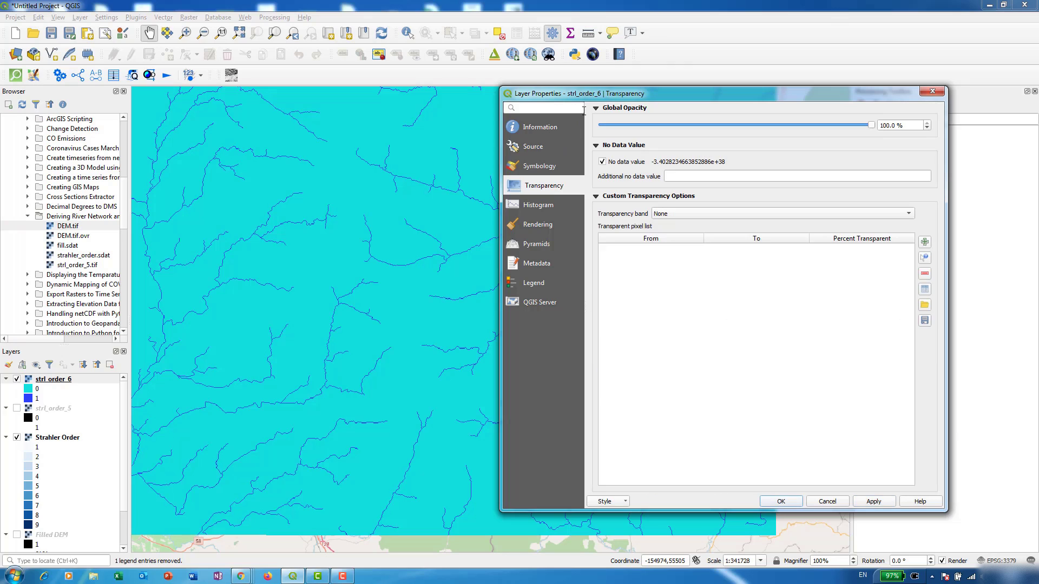
drag(586, 105, 277, 129)
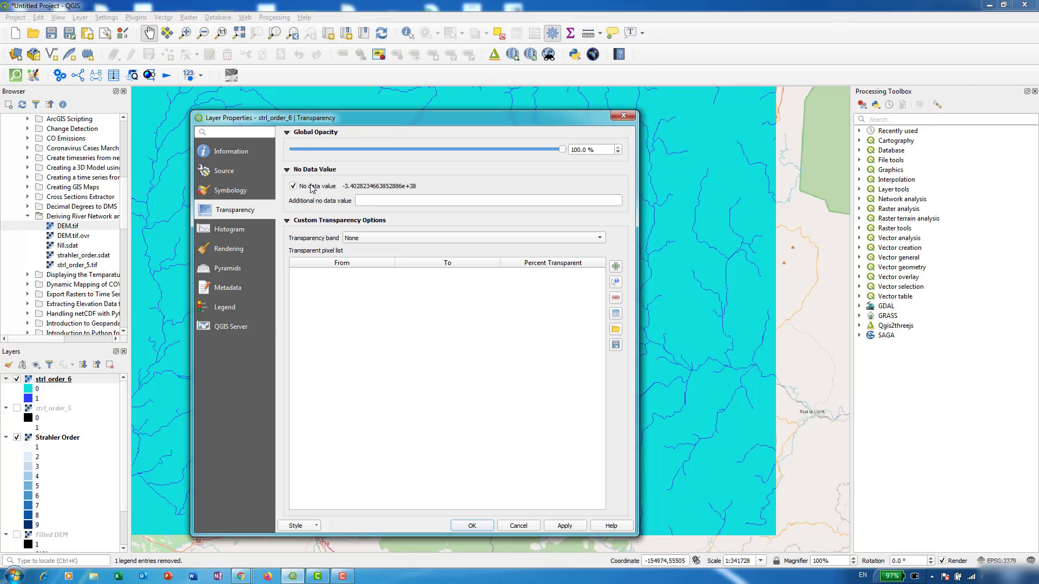
click(393, 201)
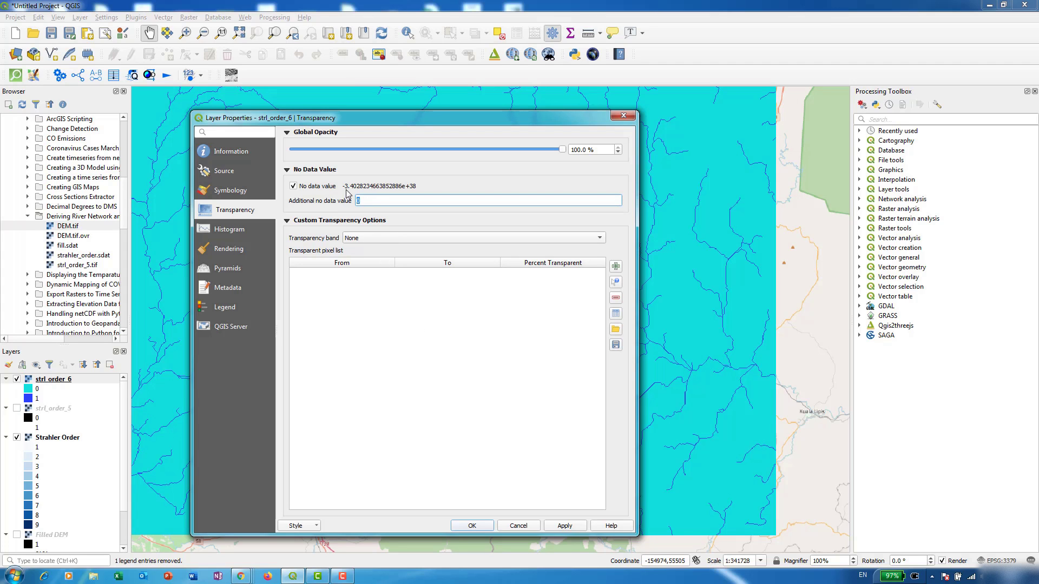
click(563, 525)
click(472, 527)
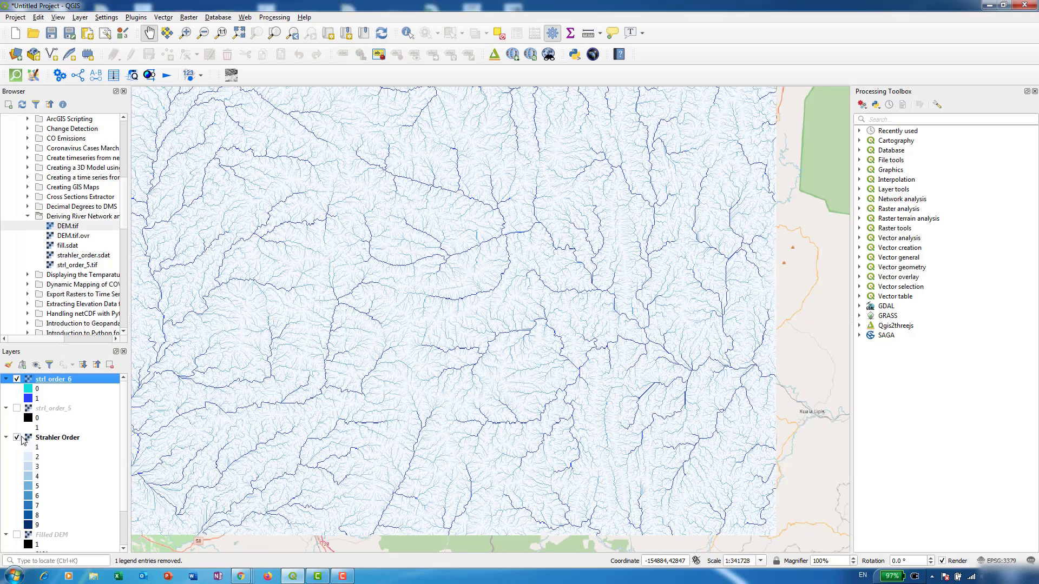
click(17, 439)
- Compare the strl_order_6 streams with the rivers on the OSM basemap around Kuala Medang at several scales
drag(464, 398, 429, 288)
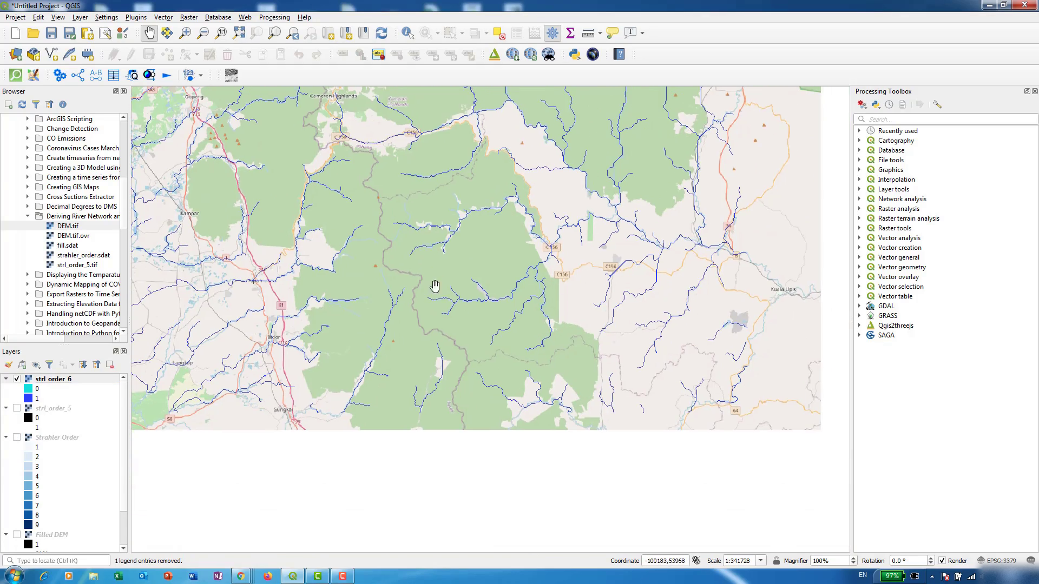
scroll(529, 447, up, 1)
scroll(578, 398, up, 1)
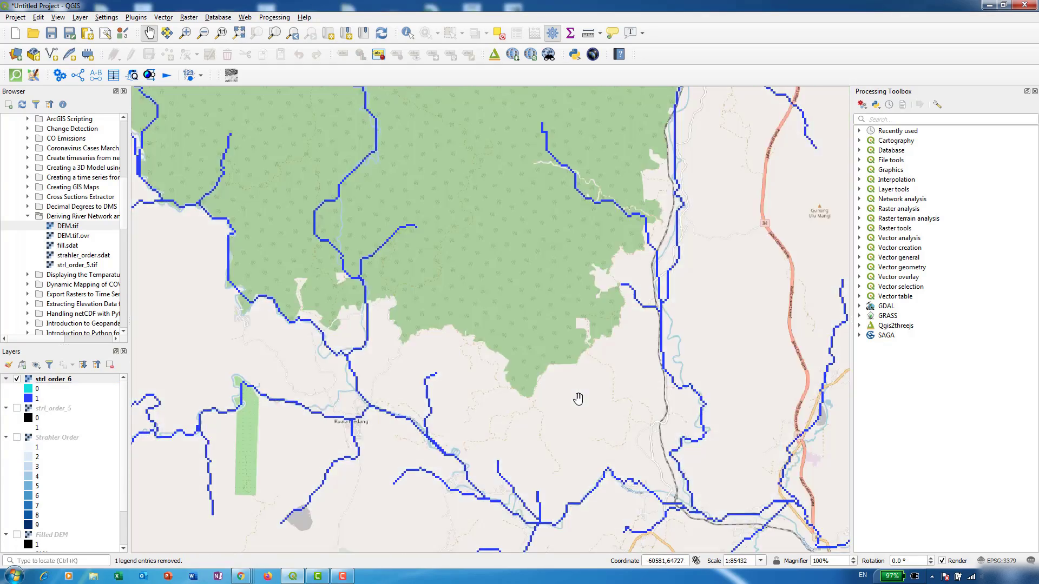
scroll(578, 398, down, 1)
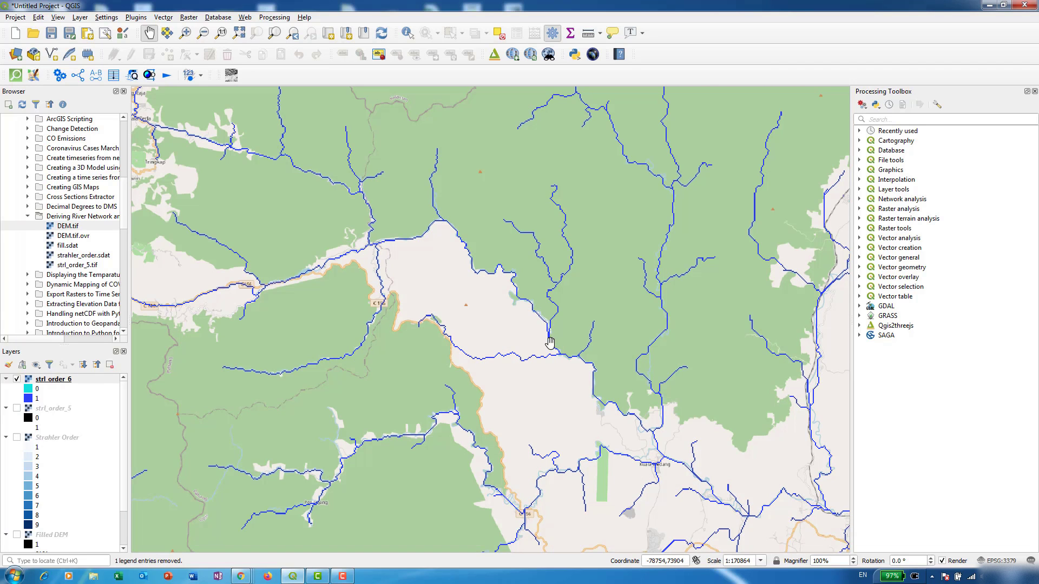
drag(327, 292, 389, 292)
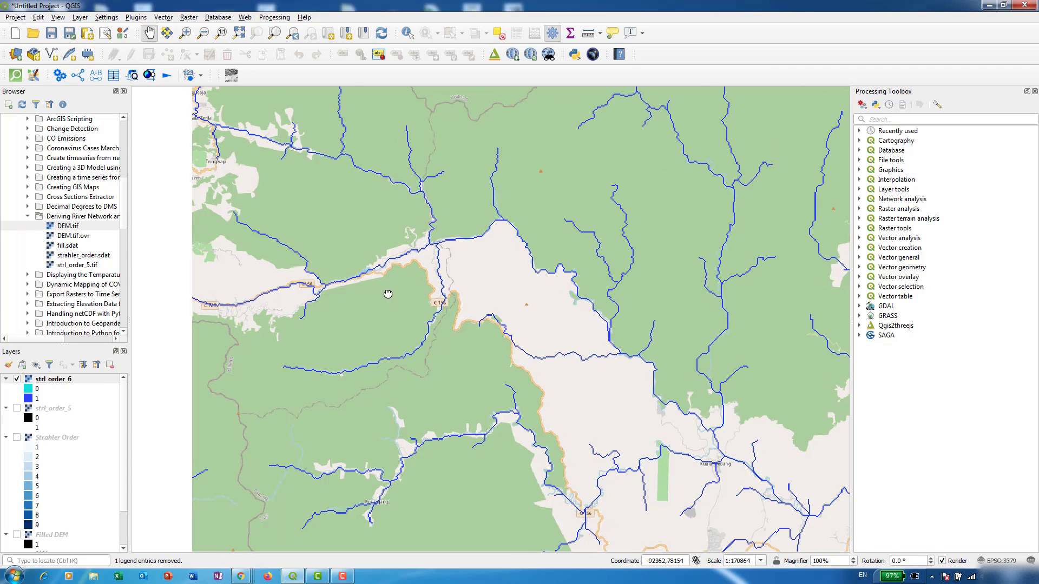
scroll(517, 380, up, 2)
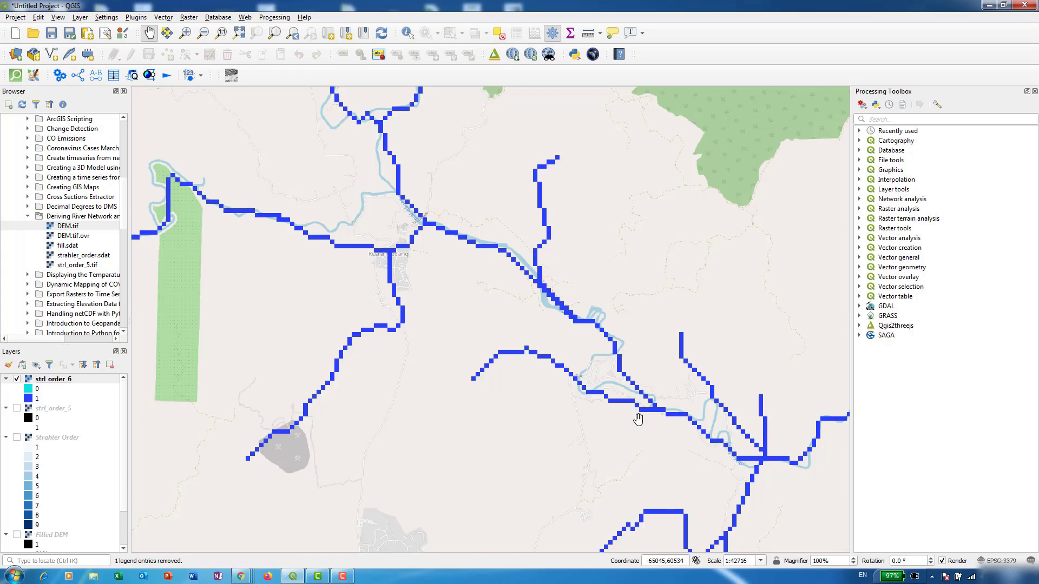
scroll(576, 379, down, 2)
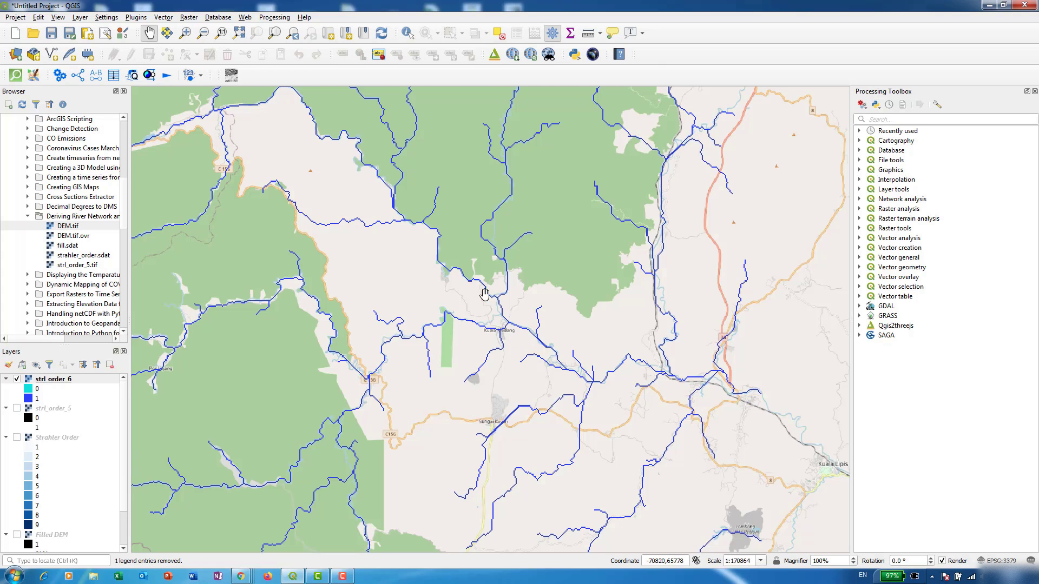
drag(424, 228, 361, 253)
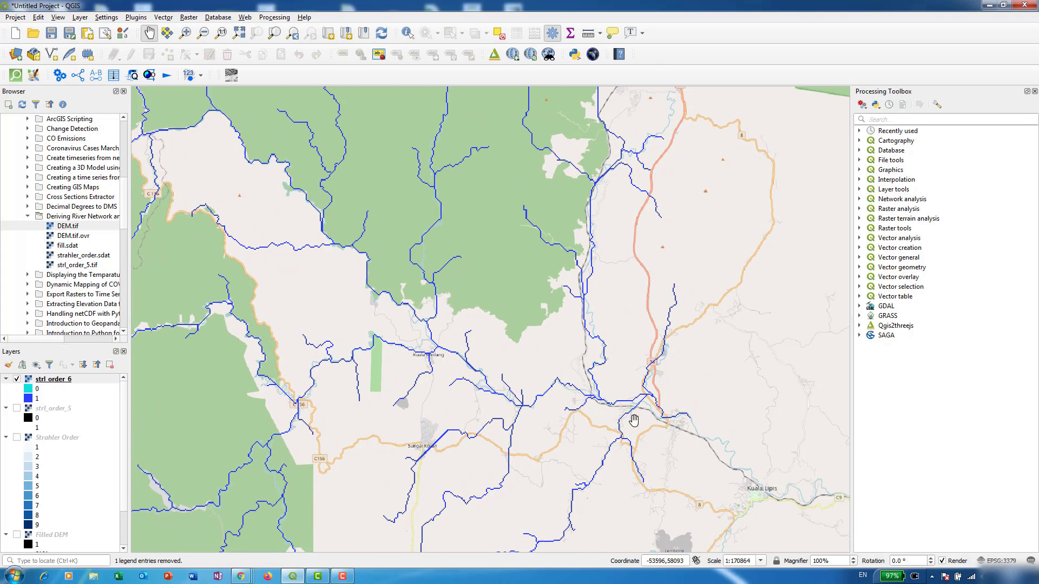
scroll(519, 403, up, 2)
scroll(438, 365, down, 1)
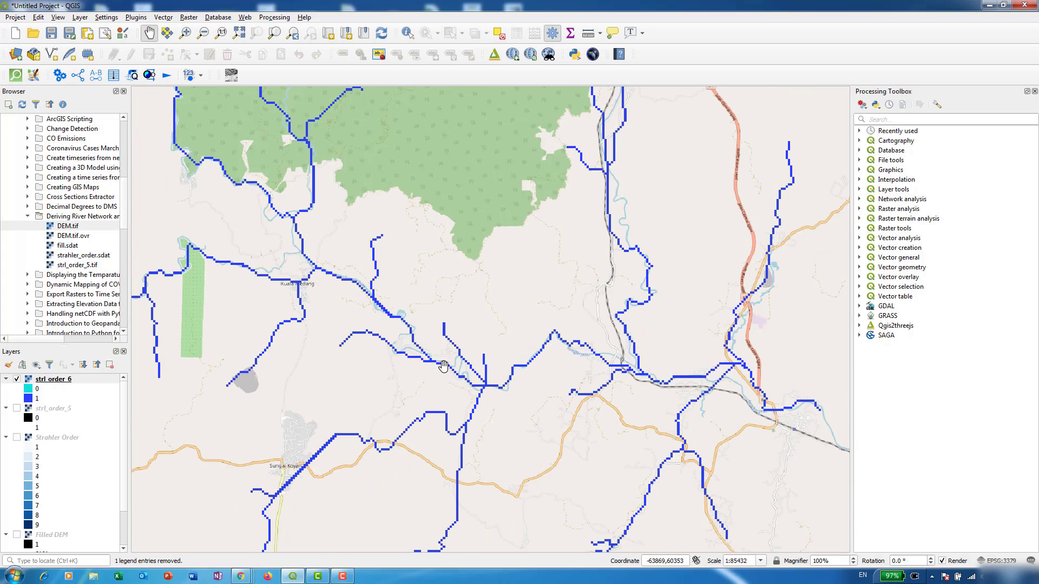
drag(343, 298, 524, 406)
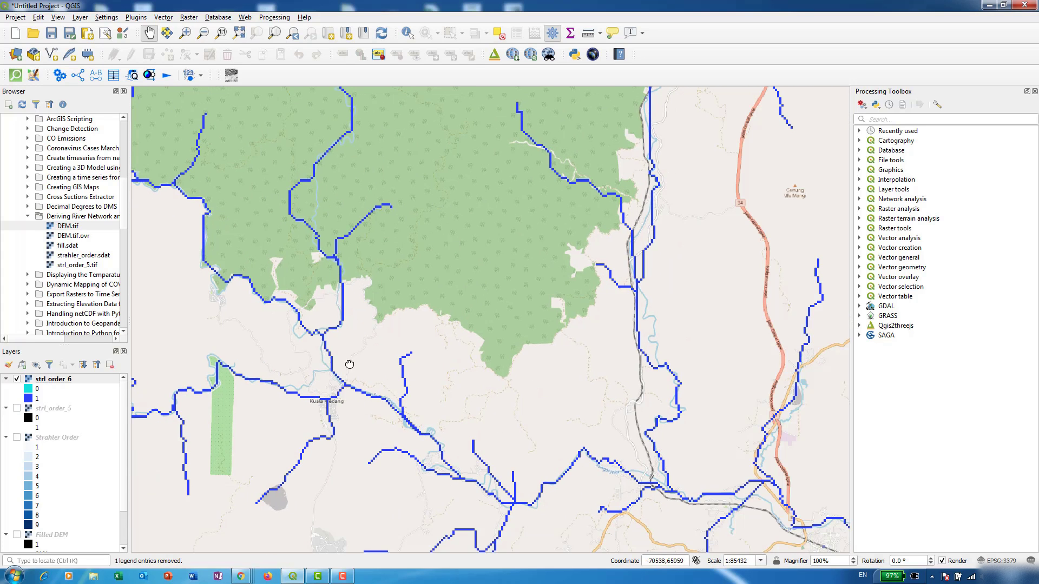
drag(349, 365, 595, 429)
scroll(594, 429, down, 1)
scroll(481, 329, down, 1)
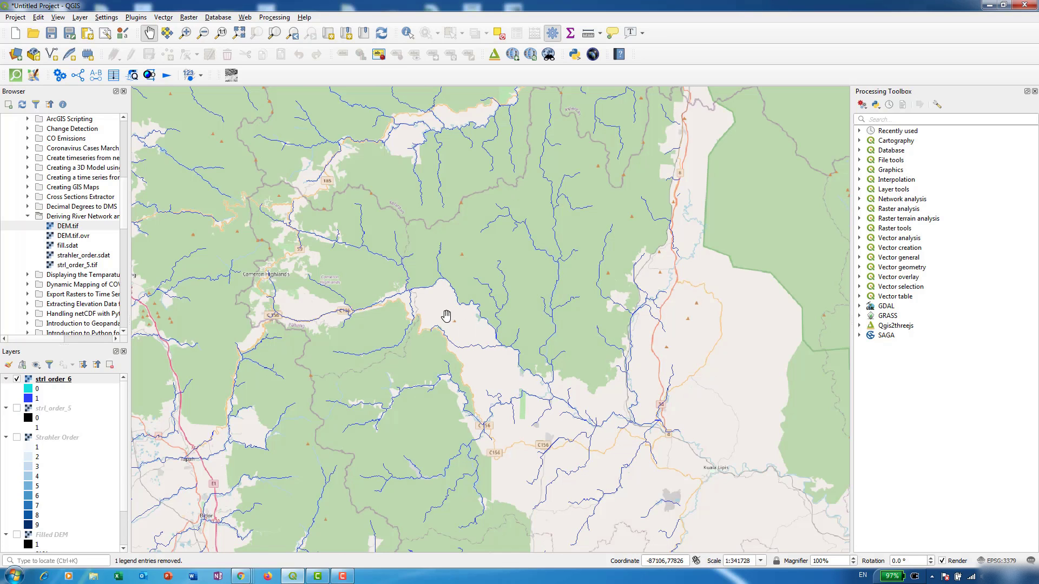
- Examine how the strl_order_6 streams follow the basemap river and reservoir in the valley east of Cameron Highlands
scroll(520, 342, up, 2)
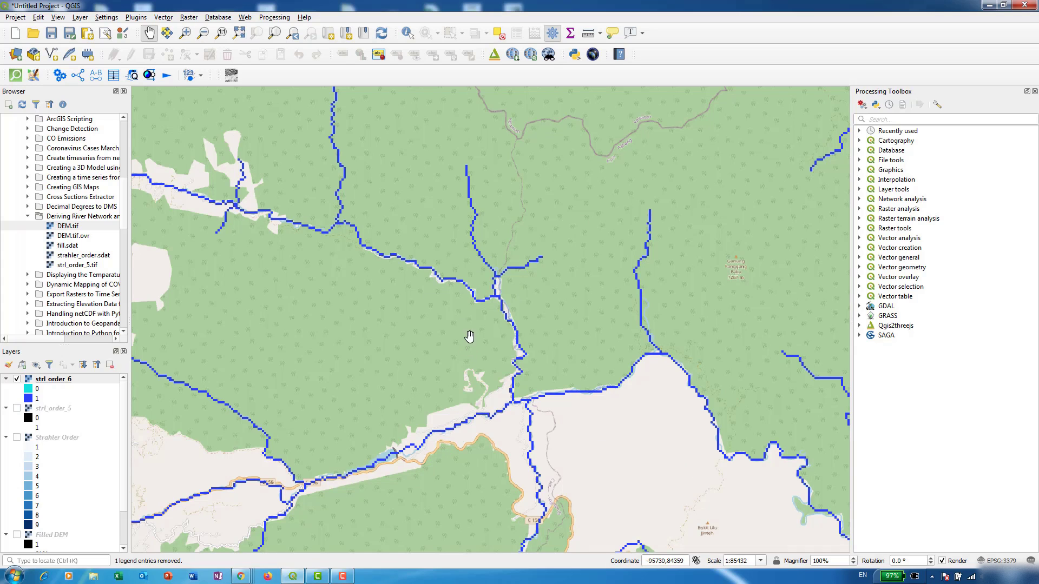
scroll(503, 428, up, 1)
drag(502, 428, 578, 337)
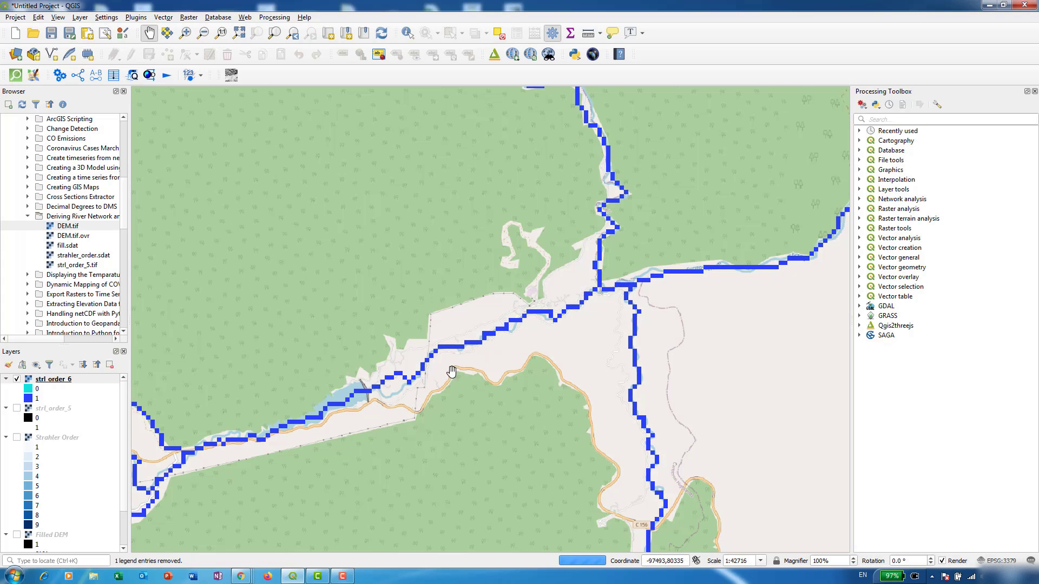
drag(544, 329, 507, 342)
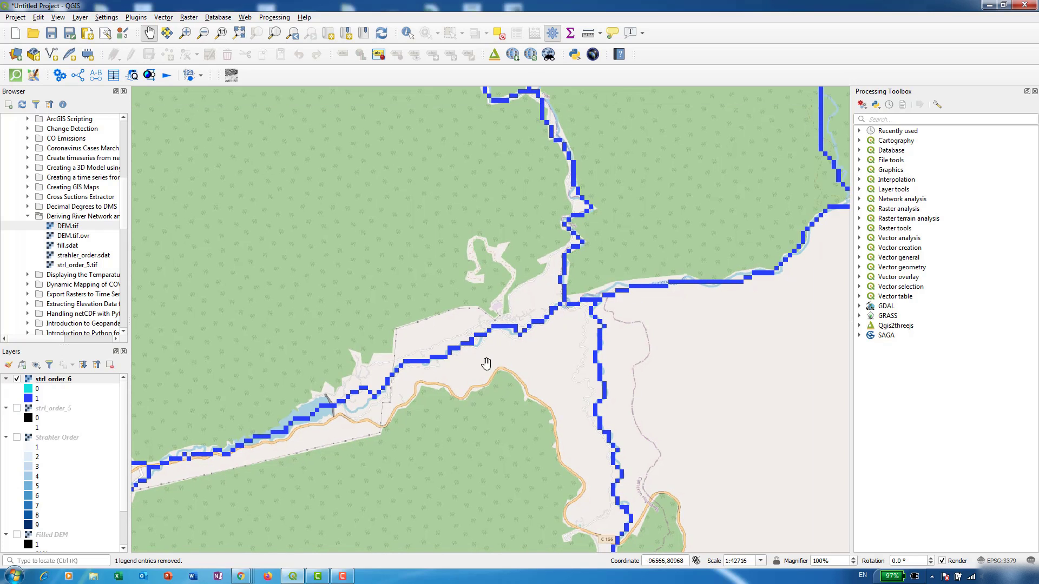
drag(487, 297, 495, 478)
drag(239, 199, 396, 378)
scroll(550, 418, down, 3)
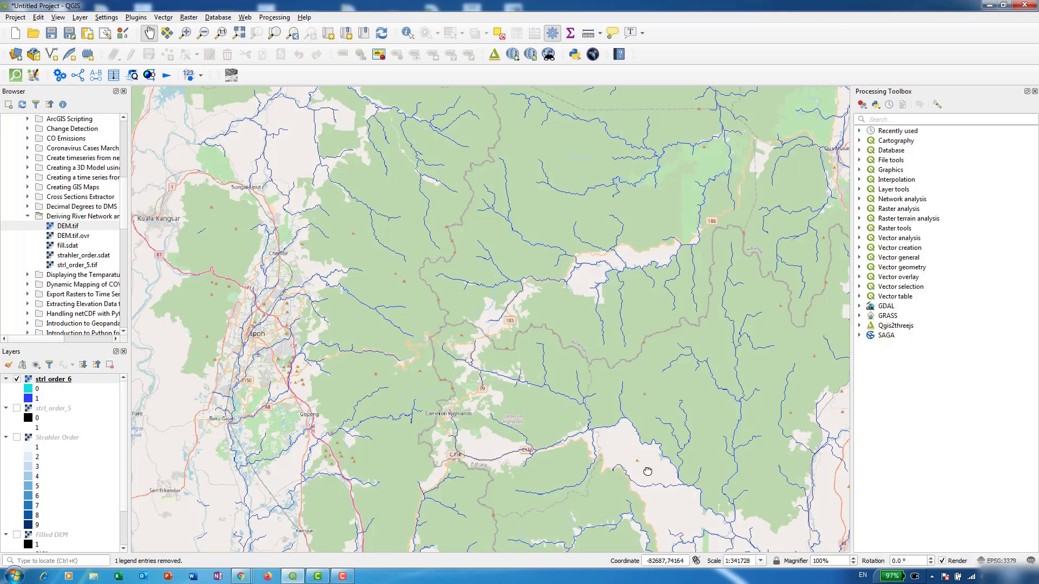
- Inspect the strl_order_6 stream confluences between Kuala Medang and Kuala Lipis against the basemap rivers
drag(649, 471, 368, 297)
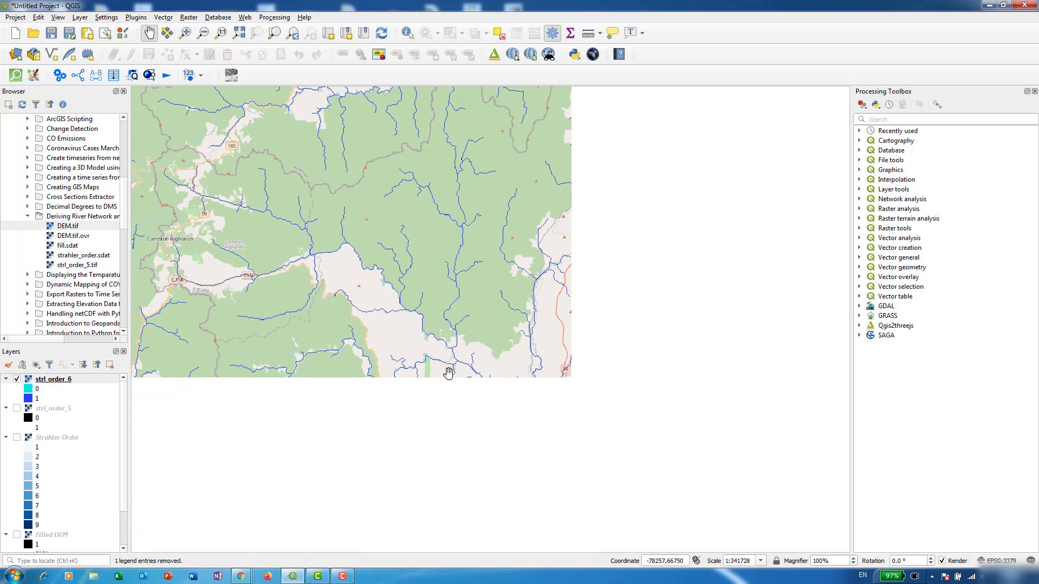
scroll(543, 382, up, 1)
scroll(544, 383, up, 1)
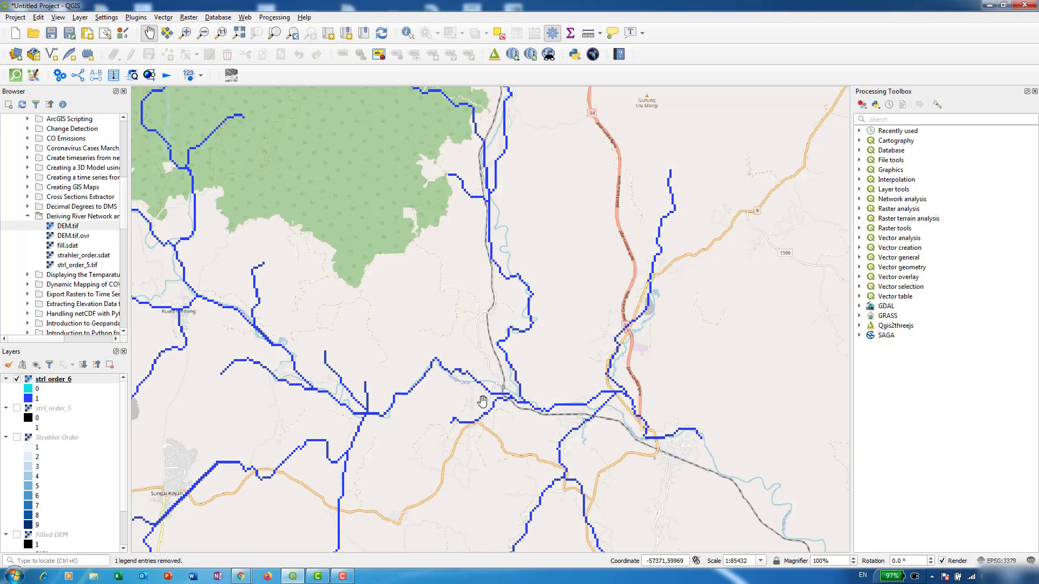
drag(469, 404, 581, 398)
scroll(338, 306, down, 1)
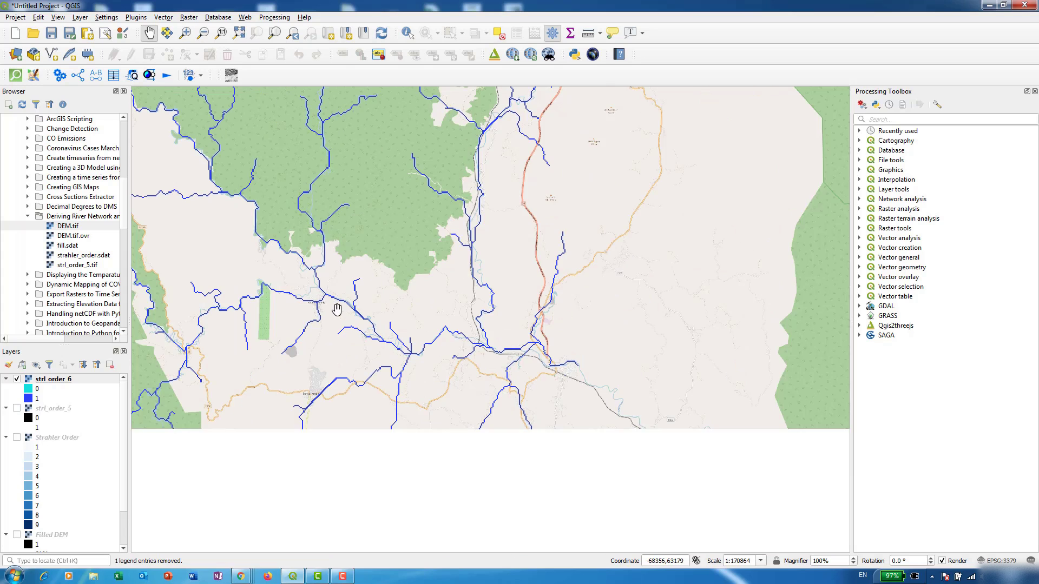
drag(345, 302, 447, 332)
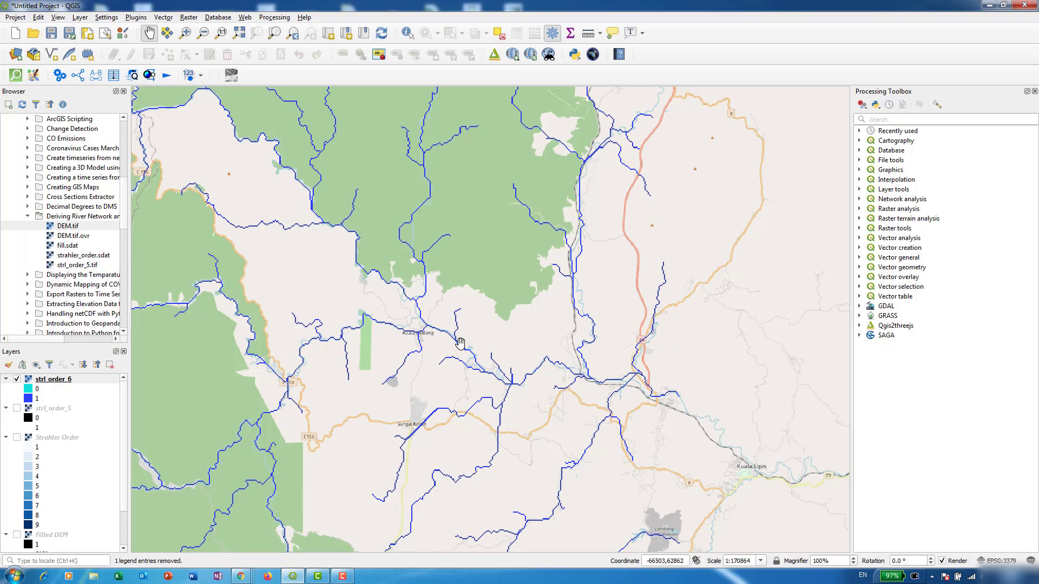
drag(470, 335, 472, 335)
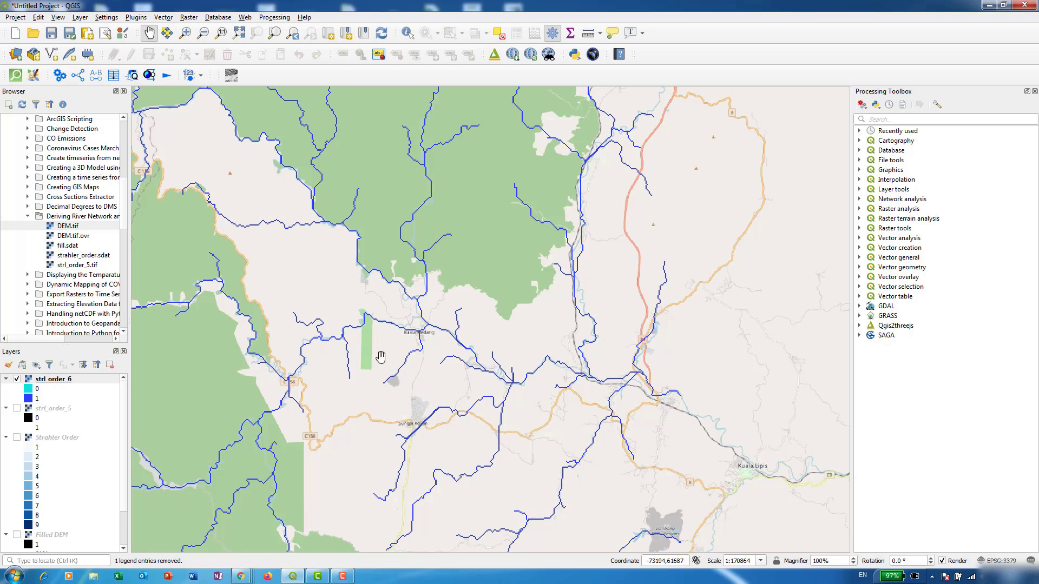
drag(393, 336, 462, 347)
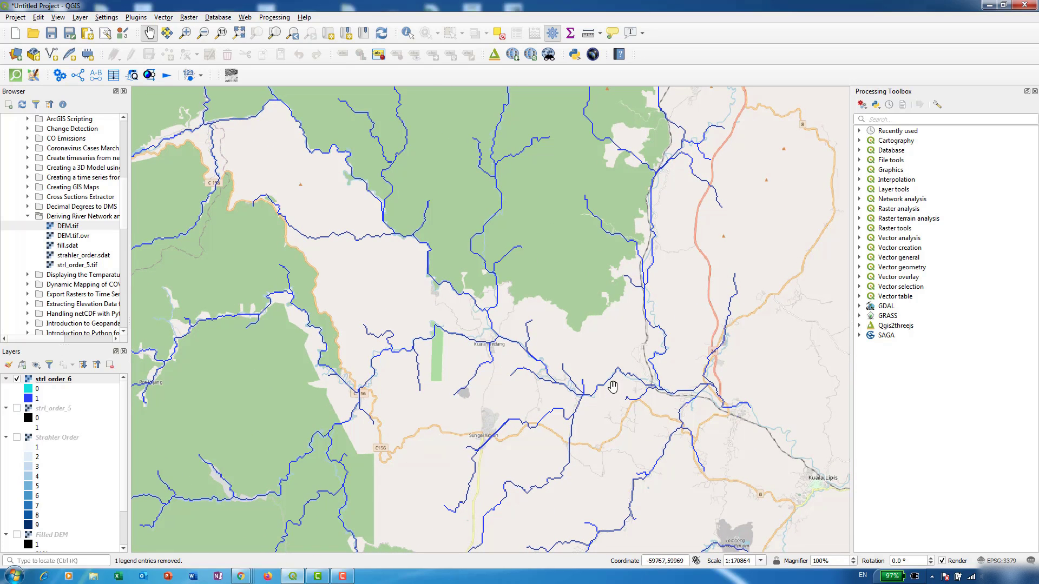
- Search the processing algorithms for "channel" and open the SAGA Channel network and drainage basins tool
click(893, 119)
text(h=)
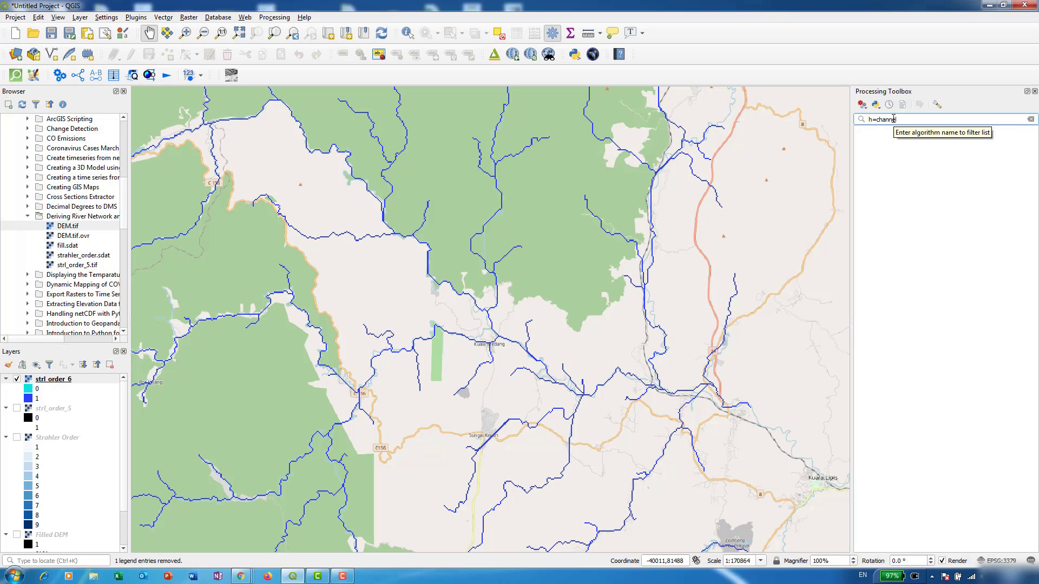
text(channel)
key(Home)
key(Delete)
key(Delete)
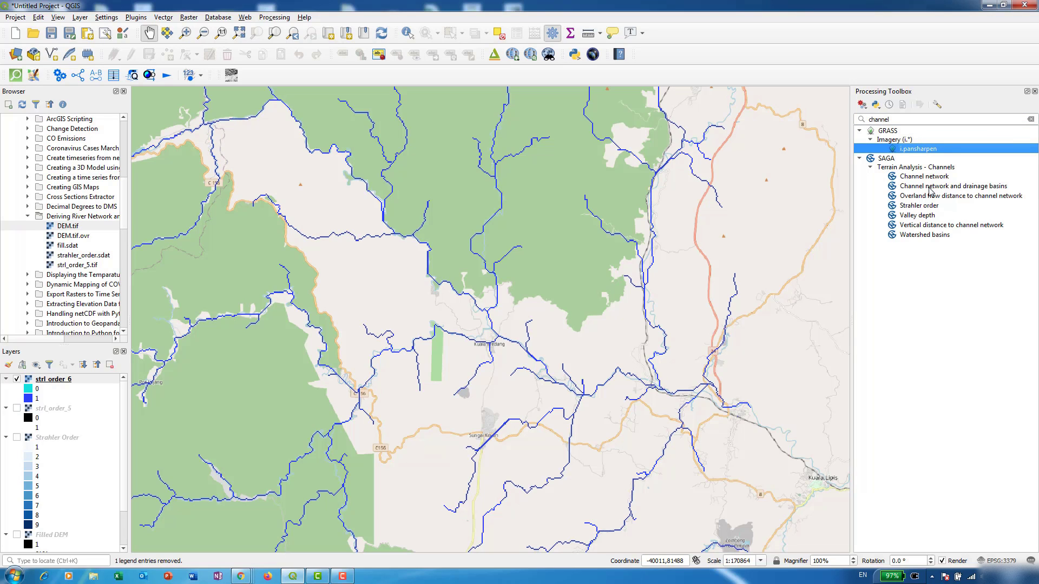
double_click(928, 187)
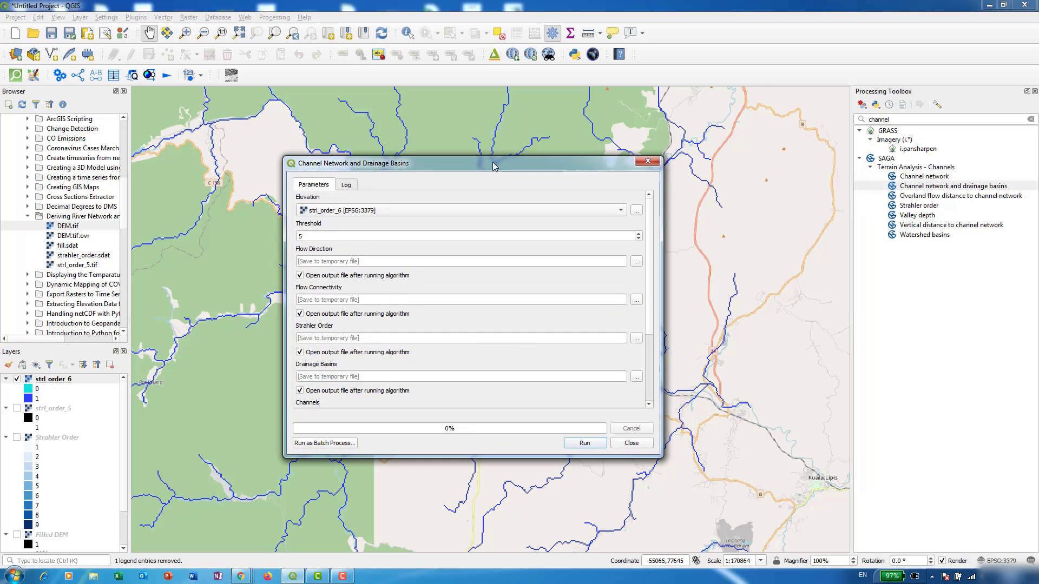
- Choose Filled DEM as the elevation input for the channel network and set the threshold to 6
drag(484, 171, 493, 159)
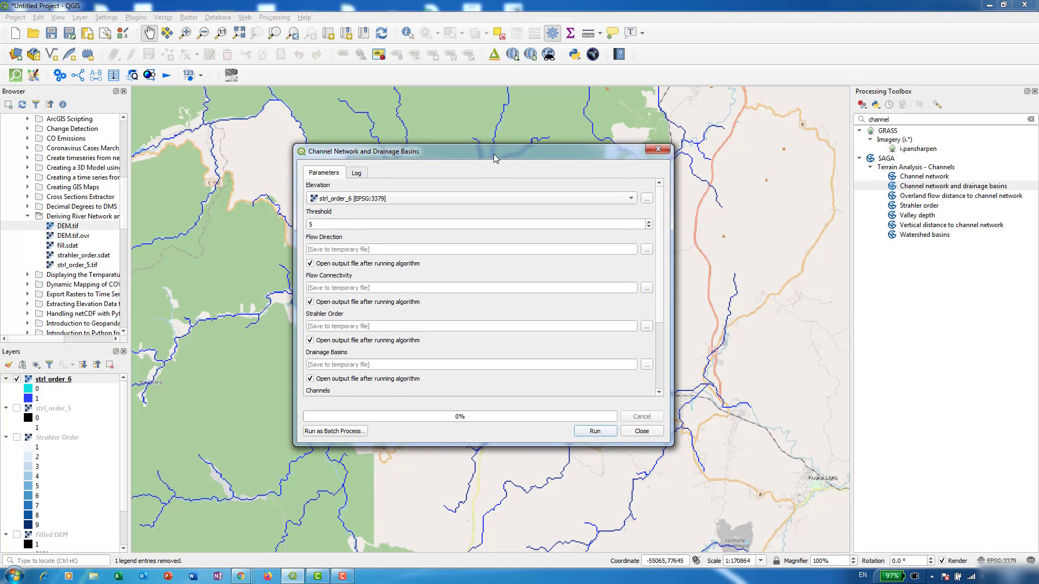
click(321, 200)
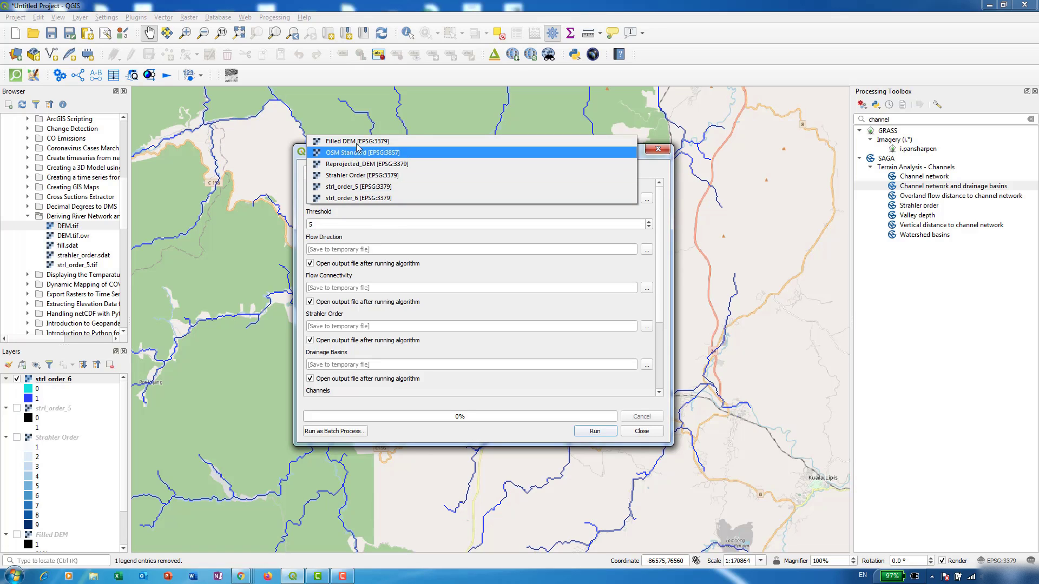
click(355, 141)
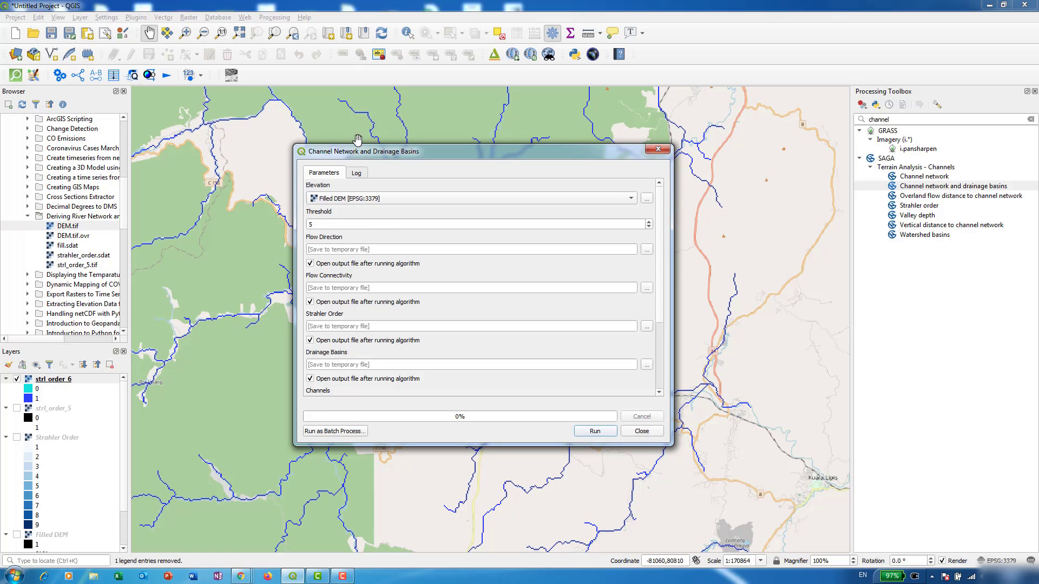
click(330, 225)
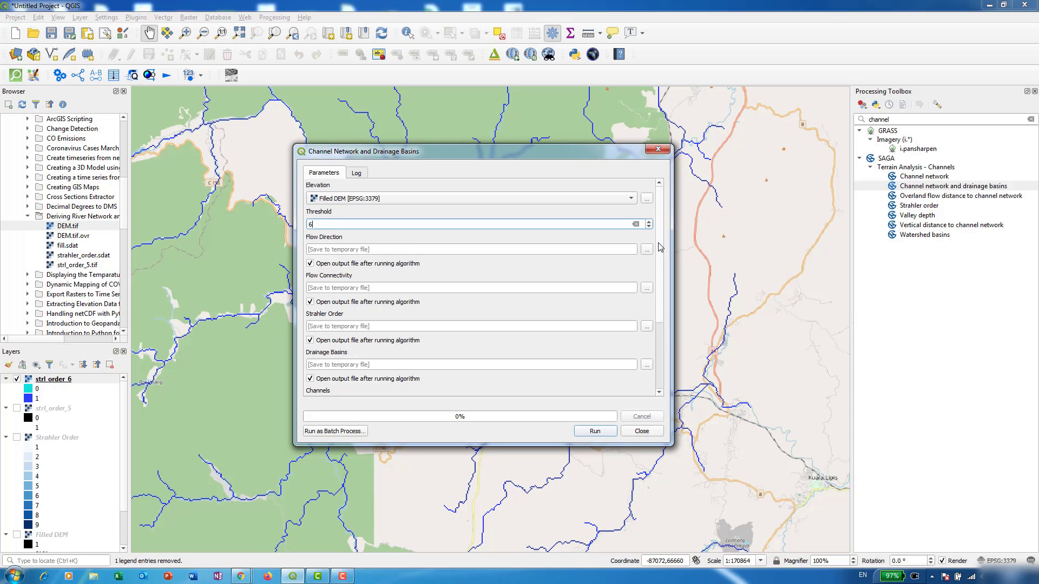
- Disable opening the output after the run for every result except Channels
mouse_move(659, 247)
mouse_down()
mouse_move(659, 316)
mouse_move(668, 230)
mouse_up()
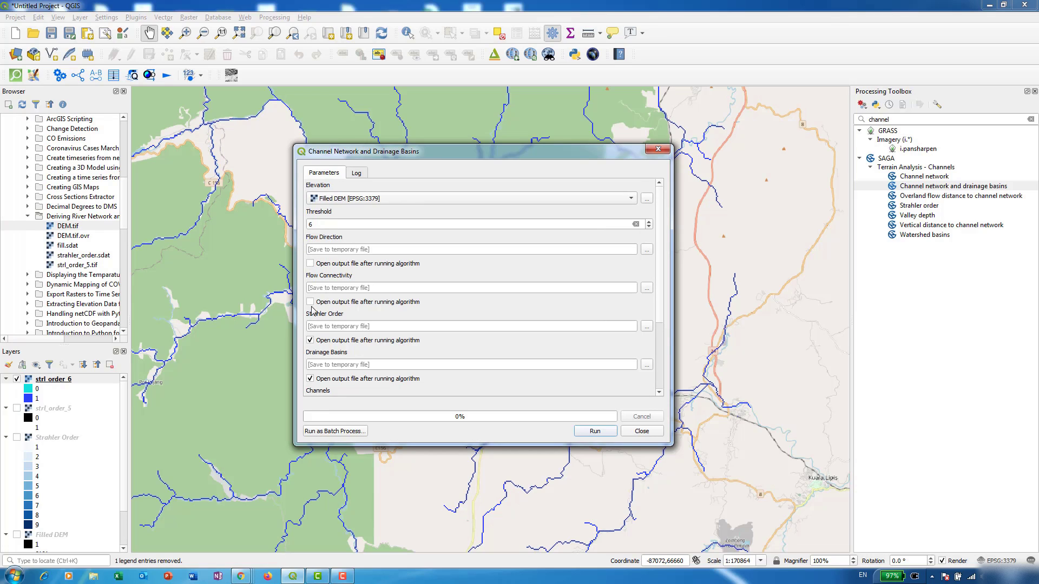
click(310, 341)
scroll(417, 297, down, 3)
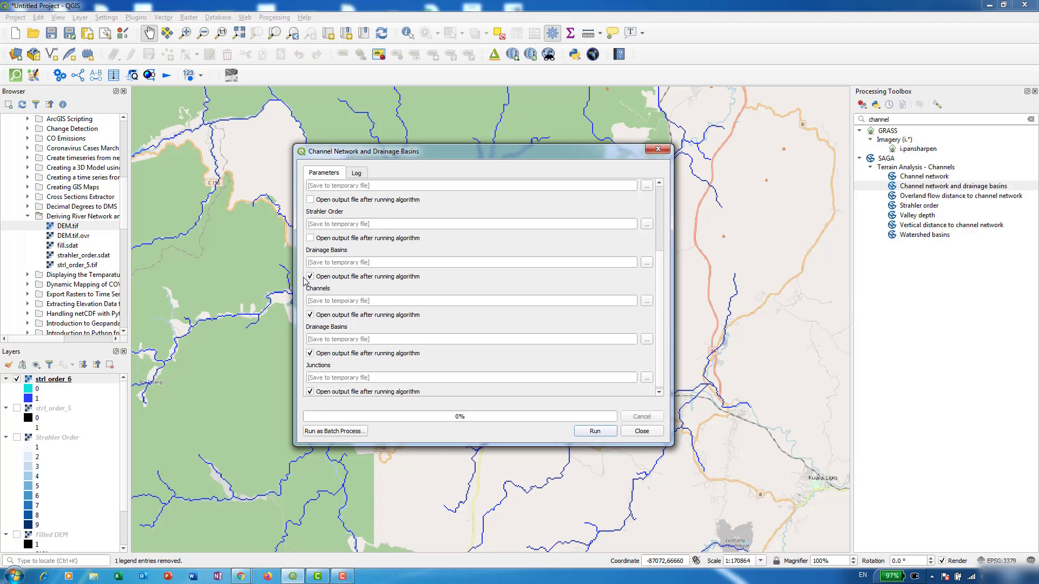
click(311, 354)
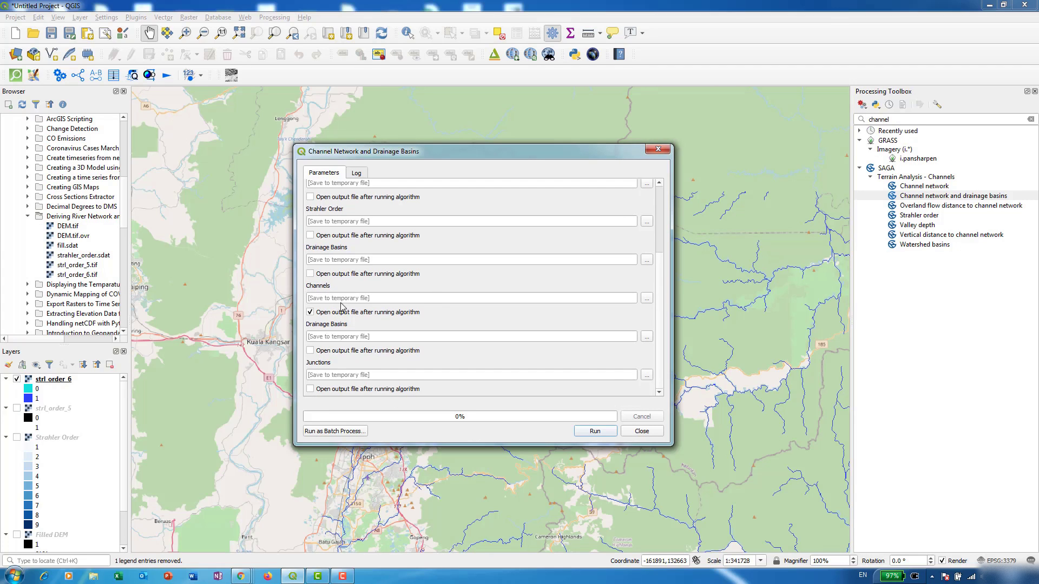
- Set the Channels output to the shapefile river_network.shp in the project folder and run the channel network algorithm
click(647, 298)
click(669, 318)
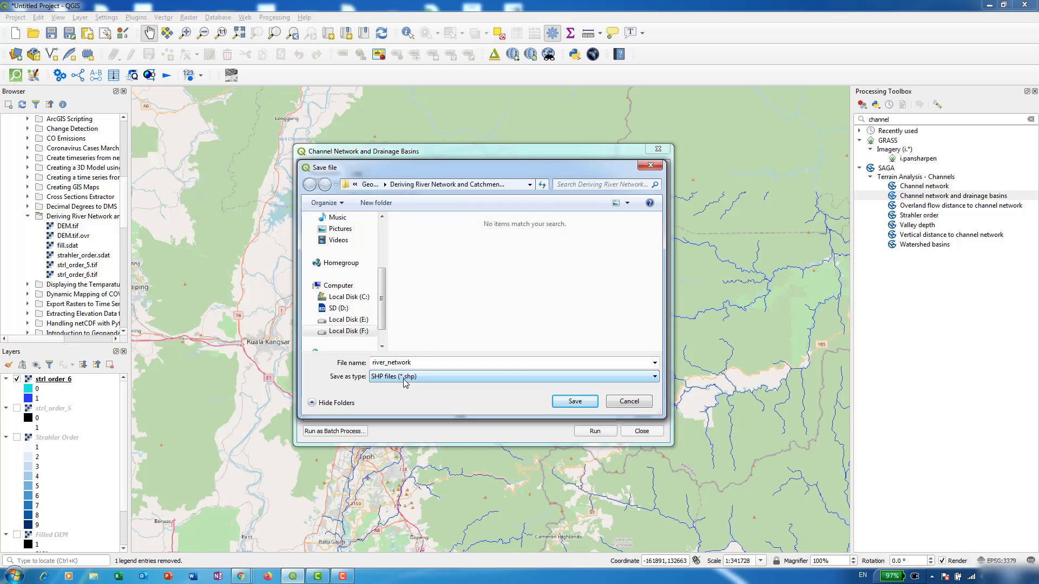
click(574, 401)
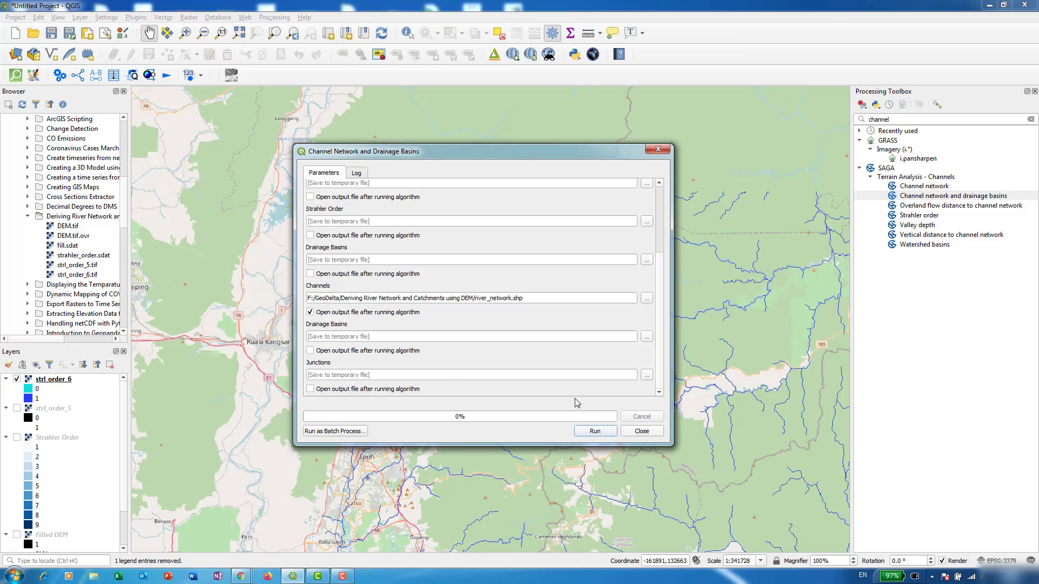
click(593, 431)
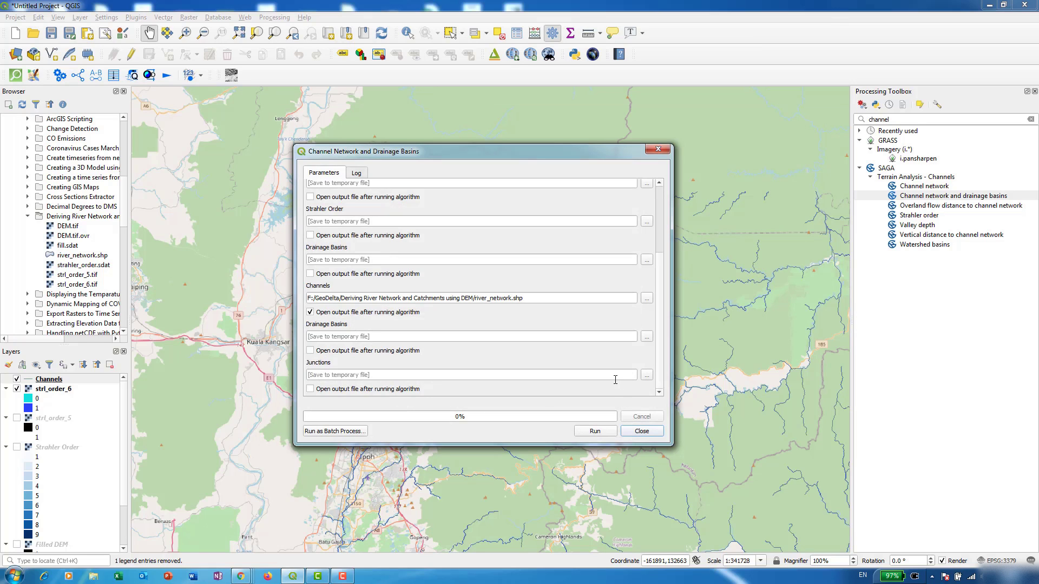
click(642, 431)
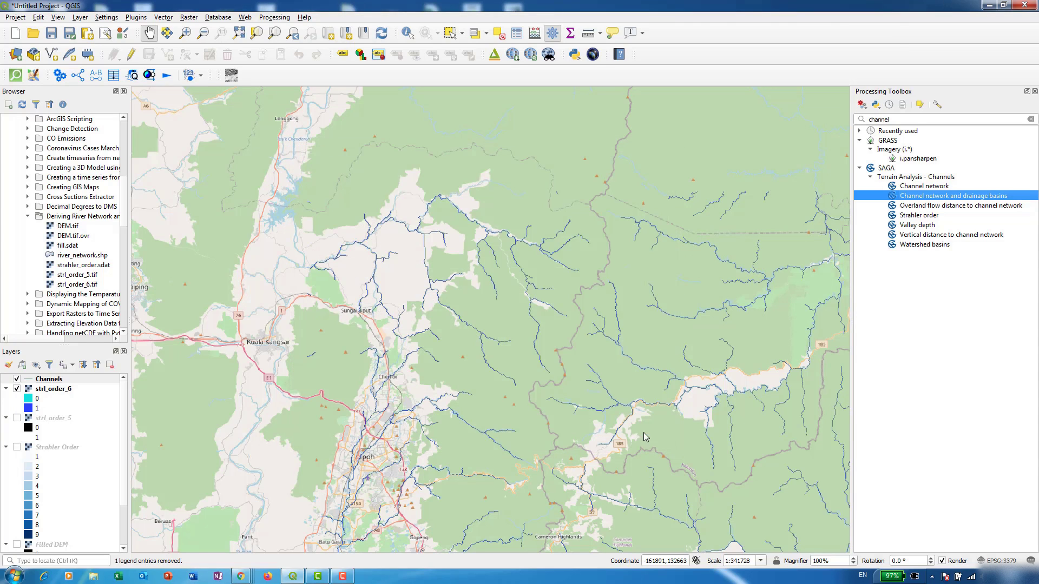
- Hide the strl_order_6 raster and remove the Channels layer from the project
click(16, 389)
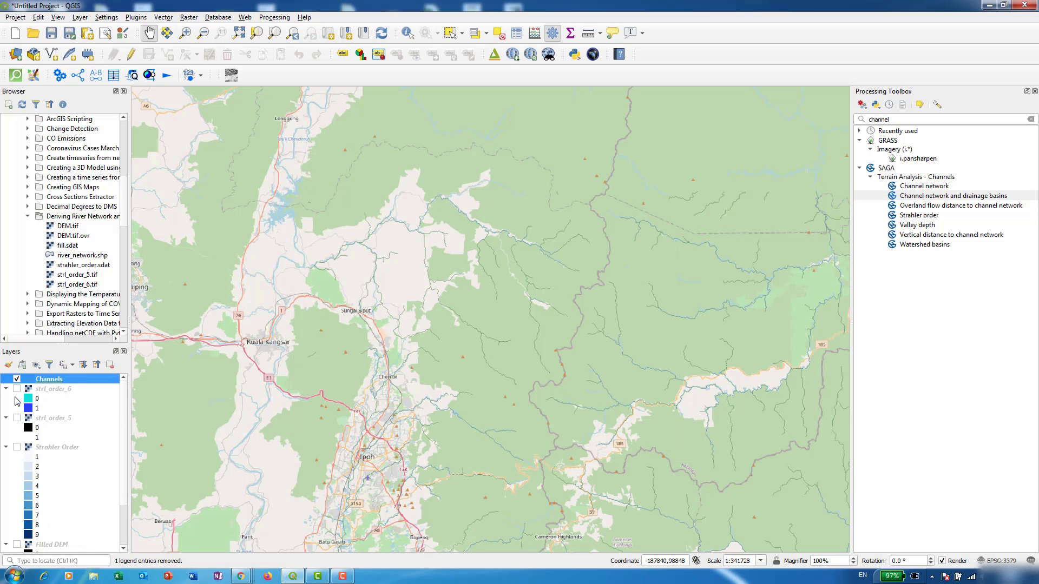
scroll(18, 406, down, 3)
scroll(32, 387, up, 3)
right_click(37, 381)
click(22, 381)
right_click(41, 380)
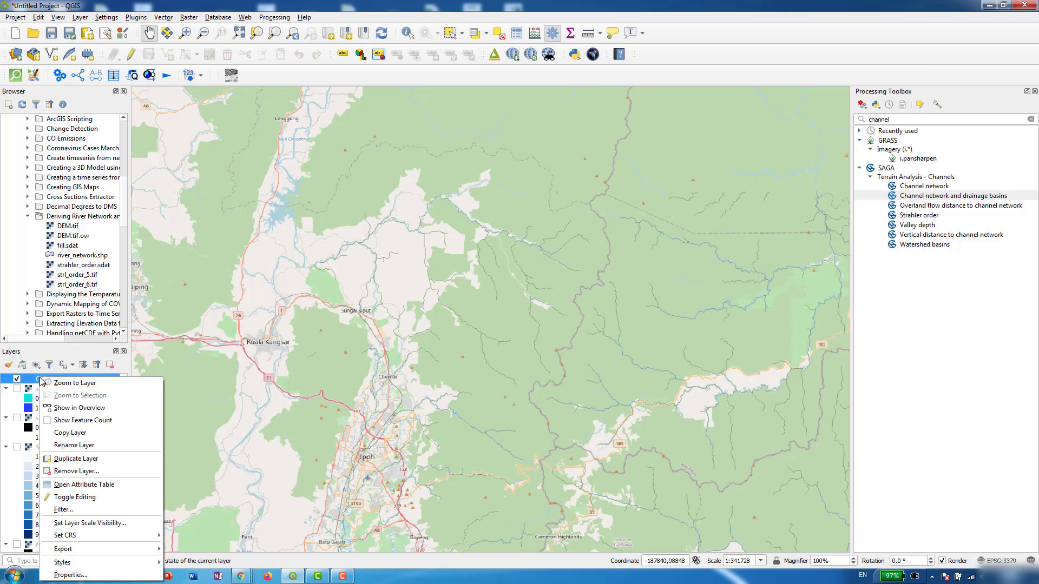
click(86, 472)
click(448, 324)
- Add river_network.shp from the project folder above strl_order_6 in the layer stack
click(93, 266)
click(84, 256)
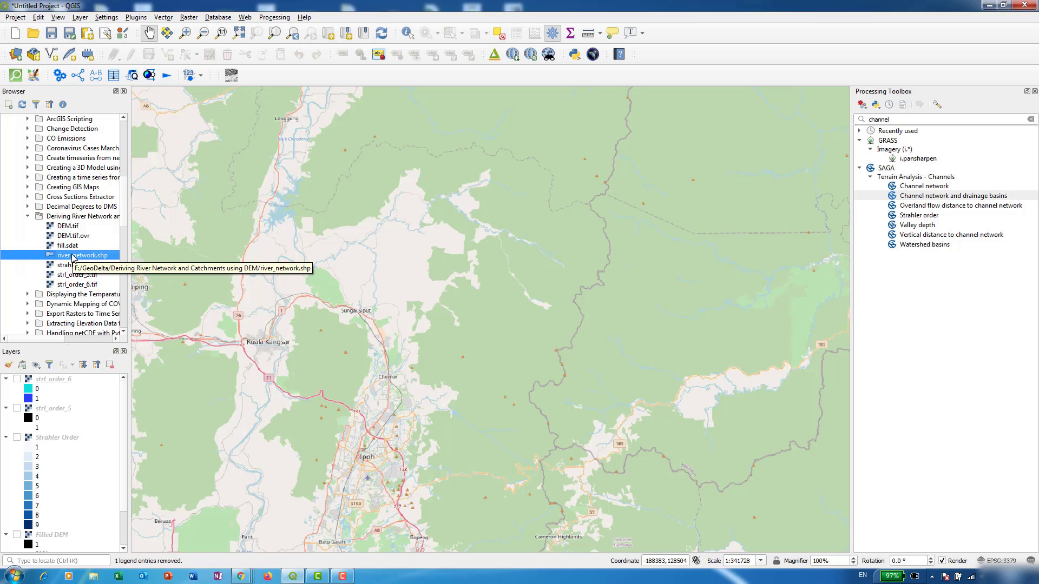
drag(75, 259, 54, 381)
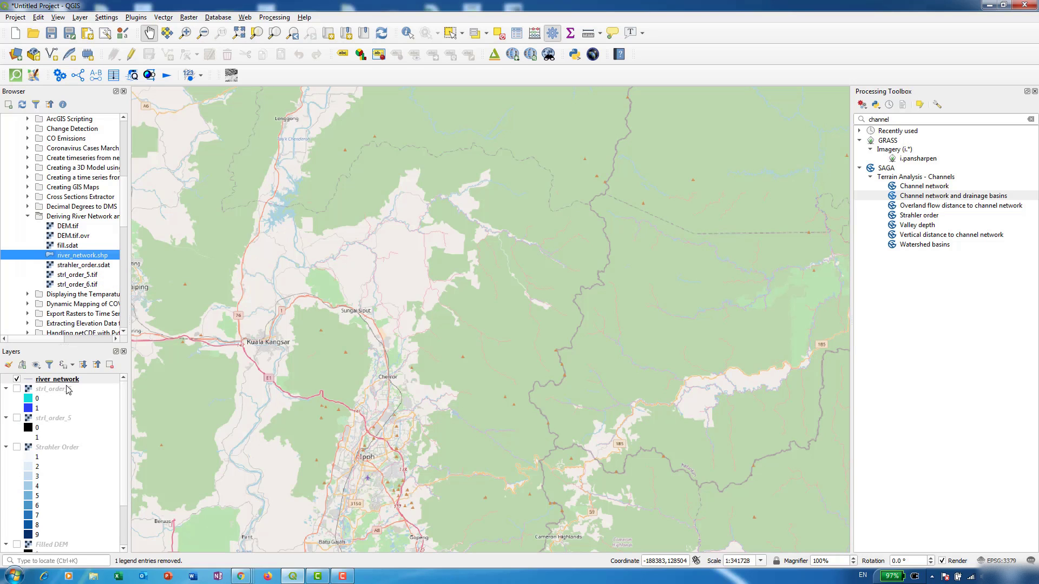
- Change the simple line colour of the river_network layer to a strong blue
drag(741, 343, 620, 341)
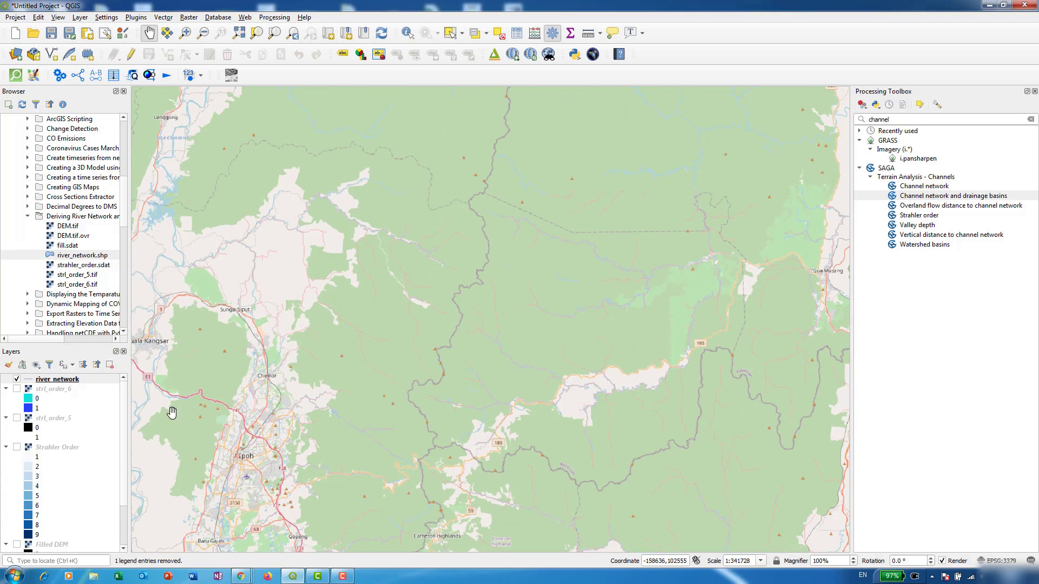
right_click(63, 383)
click(105, 576)
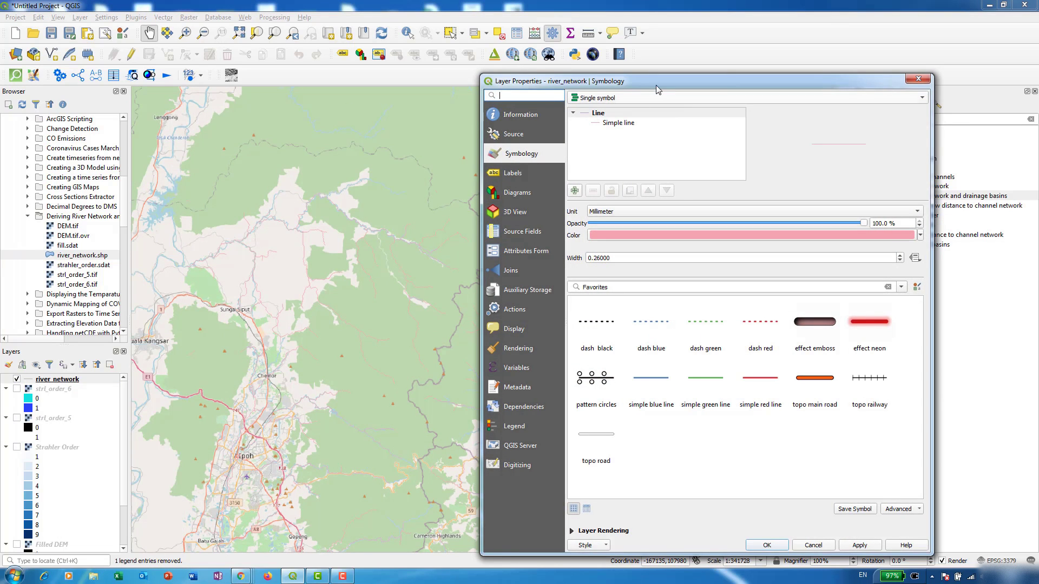
drag(592, 81, 172, 74)
click(244, 222)
click(201, 324)
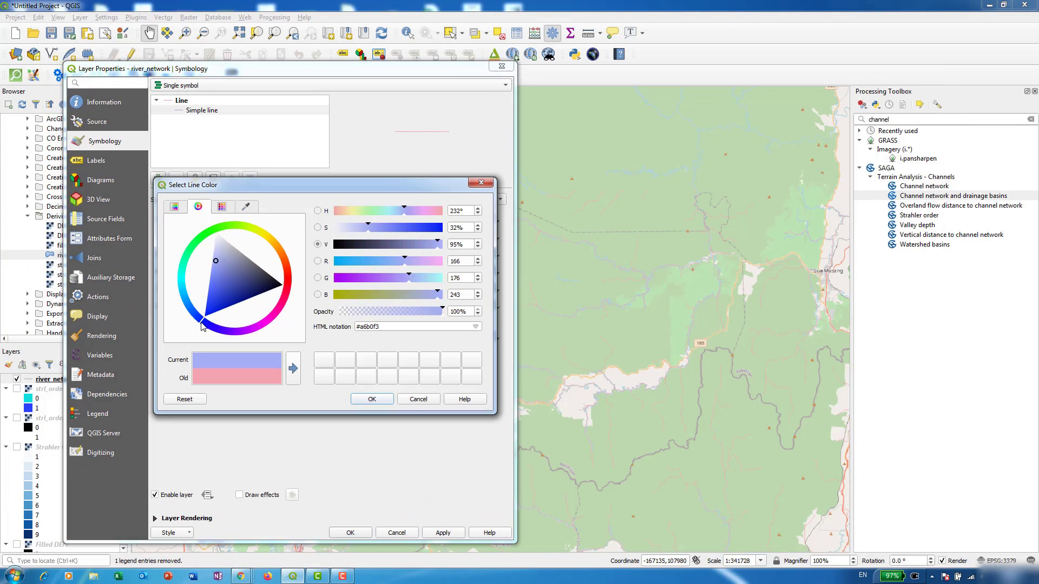
click(209, 301)
key(Return)
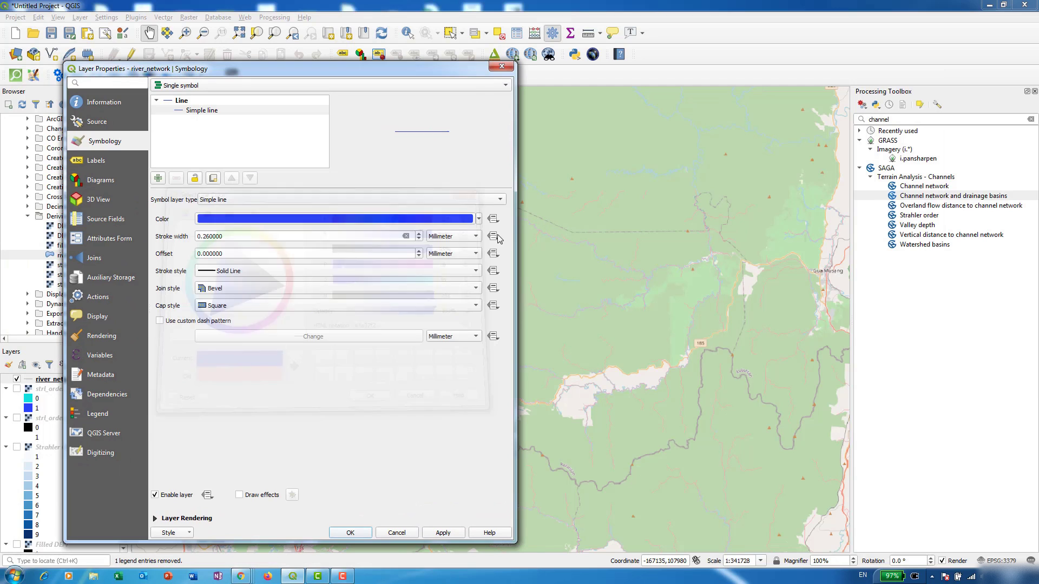
- Set the river_network stroke width to 0.46 mm and apply the line style
click(419, 234)
click(440, 535)
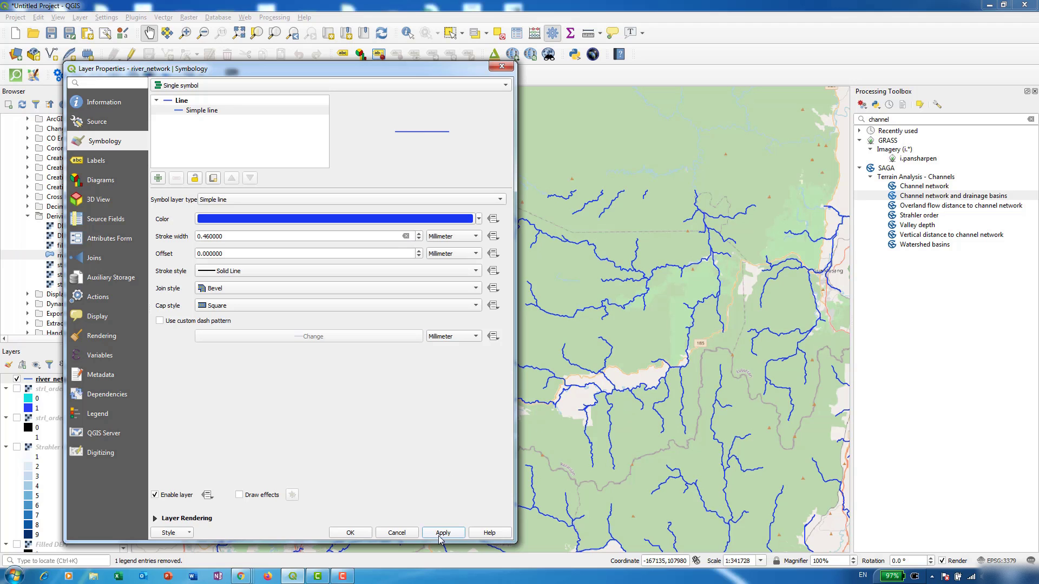
click(346, 534)
- Compare the river_network lines with the basemap rivers around Kuala Medang and along Sungai Jelai
scroll(526, 345, up, 3)
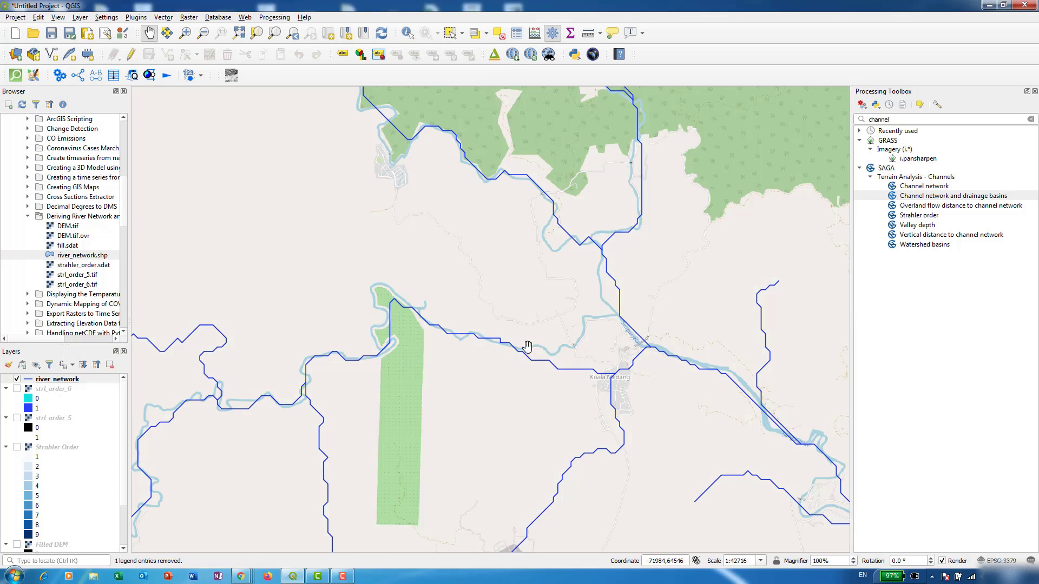
scroll(528, 346, down, 2)
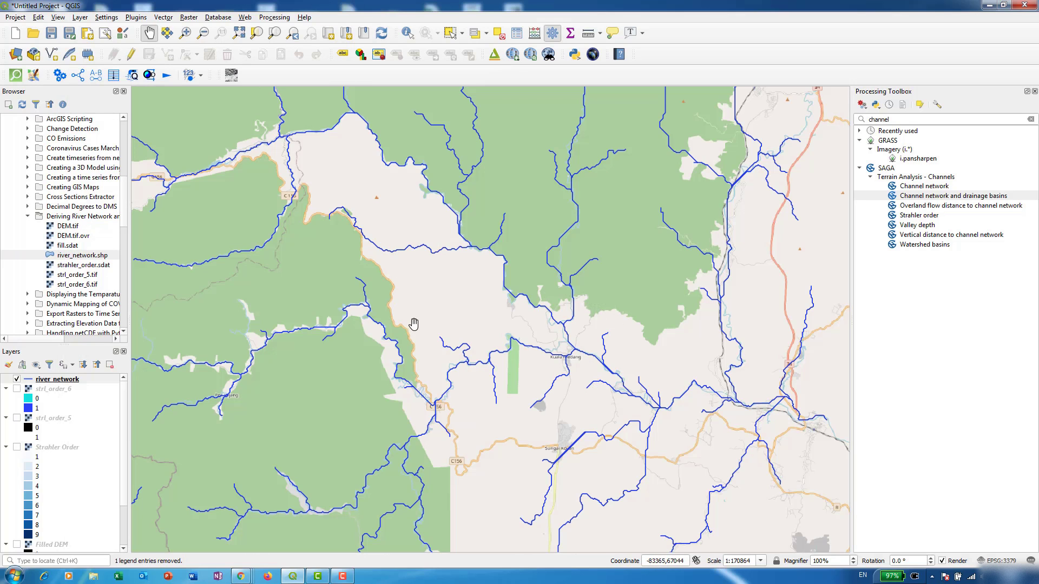
scroll(413, 324, down, 1)
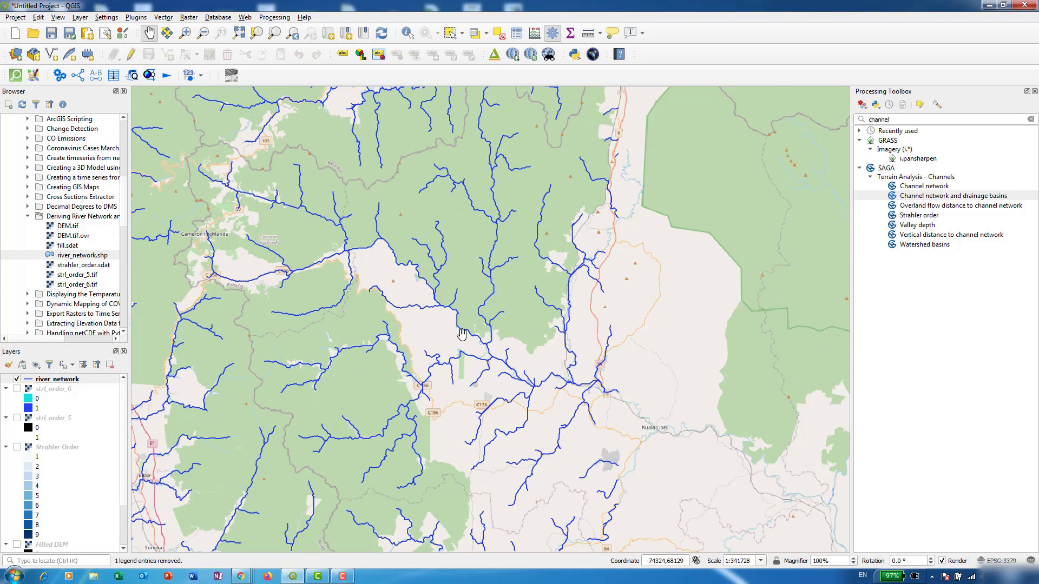
drag(330, 296, 393, 311)
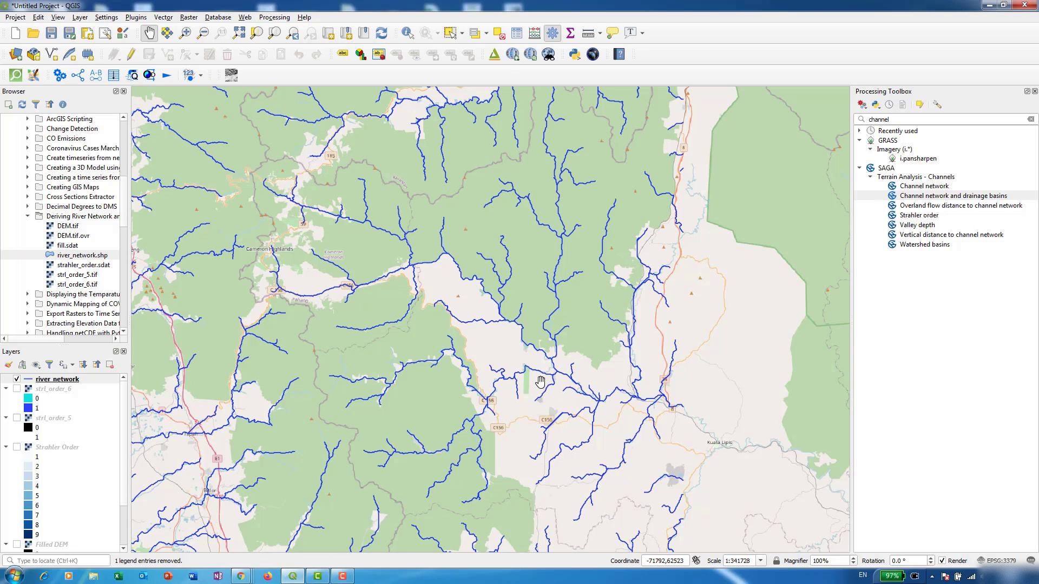
drag(483, 308, 553, 346)
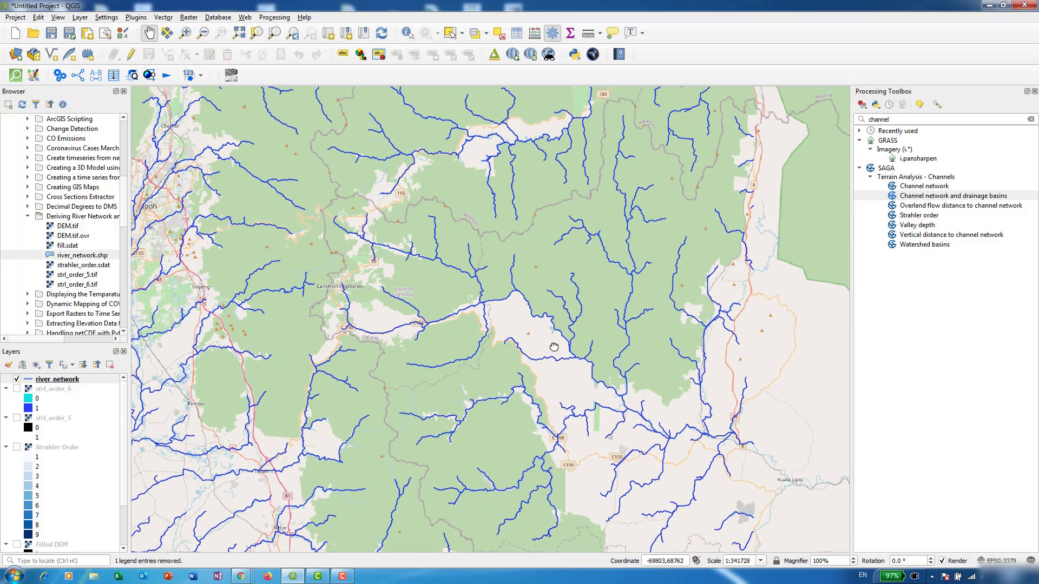
scroll(579, 373, up, 1)
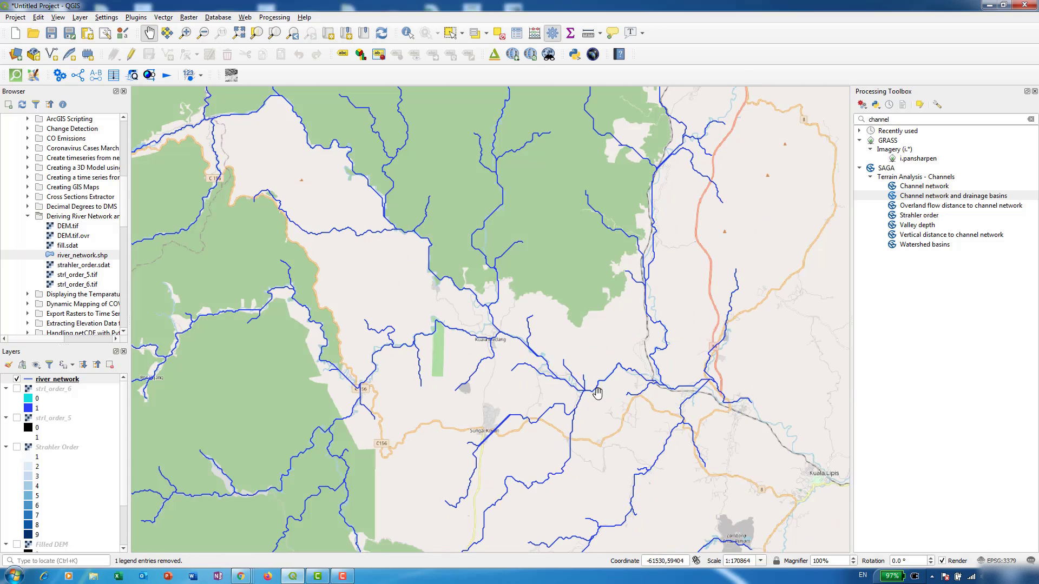
scroll(566, 386, up, 4)
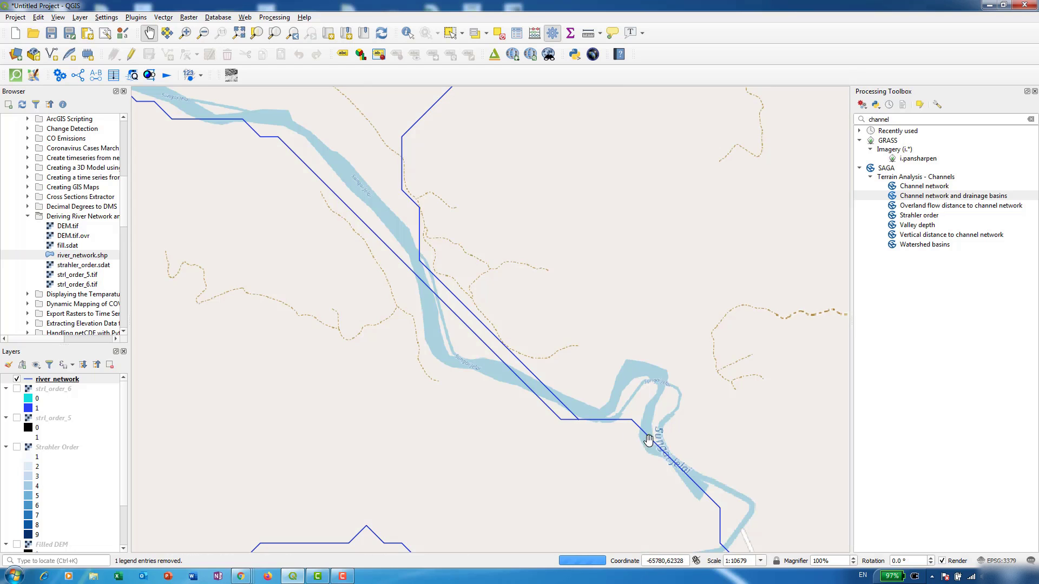
drag(649, 436, 303, 250)
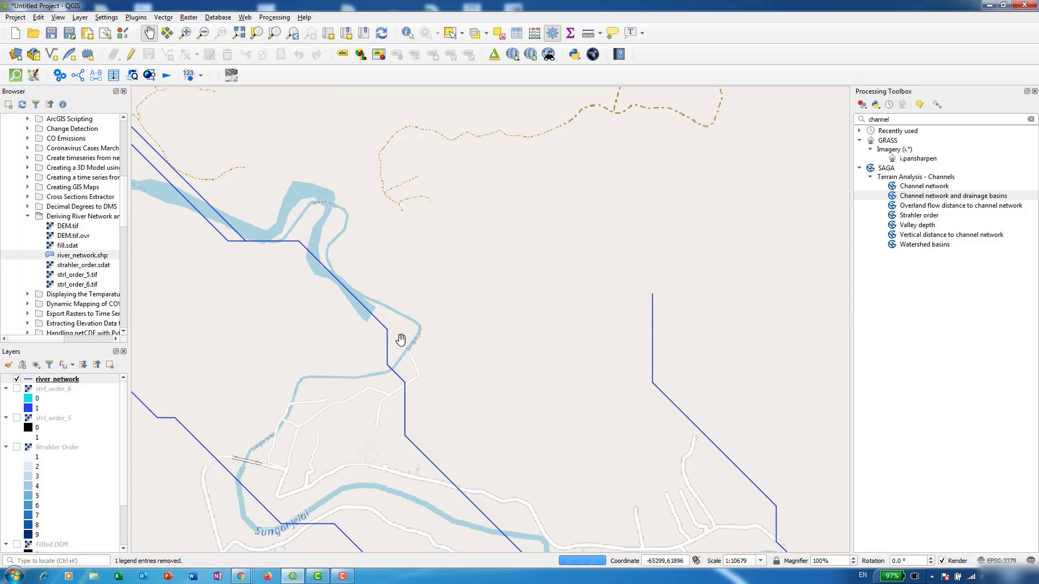
scroll(400, 339, down, 4)
drag(494, 399, 260, 366)
scroll(372, 371, down, 2)
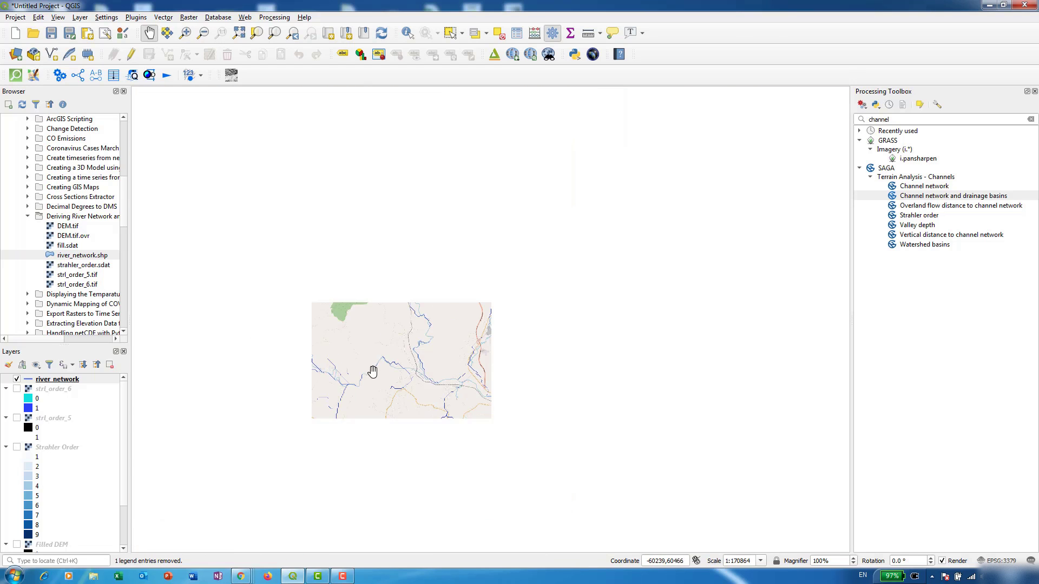
- Examine the river_network confluences near Padang Tengku against the basemap river, road and railway crossings
scroll(427, 391, up, 2)
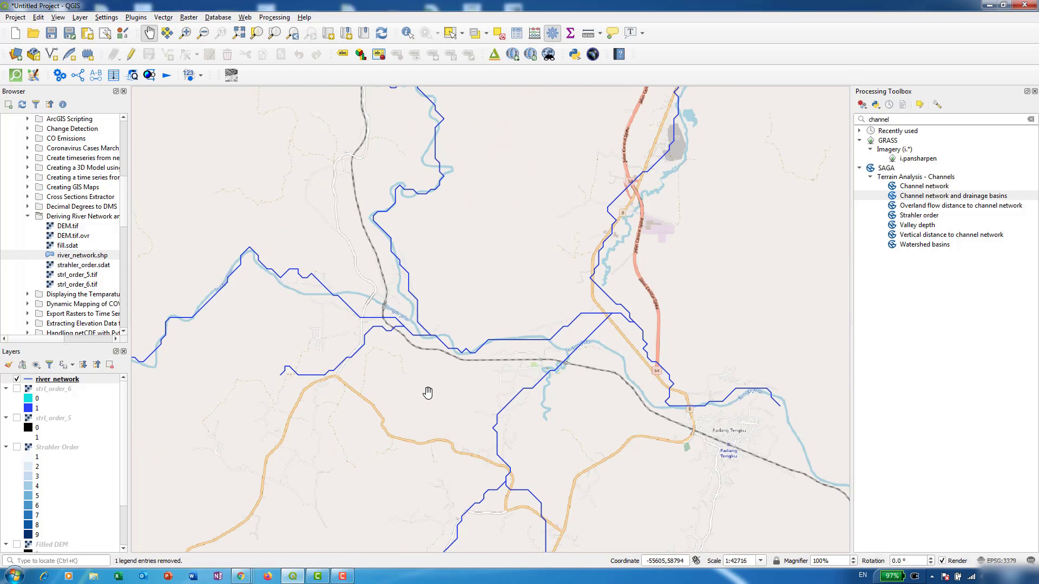
scroll(433, 387, down, 1)
scroll(464, 380, up, 2)
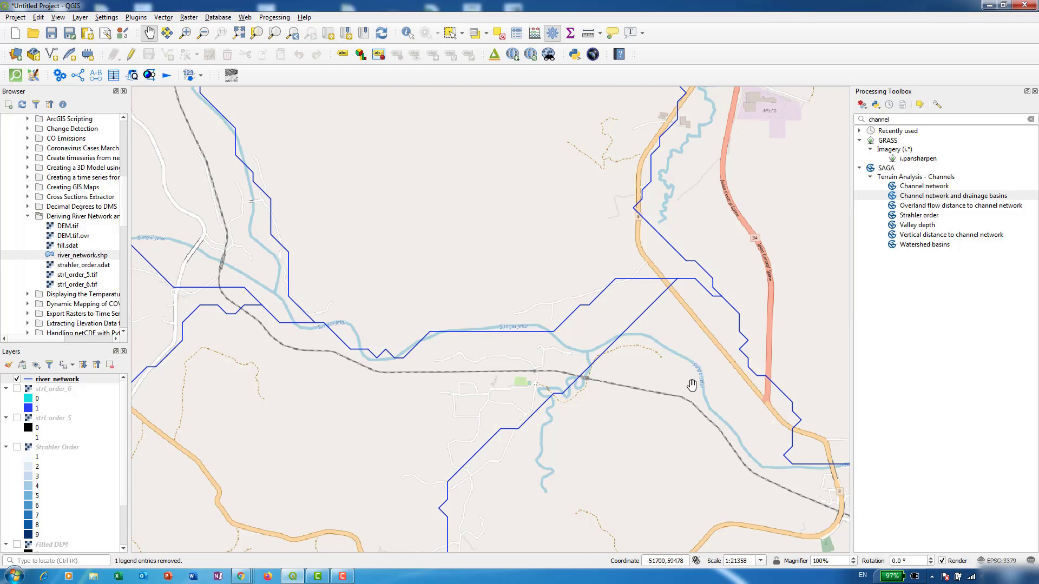
drag(665, 387, 820, 400)
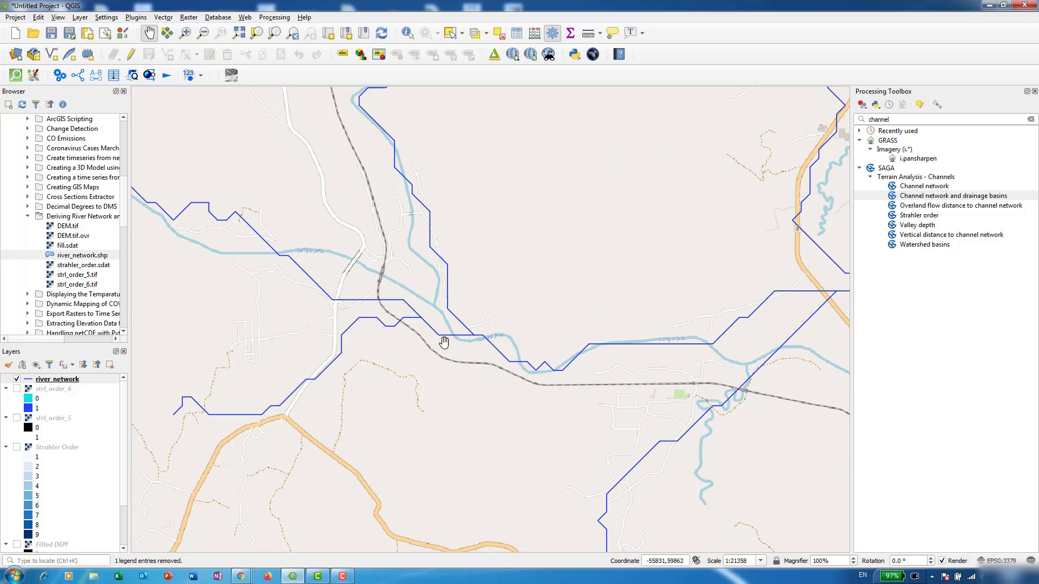
scroll(382, 276, up, 2)
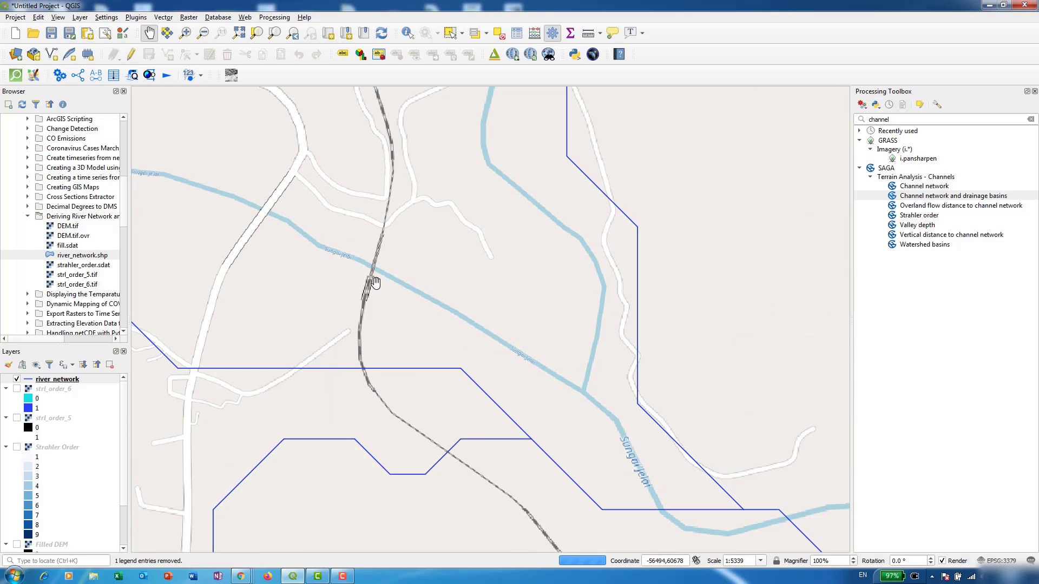
scroll(379, 264, down, 1)
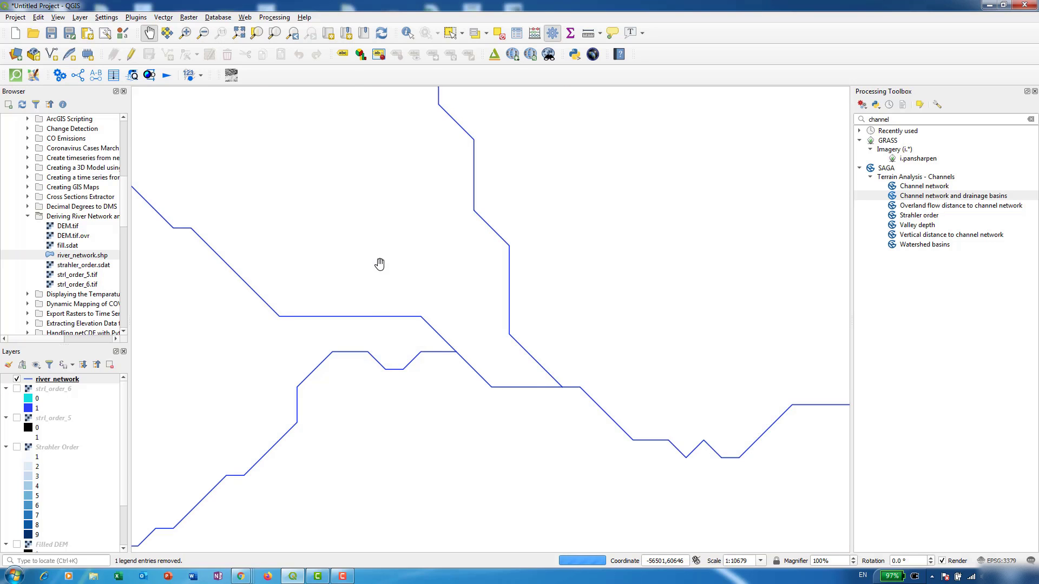
drag(379, 264, 425, 346)
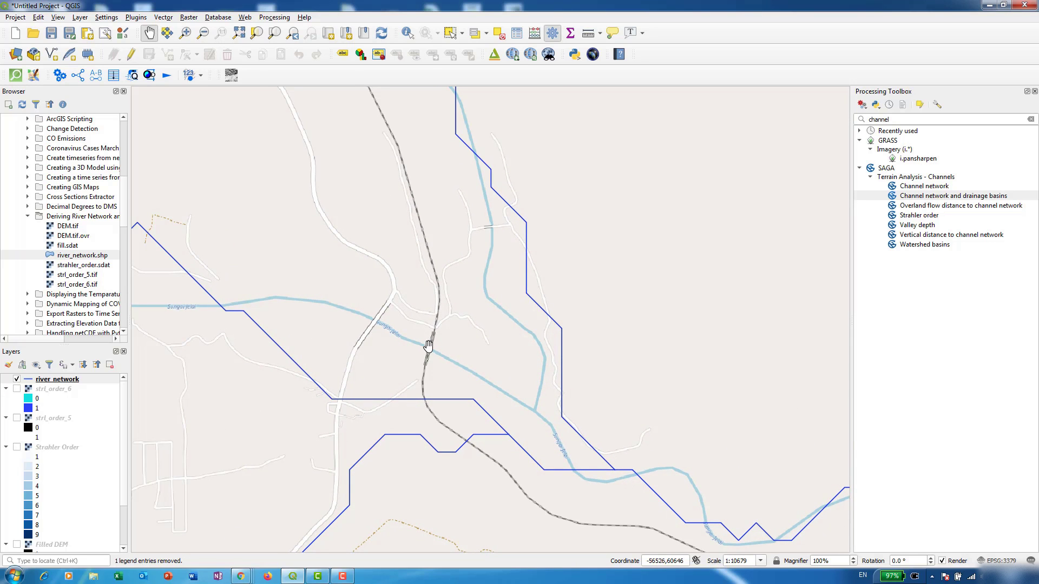
scroll(429, 347, down, 1)
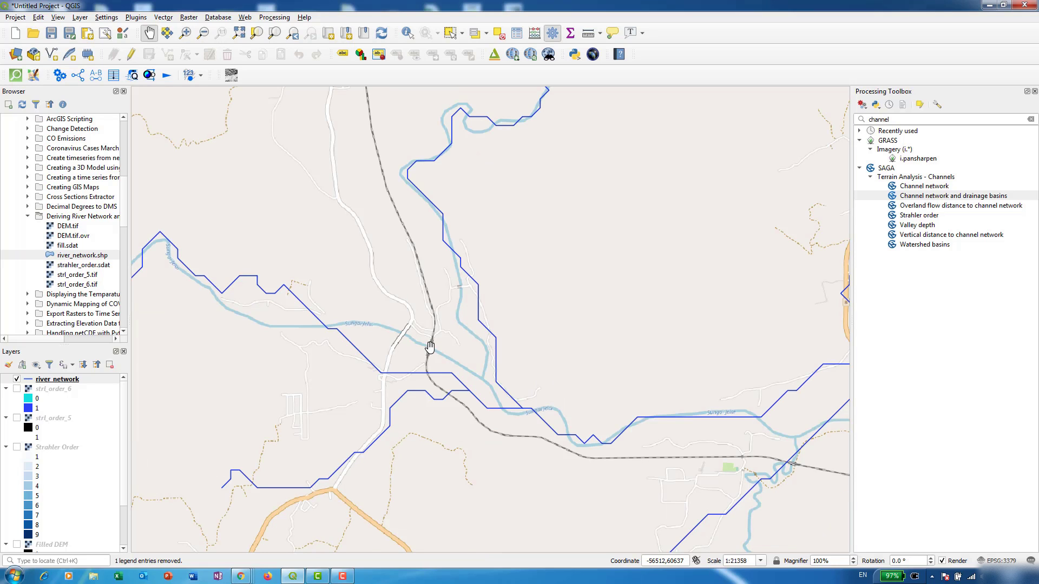
scroll(428, 347, down, 1)
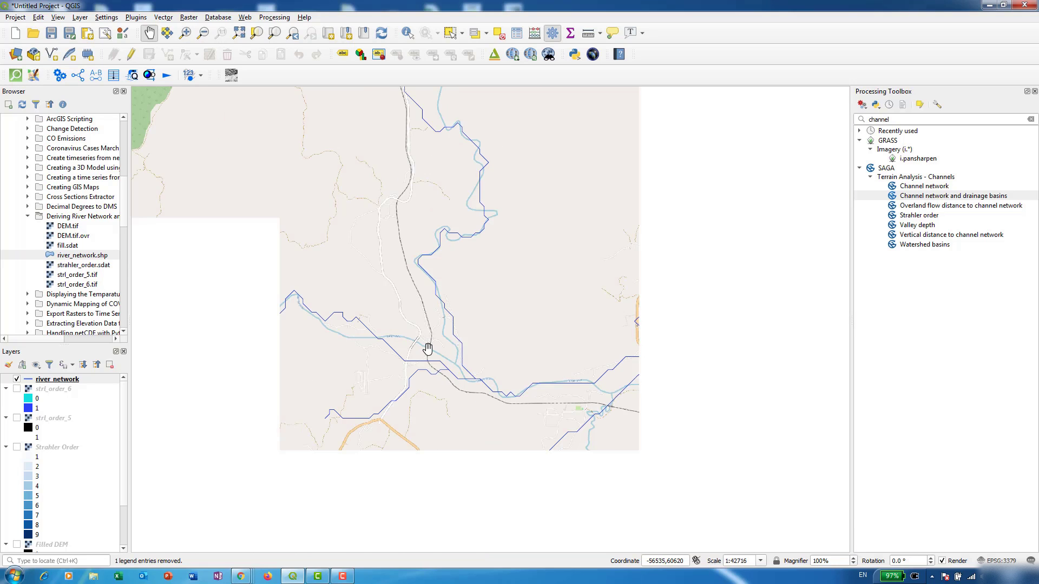
scroll(461, 365, up, 1)
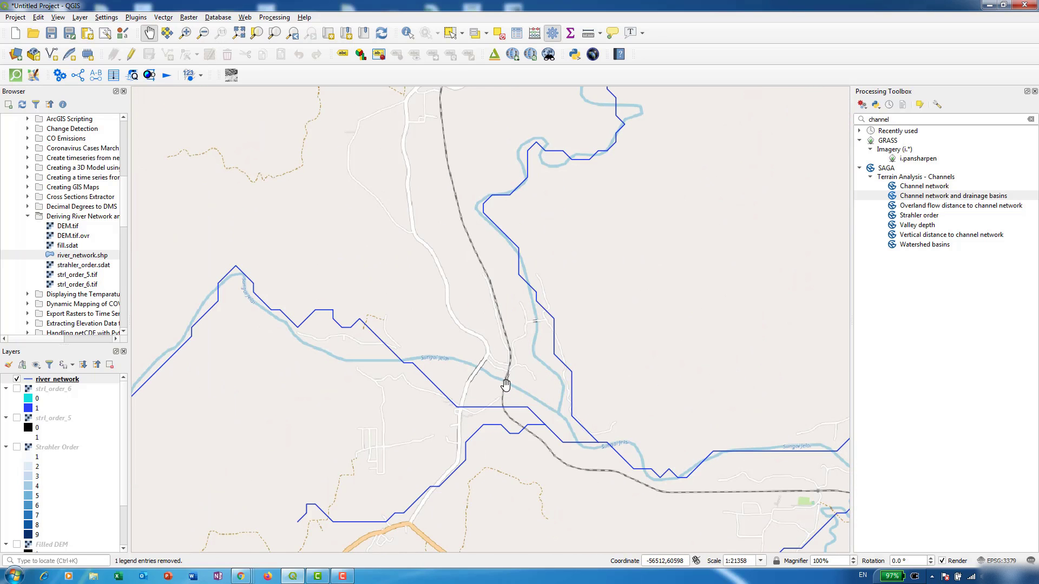
scroll(508, 384, up, 1)
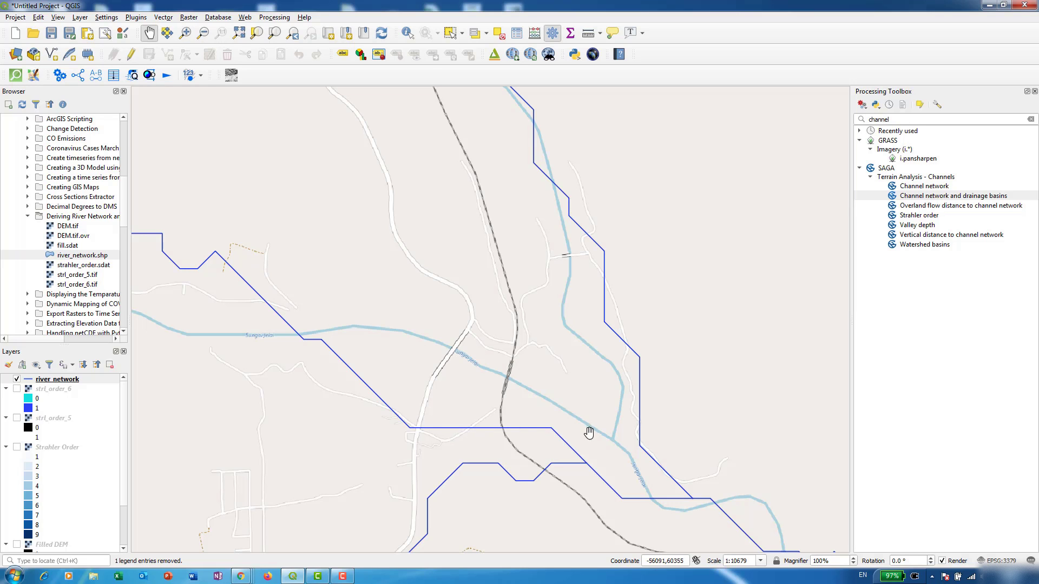
drag(410, 413, 355, 357)
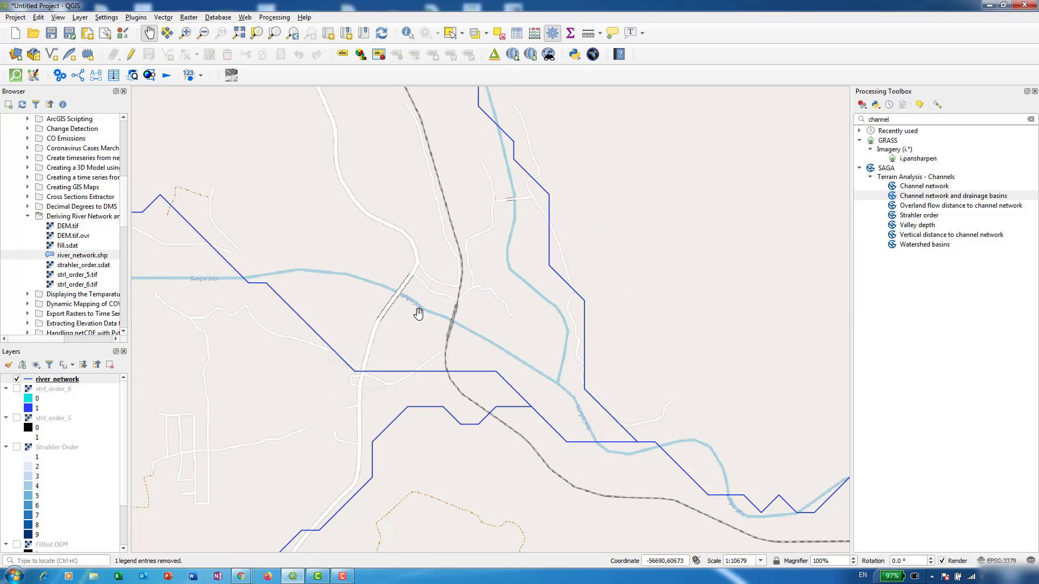
drag(418, 313, 492, 324)
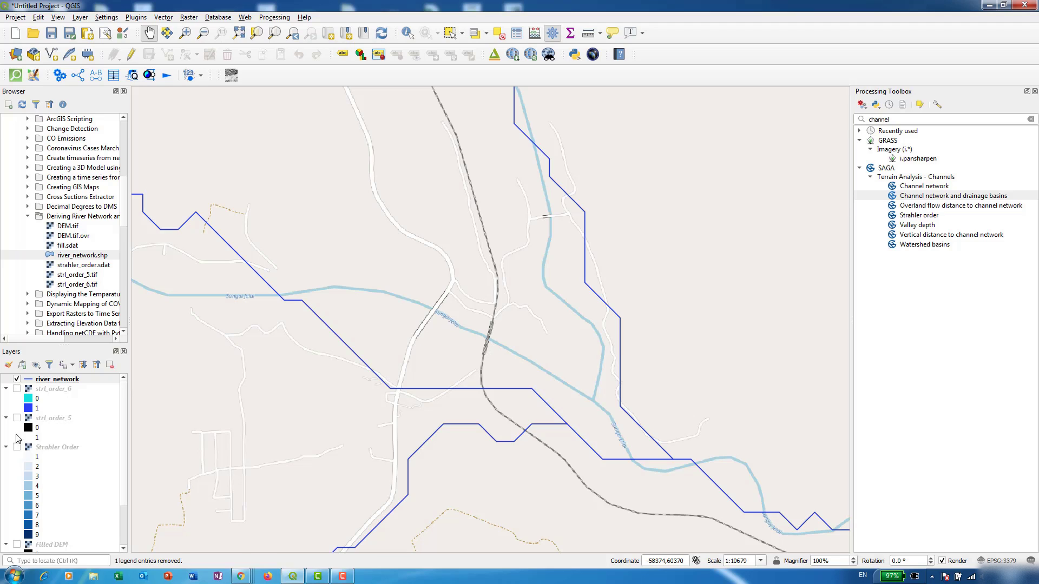
- Display the strl_order_6 raster beneath the river_network lines around the confluences near Padang Tengku
click(16, 388)
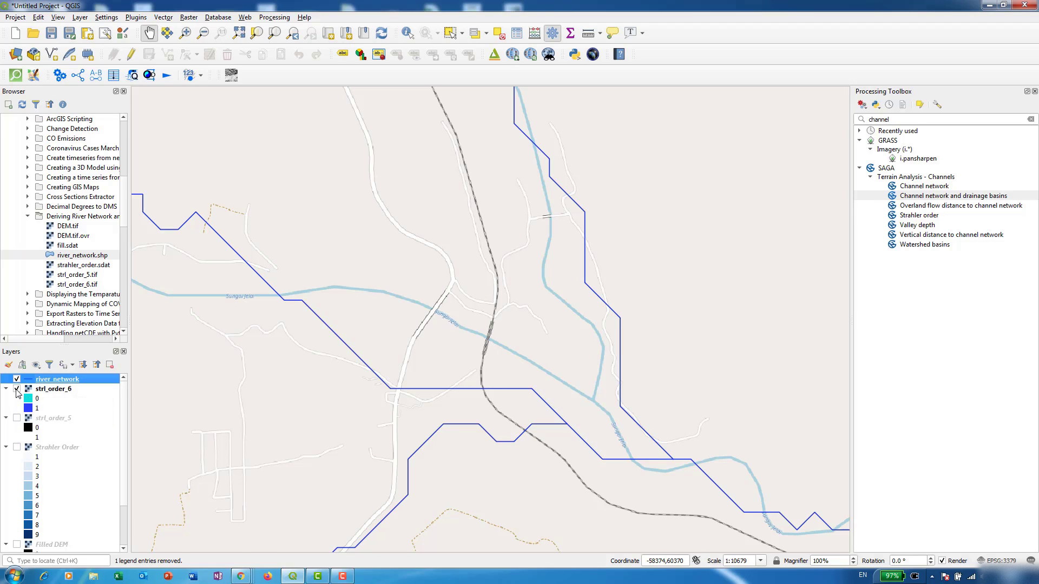
drag(505, 333, 441, 343)
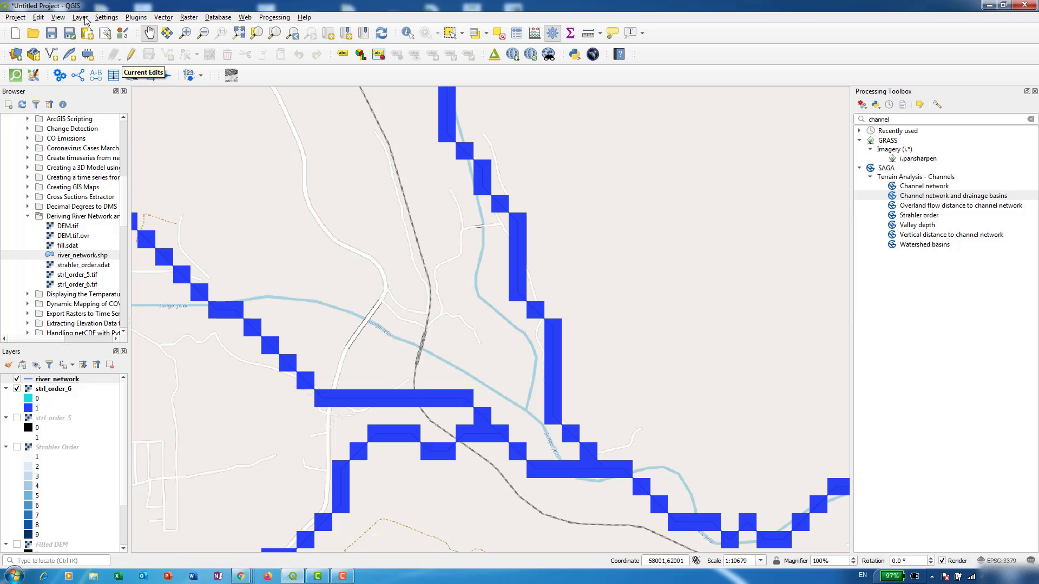
- Create a point shapefile layer named Outlet in the project CRS, EPSG:3379 - GDM2000 / Pahang Grid
click(115, 22)
mouse_move(80, 18)
mouse_move(99, 45)
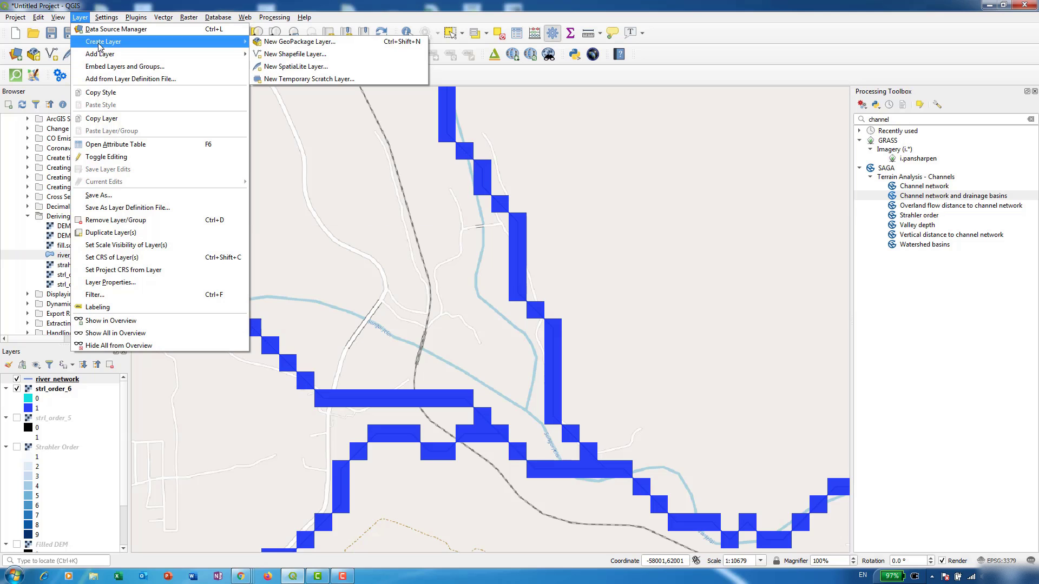
click(315, 54)
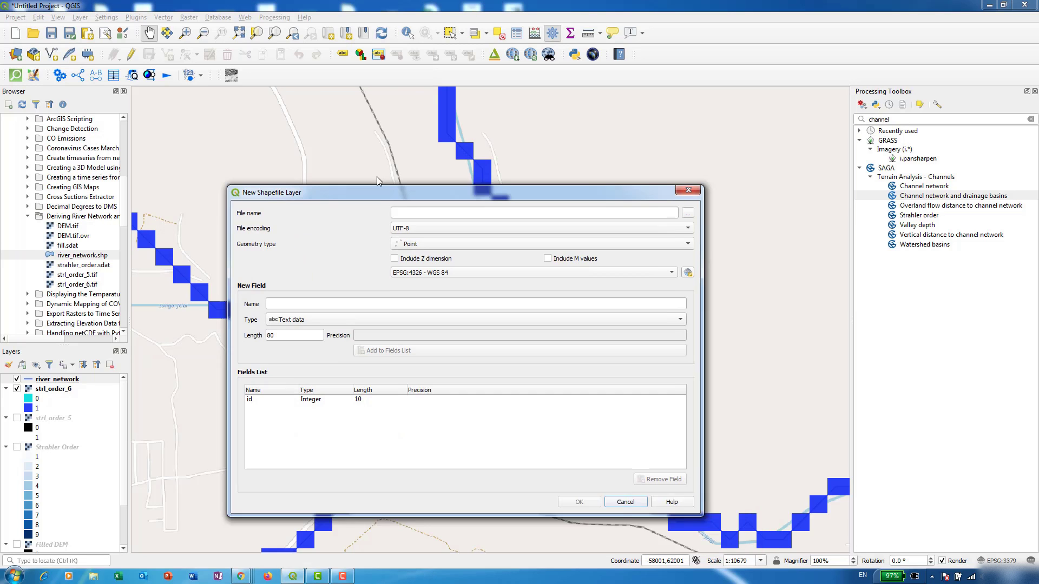
text(Outlet)
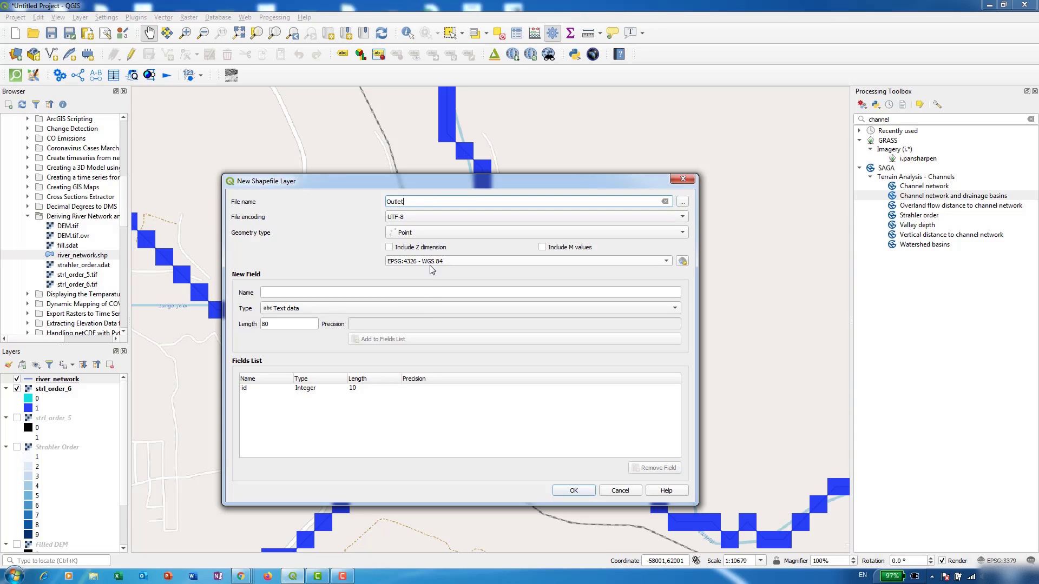
click(399, 262)
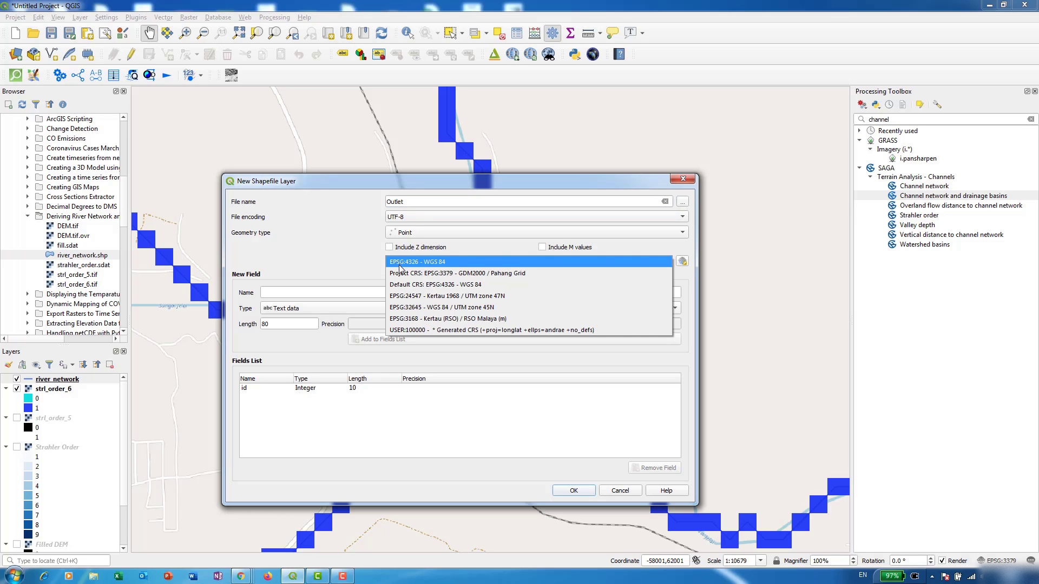
click(466, 273)
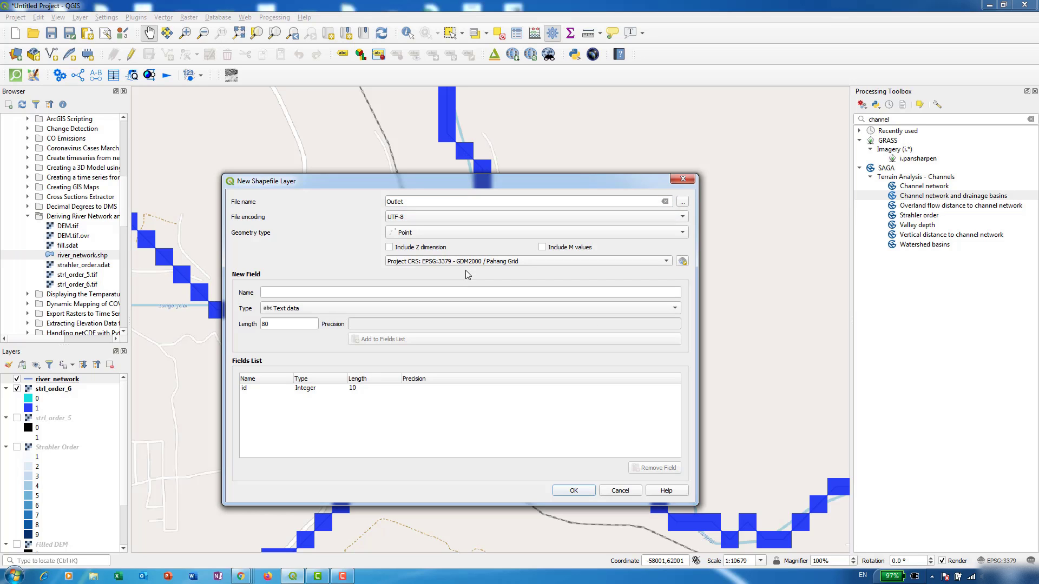
click(574, 490)
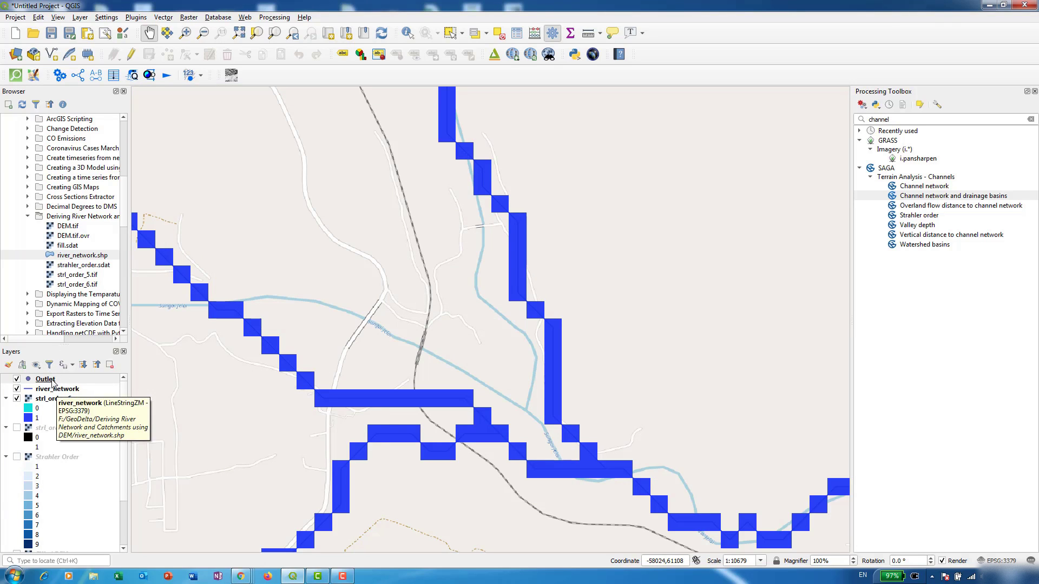
- Make the Outlet layer editable and add a point with id 1 where the railway crosses the horizontal stretch of strl_order_6 channel cells
right_click(51, 379)
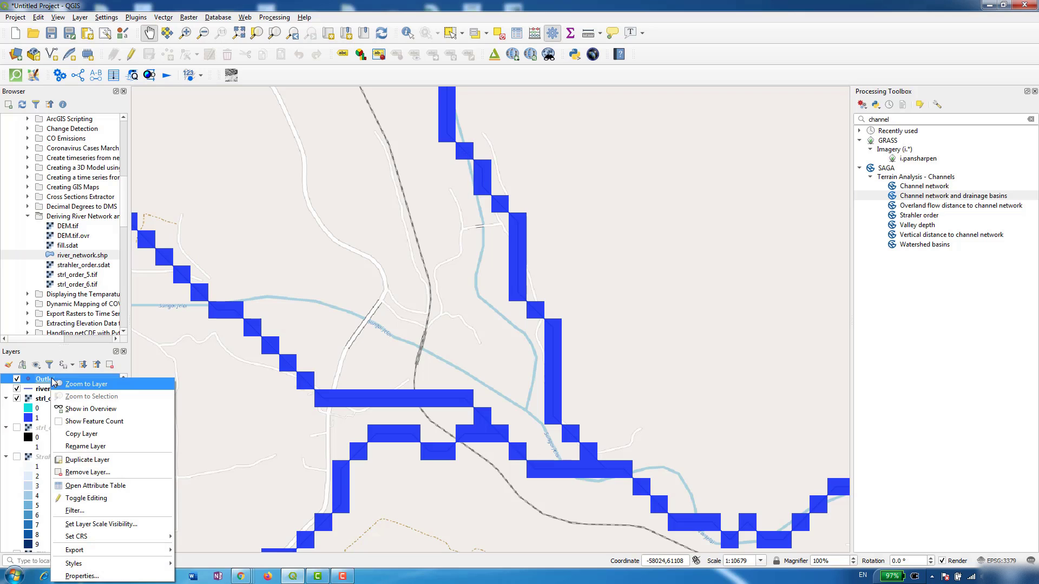
click(104, 498)
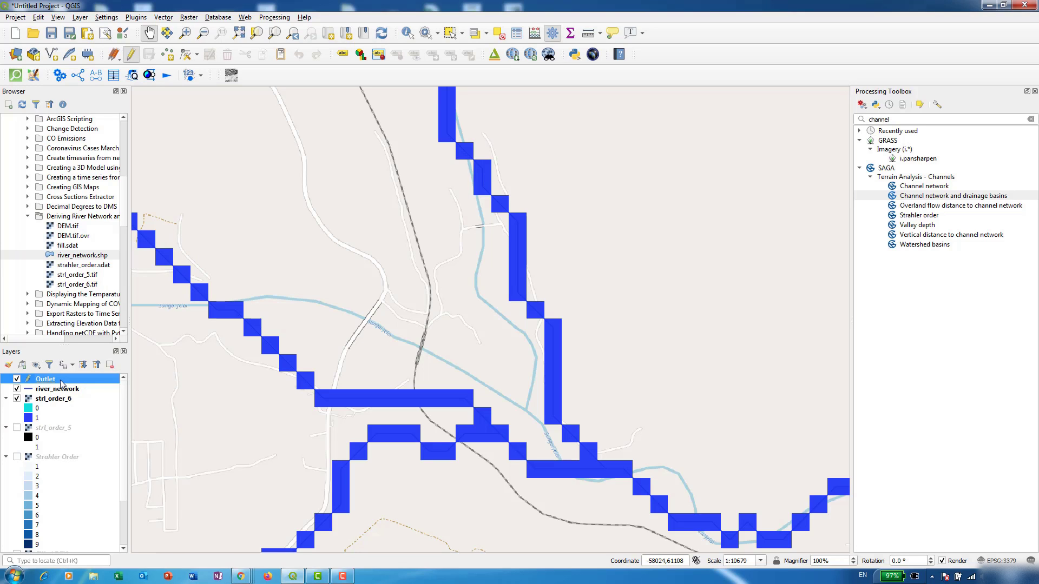
click(167, 56)
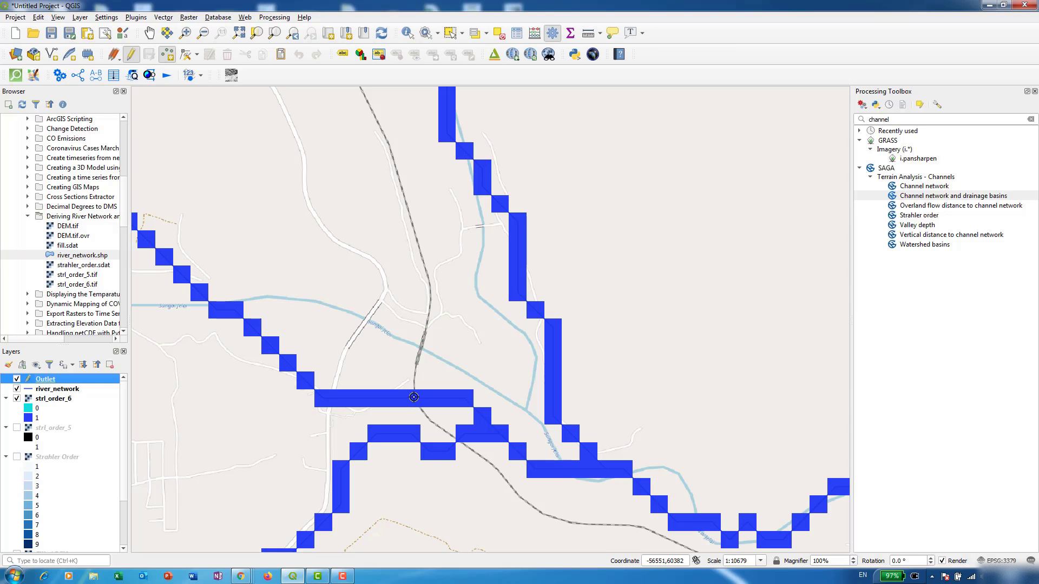
click(414, 397)
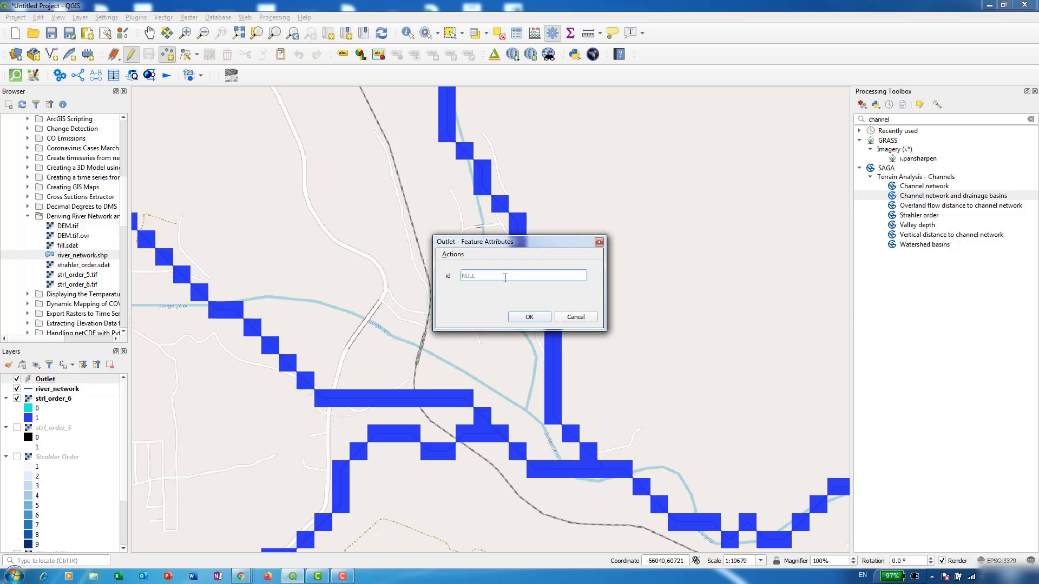
click(530, 318)
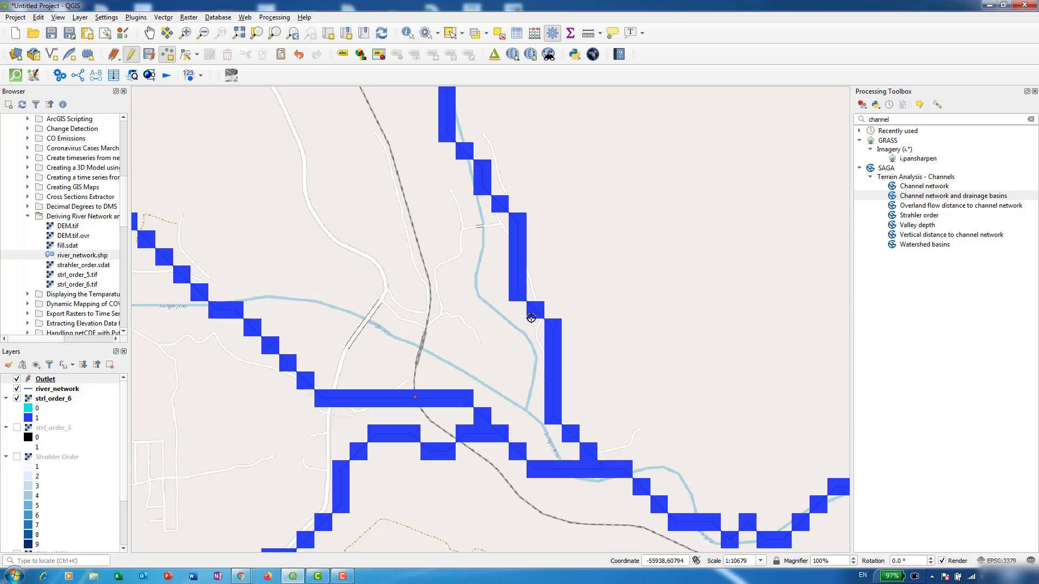
- End editing of the Outlet layer and save its changes
click(47, 381)
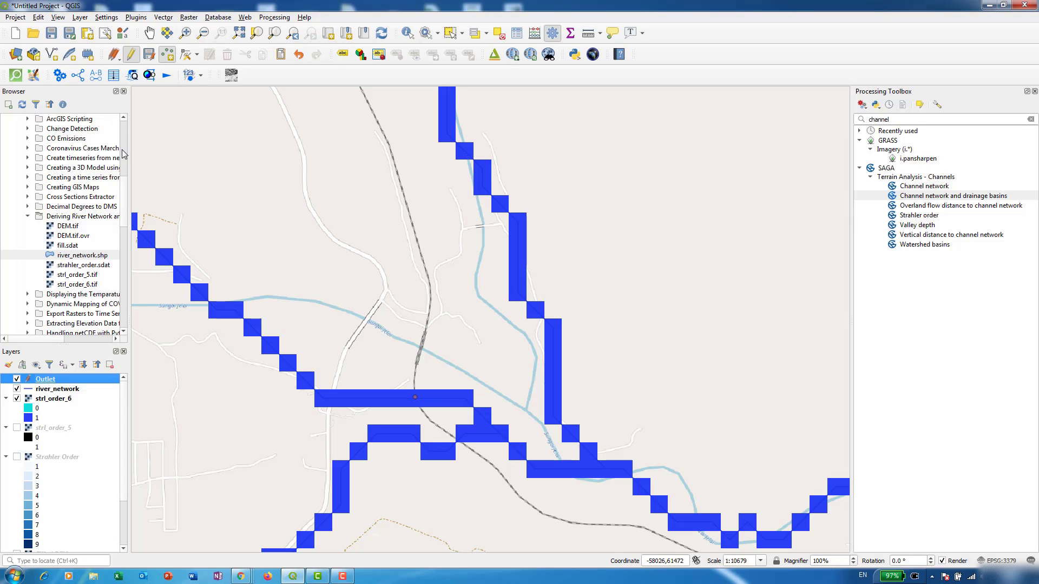
click(132, 55)
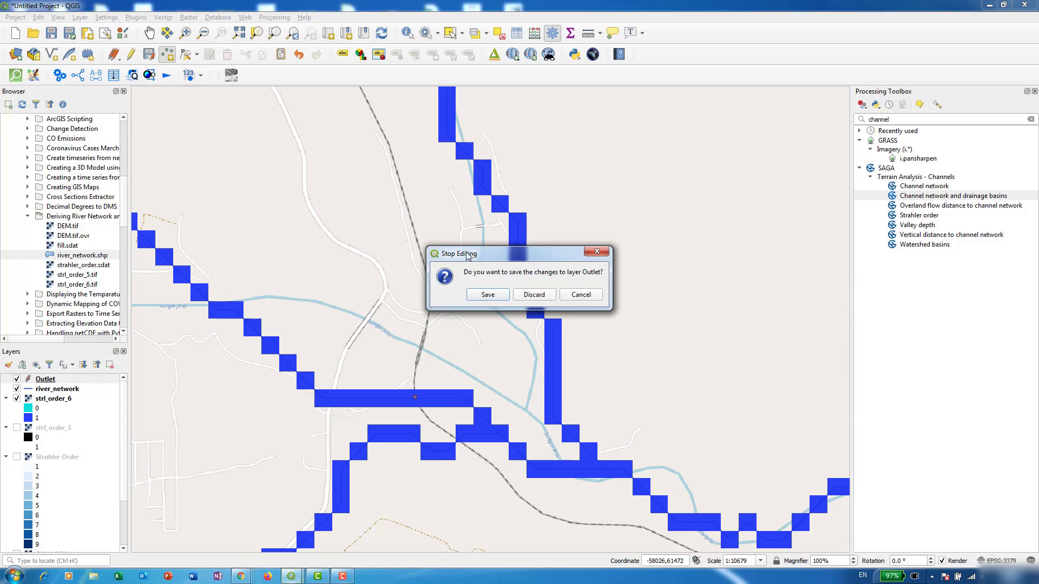
click(485, 295)
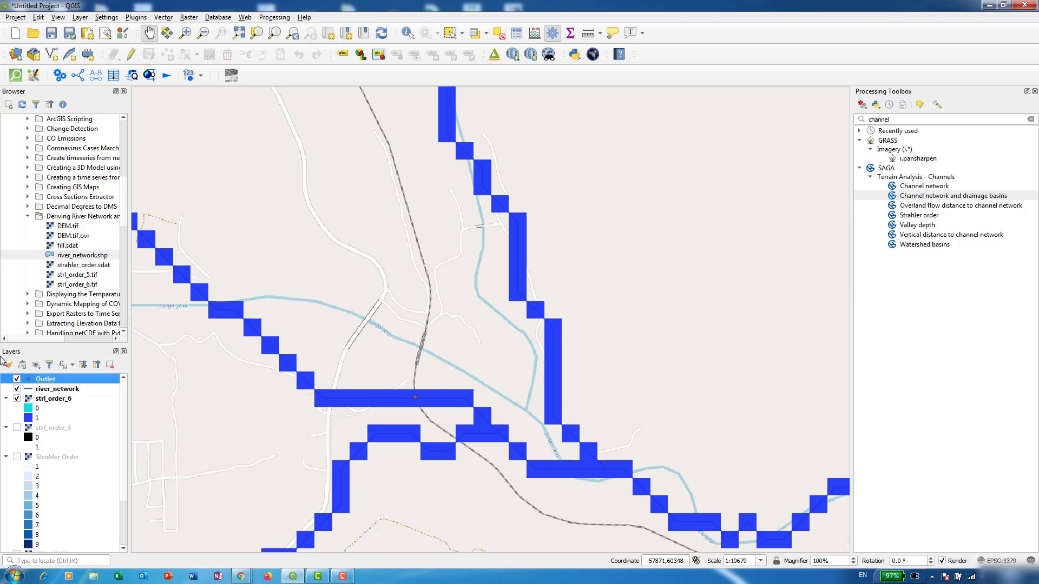
- Open the Outlet layer's attribute table and bring up the field calculator for it
right_click(42, 378)
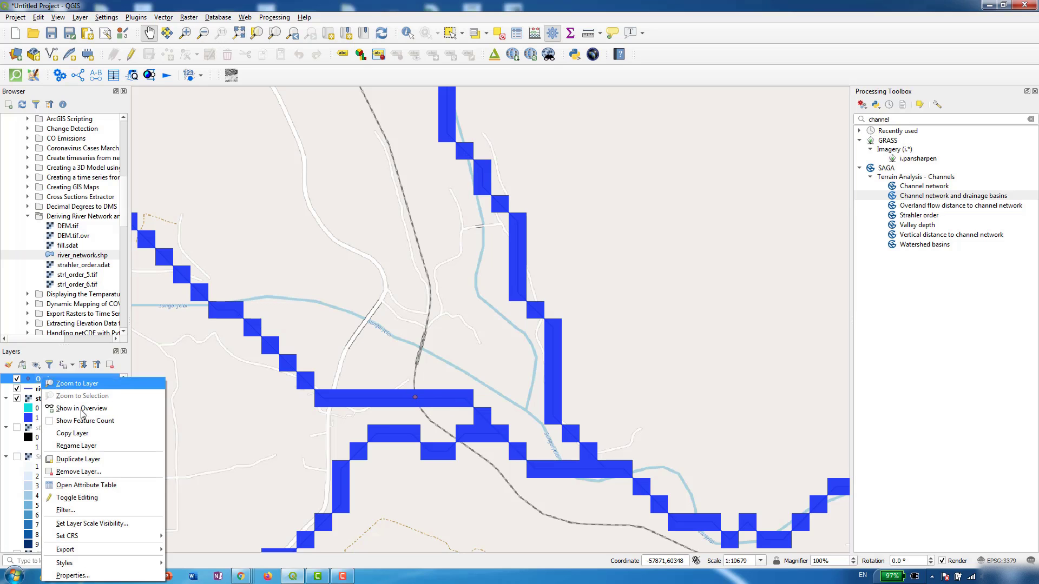
click(115, 485)
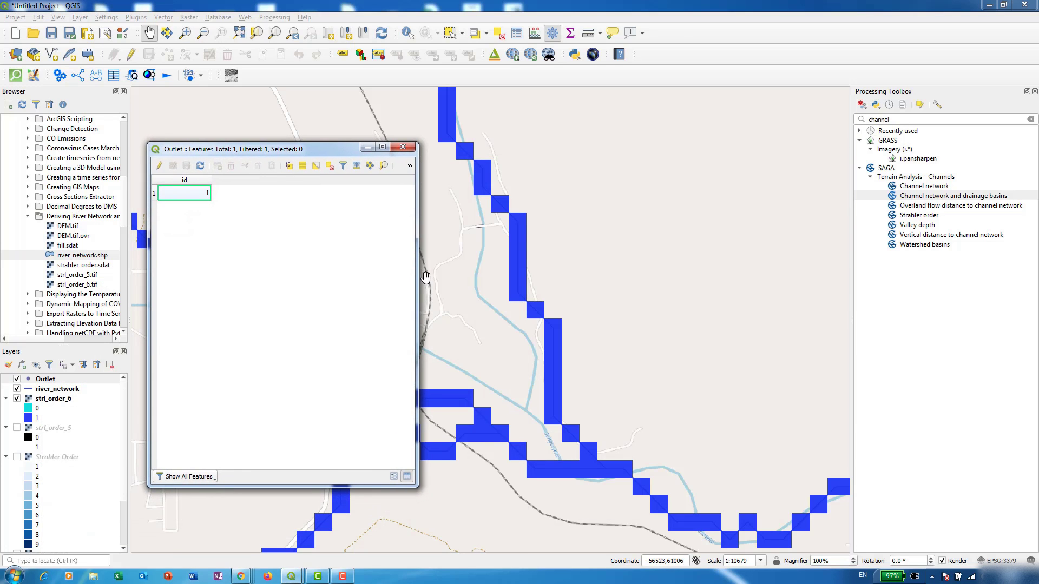
drag(420, 276, 403, 275)
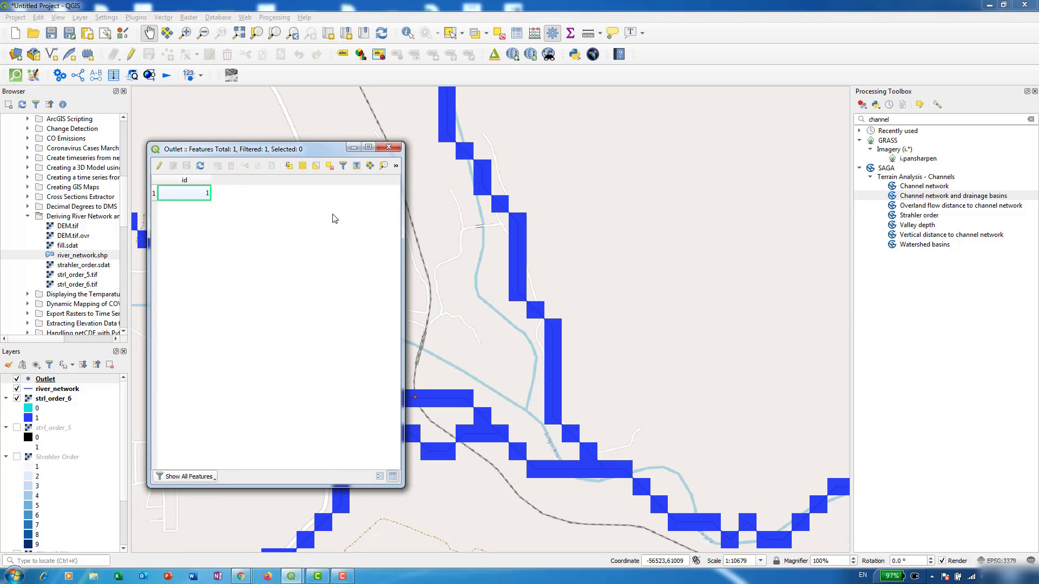
click(396, 166)
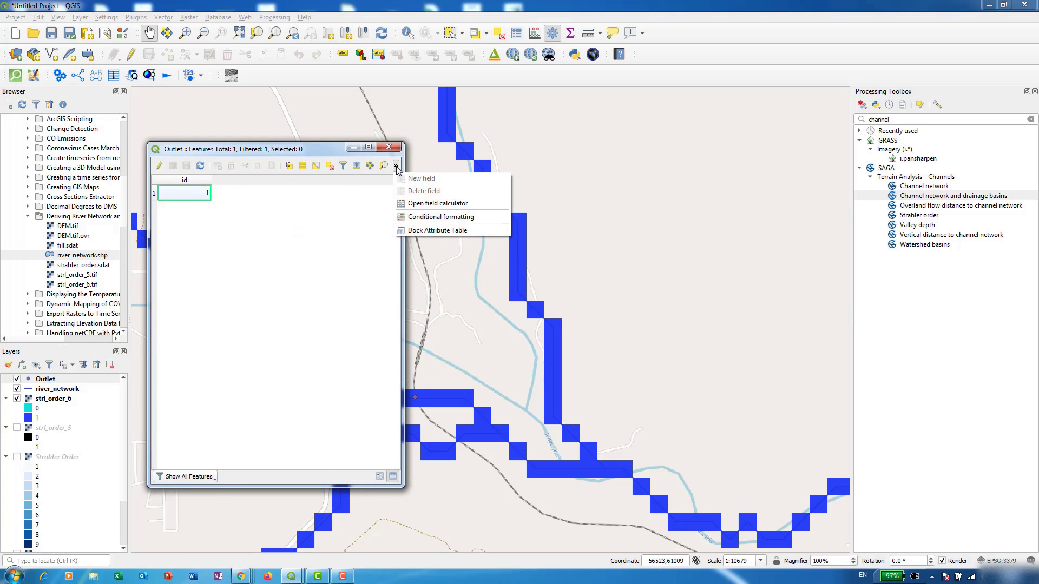
click(431, 205)
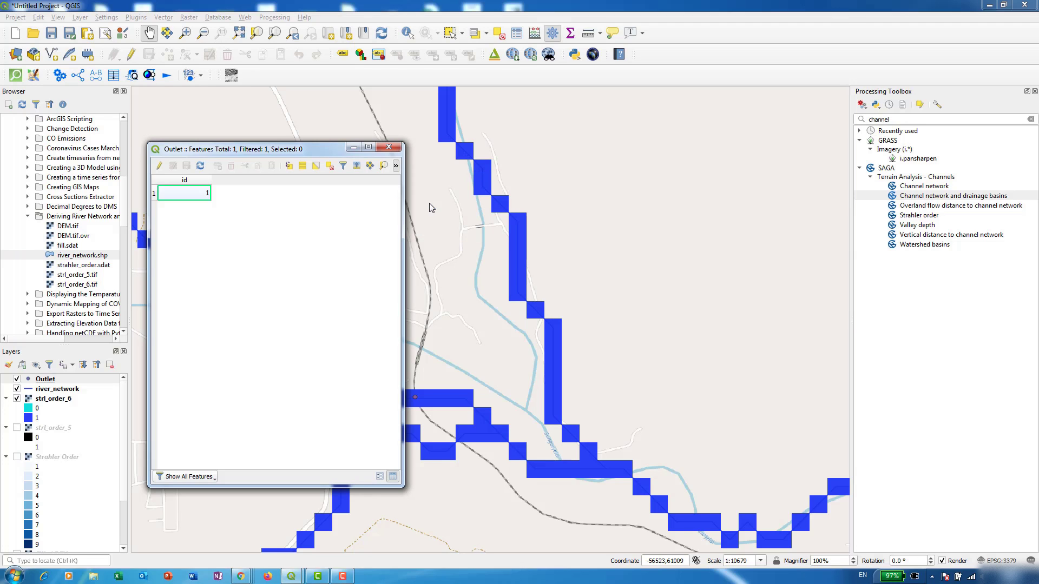
drag(373, 203, 500, 164)
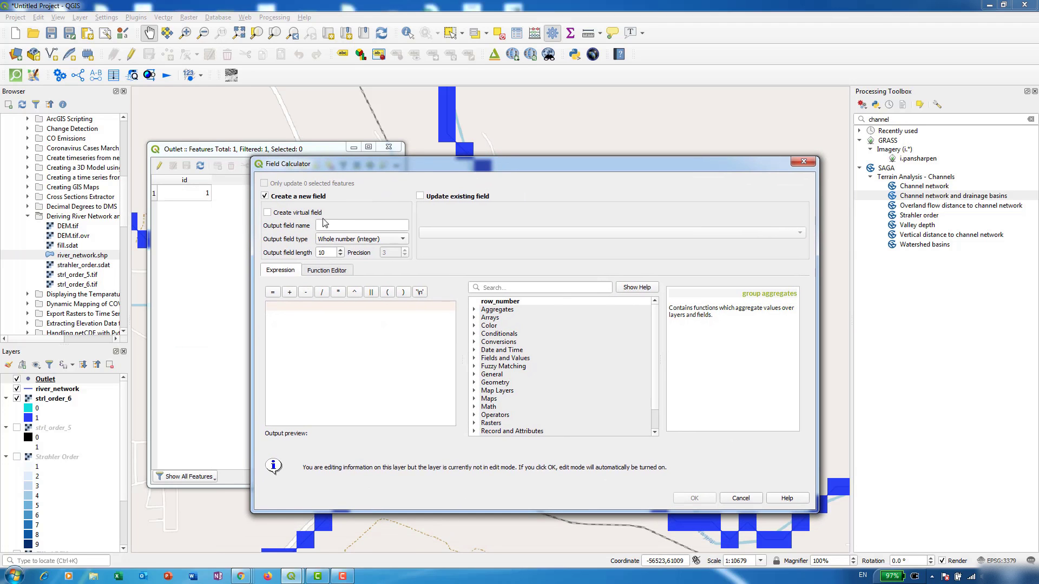
- Define a new, non-virtual field named x_coord with the geometry function $x as its expression
click(268, 213)
click(269, 214)
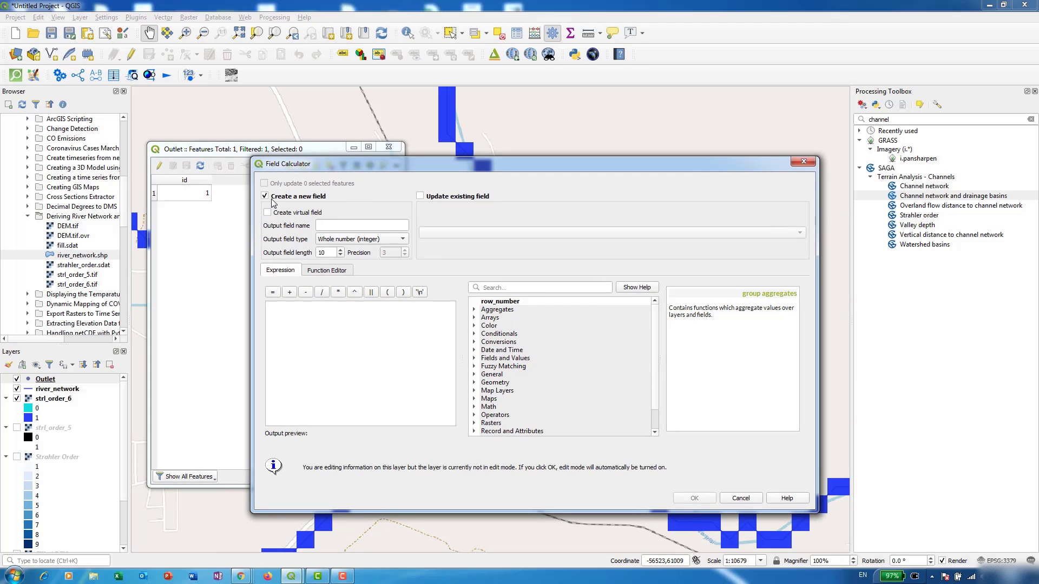
click(325, 229)
double_click(495, 383)
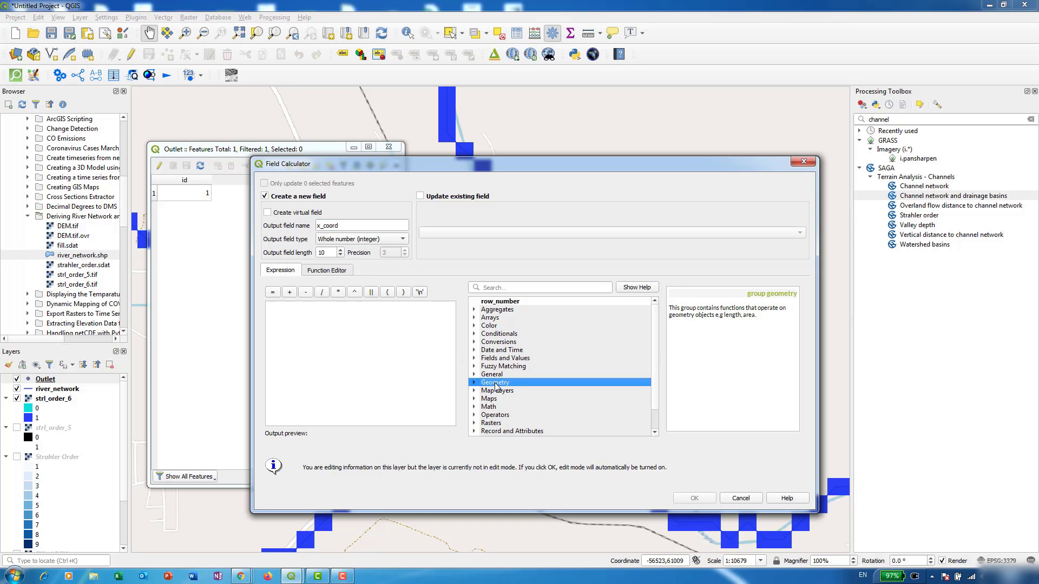
scroll(509, 395, down, 20)
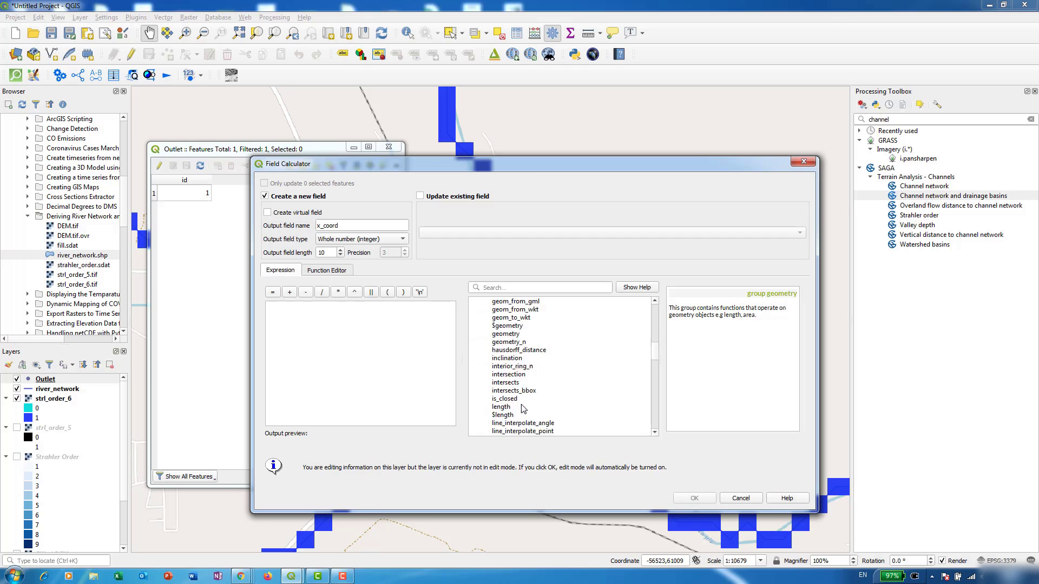
scroll(520, 407, down, 13)
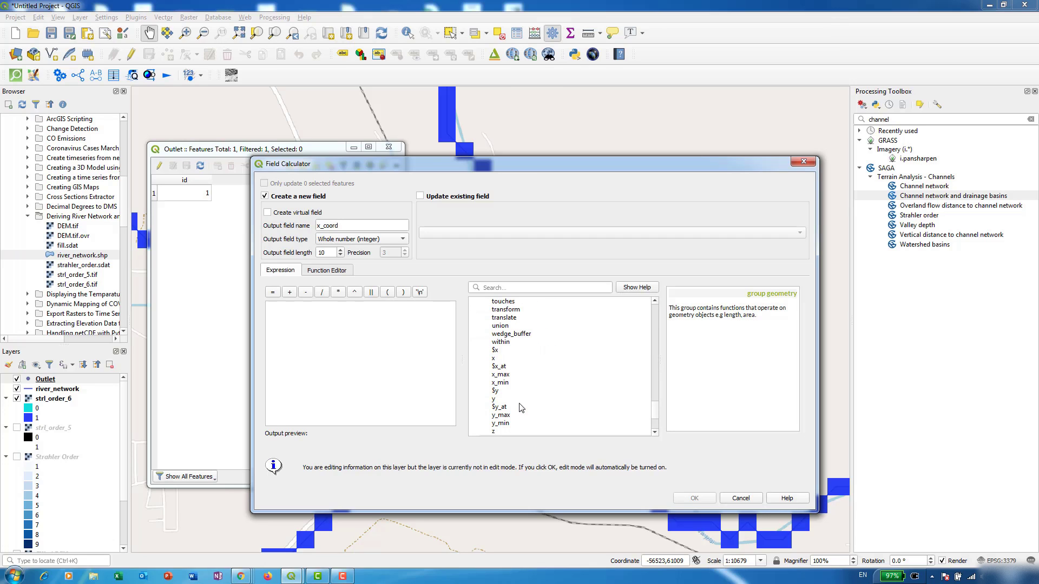
click(498, 351)
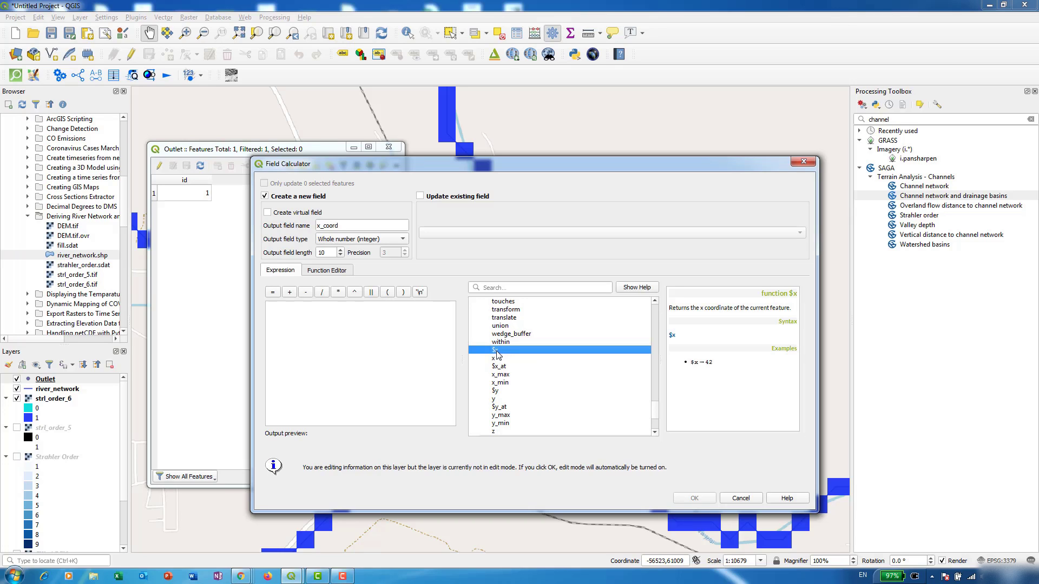
click(693, 312)
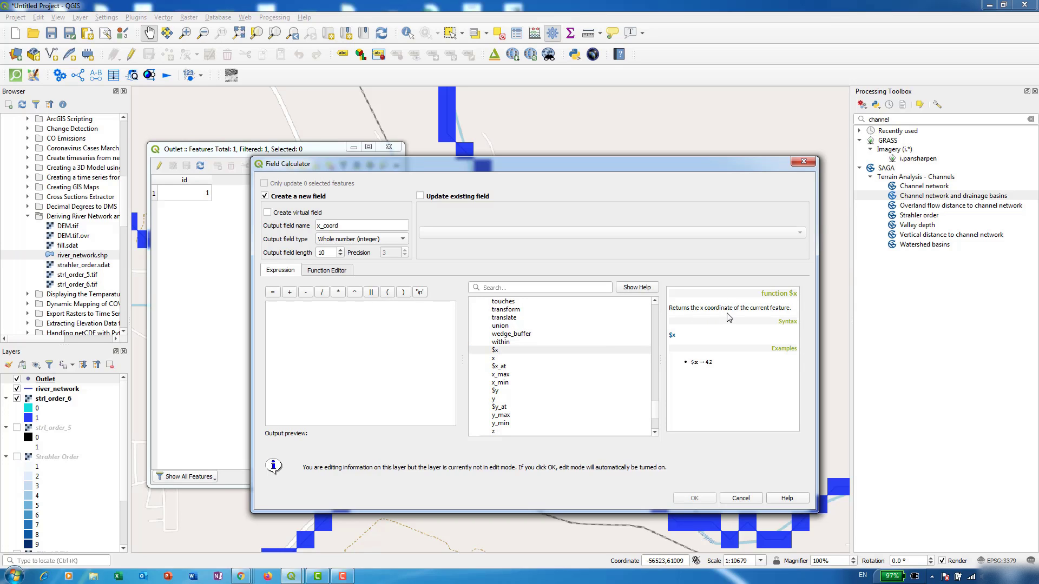
double_click(496, 351)
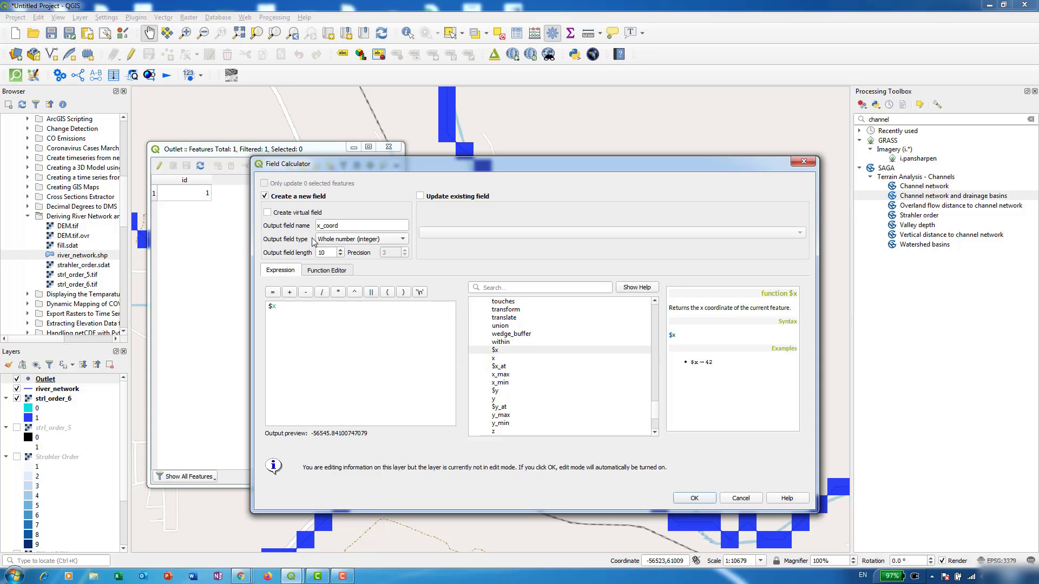
- Set the x_coord field type to Decimal number (real) with precision 3, create the field and check its value
click(331, 241)
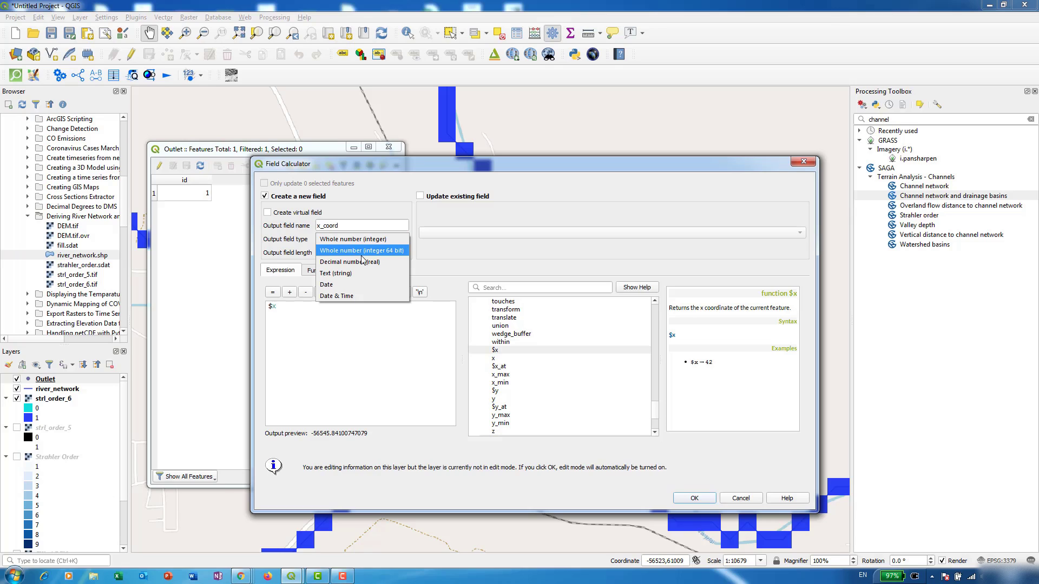
click(344, 263)
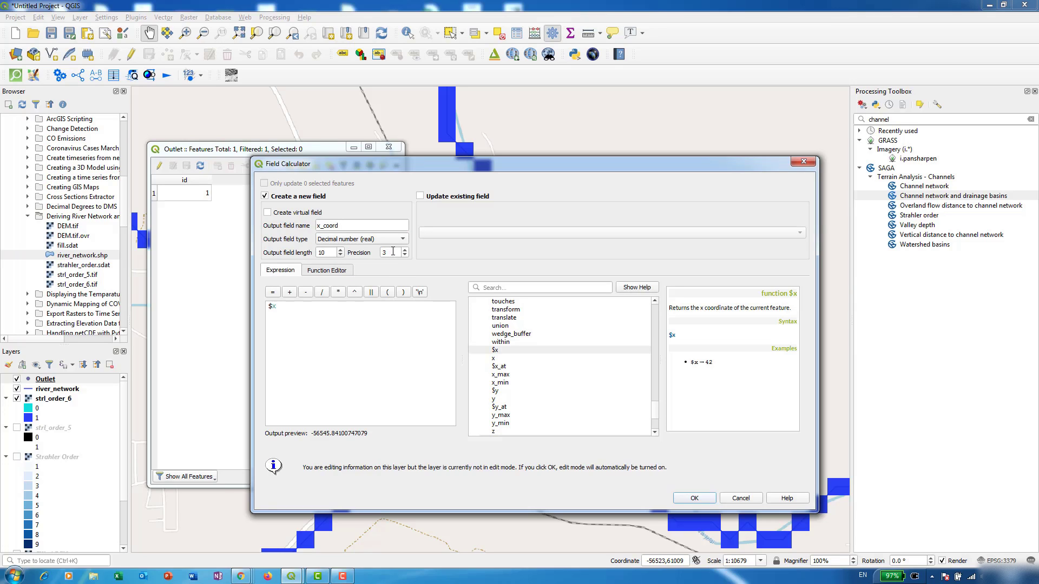
click(385, 252)
click(694, 498)
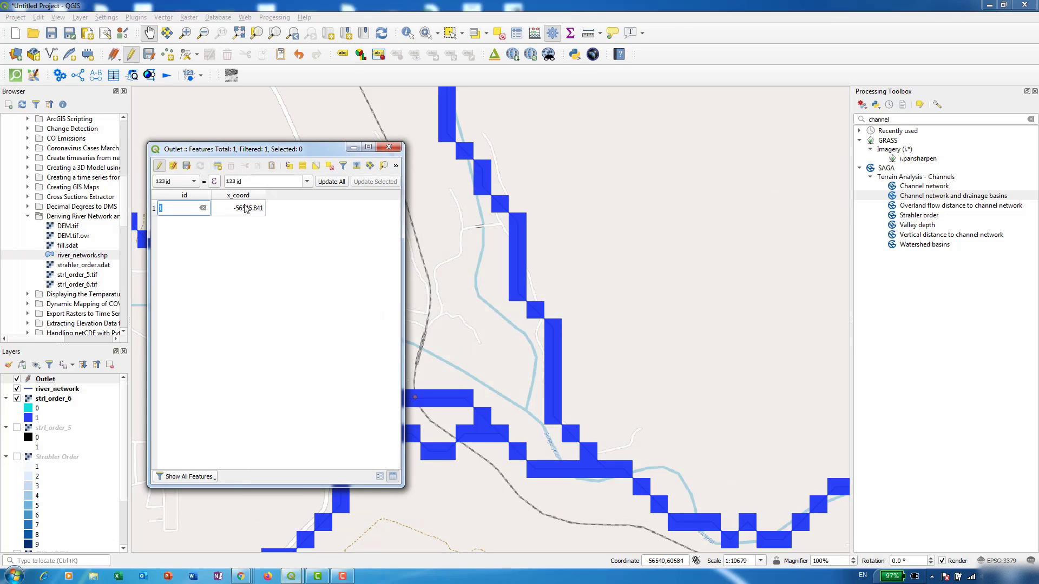
double_click(245, 209)
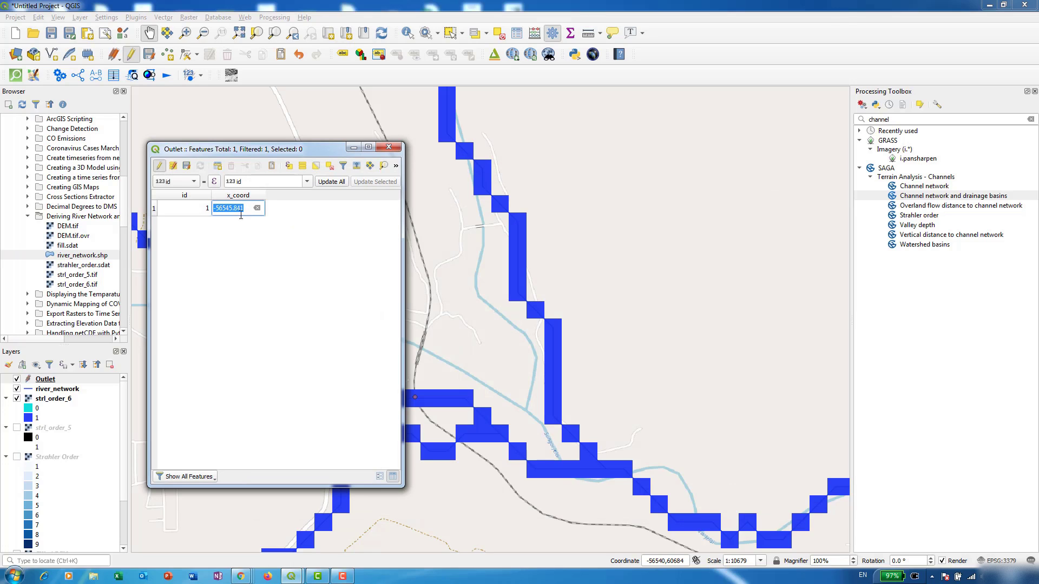
click(318, 211)
- Create a non-virtual y_coord field of type Decimal number (real), precision 3, in the Outlet table using the geometry function $y
click(396, 165)
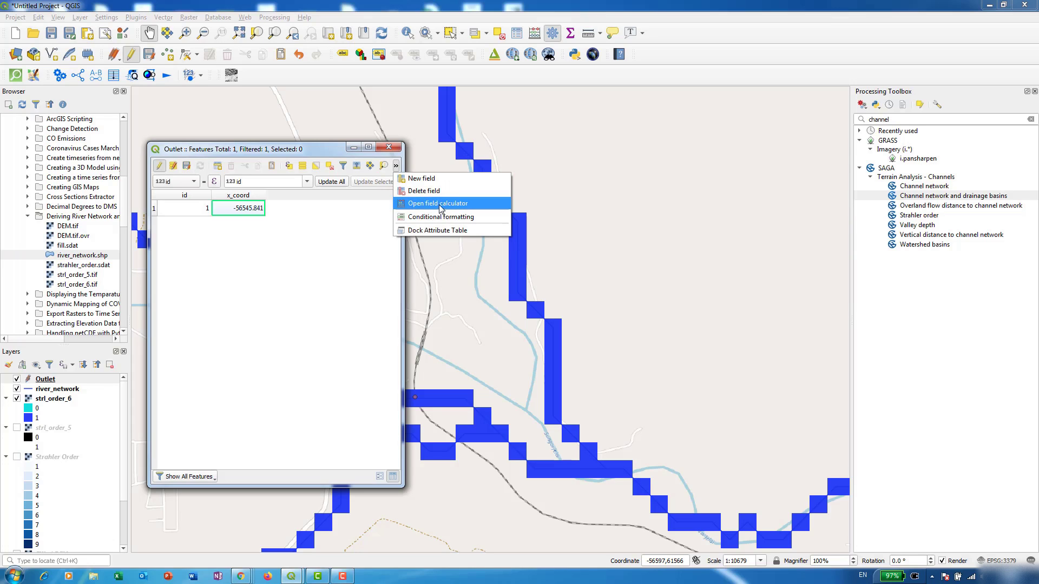
click(439, 206)
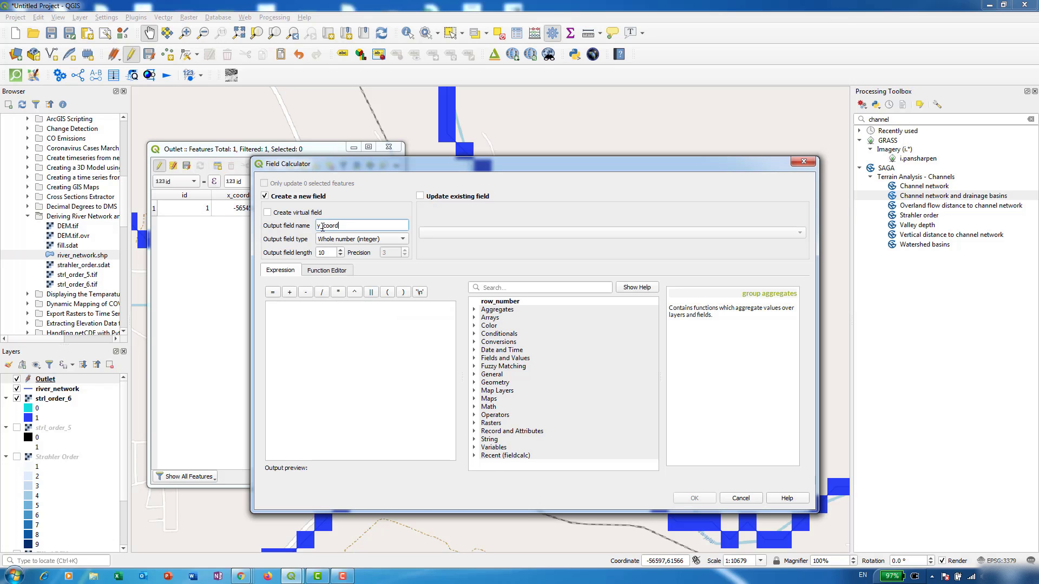
double_click(495, 383)
scroll(495, 389, down, 8)
double_click(495, 407)
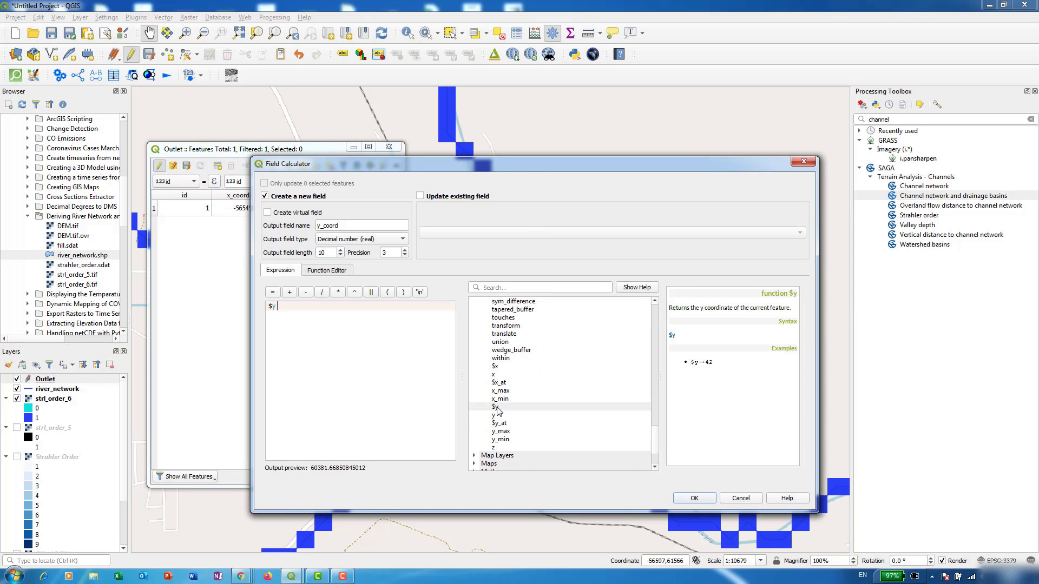
click(695, 497)
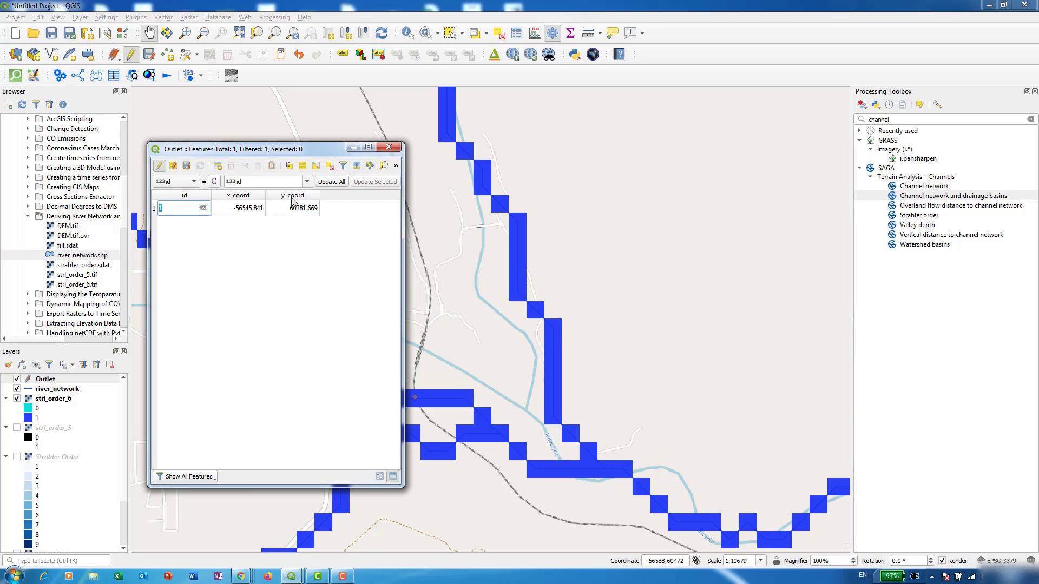
- End editing of the Outlet layer, save its changes and close the attribute table
click(158, 170)
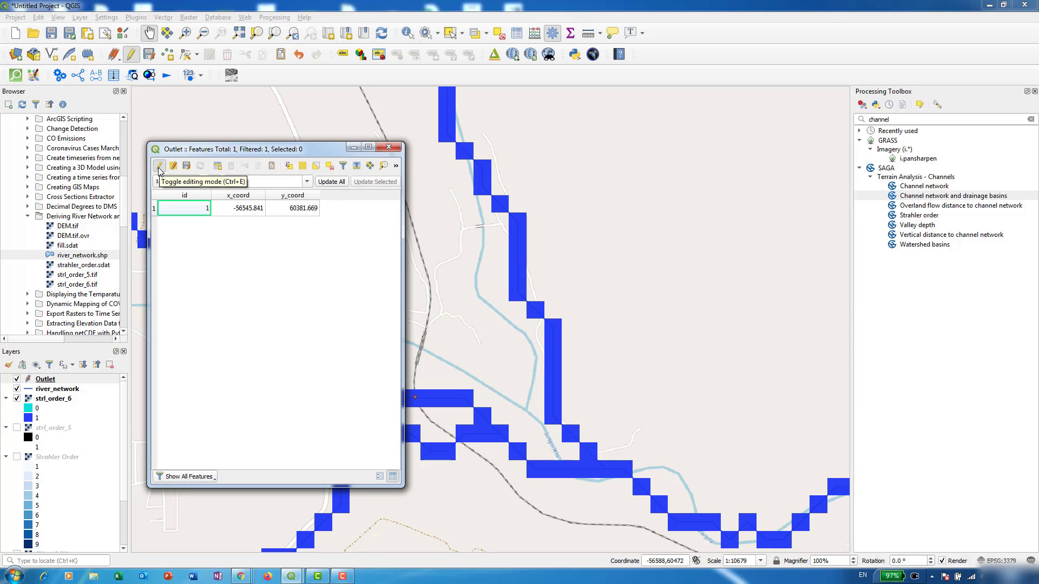
click(158, 169)
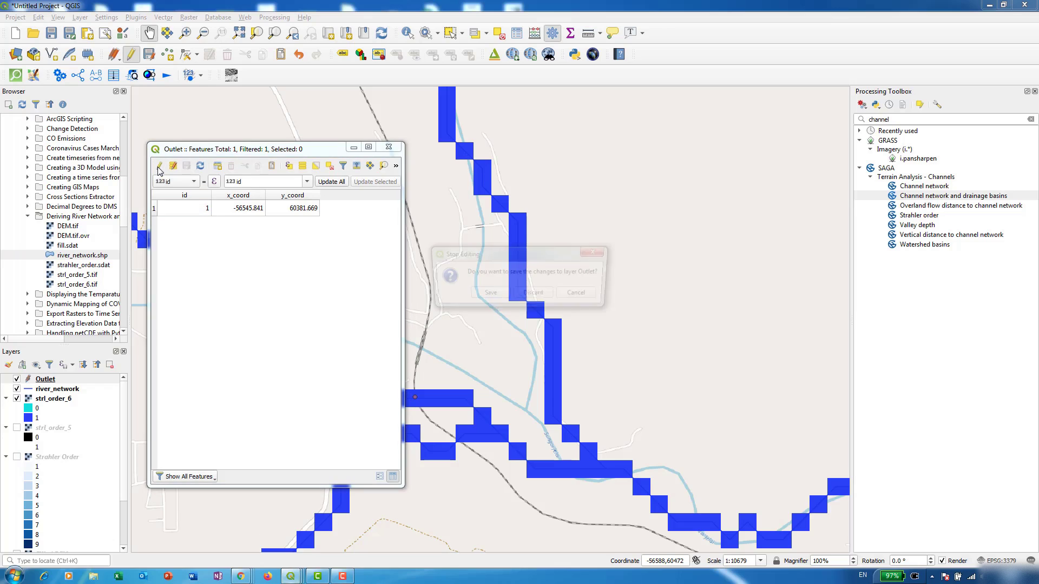
click(504, 295)
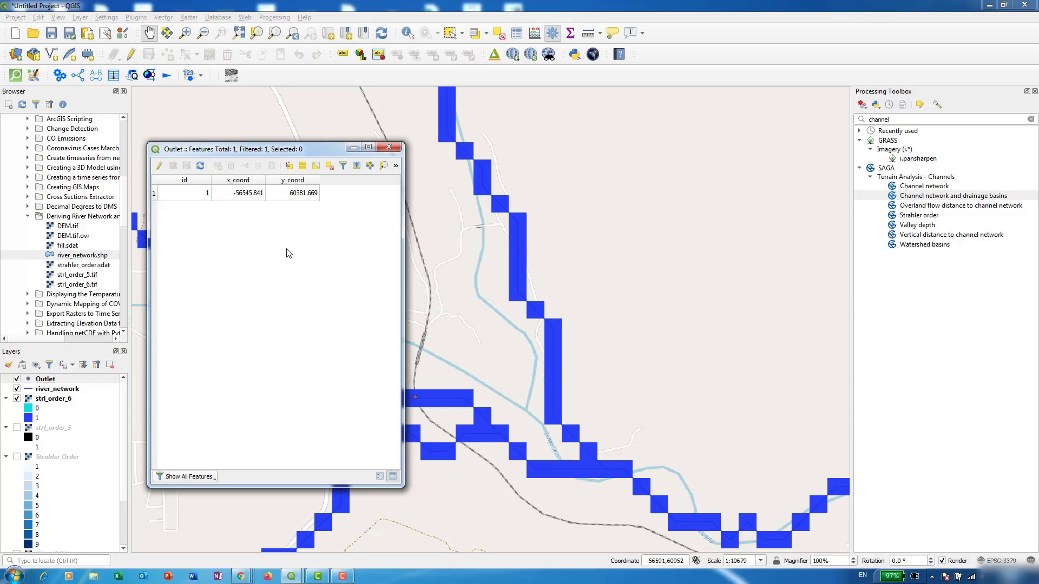
click(606, 312)
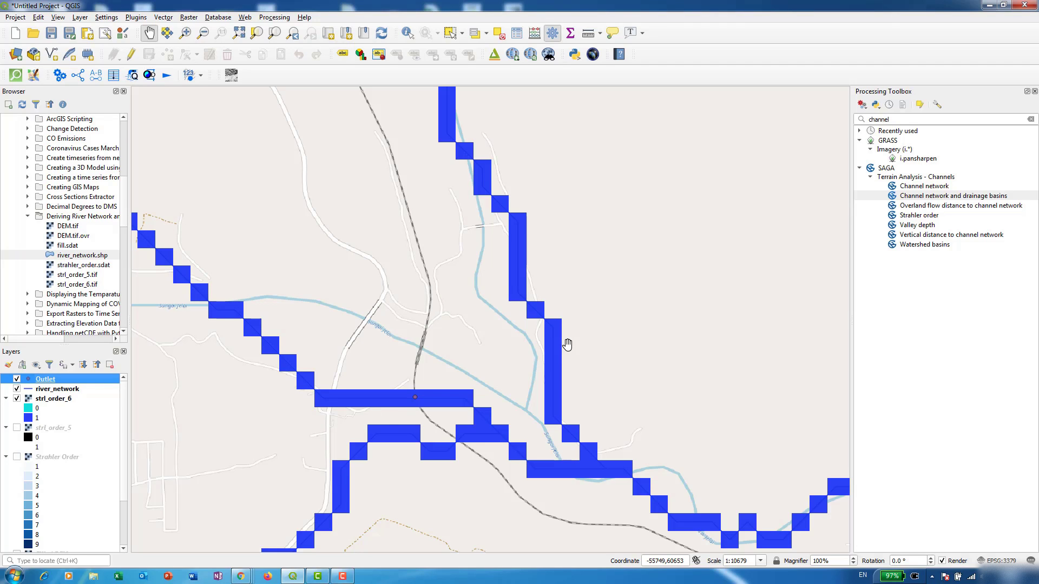
- Search the processing algorithms for upslope and open SAGA's Upslope area tool, moving its dialog clear of the Outlet table's space
double_click(944, 118)
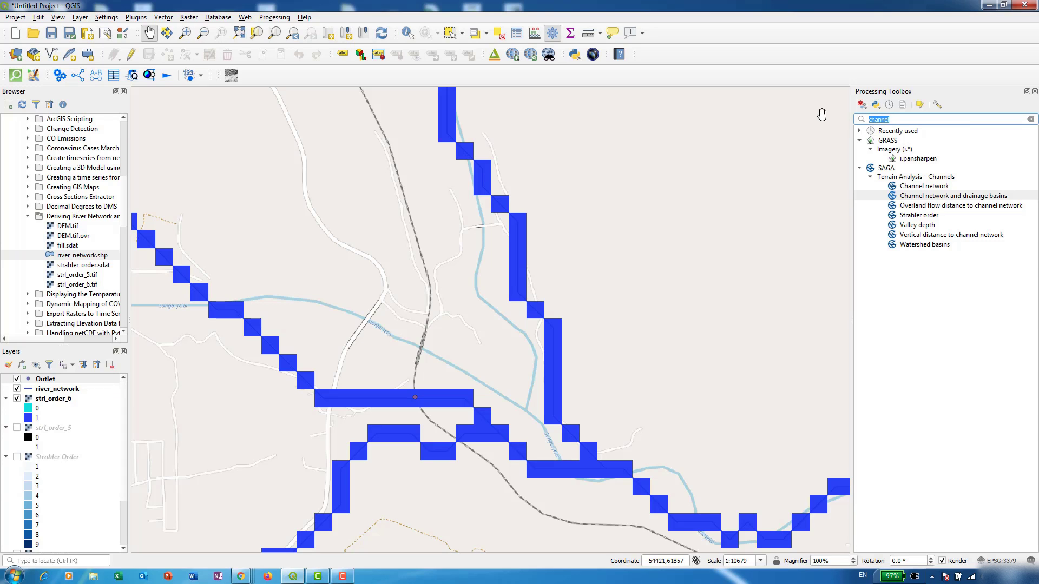
text(upslope)
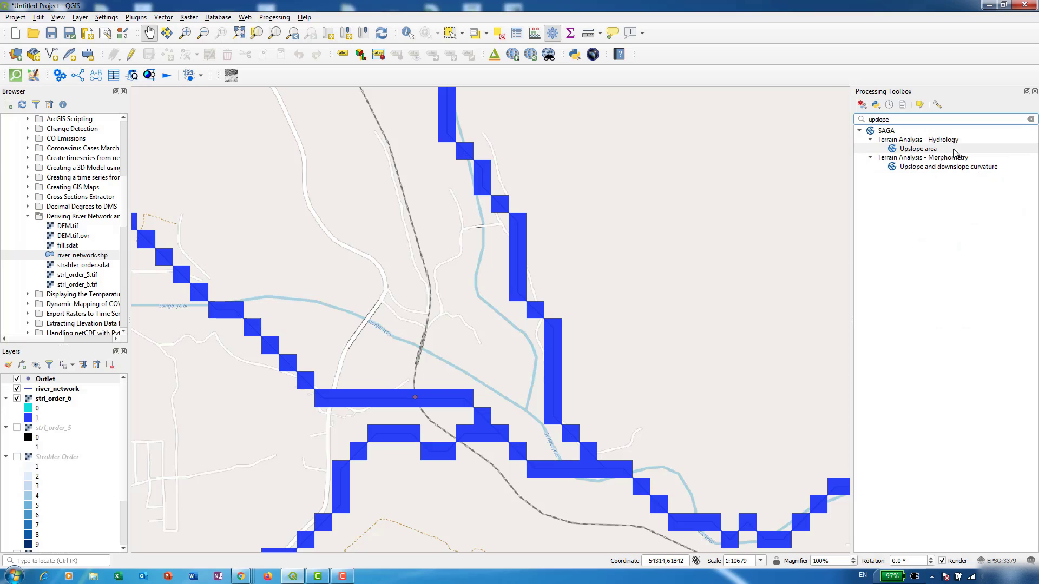
click(922, 151)
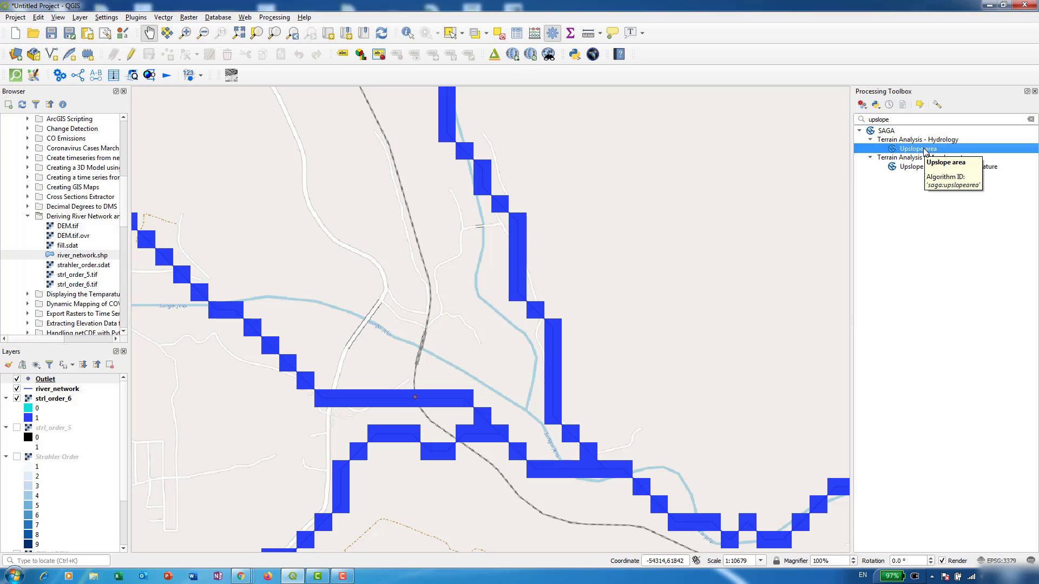
double_click(919, 149)
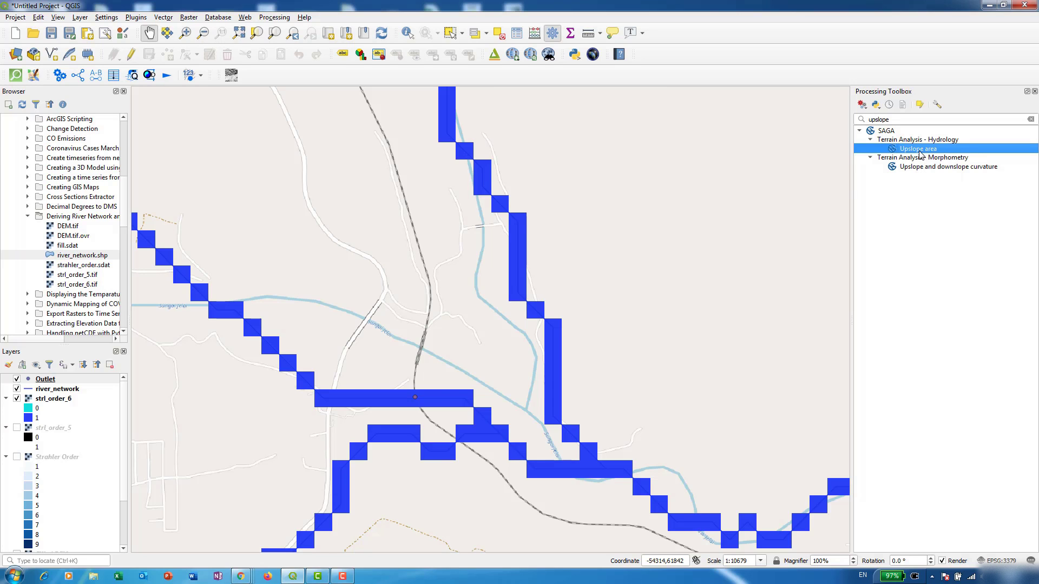
drag(518, 154, 706, 160)
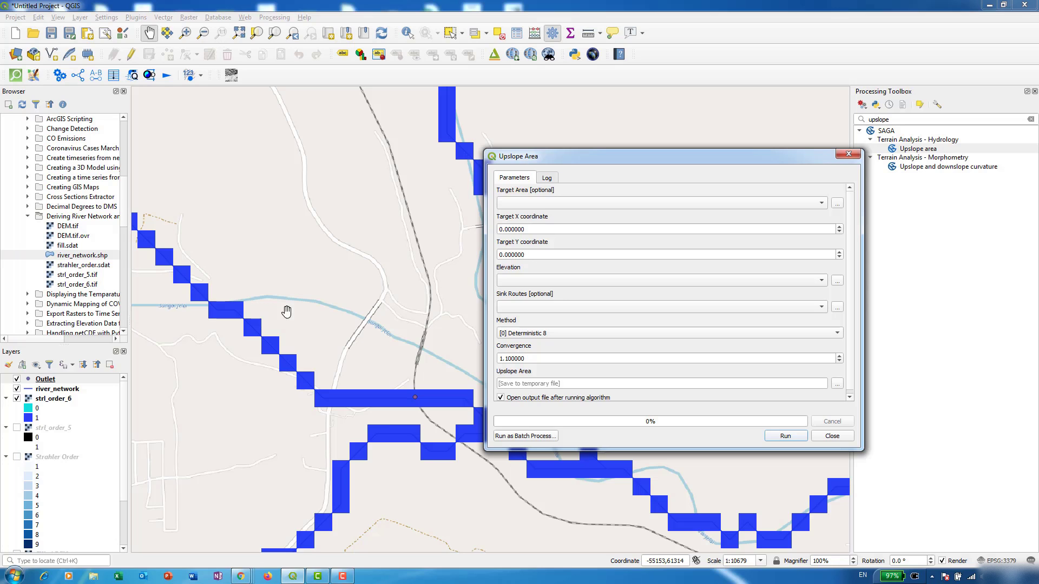
- Copy the outlet point's x_coord value from the Outlet attribute table into Target X coordinate, setting it to -56545.841
click(53, 380)
right_click(54, 380)
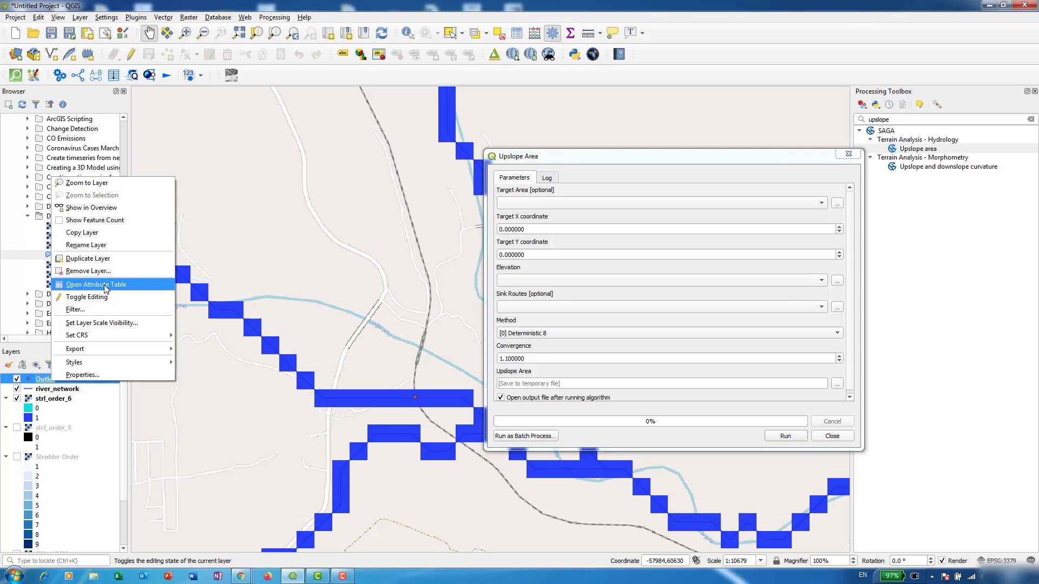
click(105, 288)
drag(318, 158, 224, 162)
click(142, 195)
right_click(141, 196)
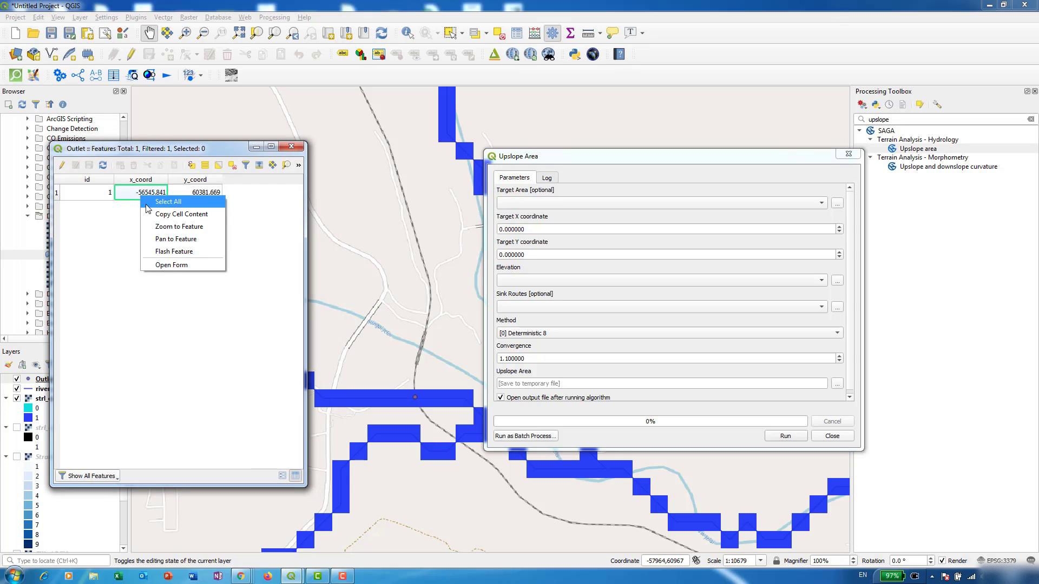
click(158, 215)
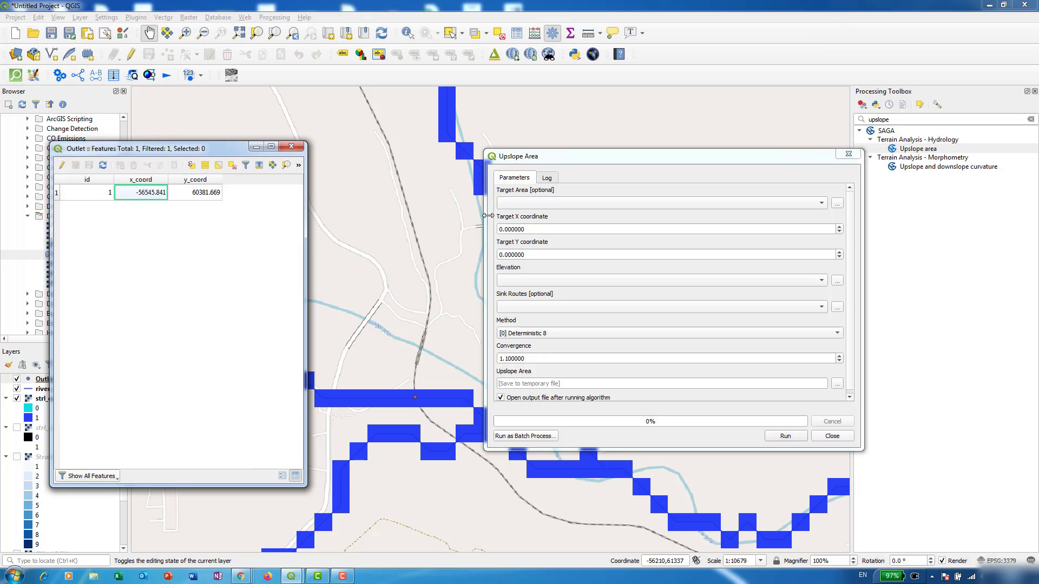
double_click(538, 229)
key(ctrl+v)
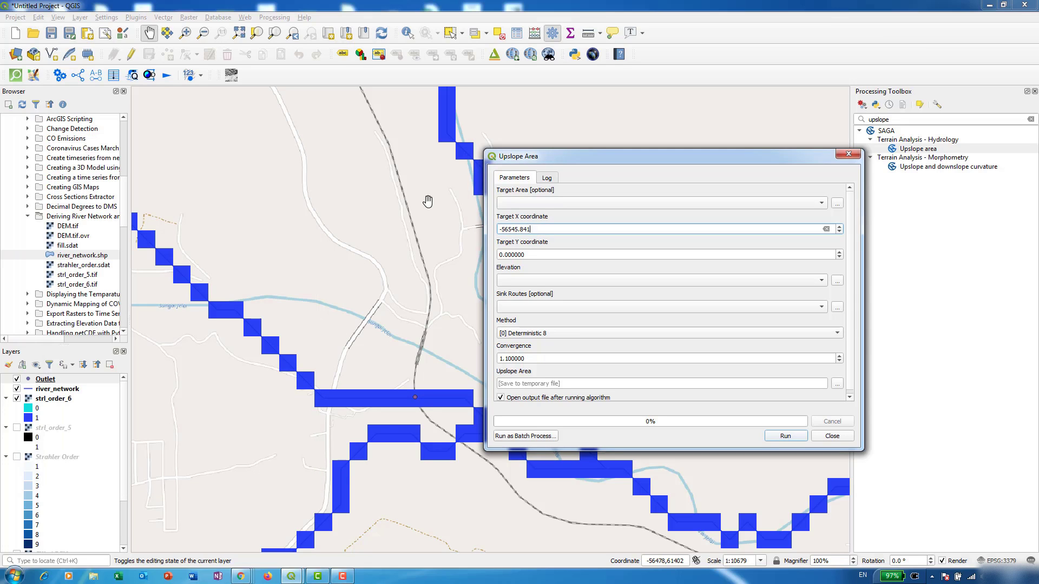
- Copy the outlet point's y_coord value from the Outlet attribute table into Target Y coordinate, setting it to 60381.669
click(71, 381)
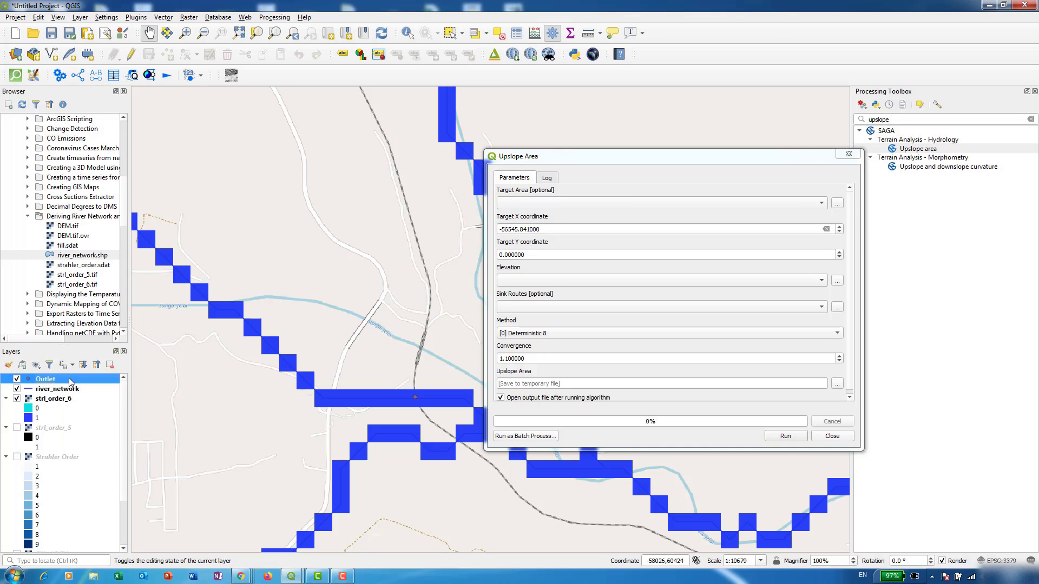
right_click(70, 378)
click(100, 485)
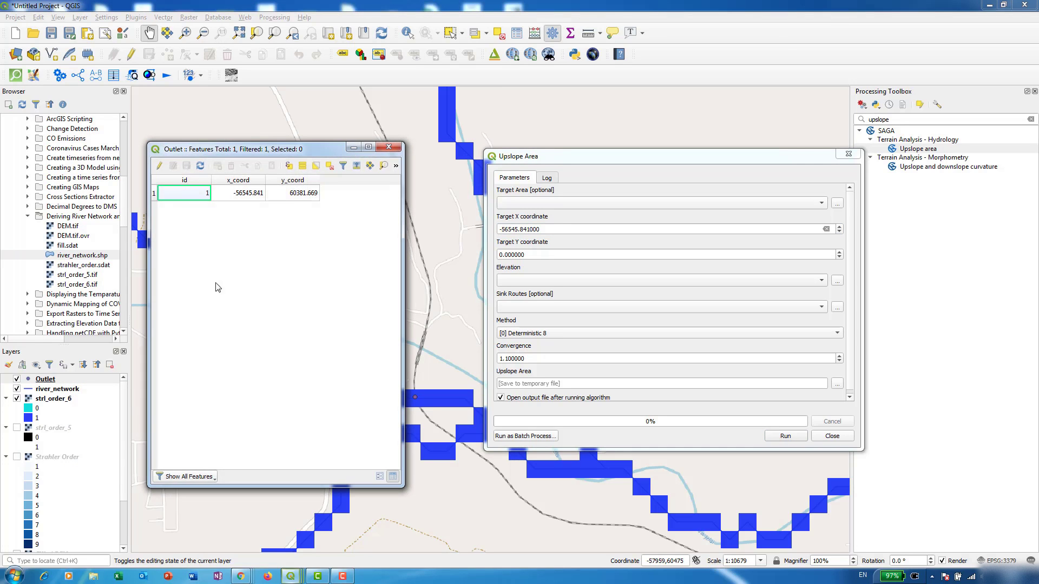
right_click(293, 194)
click(318, 213)
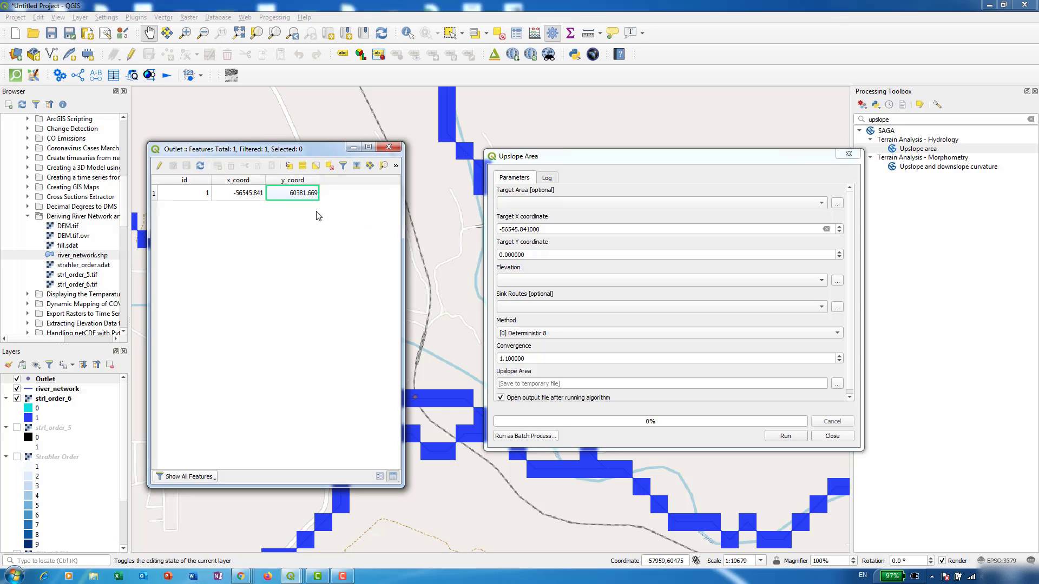
click(388, 147)
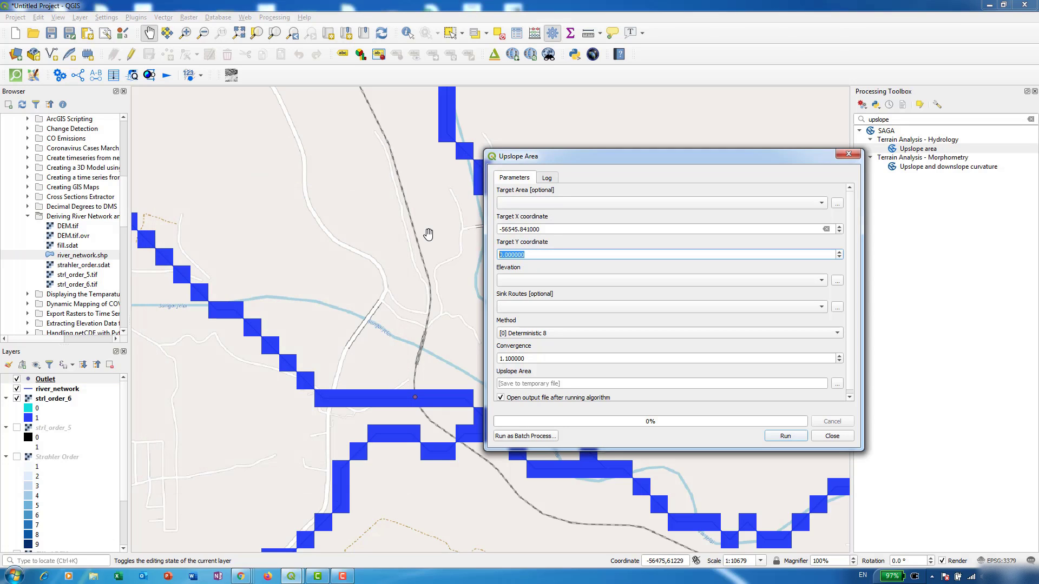
key(ctrl+v)
- Run Upslope Area with Filled DEM as the elevation, the Deterministic 8 method and a temporary output, then close the tool
click(527, 281)
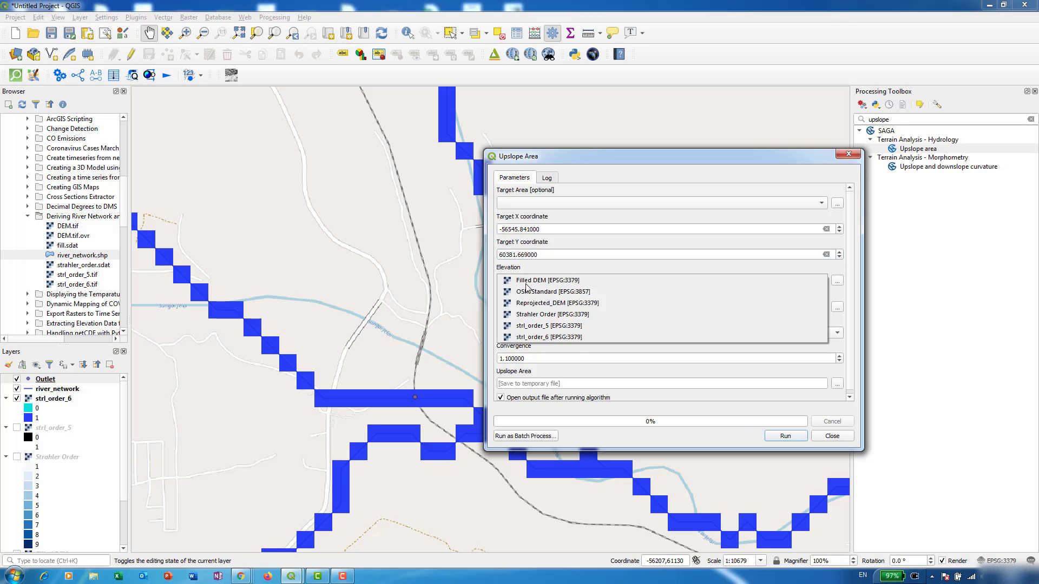
click(561, 282)
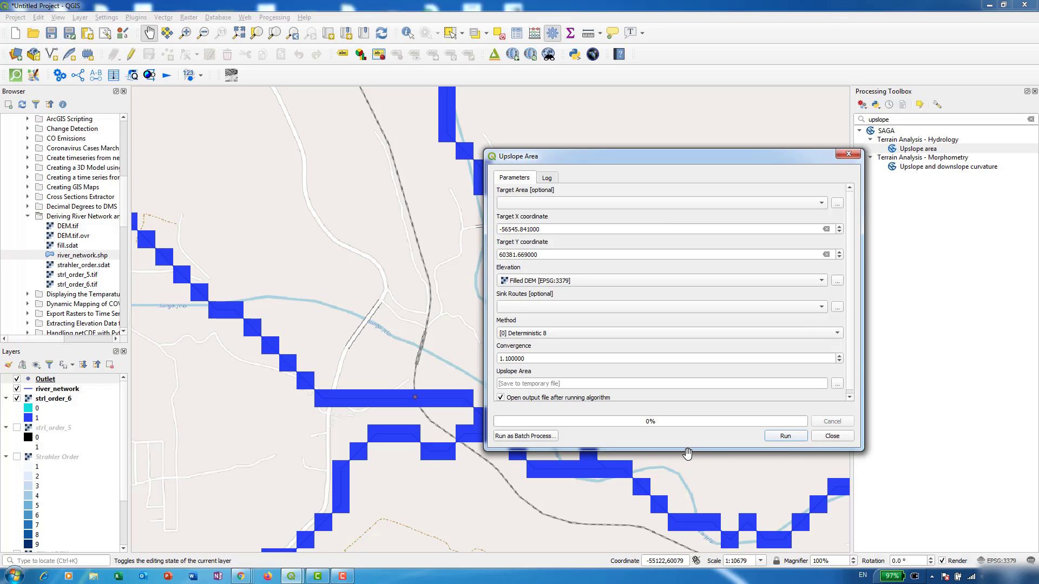
drag(687, 450, 675, 517)
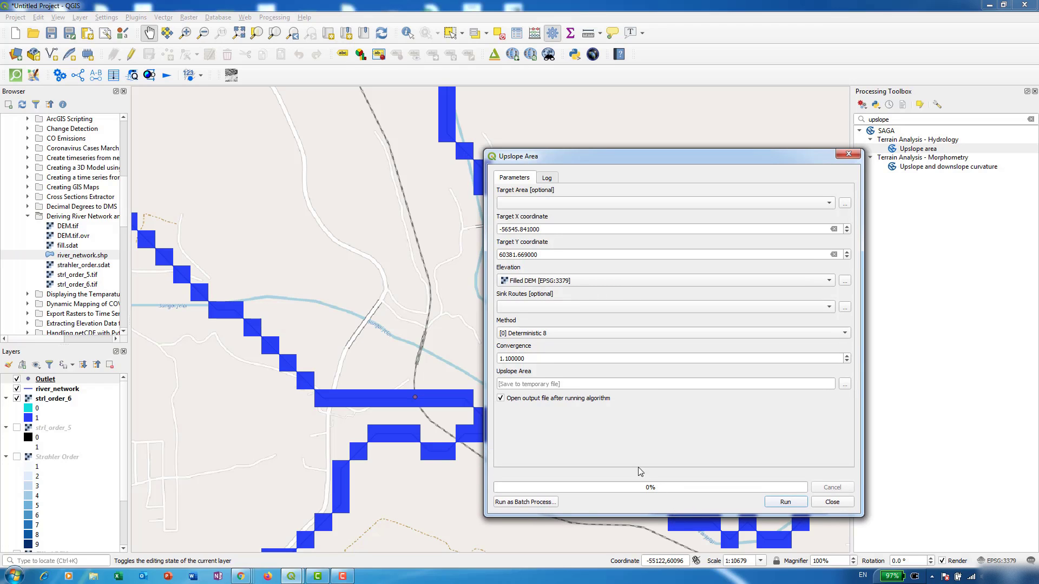
click(531, 382)
click(783, 502)
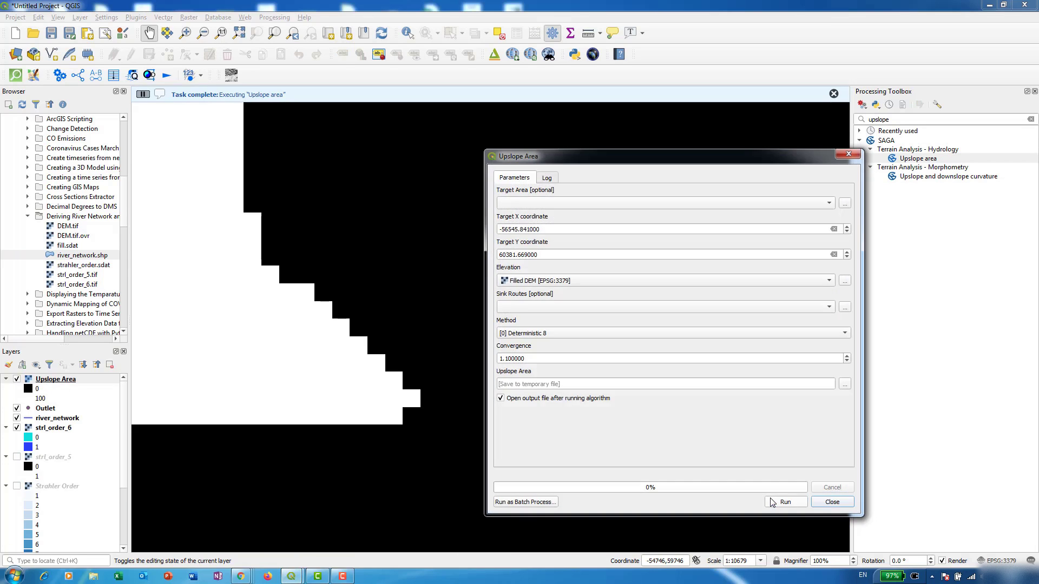
click(831, 502)
- Move the river_network layer above Upslope Area and examine the channels inside the catchment and around its outlet
scroll(466, 334, down, 5)
scroll(467, 334, up, 2)
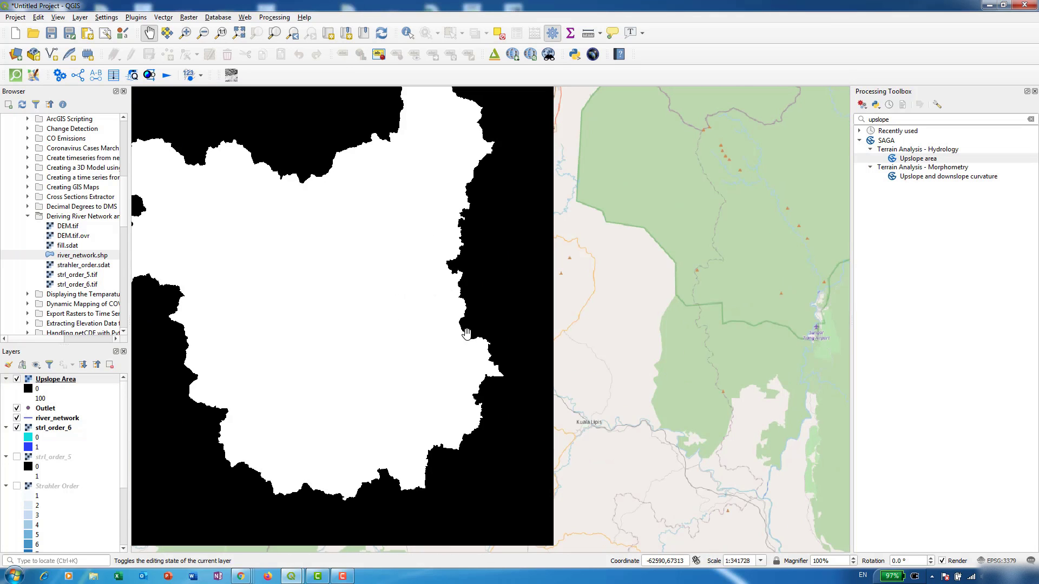
drag(467, 334, 579, 347)
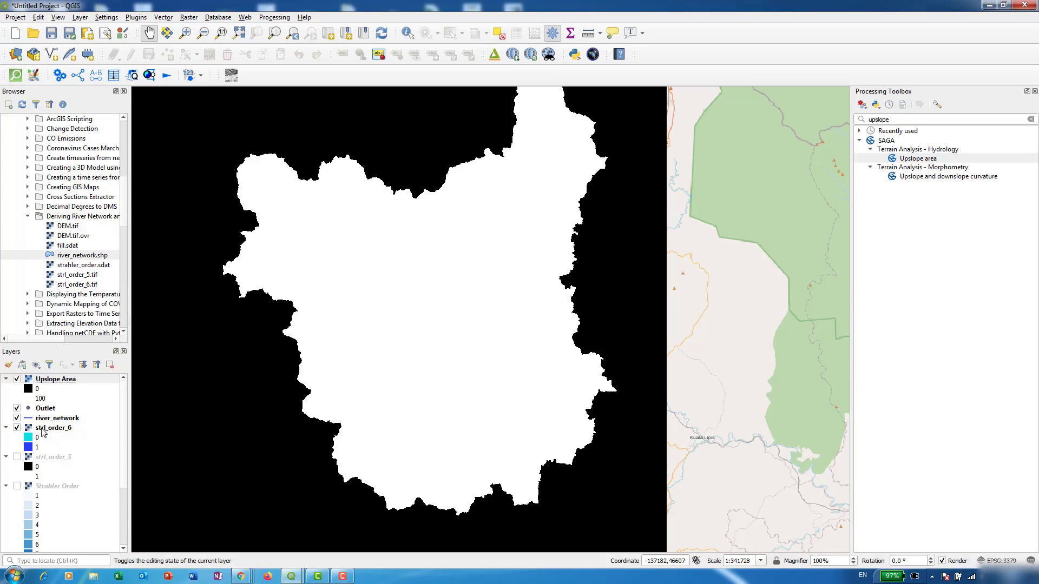
mouse_move(41, 421)
mouse_down()
mouse_move(52, 383)
mouse_move(59, 417)
mouse_up()
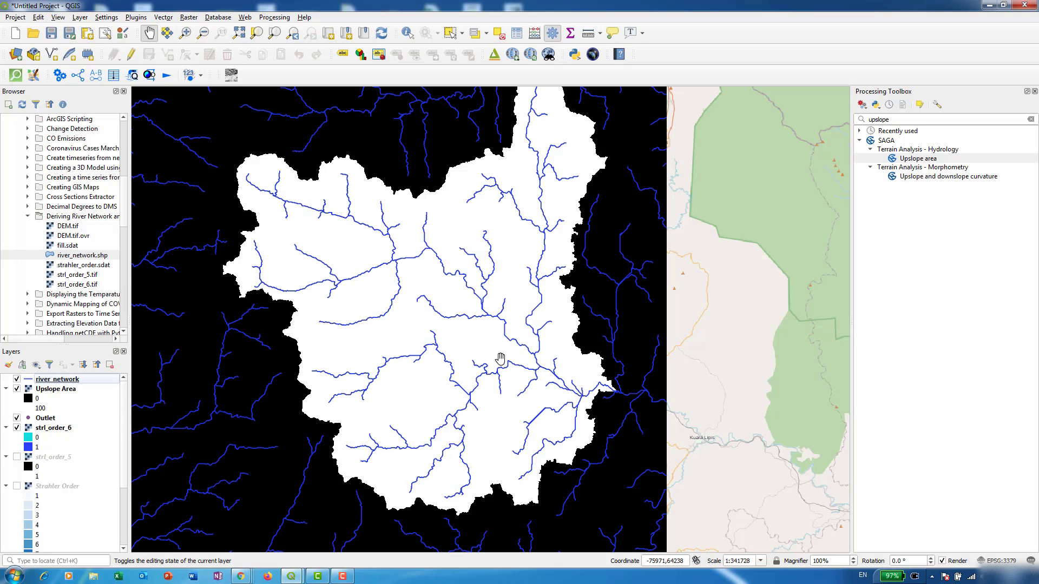
drag(555, 337, 540, 382)
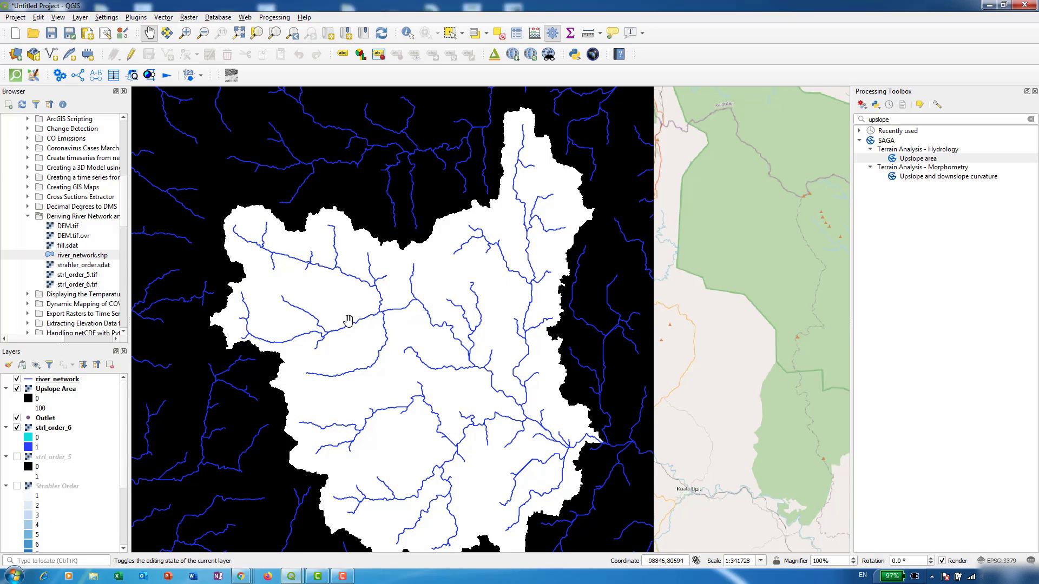
drag(336, 311, 334, 285)
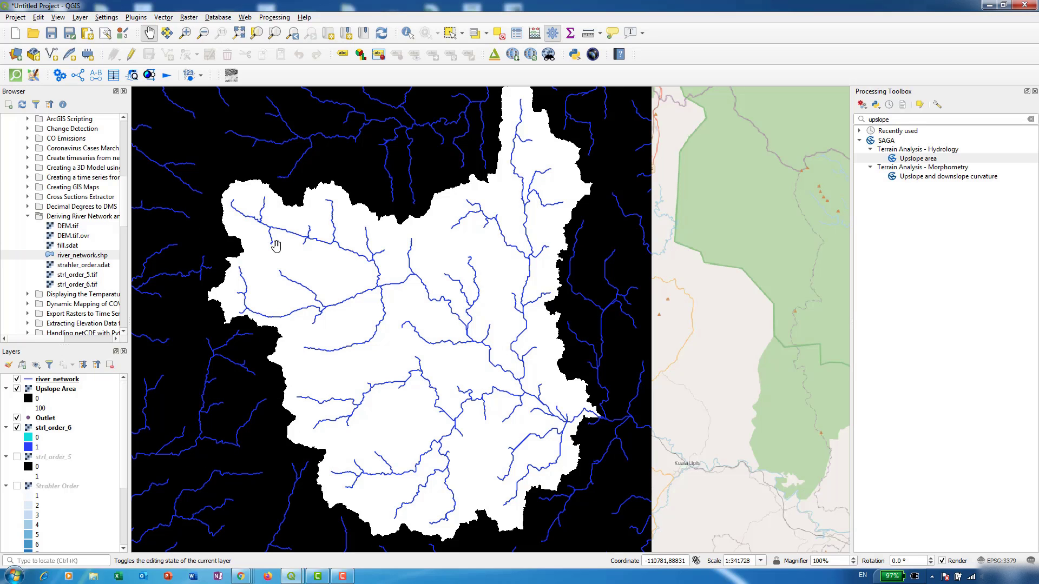
drag(276, 246, 274, 240)
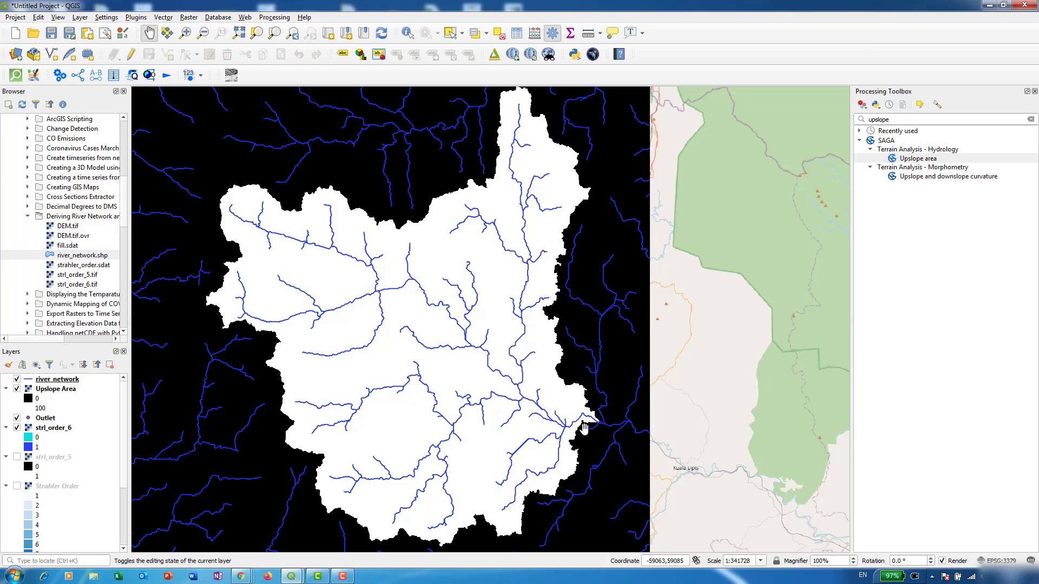
drag(584, 427, 577, 431)
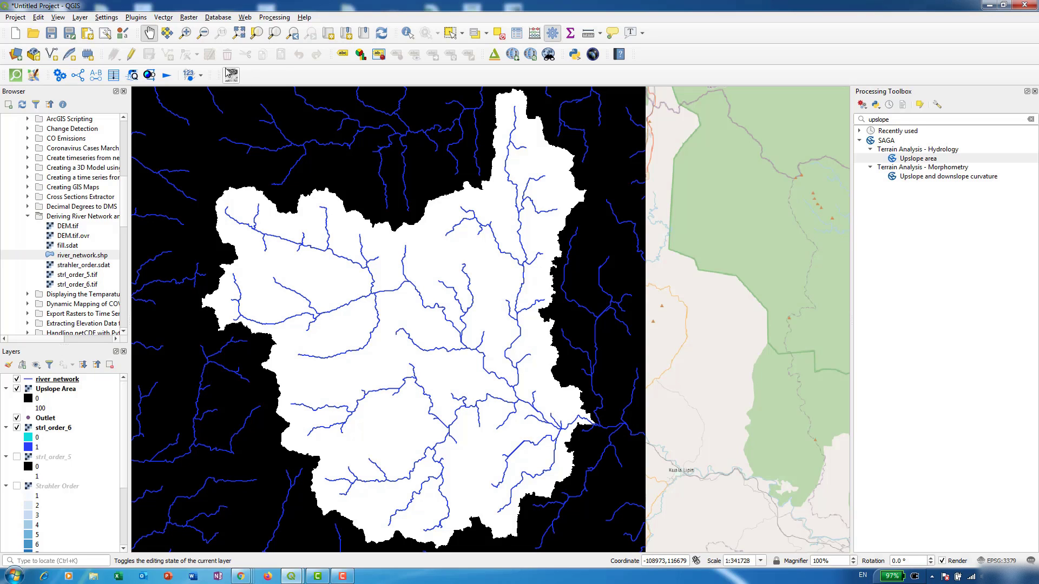
- Start Polygonize (Raster to Vector) with the Upslope Area raster as the input layer
click(187, 17)
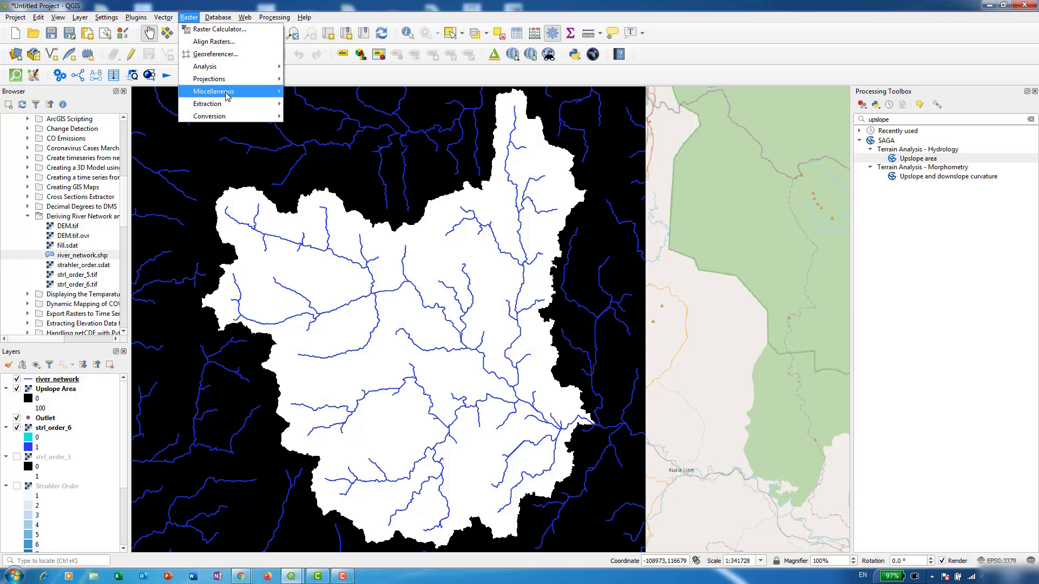
mouse_move(226, 117)
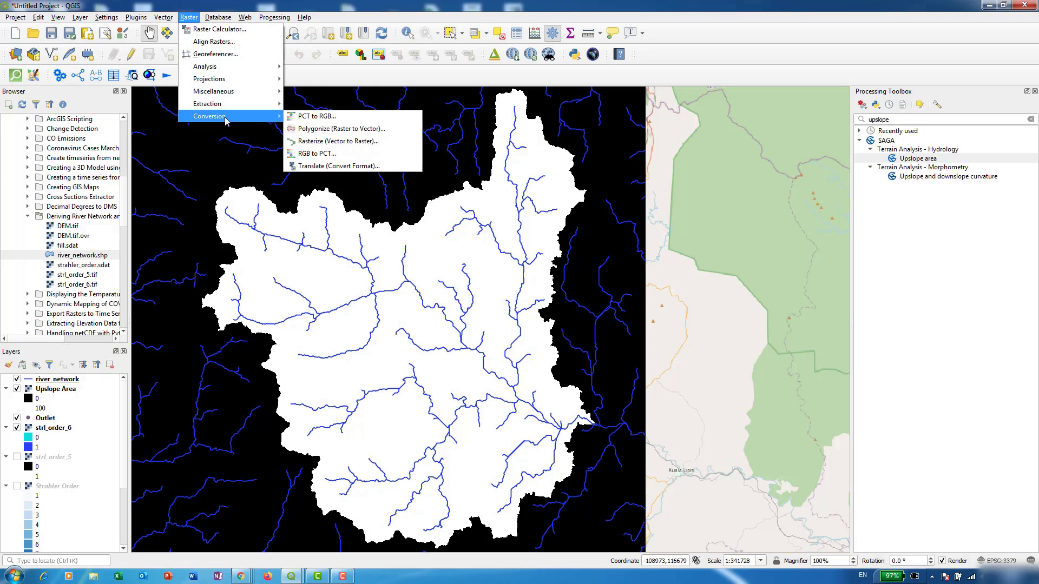
click(347, 131)
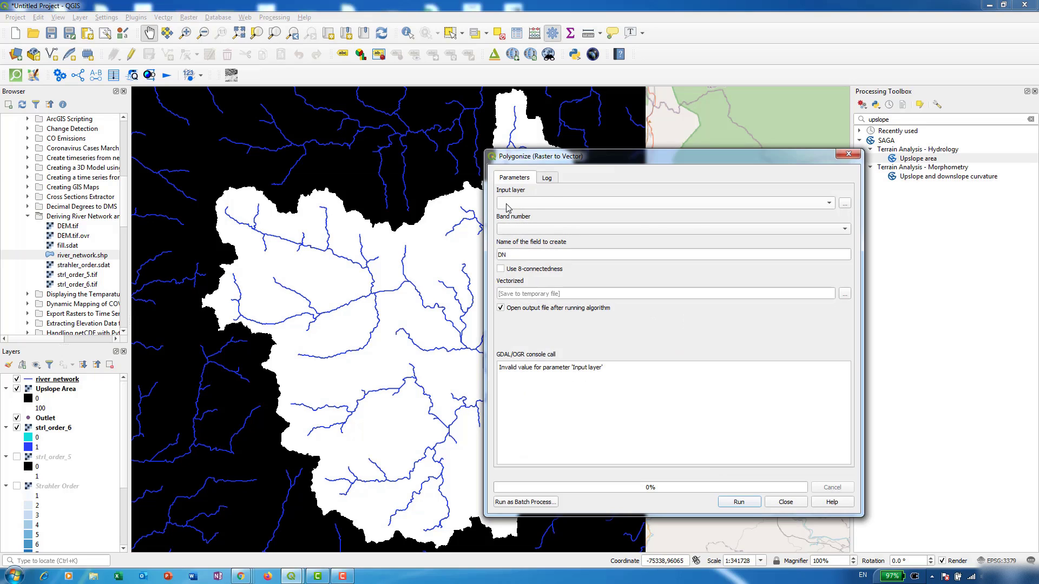
click(530, 204)
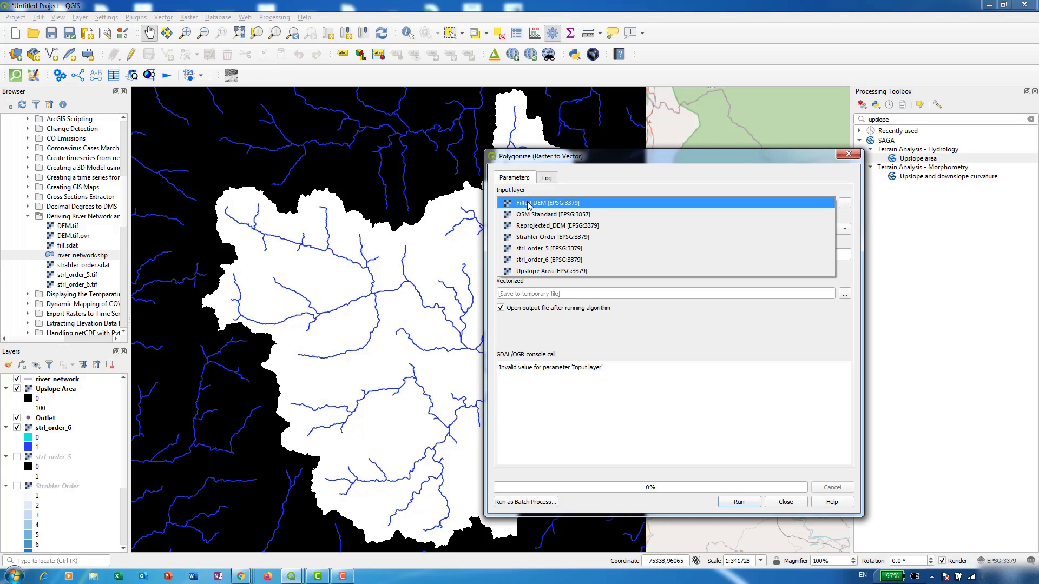
click(551, 271)
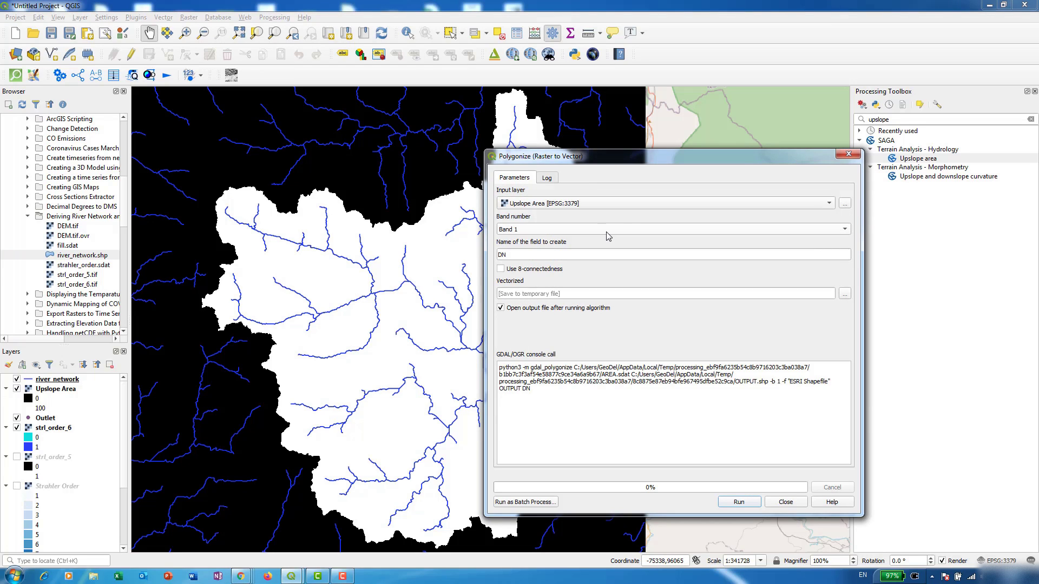
- Set the vectorized output to a SHP file named Catchment_Boundary in the project folder, run the conversion and close the tool
click(844, 295)
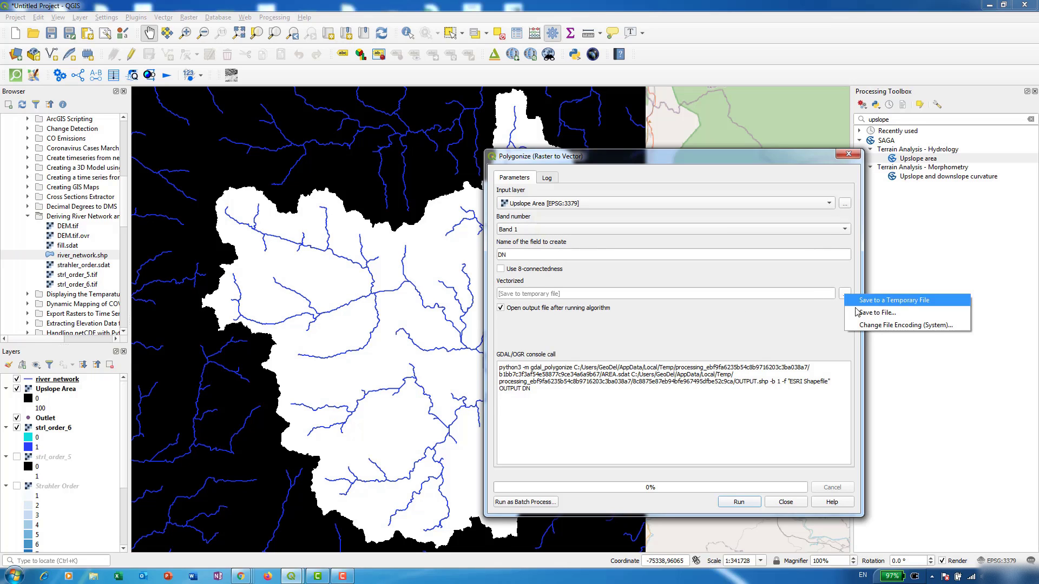
click(859, 316)
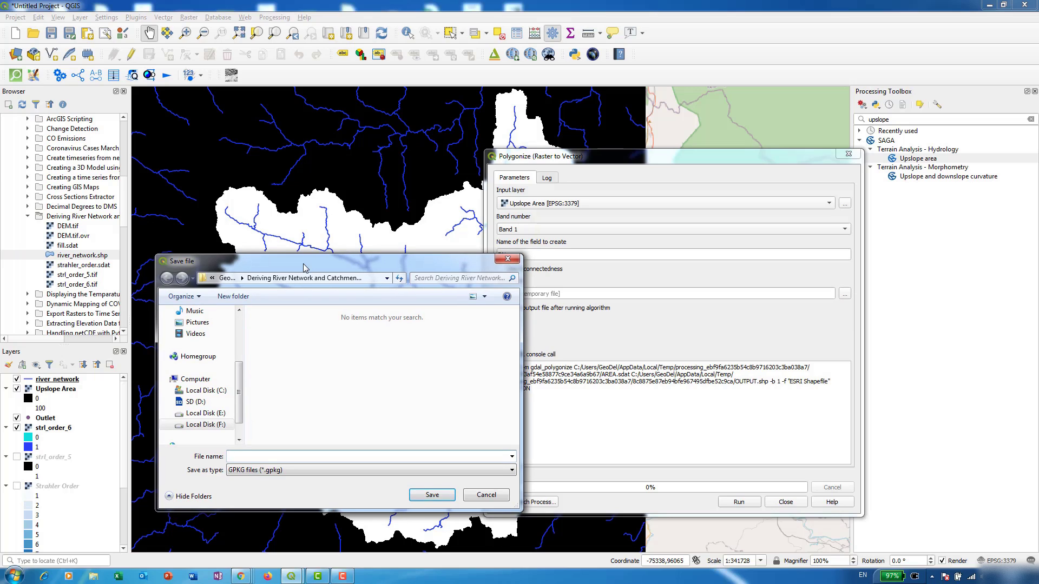
click(324, 470)
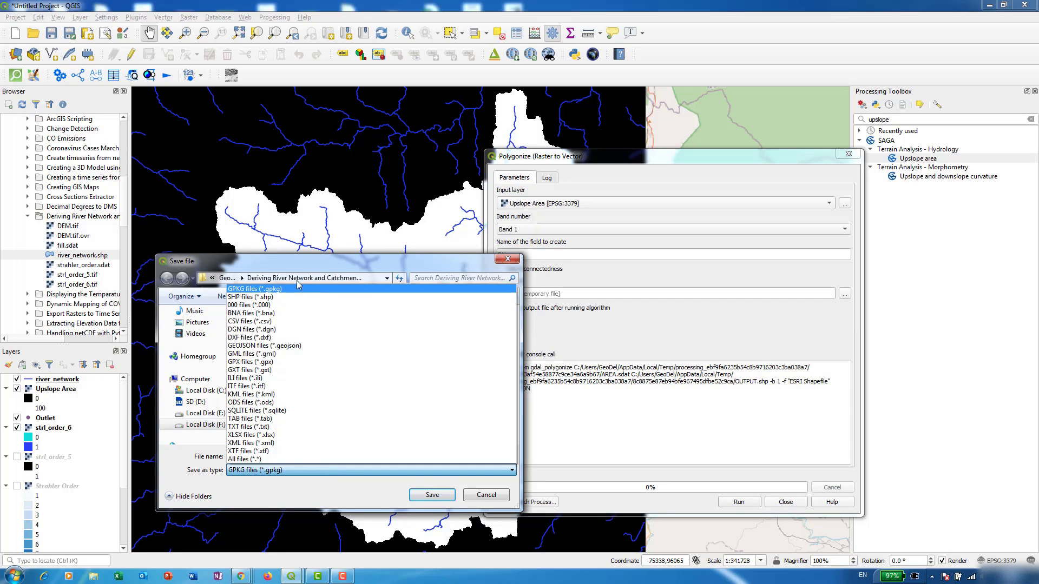
click(252, 298)
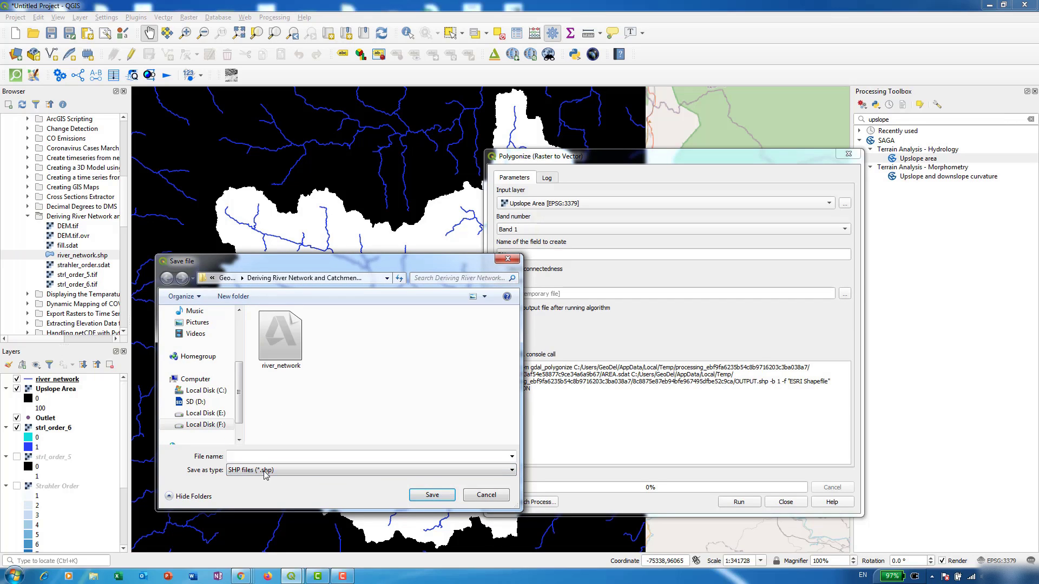
click(269, 454)
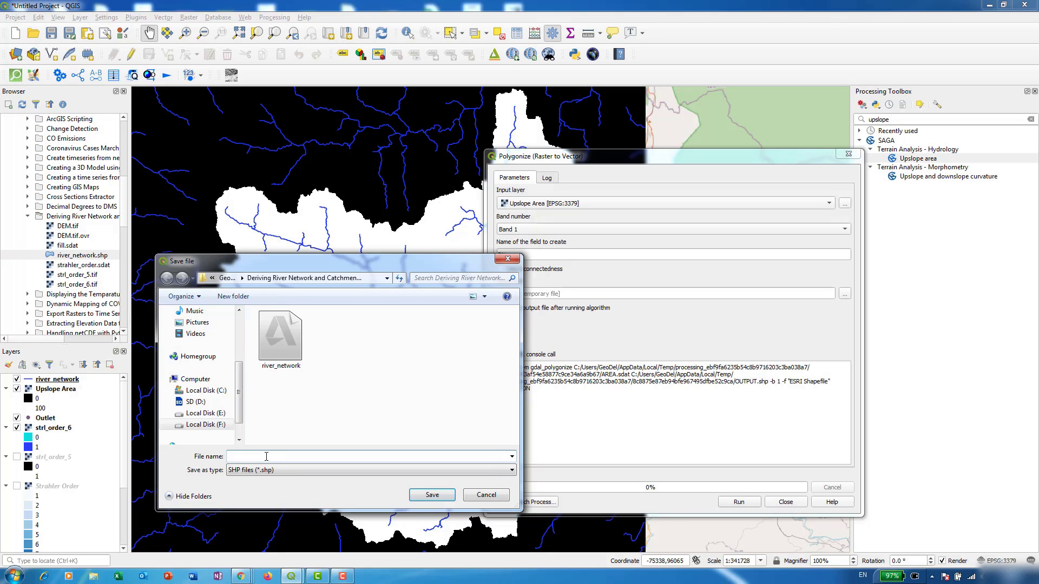
text(Catchment_Ar)
key(BackSpace)
text(Boundary)
key(Return)
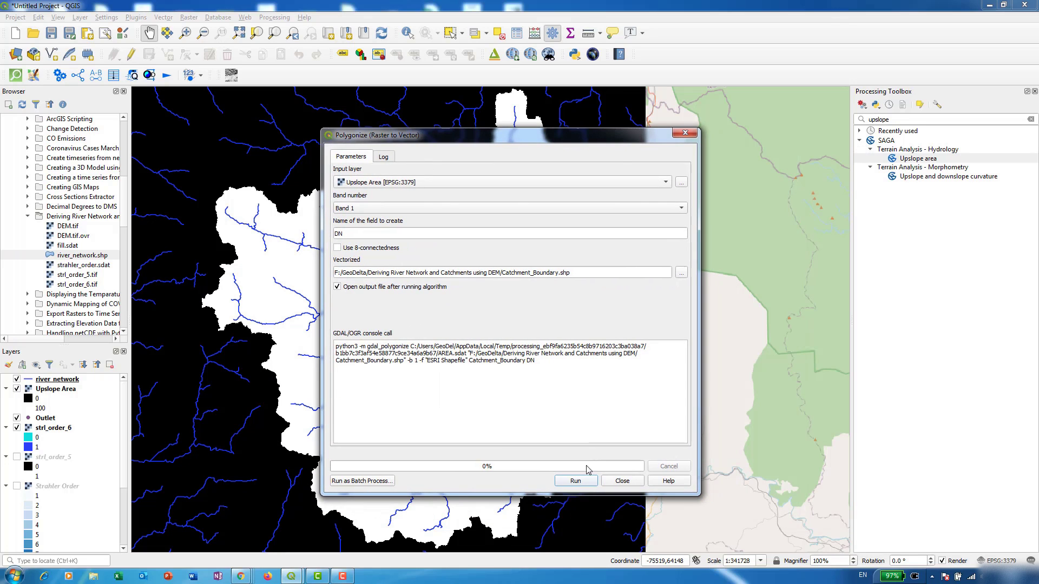
click(582, 481)
click(622, 481)
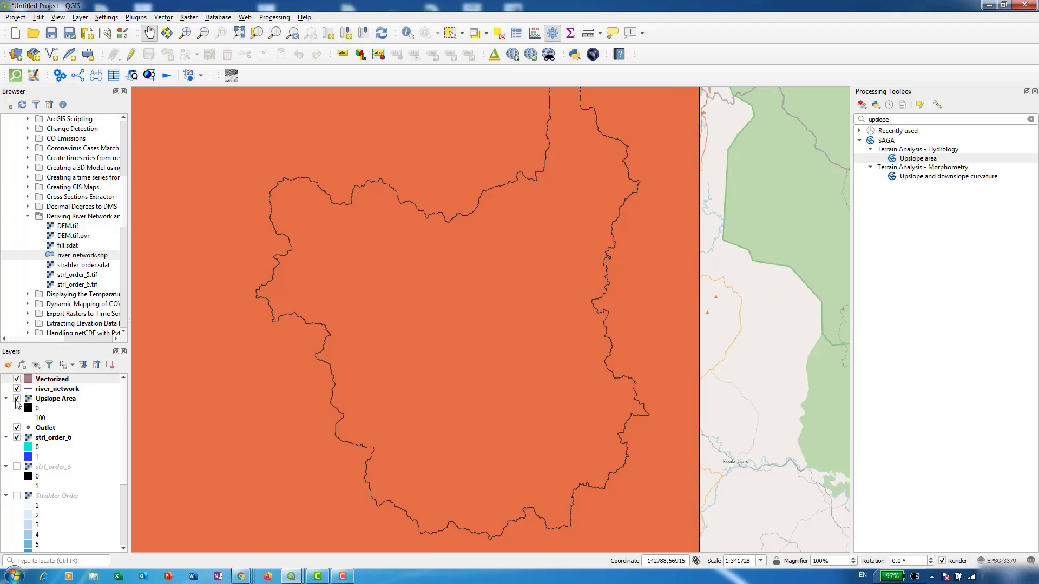
- Hide the Upslope Area and strl_order_6 layers and move the visible Outlet layer above Vectorized
click(16, 399)
click(17, 428)
click(16, 437)
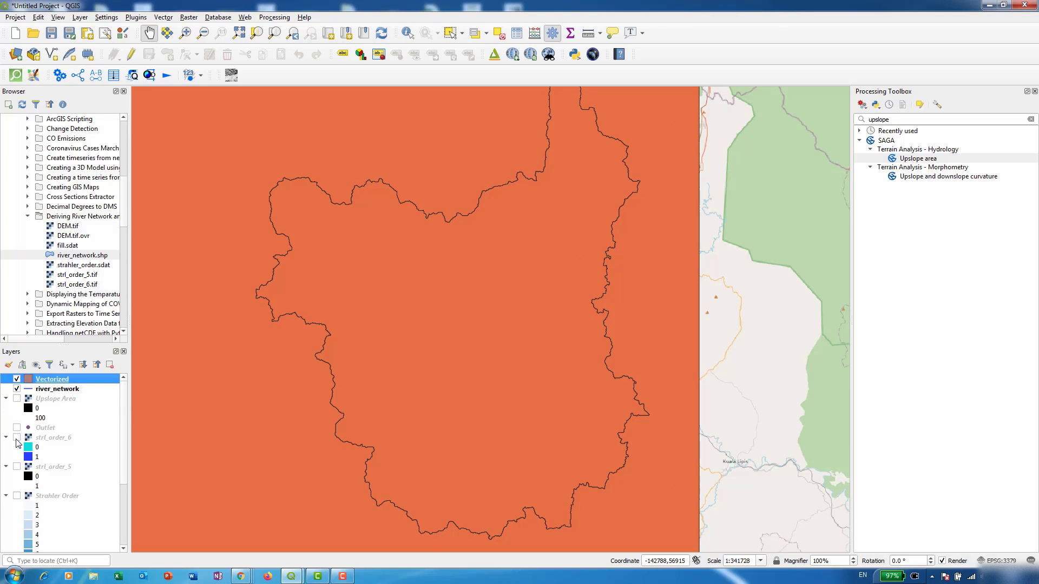
click(16, 428)
drag(43, 430, 49, 383)
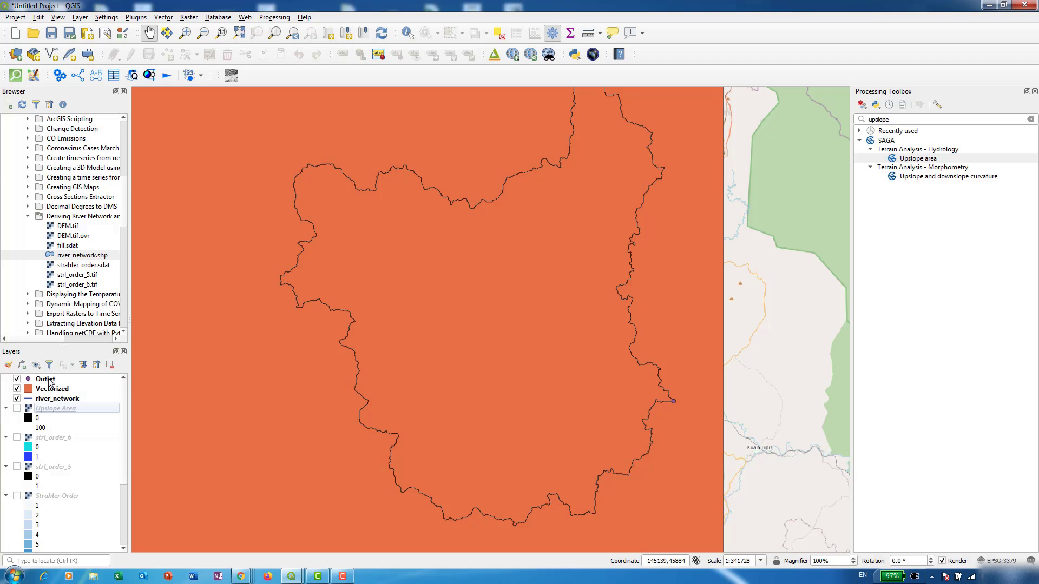
scroll(677, 407, down, 1)
scroll(670, 406, up, 1)
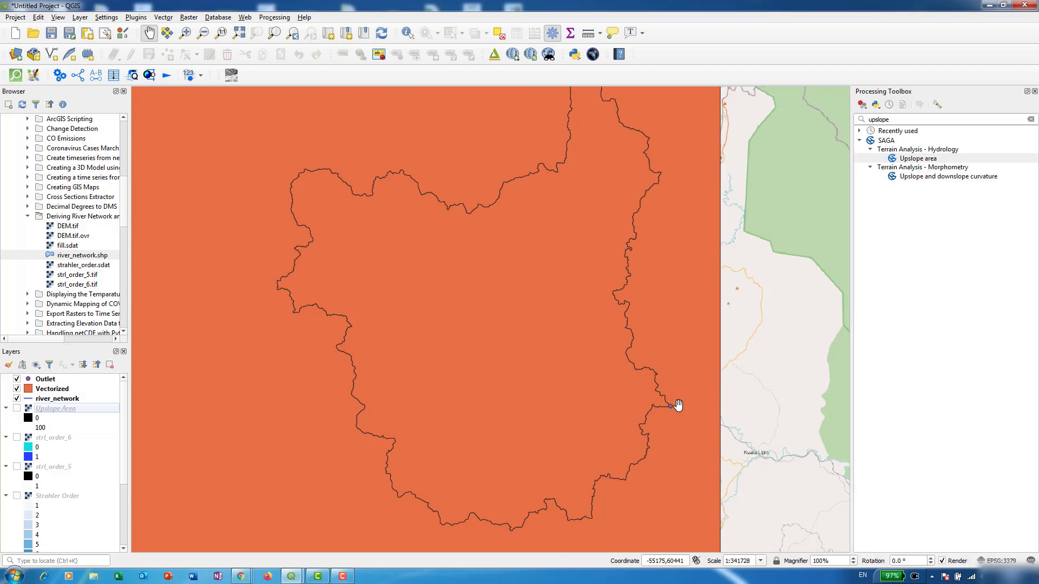
scroll(668, 407, down, 1)
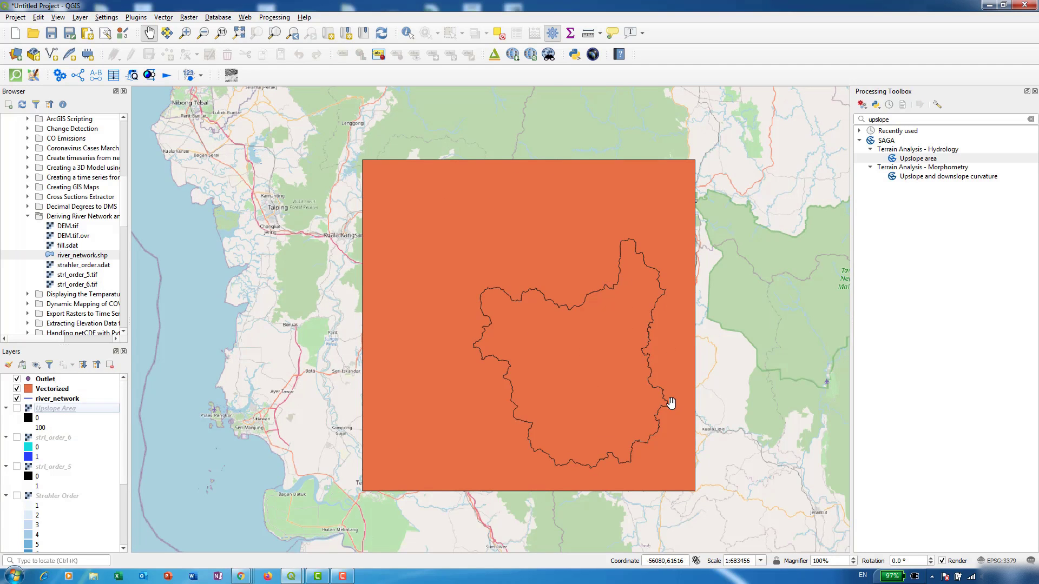
scroll(671, 403, up, 1)
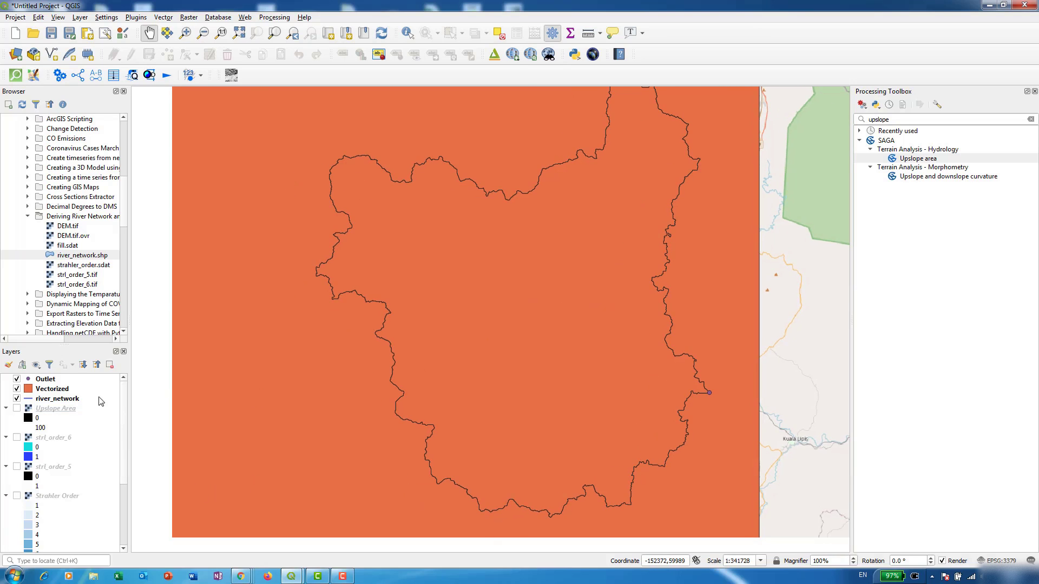
- Remove the Vectorized layer and load the Catchment_Boundary shapefile from the project folder in Windows Explorer into the QGIS map
click(50, 390)
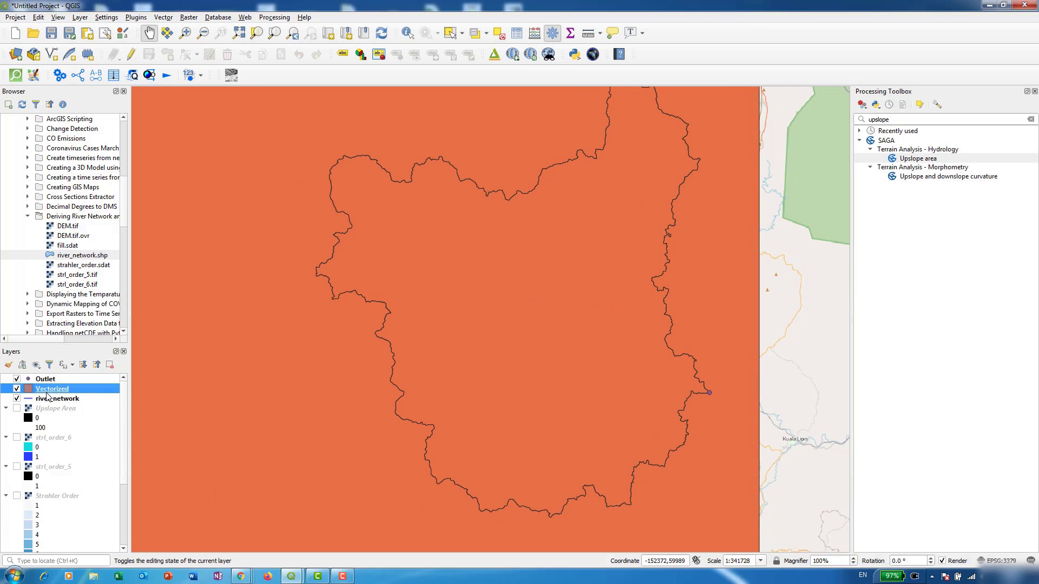
right_click(50, 393)
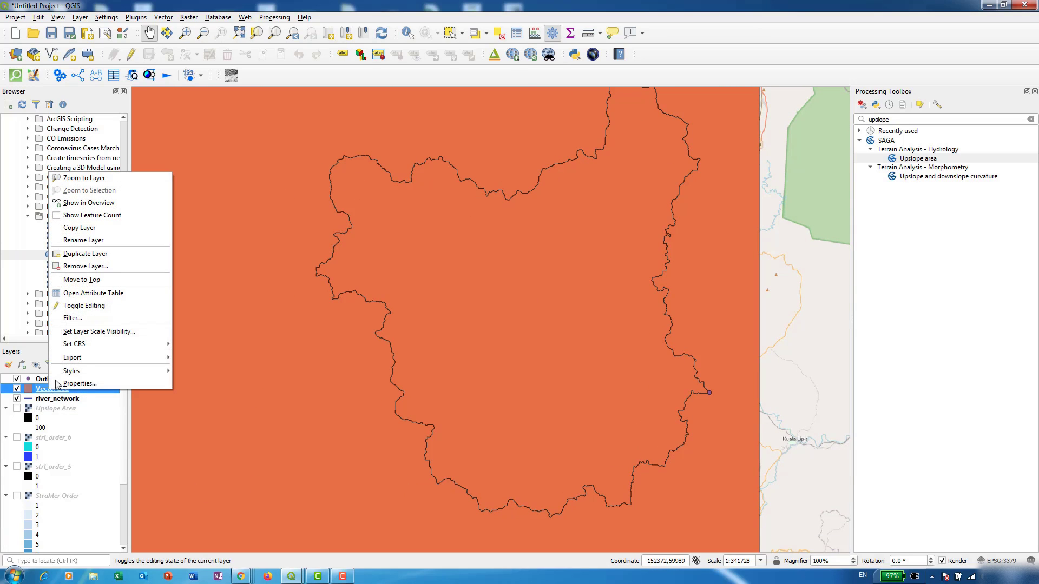
click(120, 264)
key(alt+Tab)
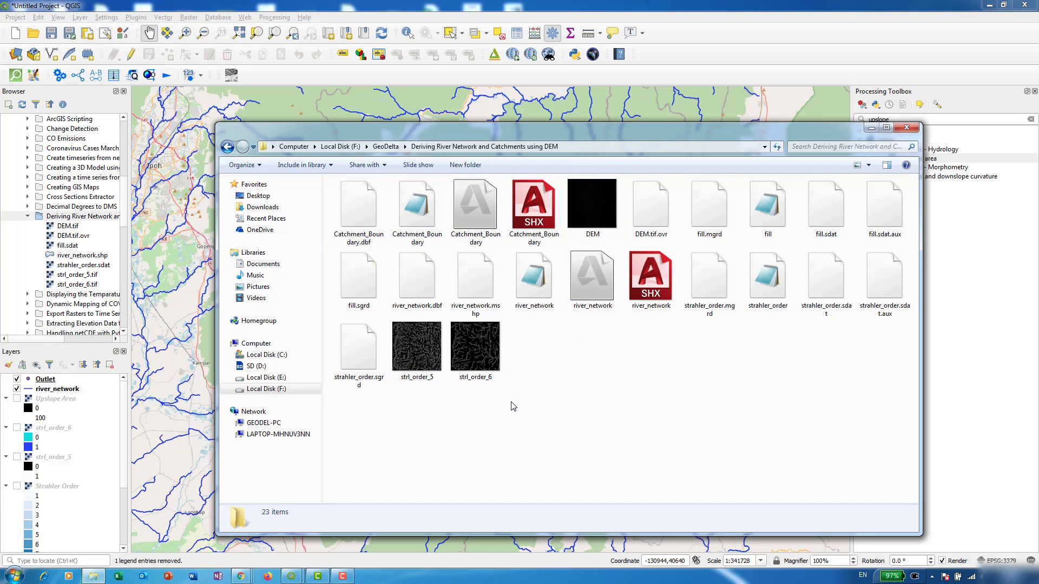
click(487, 214)
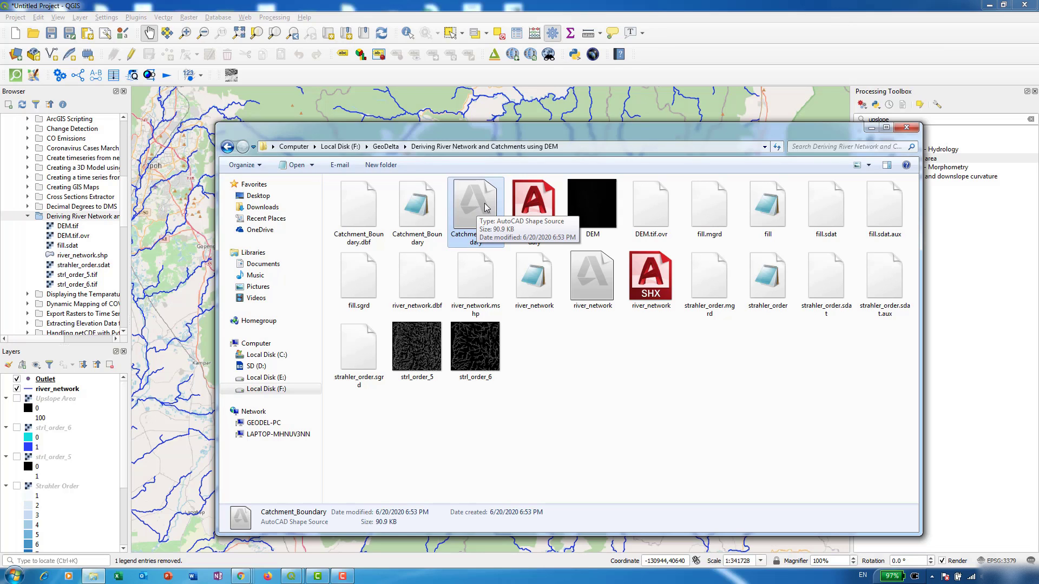
drag(486, 208, 184, 151)
scroll(457, 341, down, 1)
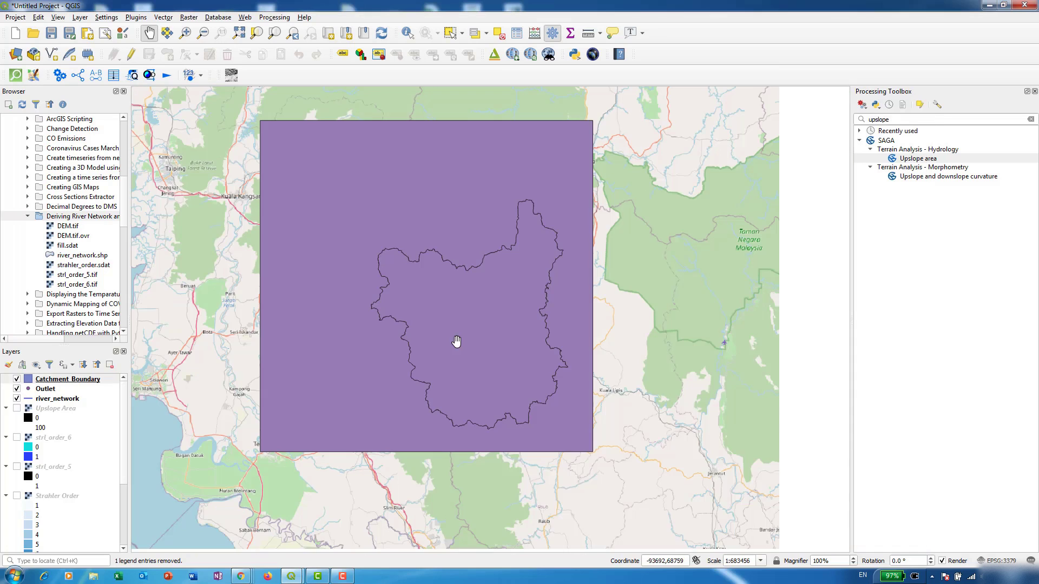
- Delete the polygon with DN 0 from the Catchment_Boundary layer through its attribute table and save the edits
right_click(64, 383)
click(144, 288)
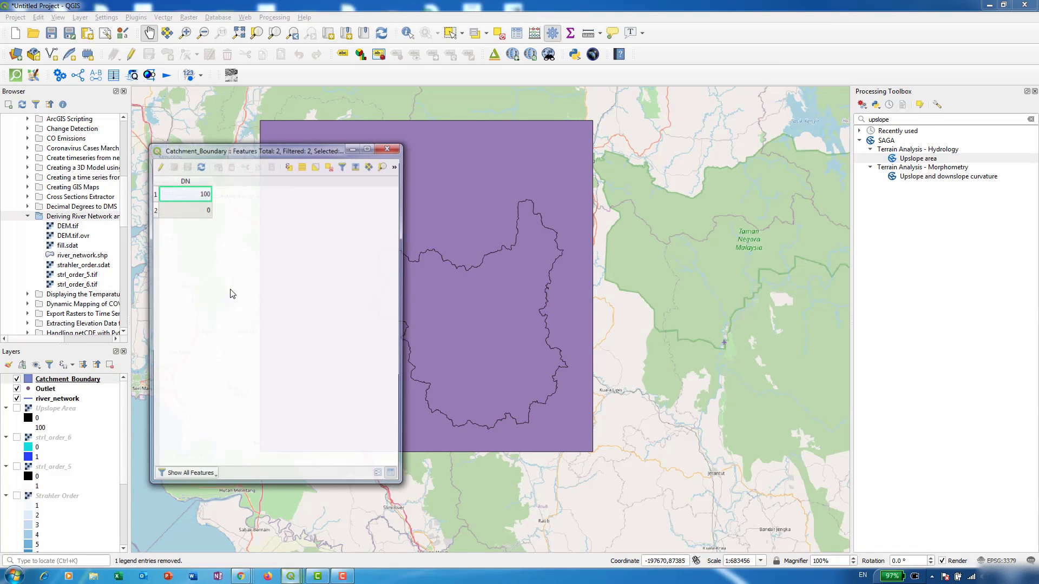
drag(258, 153, 725, 178)
click(623, 220)
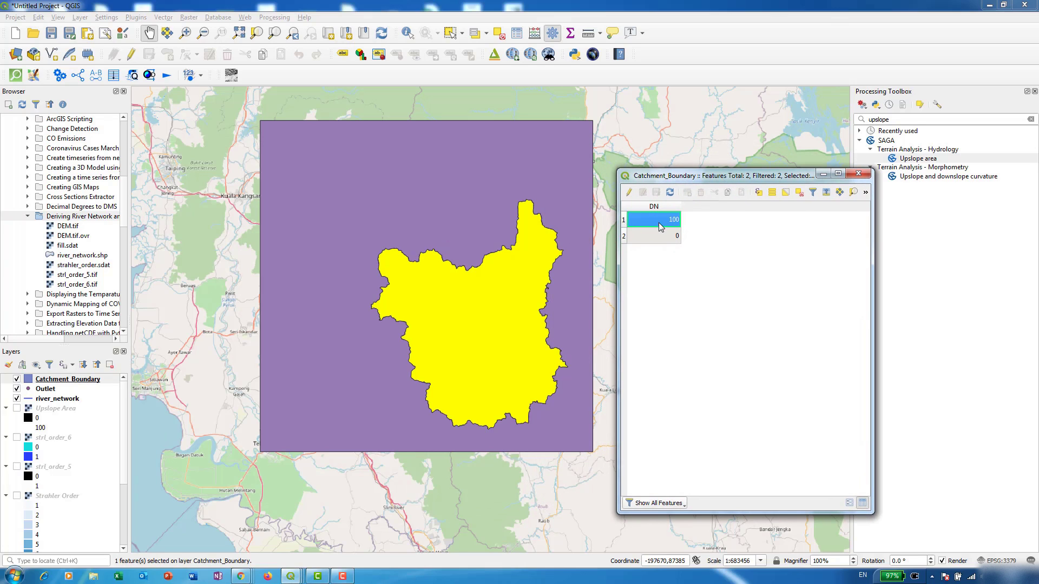
click(623, 236)
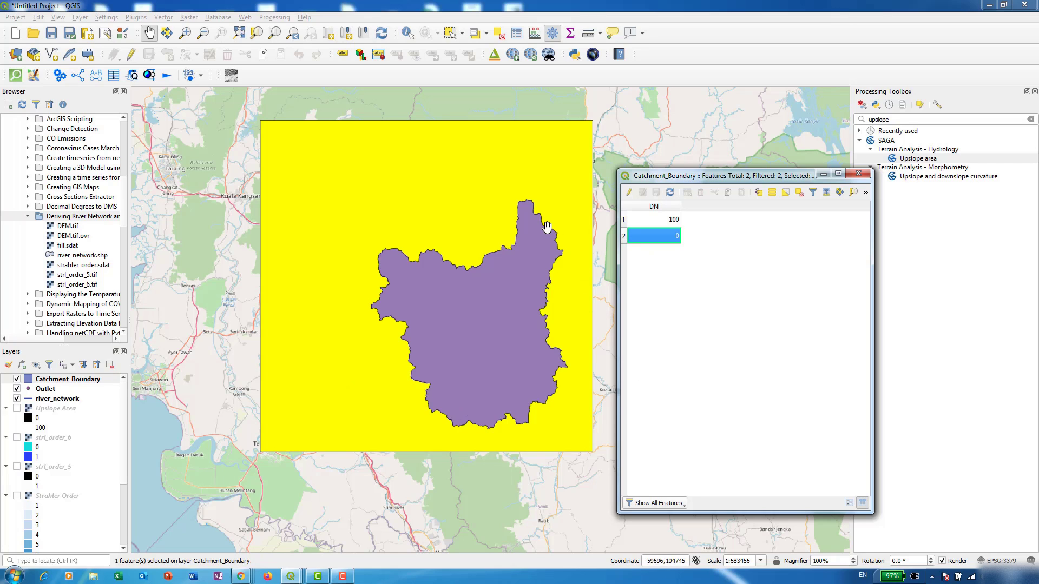
click(629, 193)
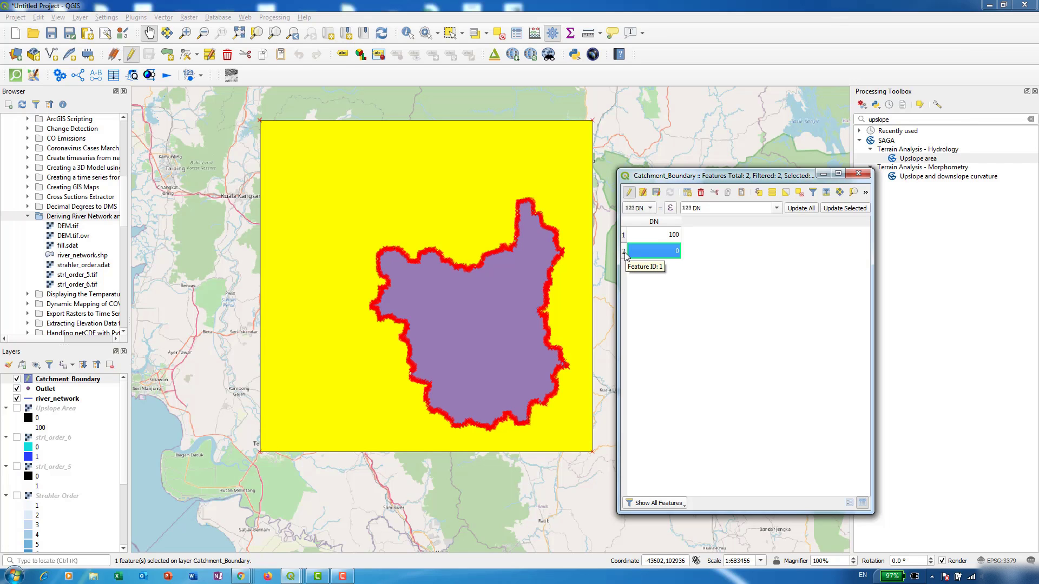
key(Delete)
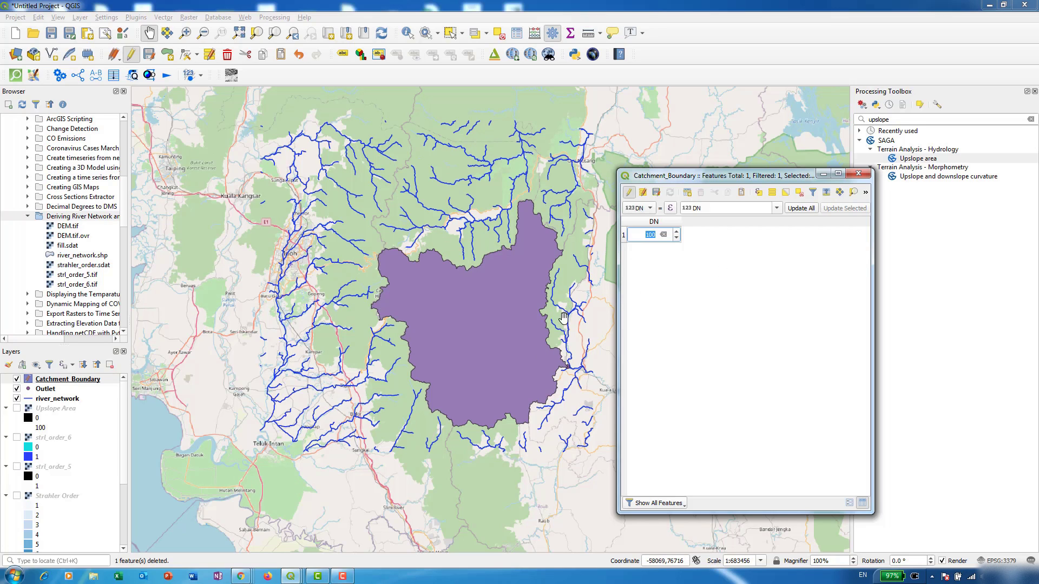
click(629, 192)
click(565, 296)
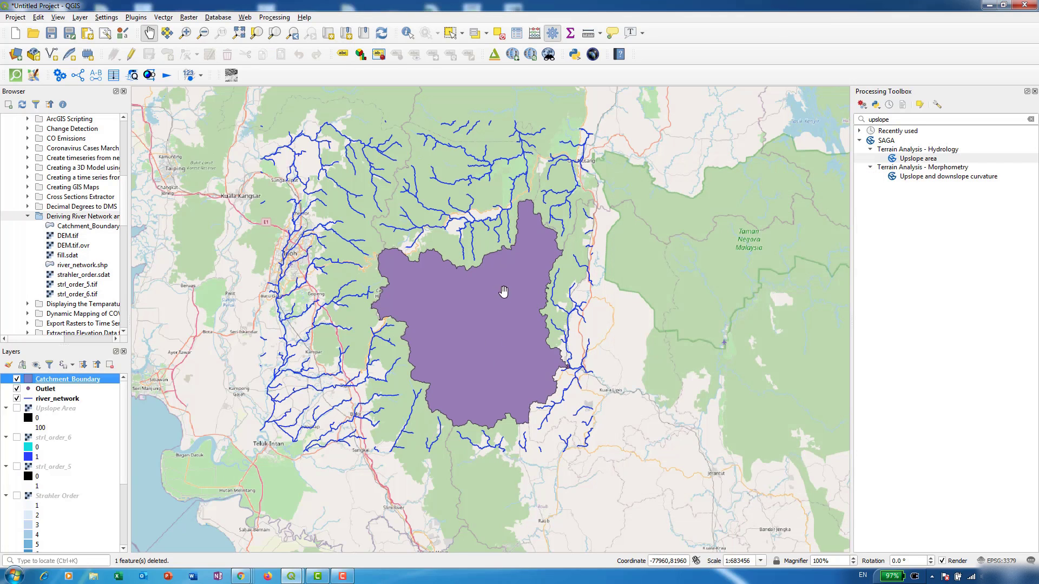
- Move the river_network layer above Catchment_Boundary in the layer order
drag(58, 400, 63, 376)
drag(394, 358, 385, 384)
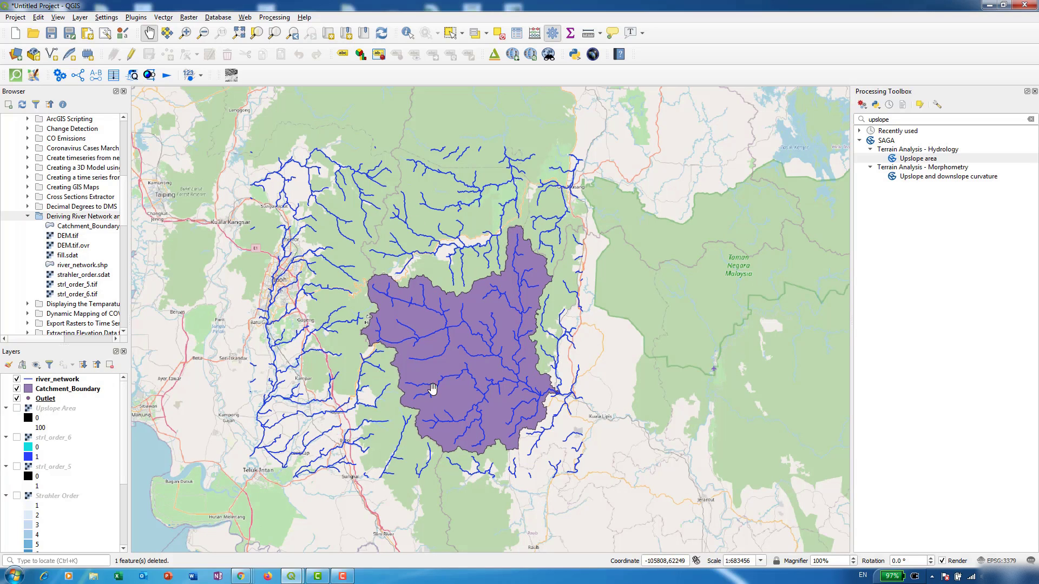
- Set up SAGA's Polygon clipping tool with Catchment_Boundary as the clip features and river_network as the input features
click(877, 119)
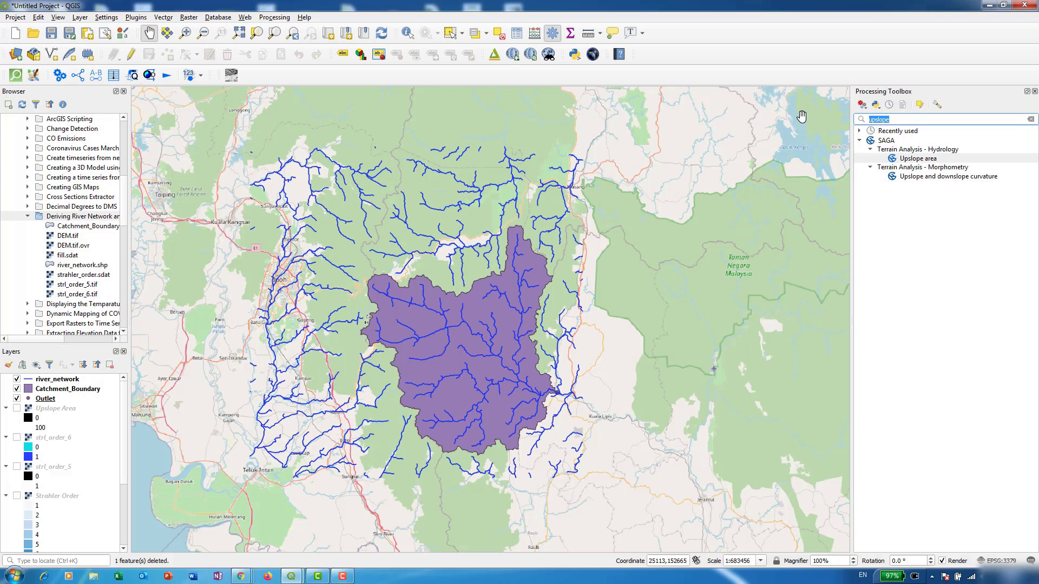
text(clip)
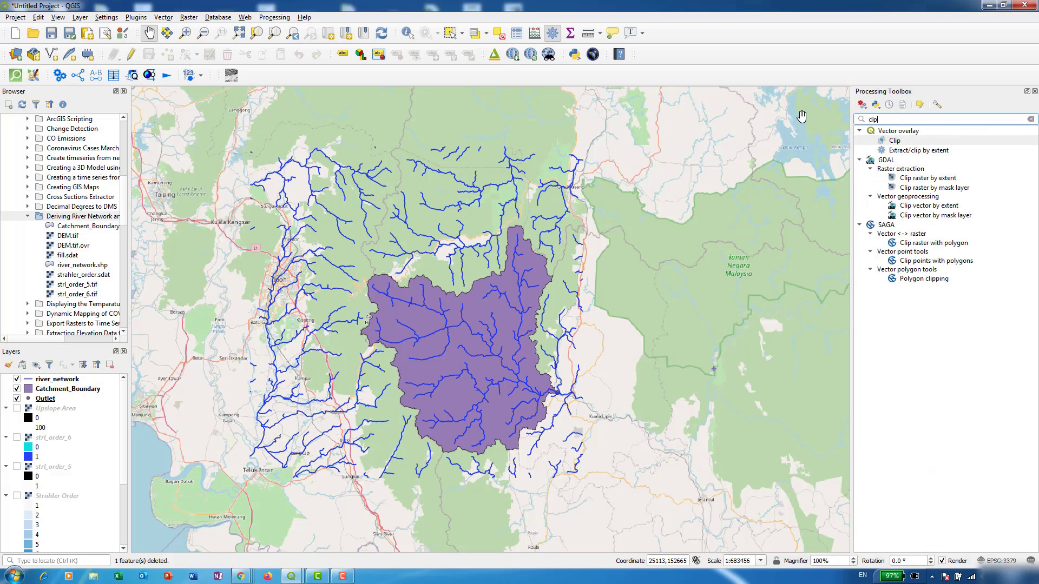
click(923, 279)
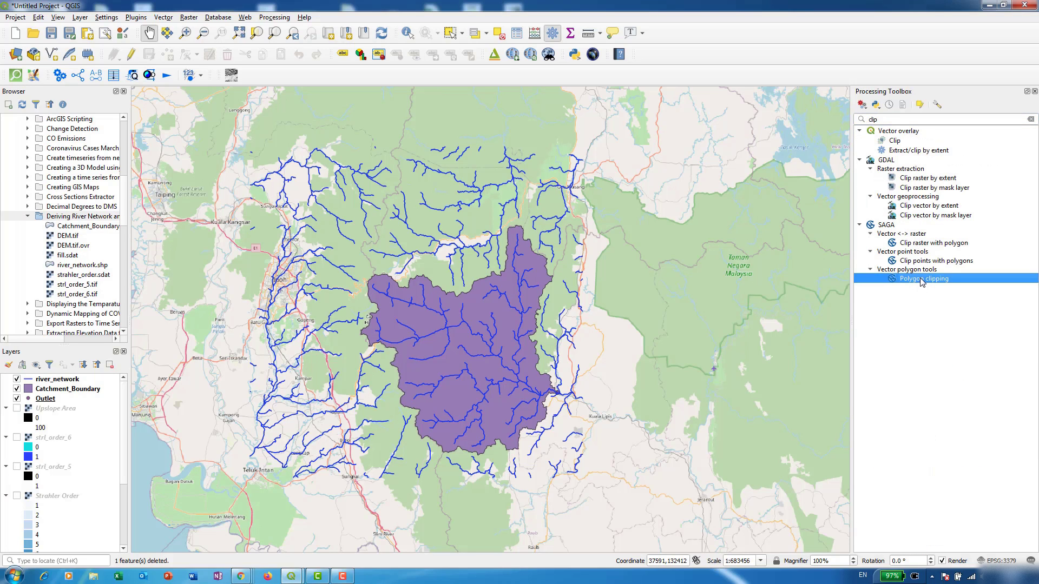
double_click(922, 280)
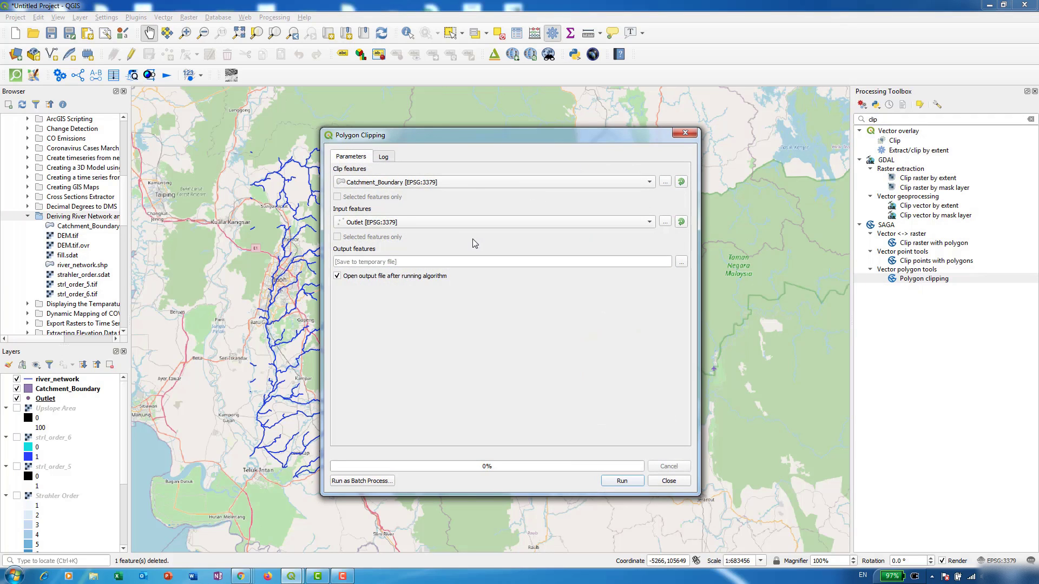
click(410, 183)
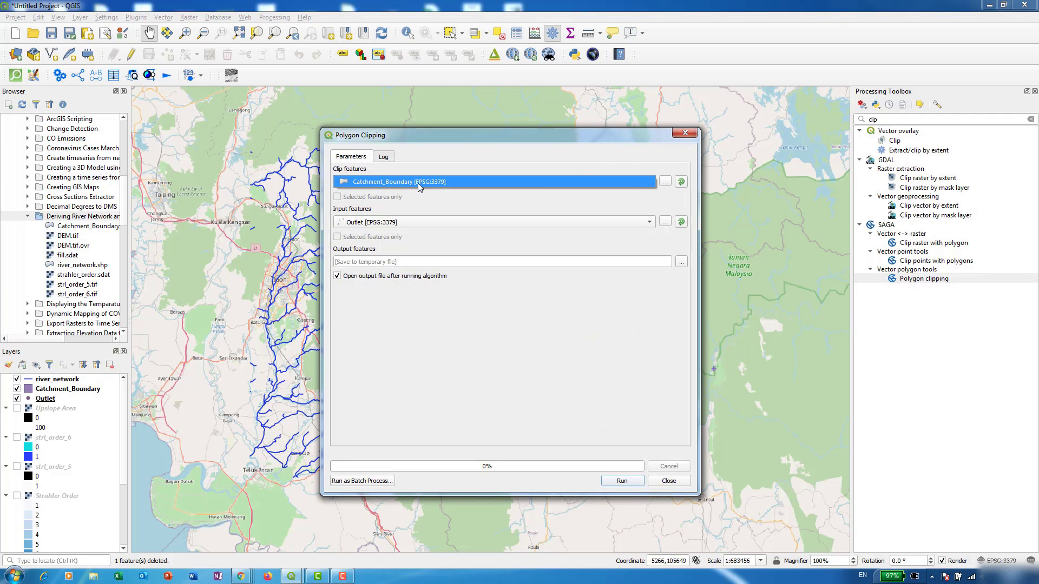
click(416, 184)
scroll(390, 222, down, 1)
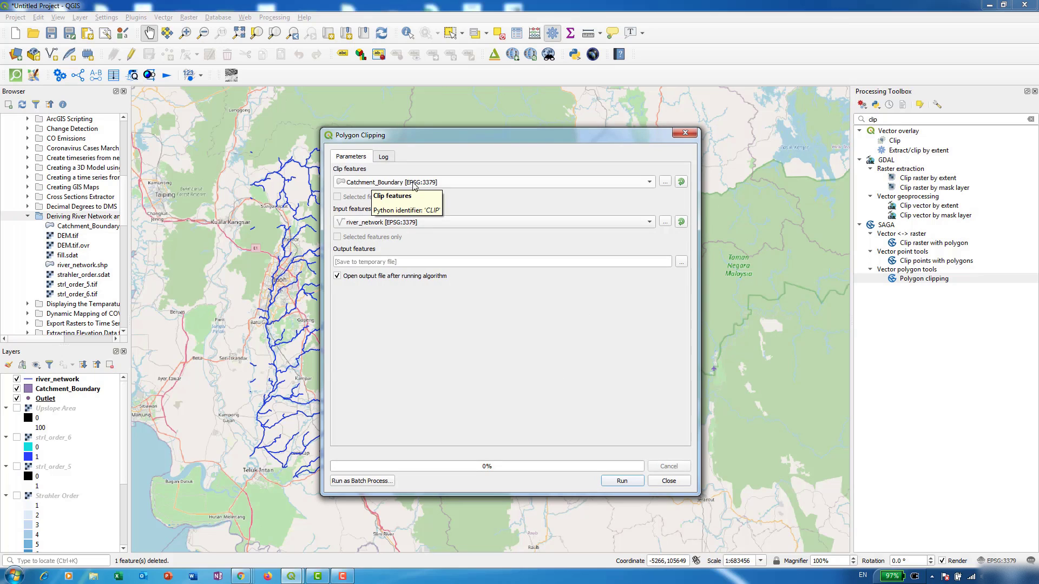
- Run the polygon clipping and place its Output features layer above Catchment_Boundary with river_network hidden
click(621, 481)
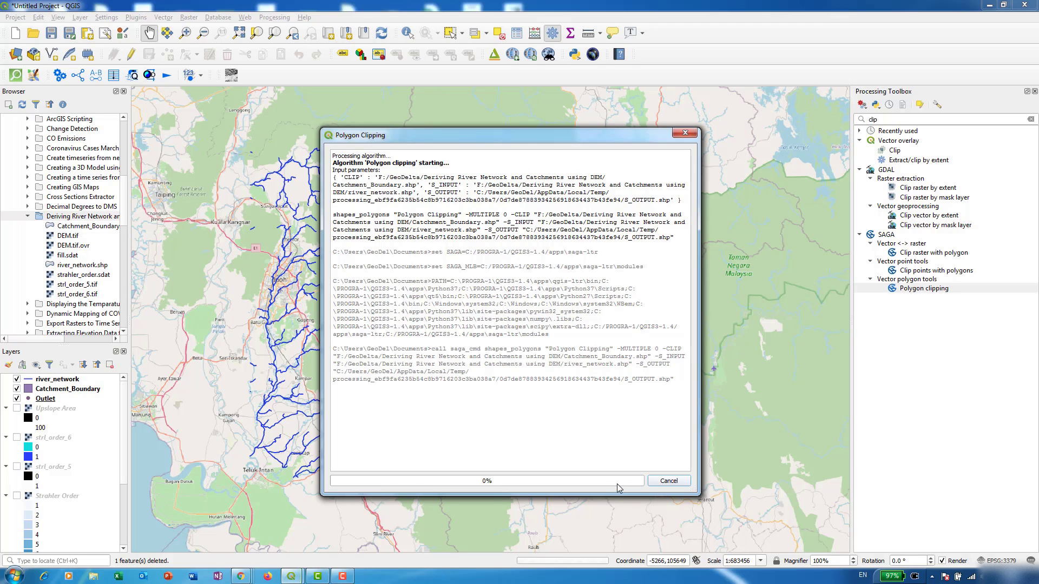
click(17, 379)
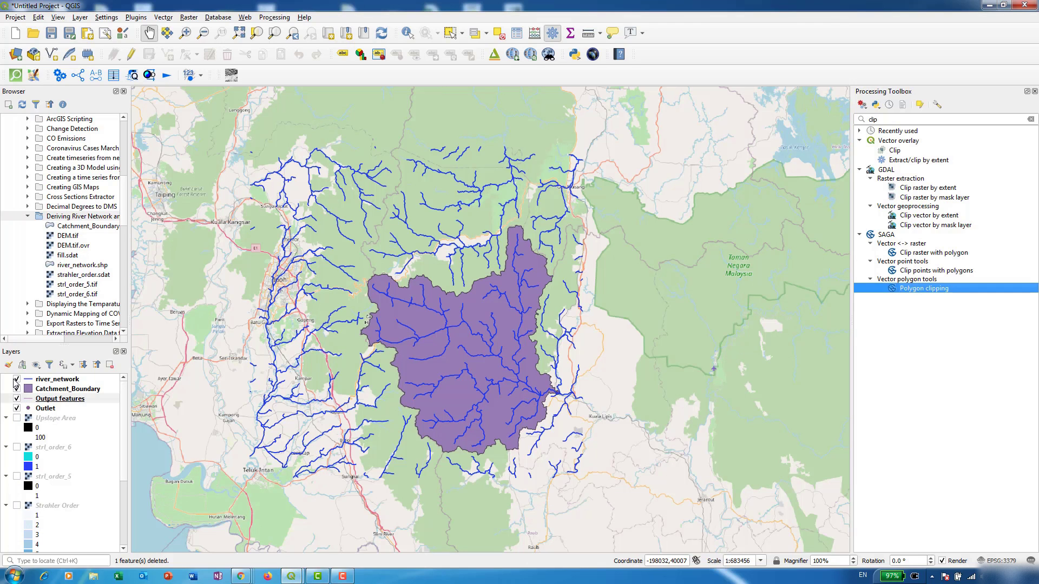
click(42, 399)
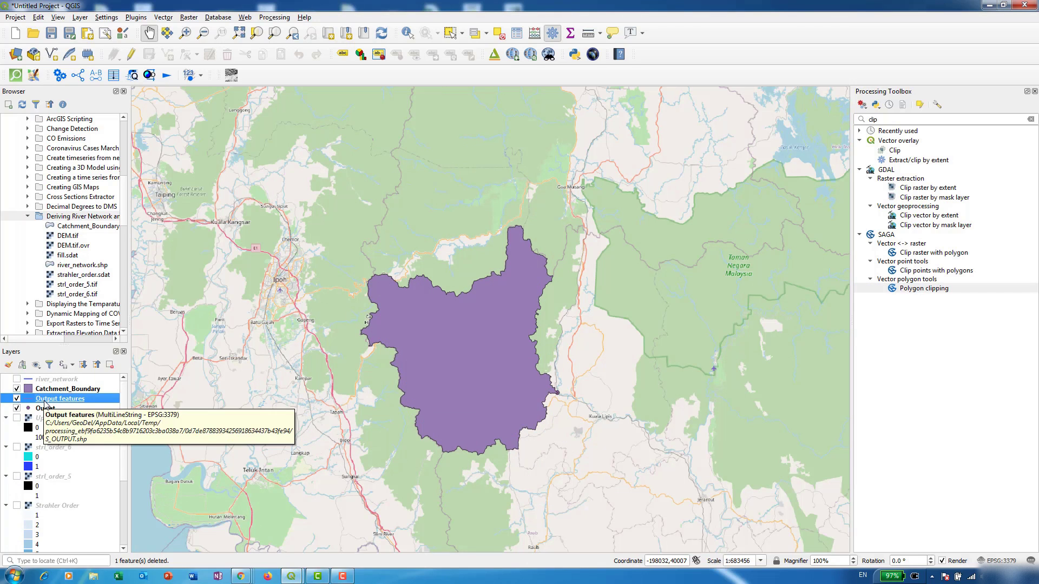
drag(43, 402, 47, 385)
scroll(418, 384, up, 1)
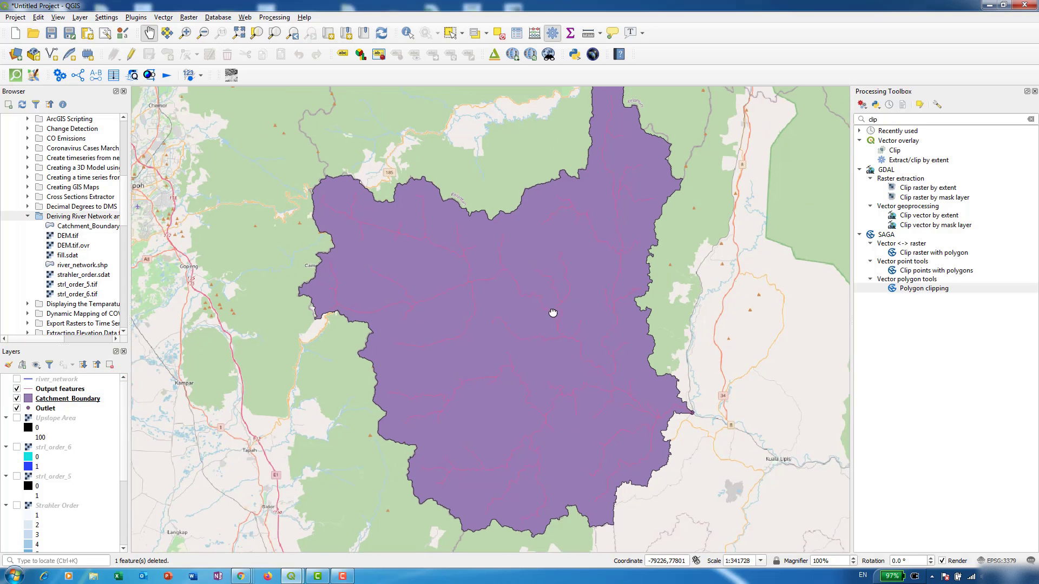
drag(489, 309, 457, 351)
drag(368, 330, 364, 313)
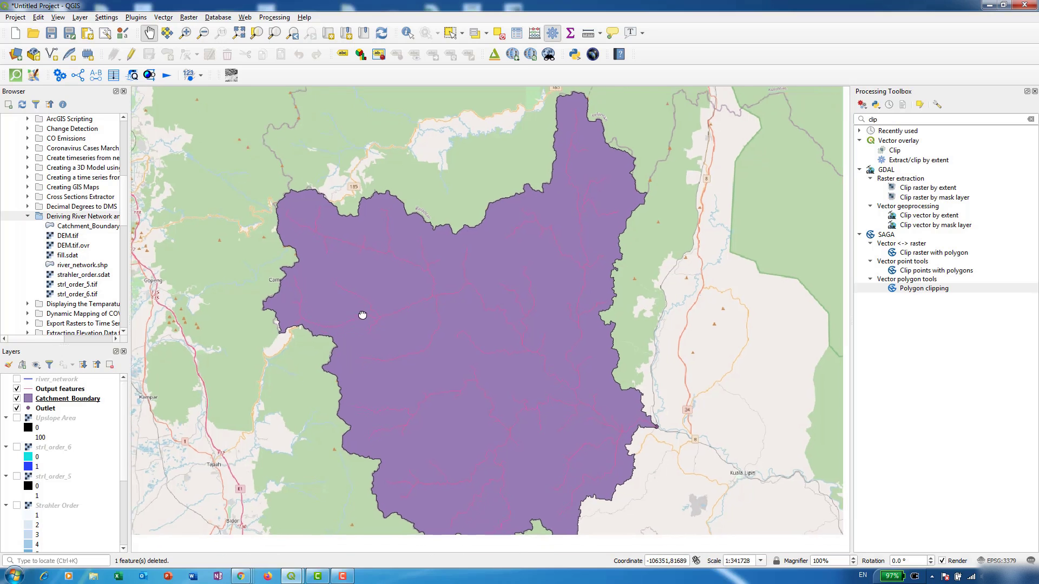
- Export the Output features layer as an ESRI Shapefile named river_network_clipped in the project folder and add it to the map
click(37, 390)
right_click(37, 389)
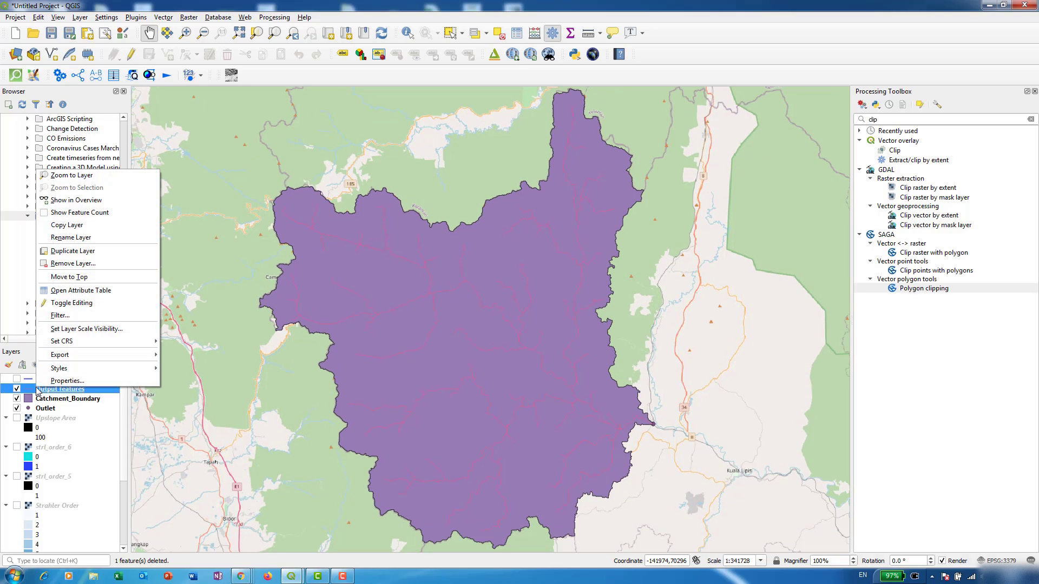
mouse_move(106, 359)
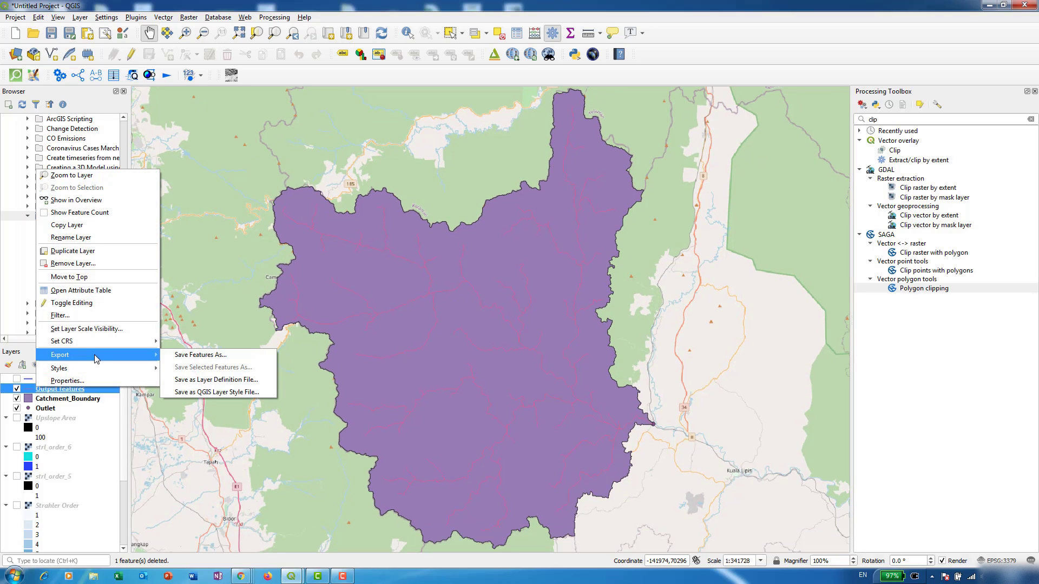
click(229, 355)
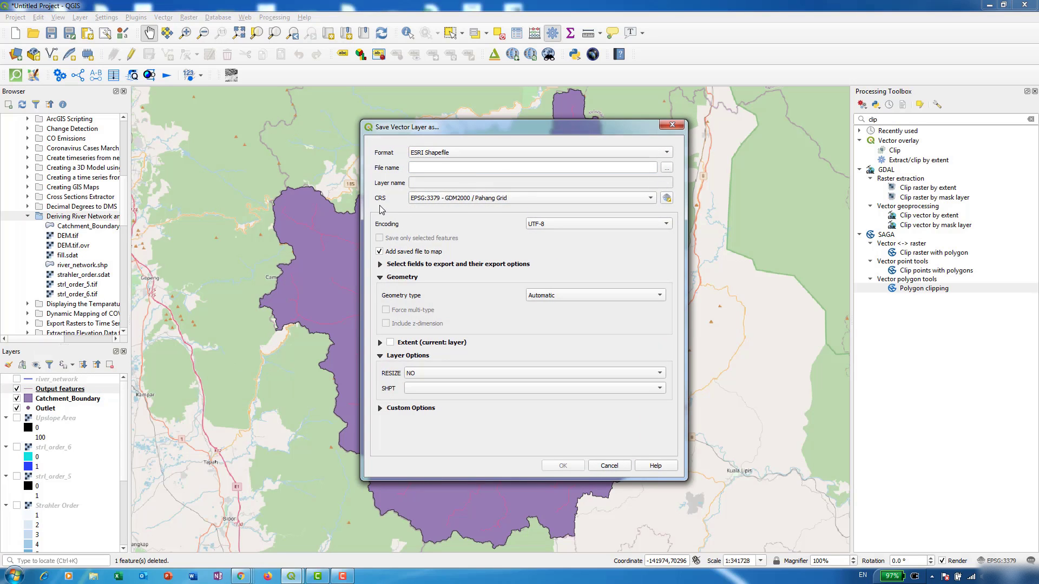
click(666, 168)
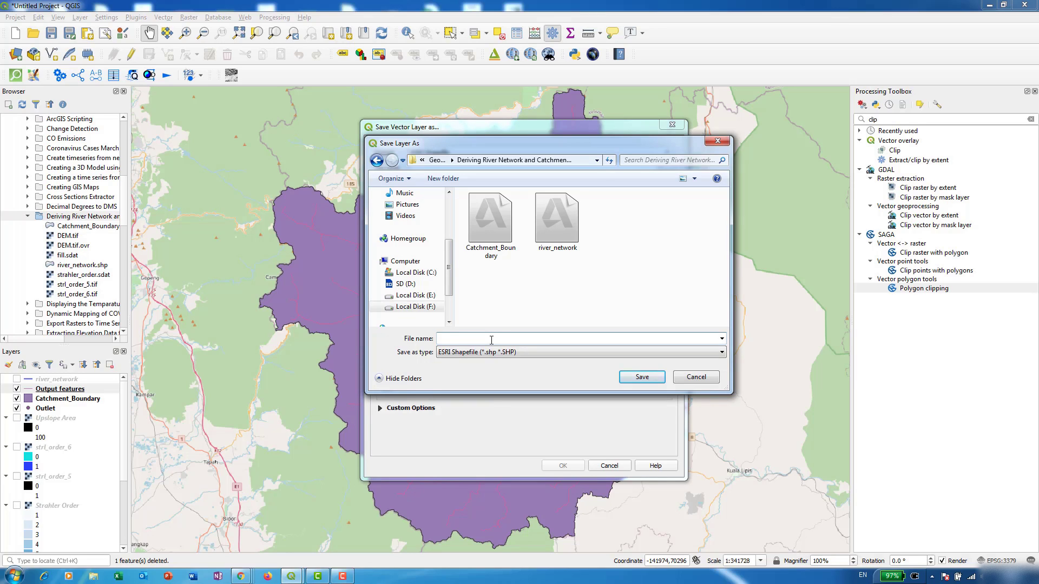
text(river_net)
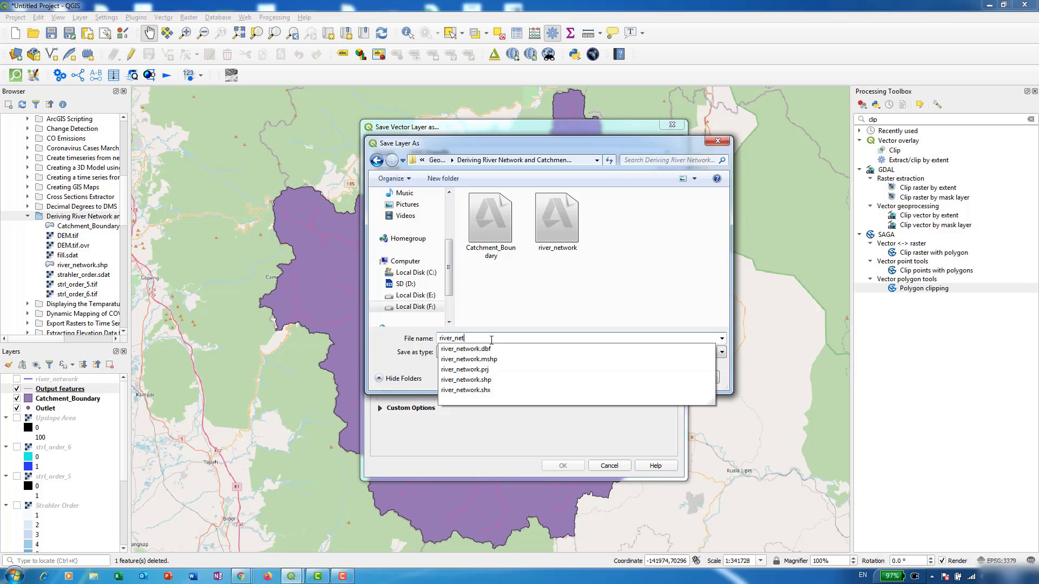
text(work_clipped)
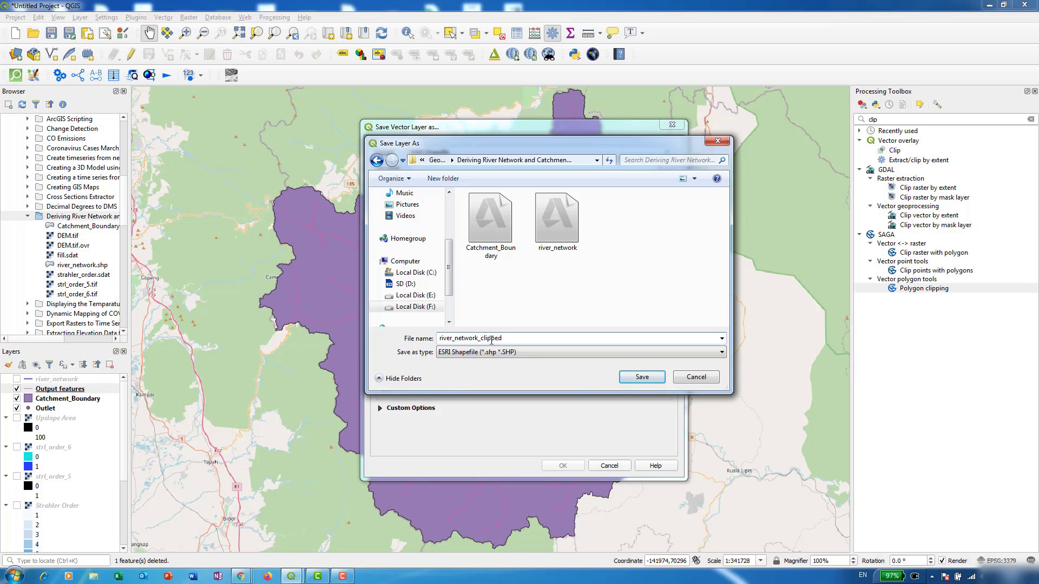
click(640, 378)
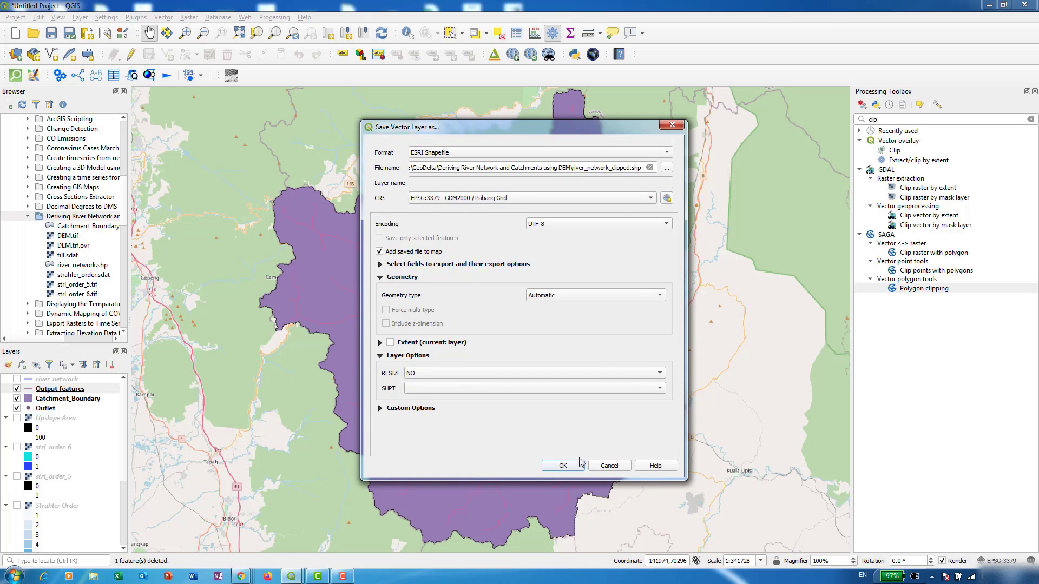
click(560, 466)
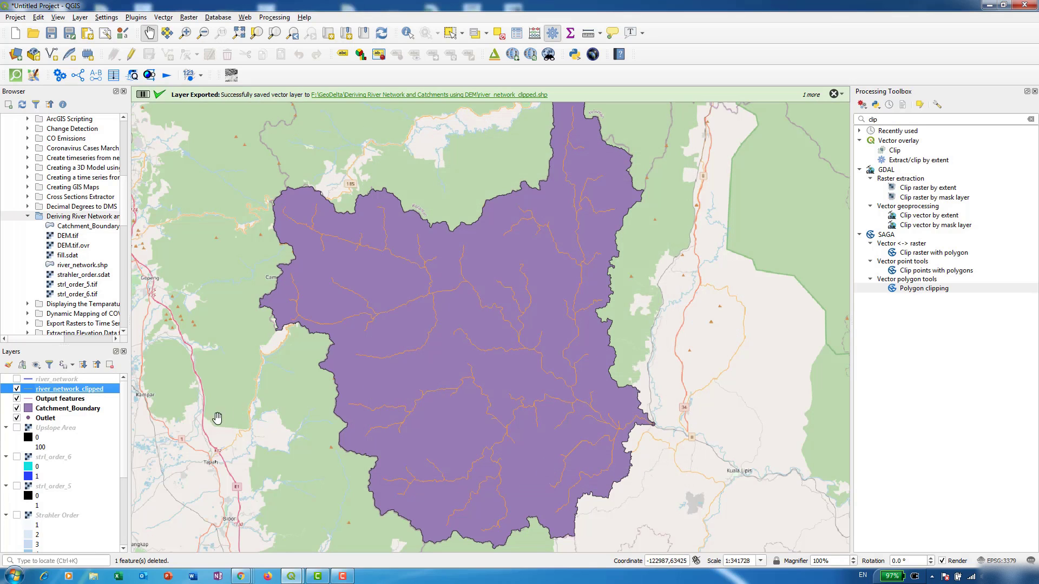
- Remove the temporary Output features layer from the project
right_click(34, 399)
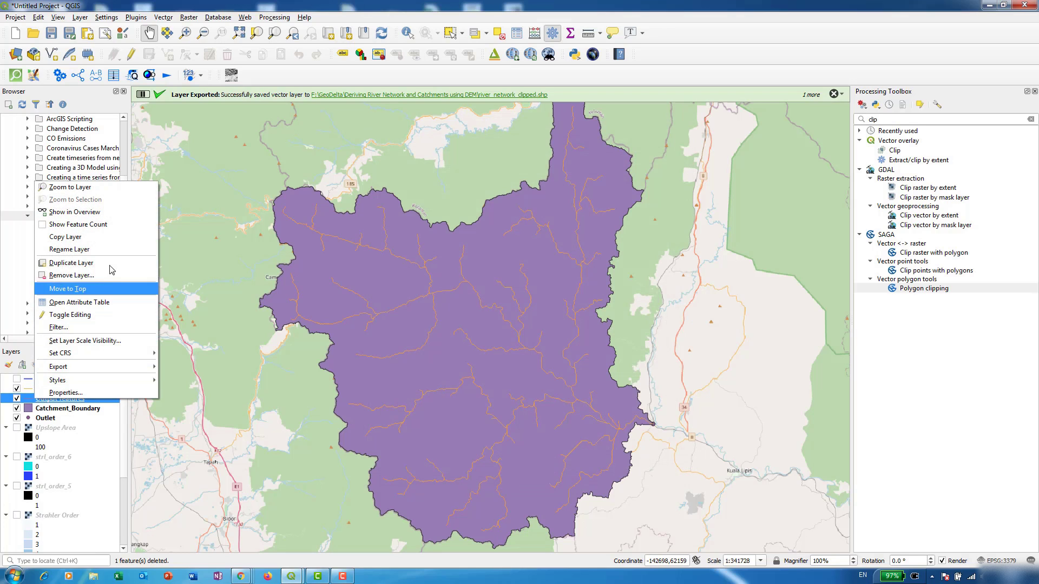
click(105, 278)
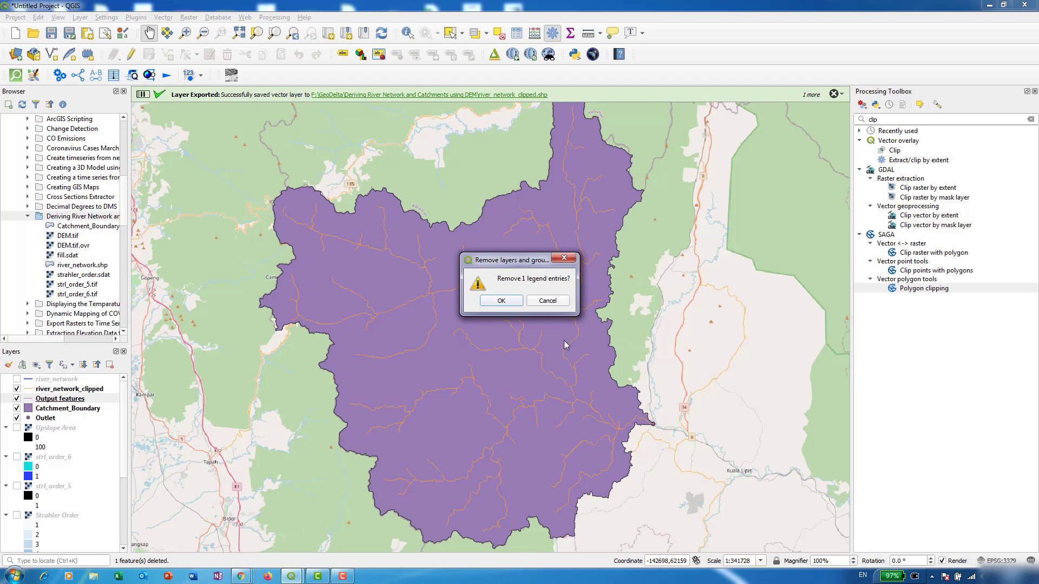
click(505, 303)
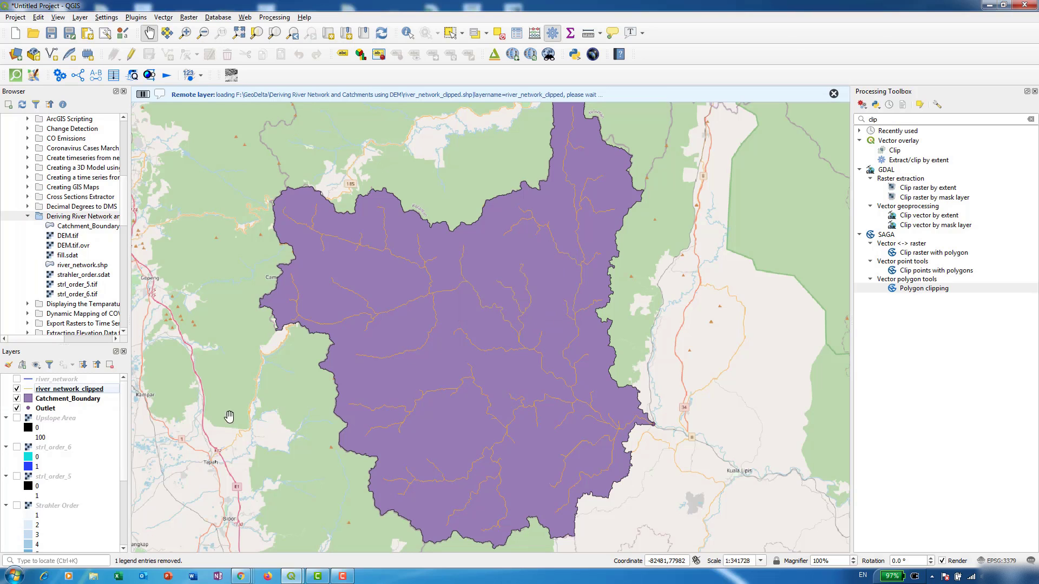
- Style the river_network_clipped lines in blue (#173ad2) with a stroke width of 0.46 mm
double_click(31, 390)
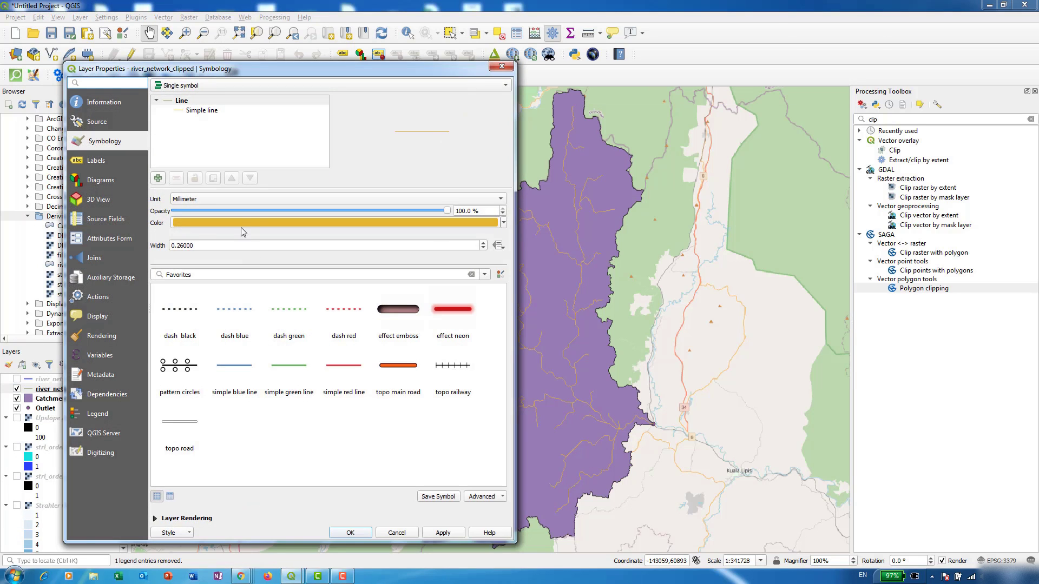
click(195, 111)
click(324, 216)
click(218, 306)
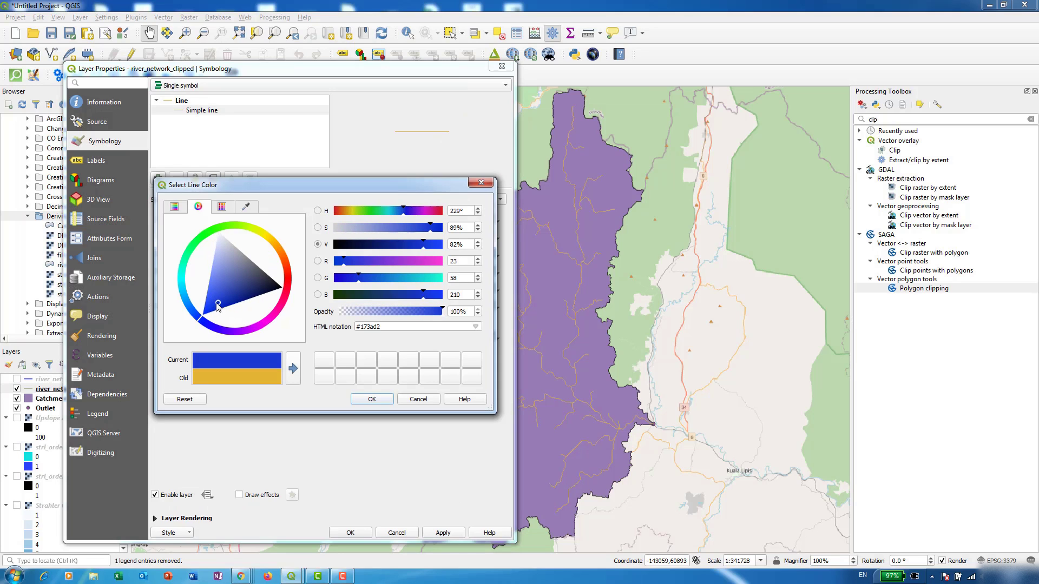
click(371, 400)
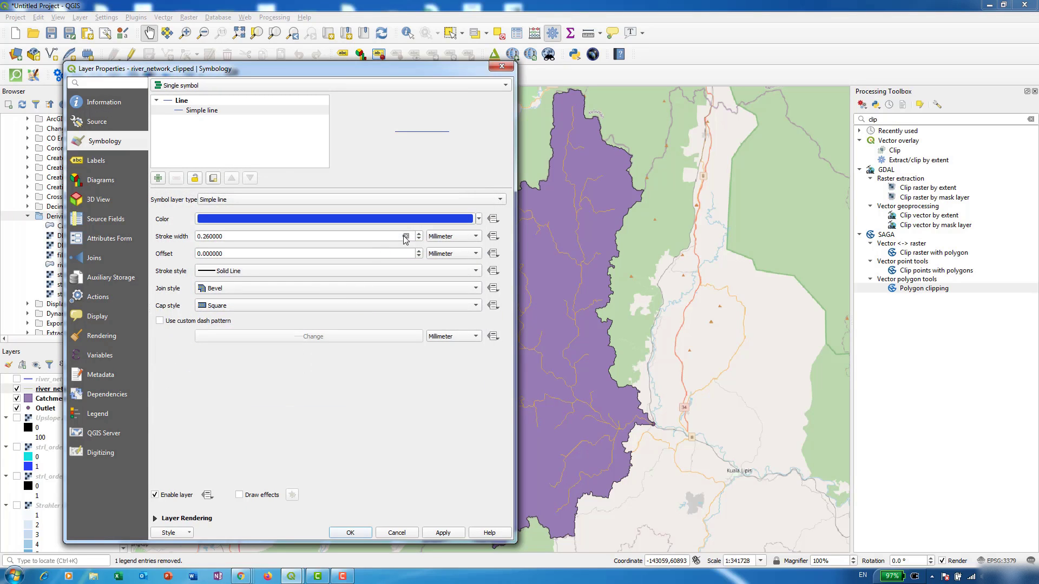
click(420, 234)
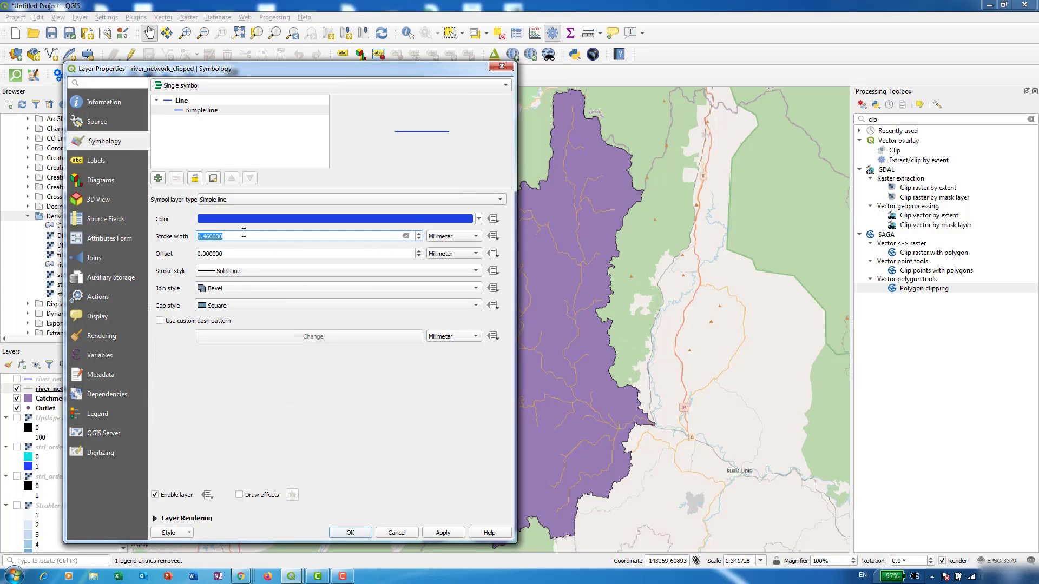
click(442, 532)
click(350, 533)
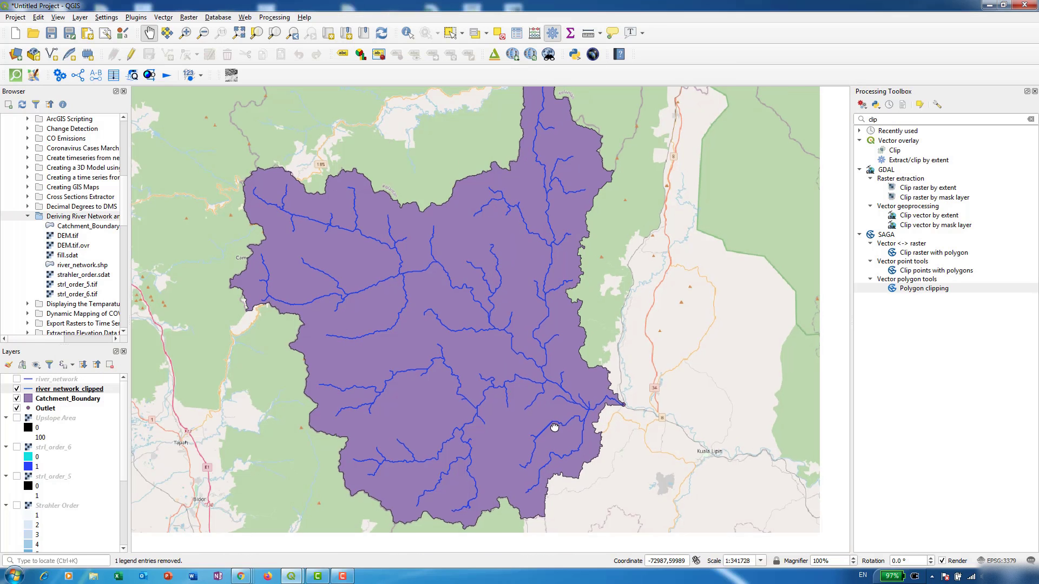
- Change the Catchment_Boundary symbol to Outline: Simple line with an increased stroke width and apply it
mouse_move(586, 453)
mouse_down()
mouse_move(553, 442)
mouse_move(526, 449)
mouse_up()
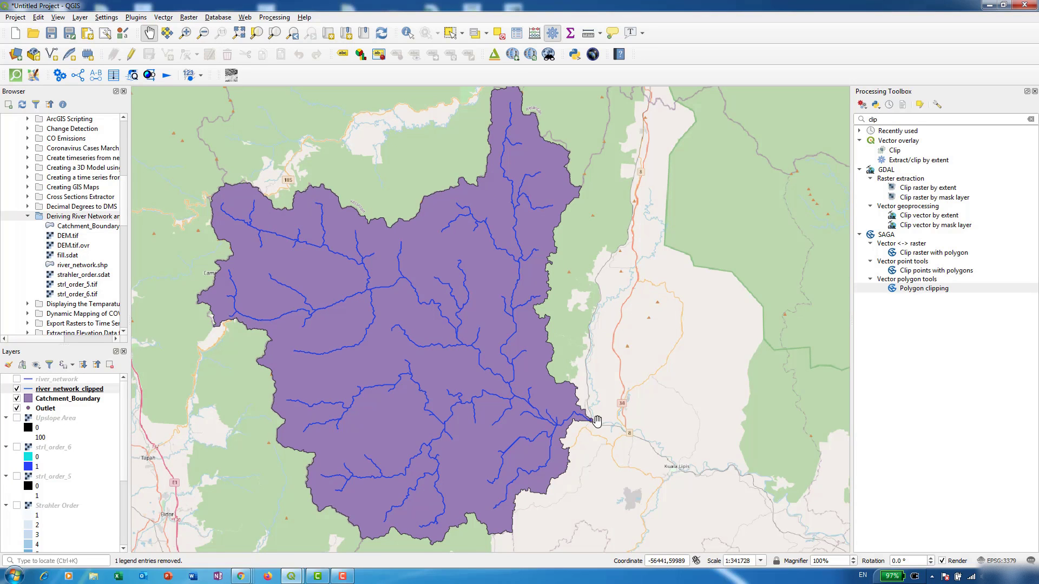
scroll(591, 422, down, 1)
scroll(590, 427, up, 4)
scroll(591, 429, down, 1)
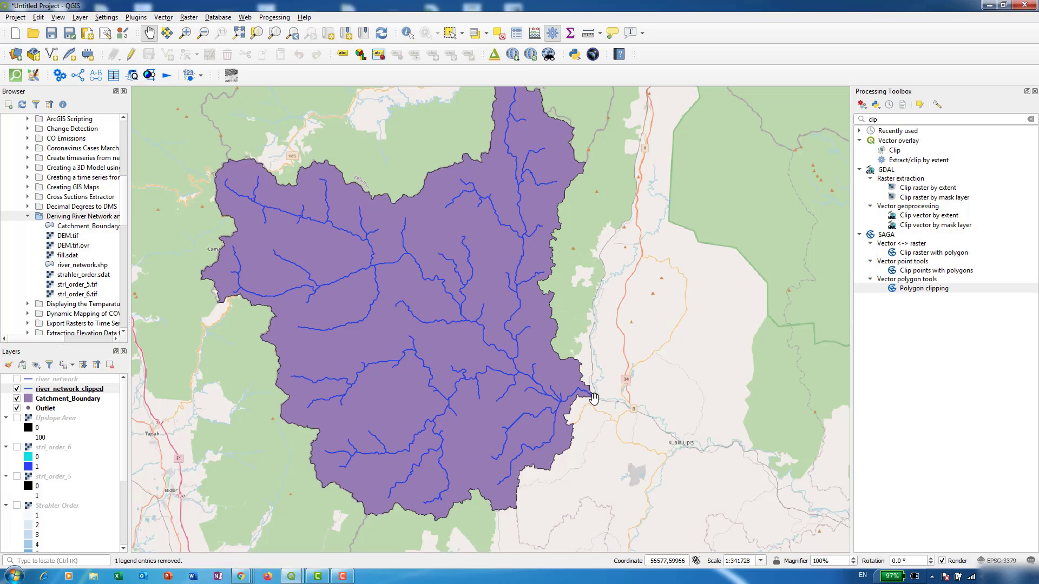
click(28, 399)
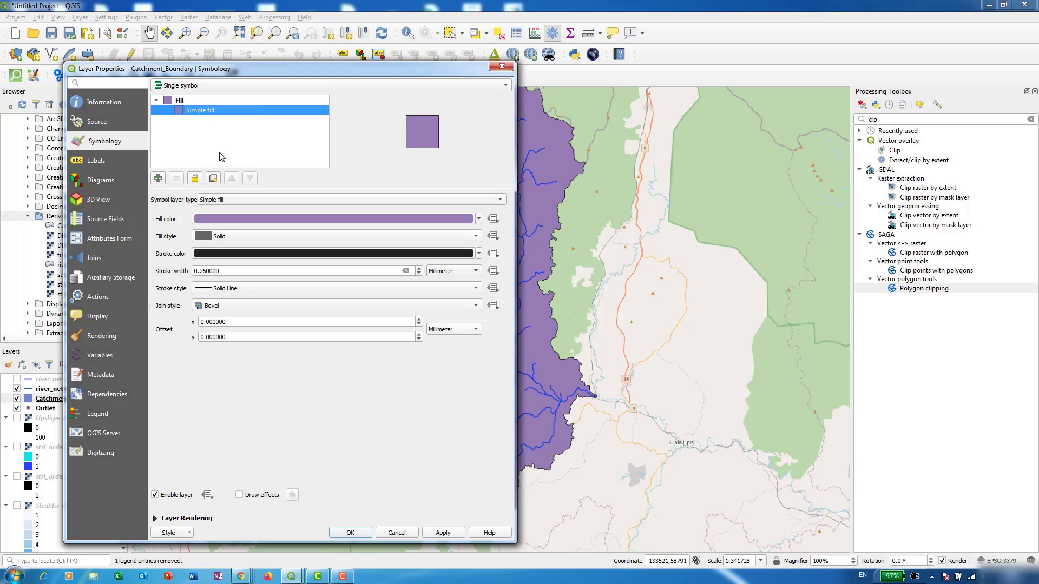
click(227, 200)
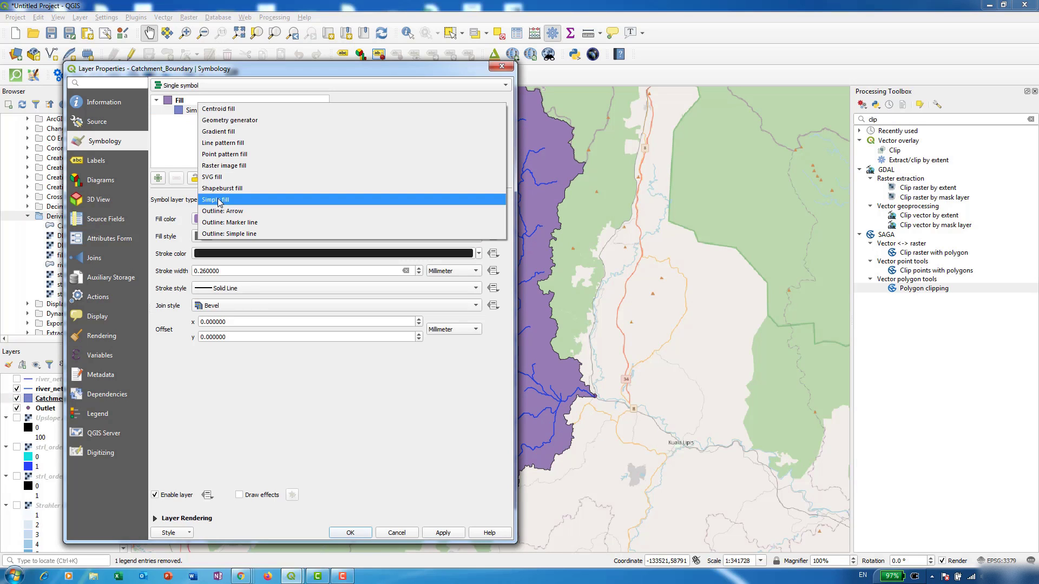
click(234, 233)
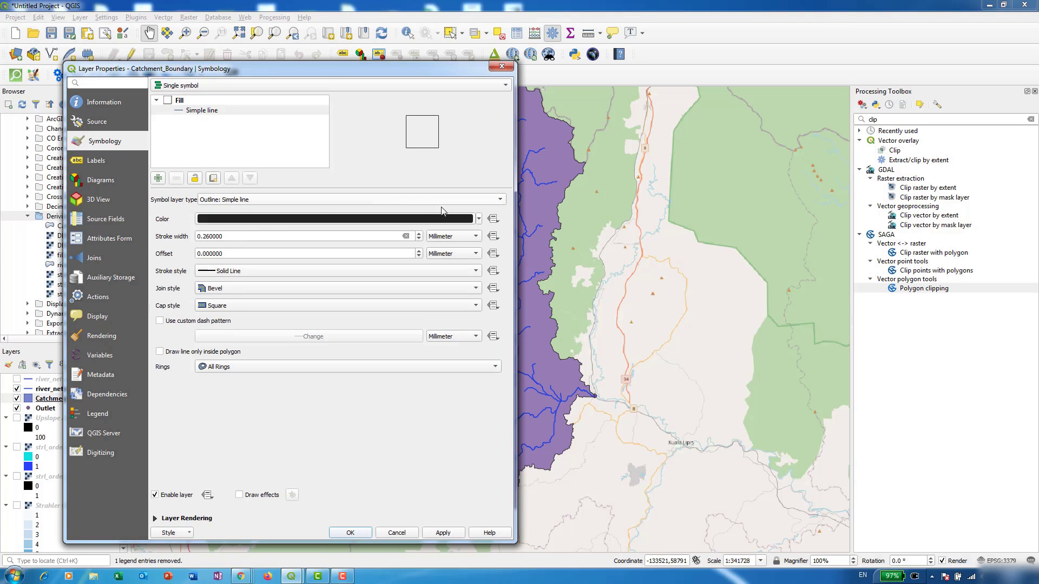
click(419, 234)
click(443, 532)
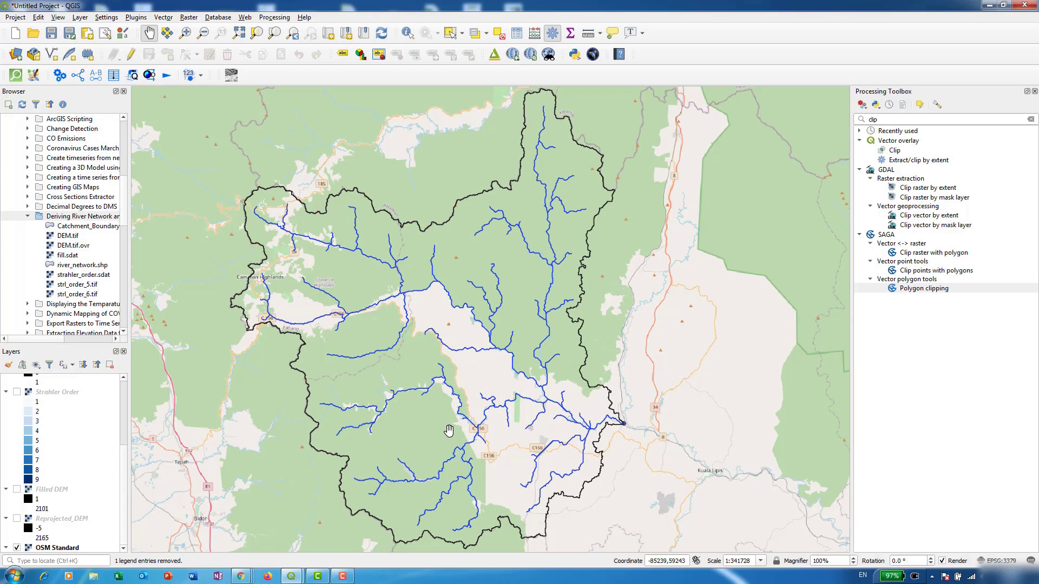